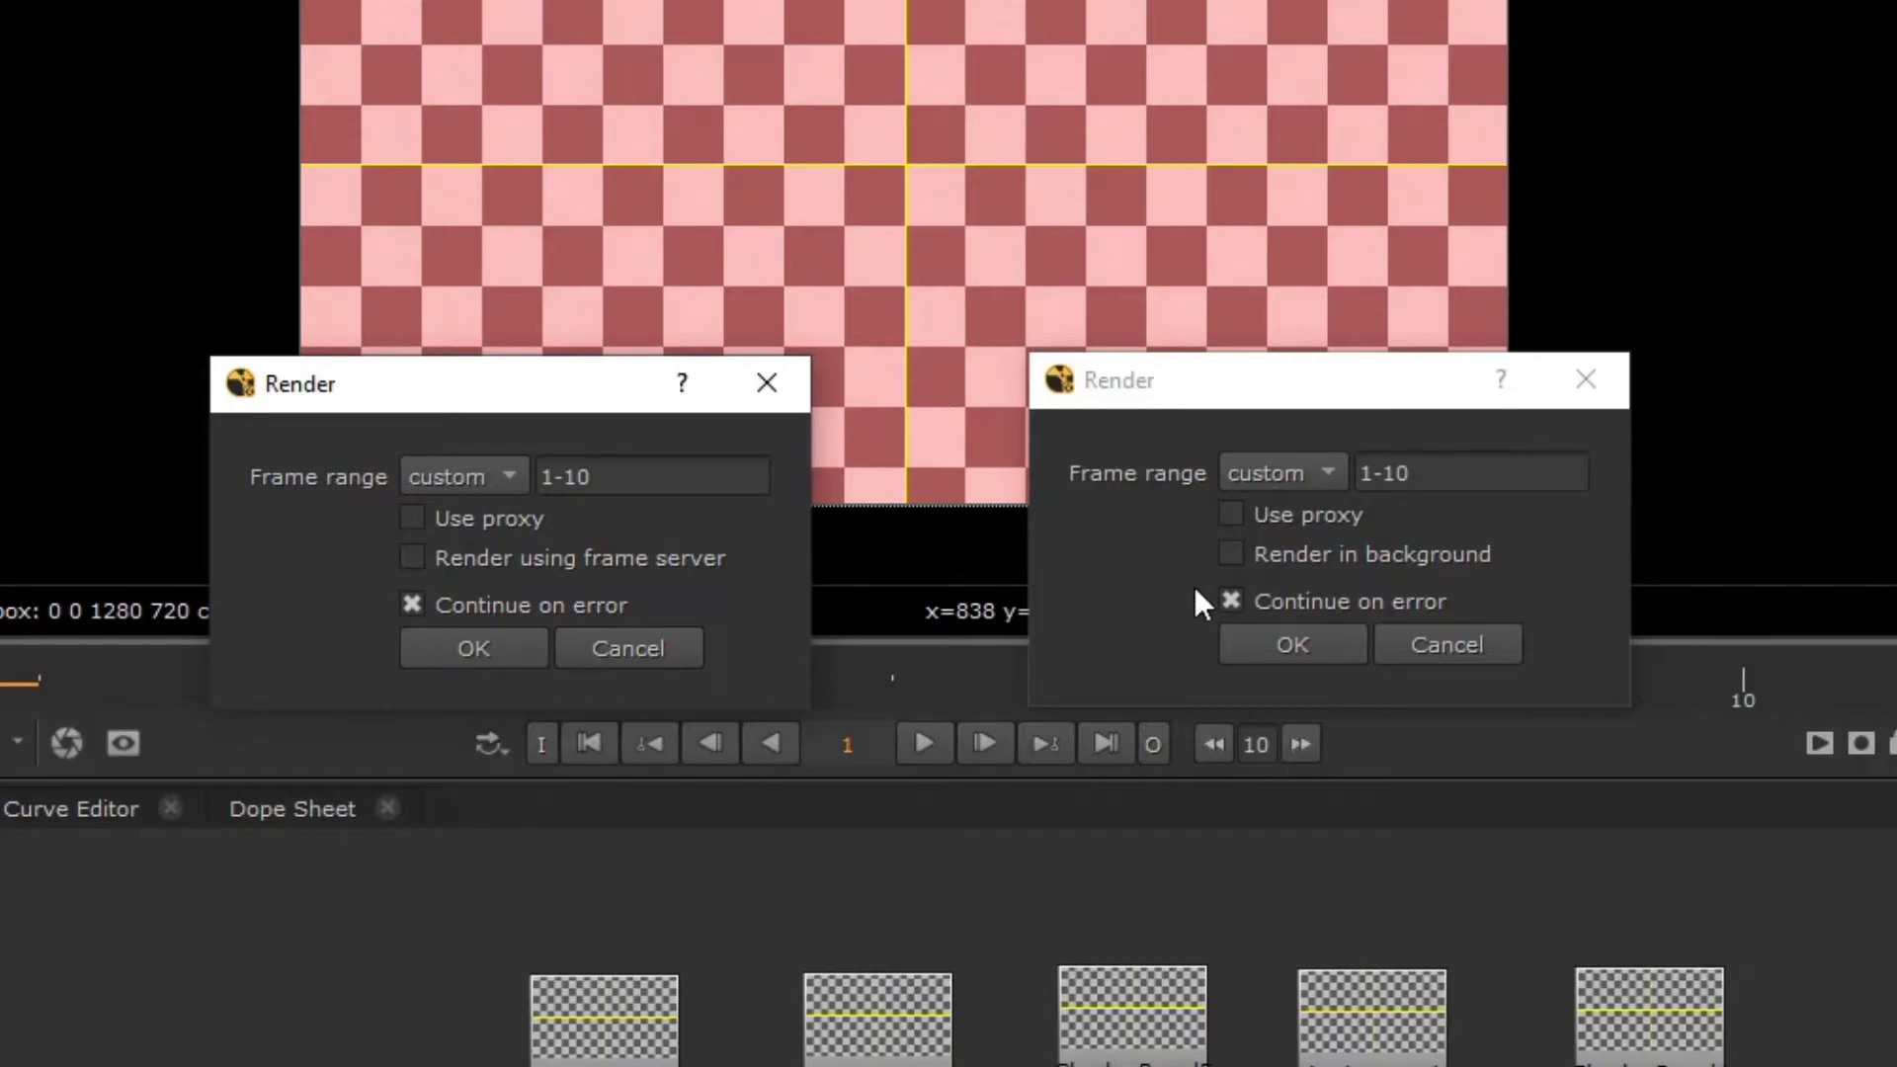
Cancel both Render dialogs without rendering and marquee-select the chains in the node graph.
click(691, 660)
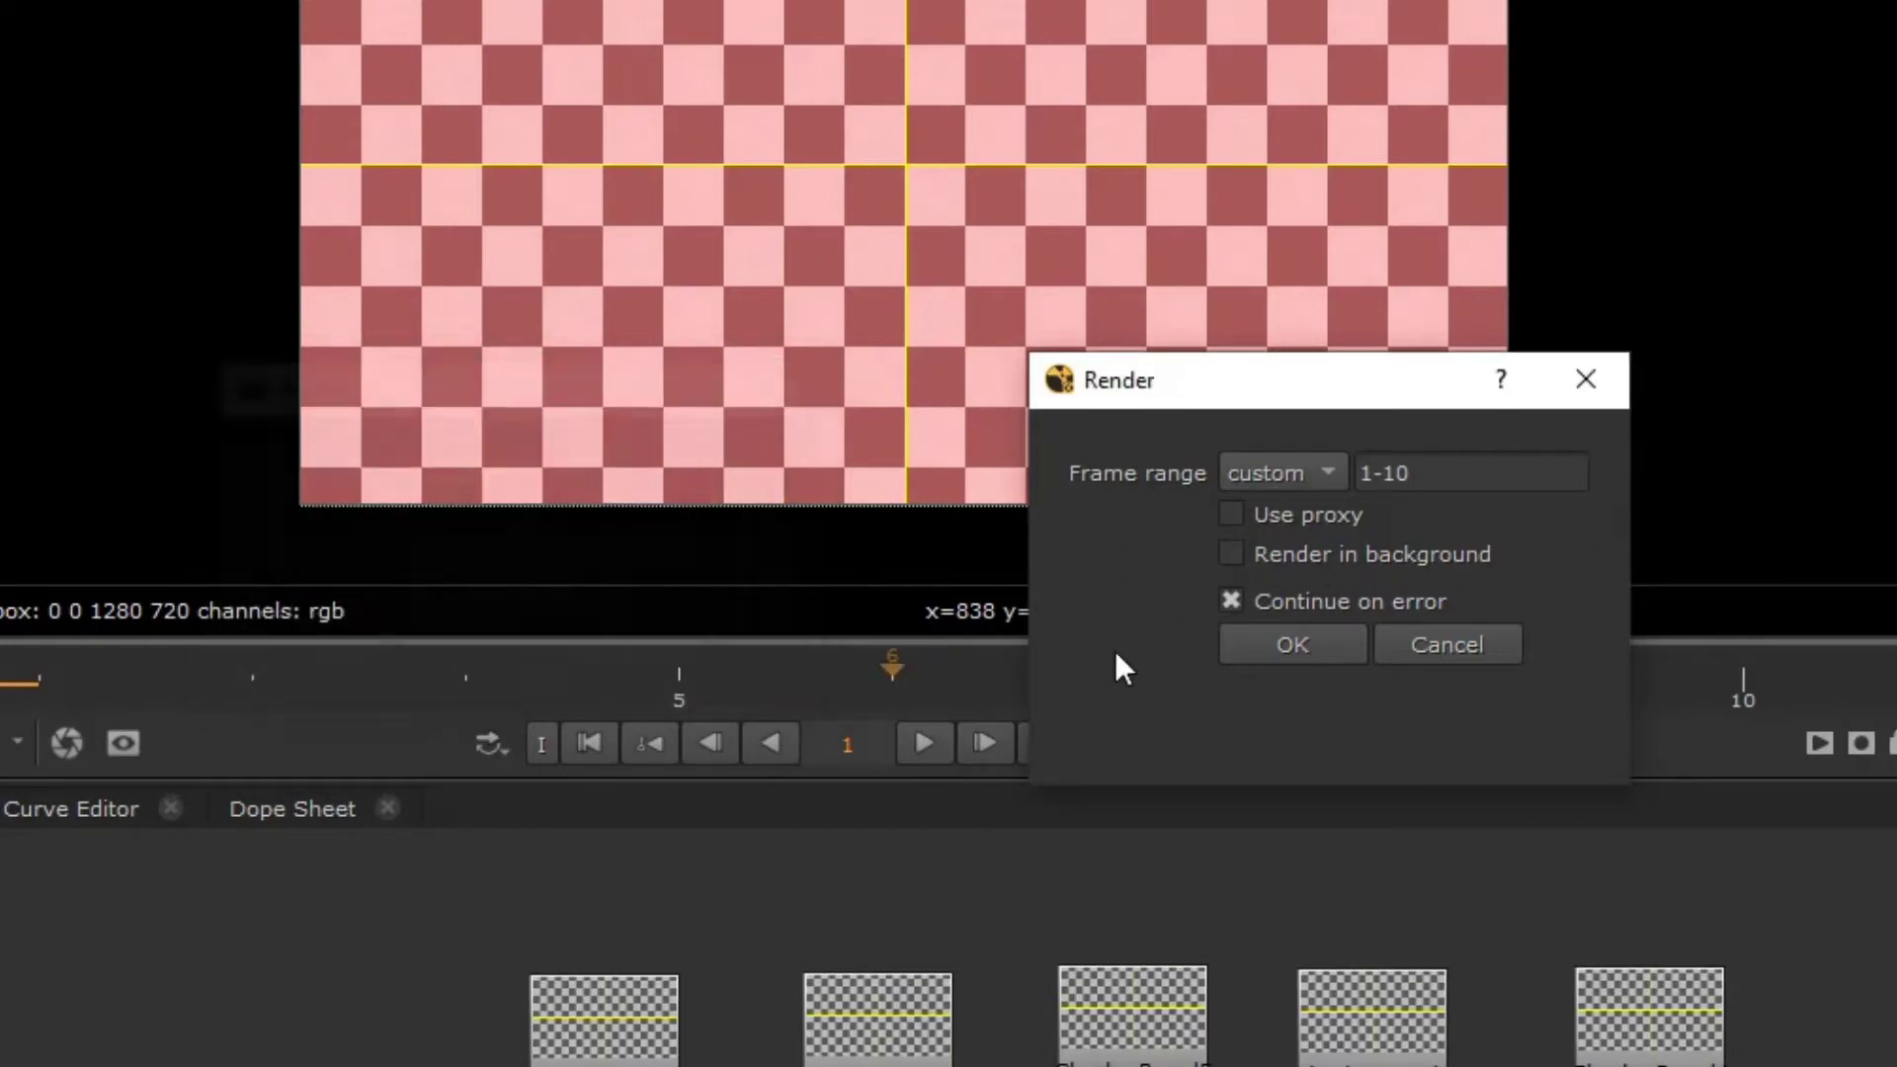
click(1398, 640)
drag(400, 866, 1136, 963)
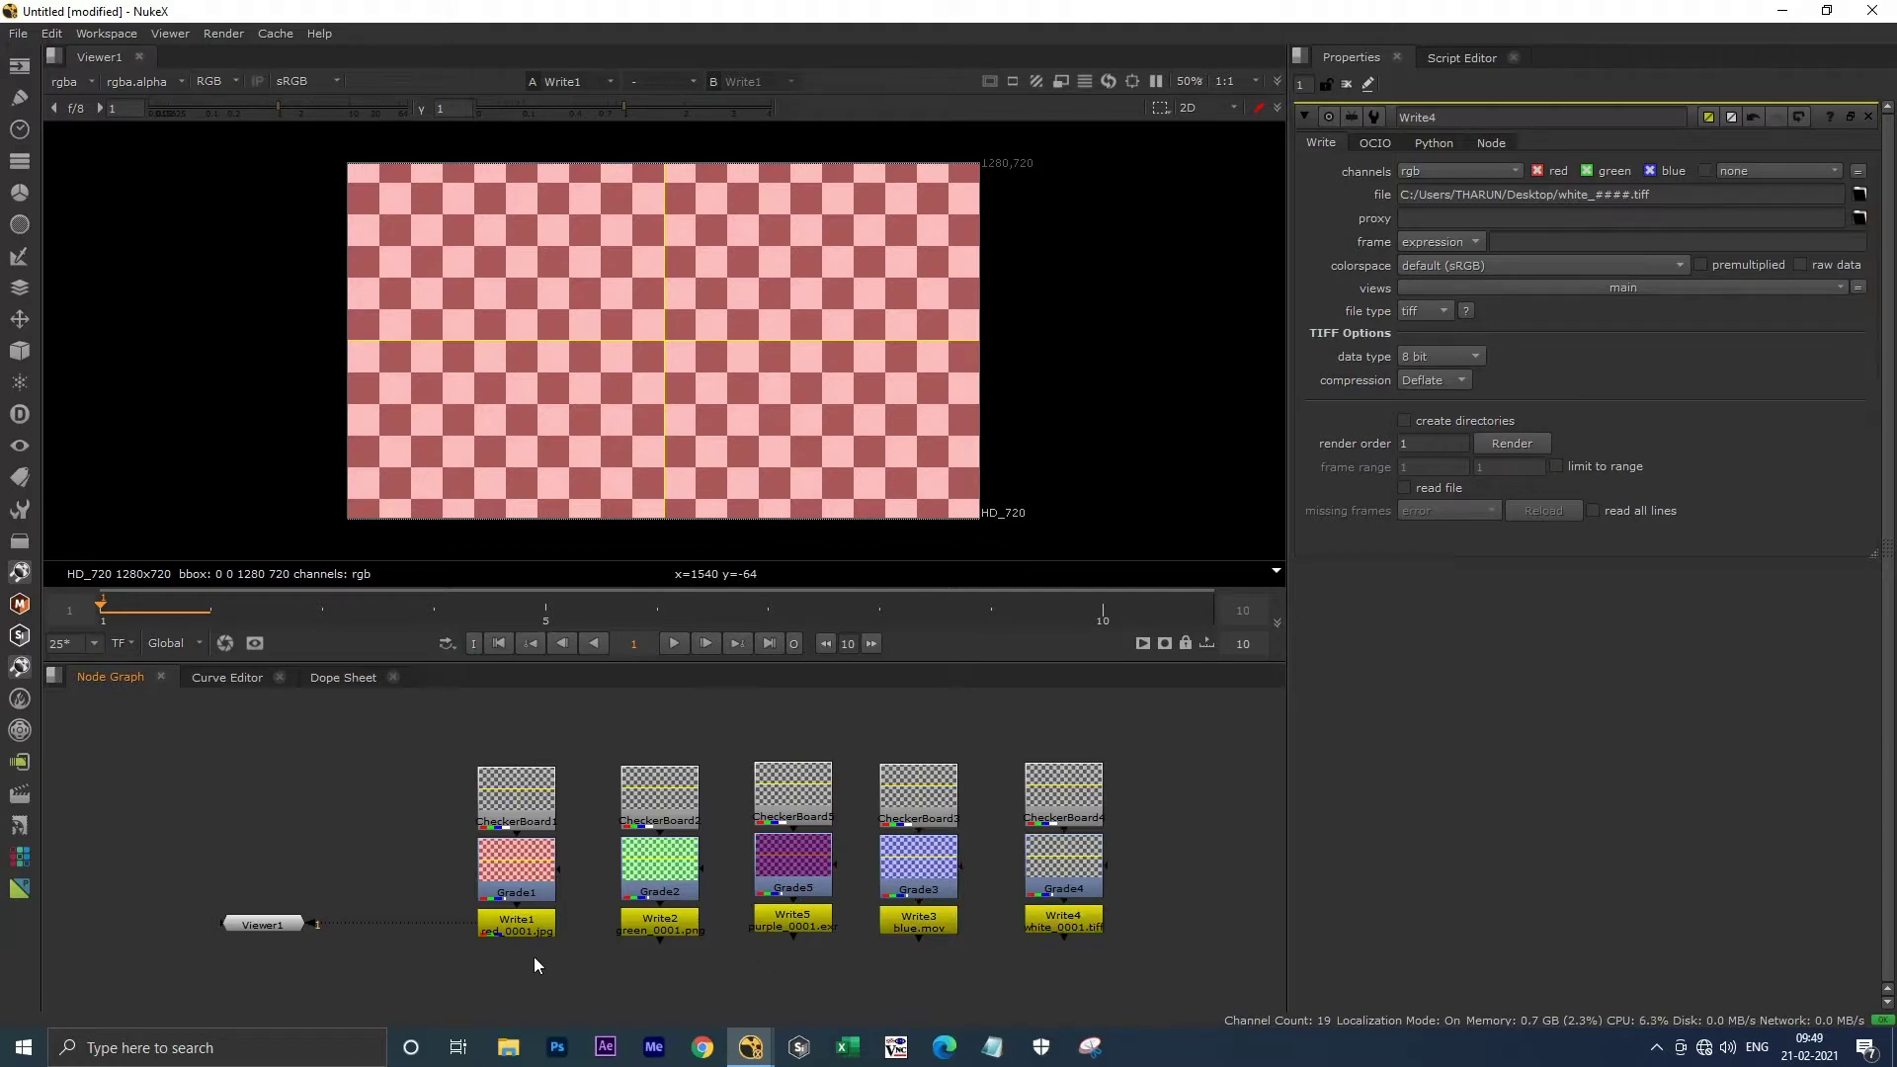
drag(385, 845, 722, 977)
click(224, 33)
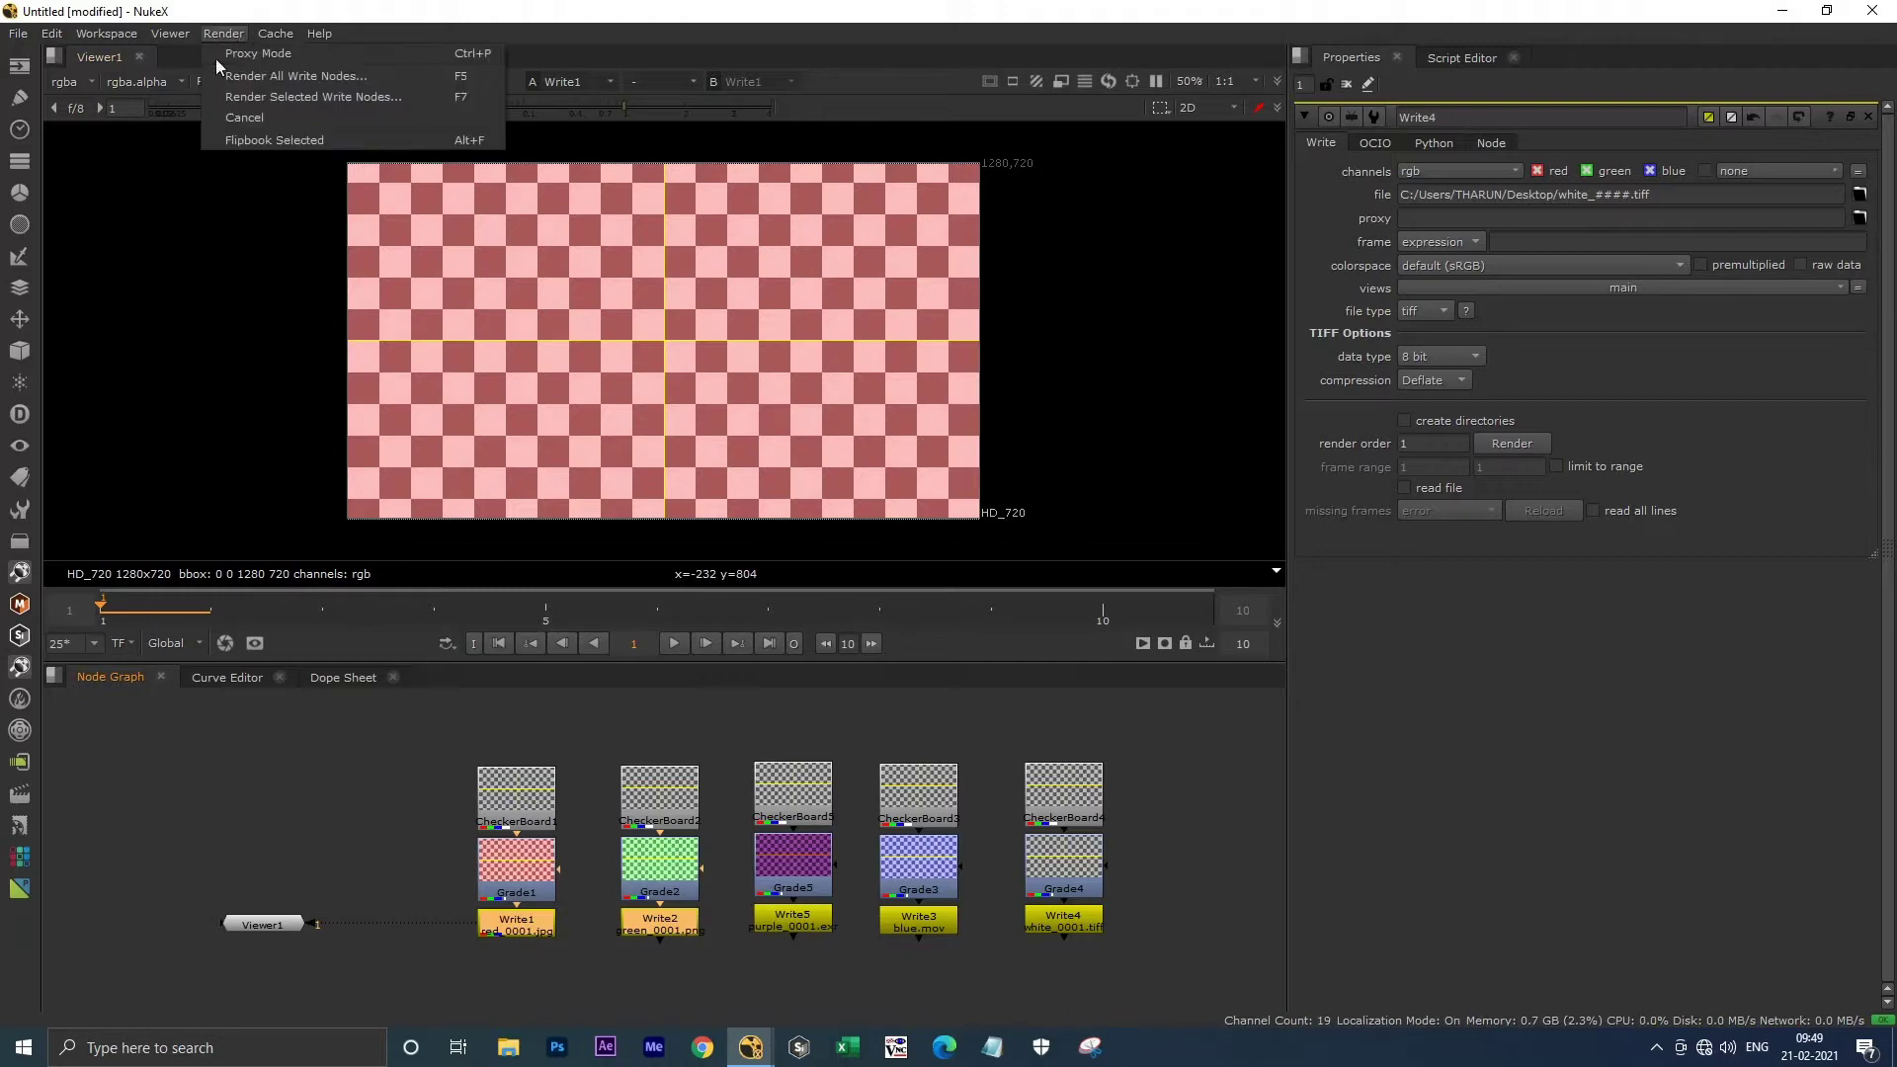
click(243, 98)
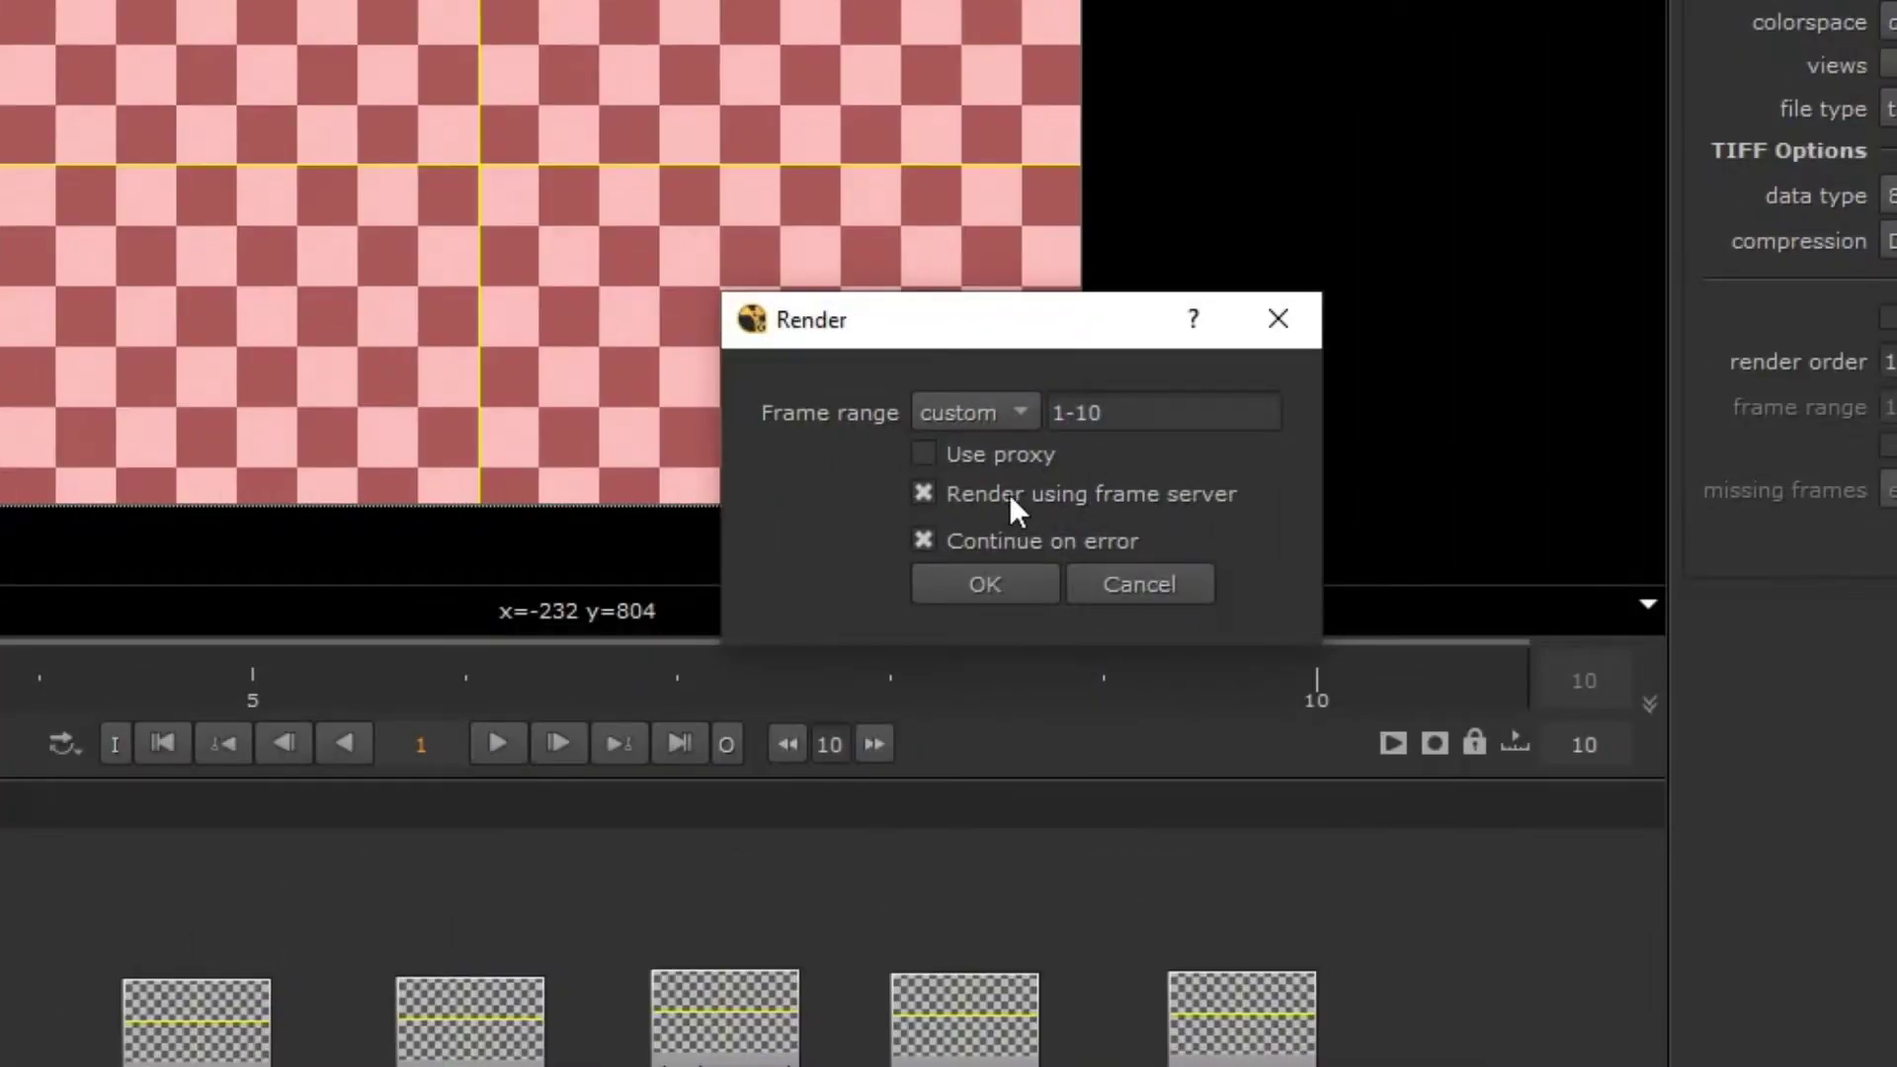
click(1141, 583)
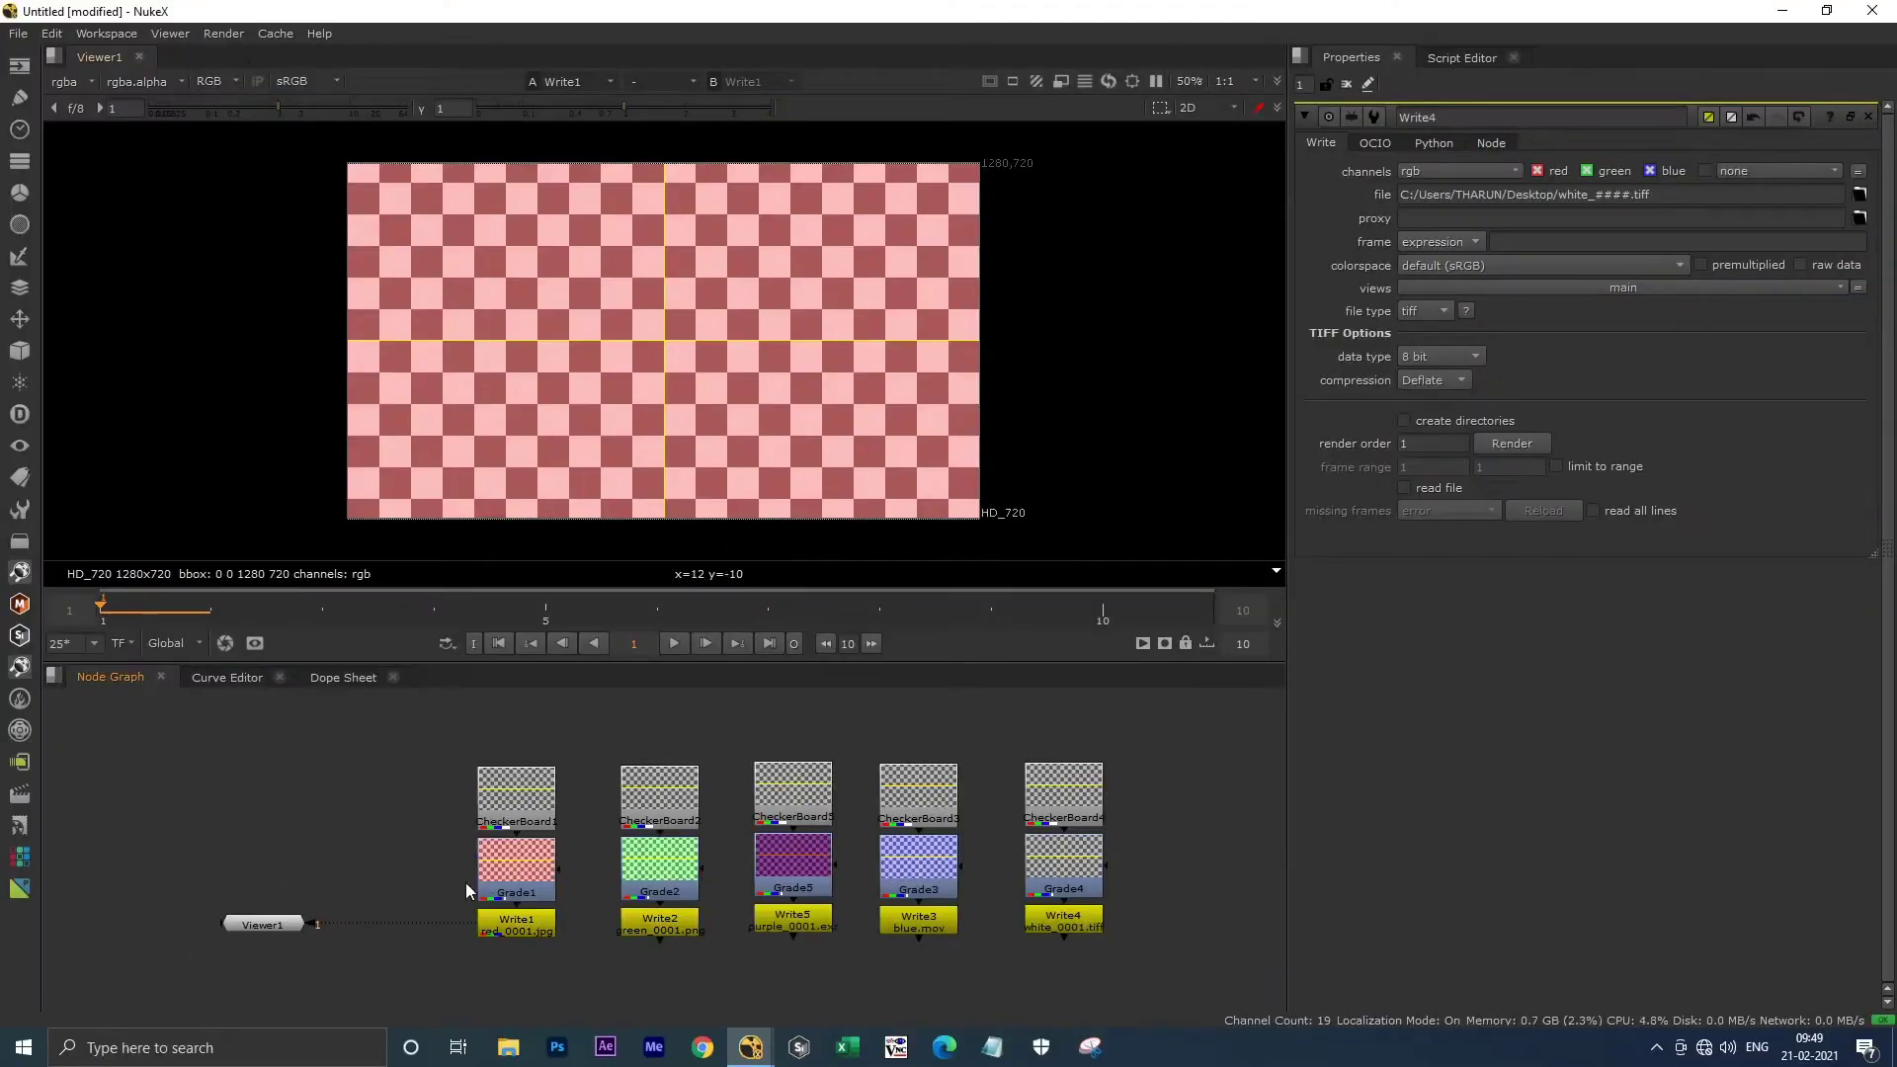
middle_drag(430, 832, 387, 820)
key(ctrl+a)
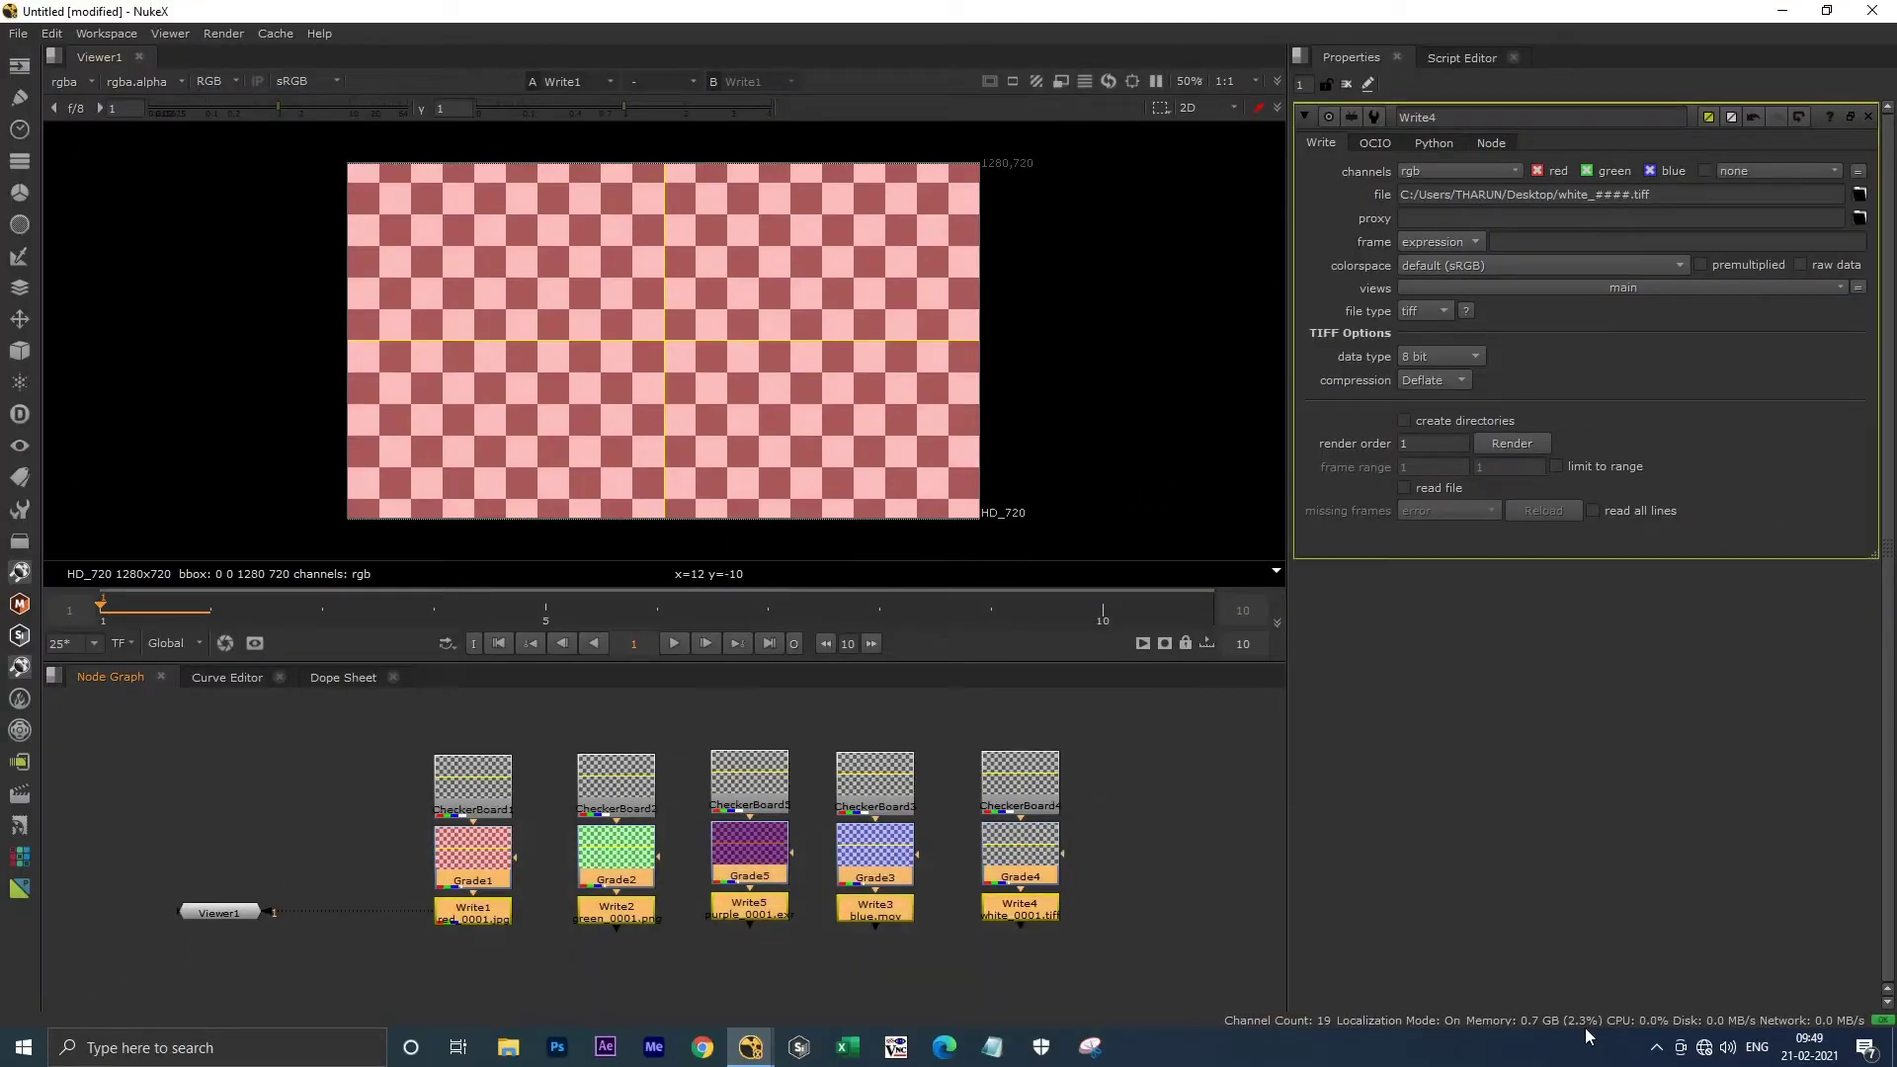
click(224, 31)
click(267, 97)
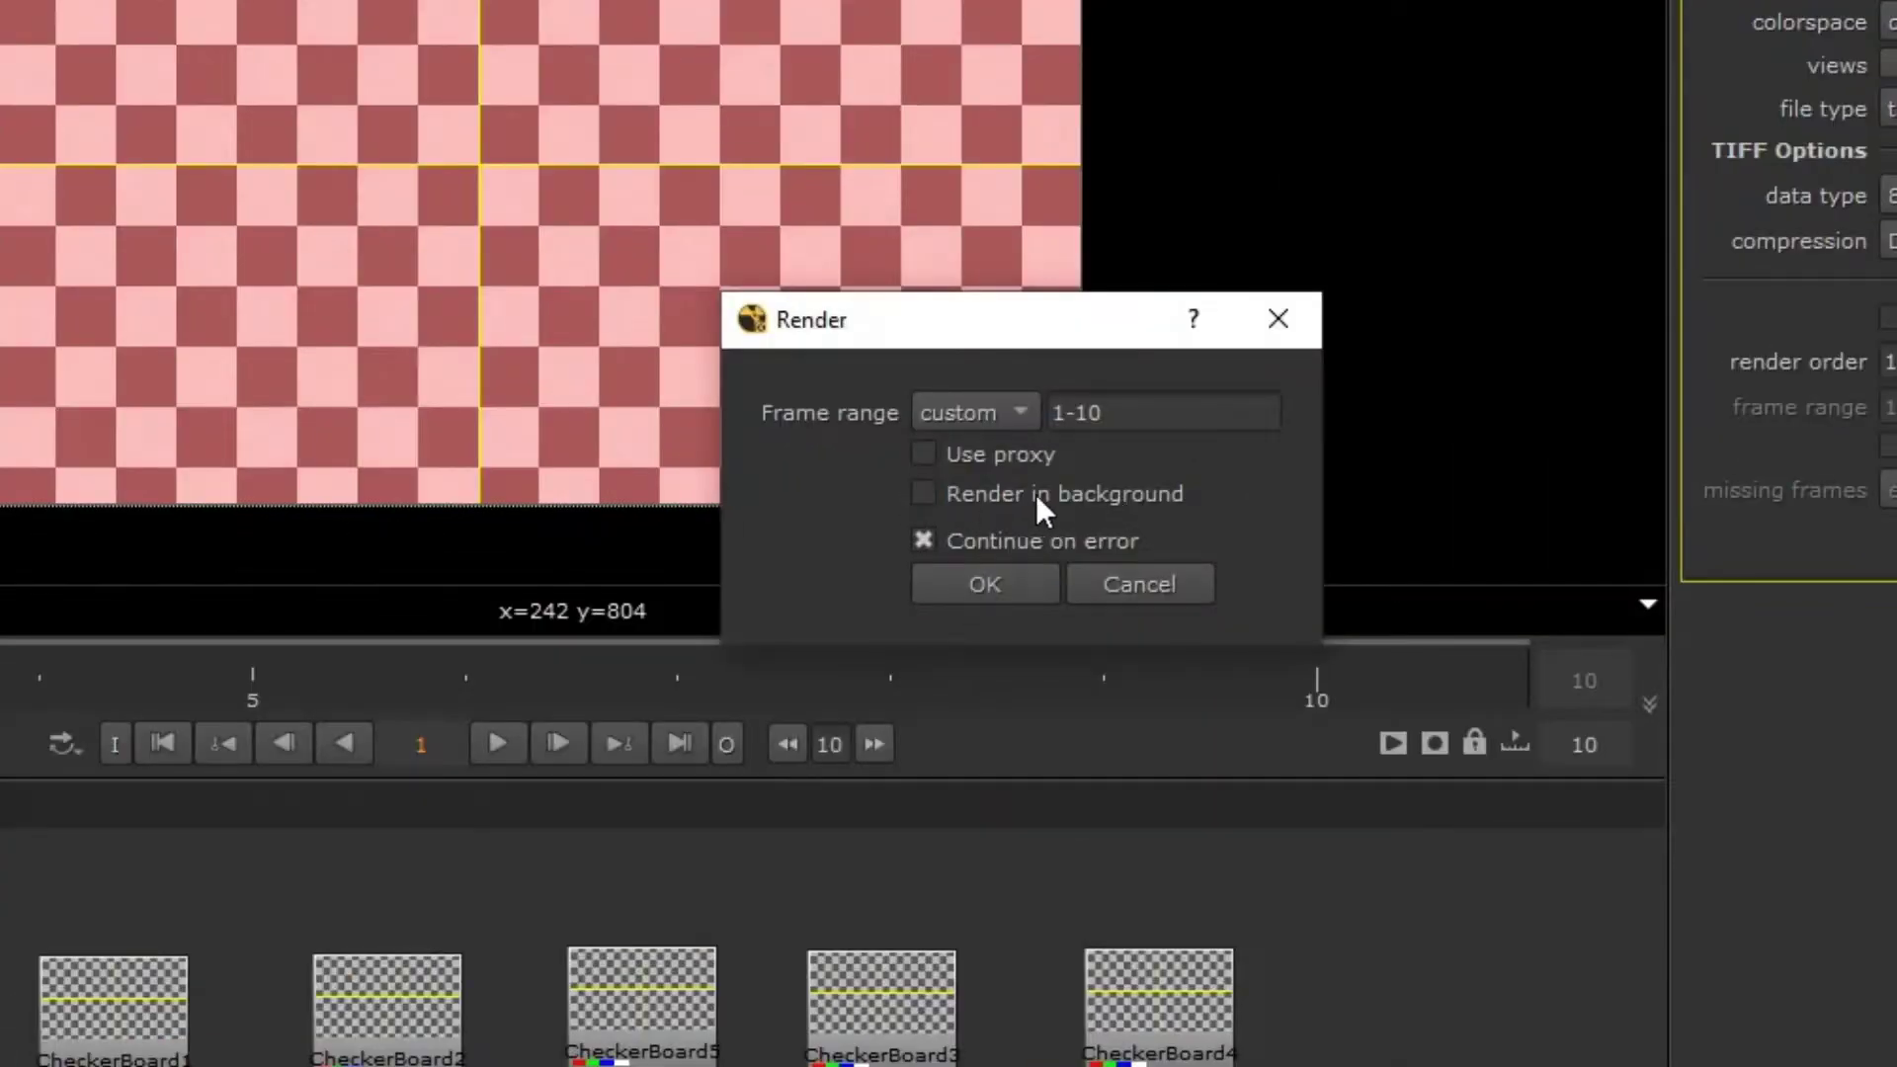
click(1036, 494)
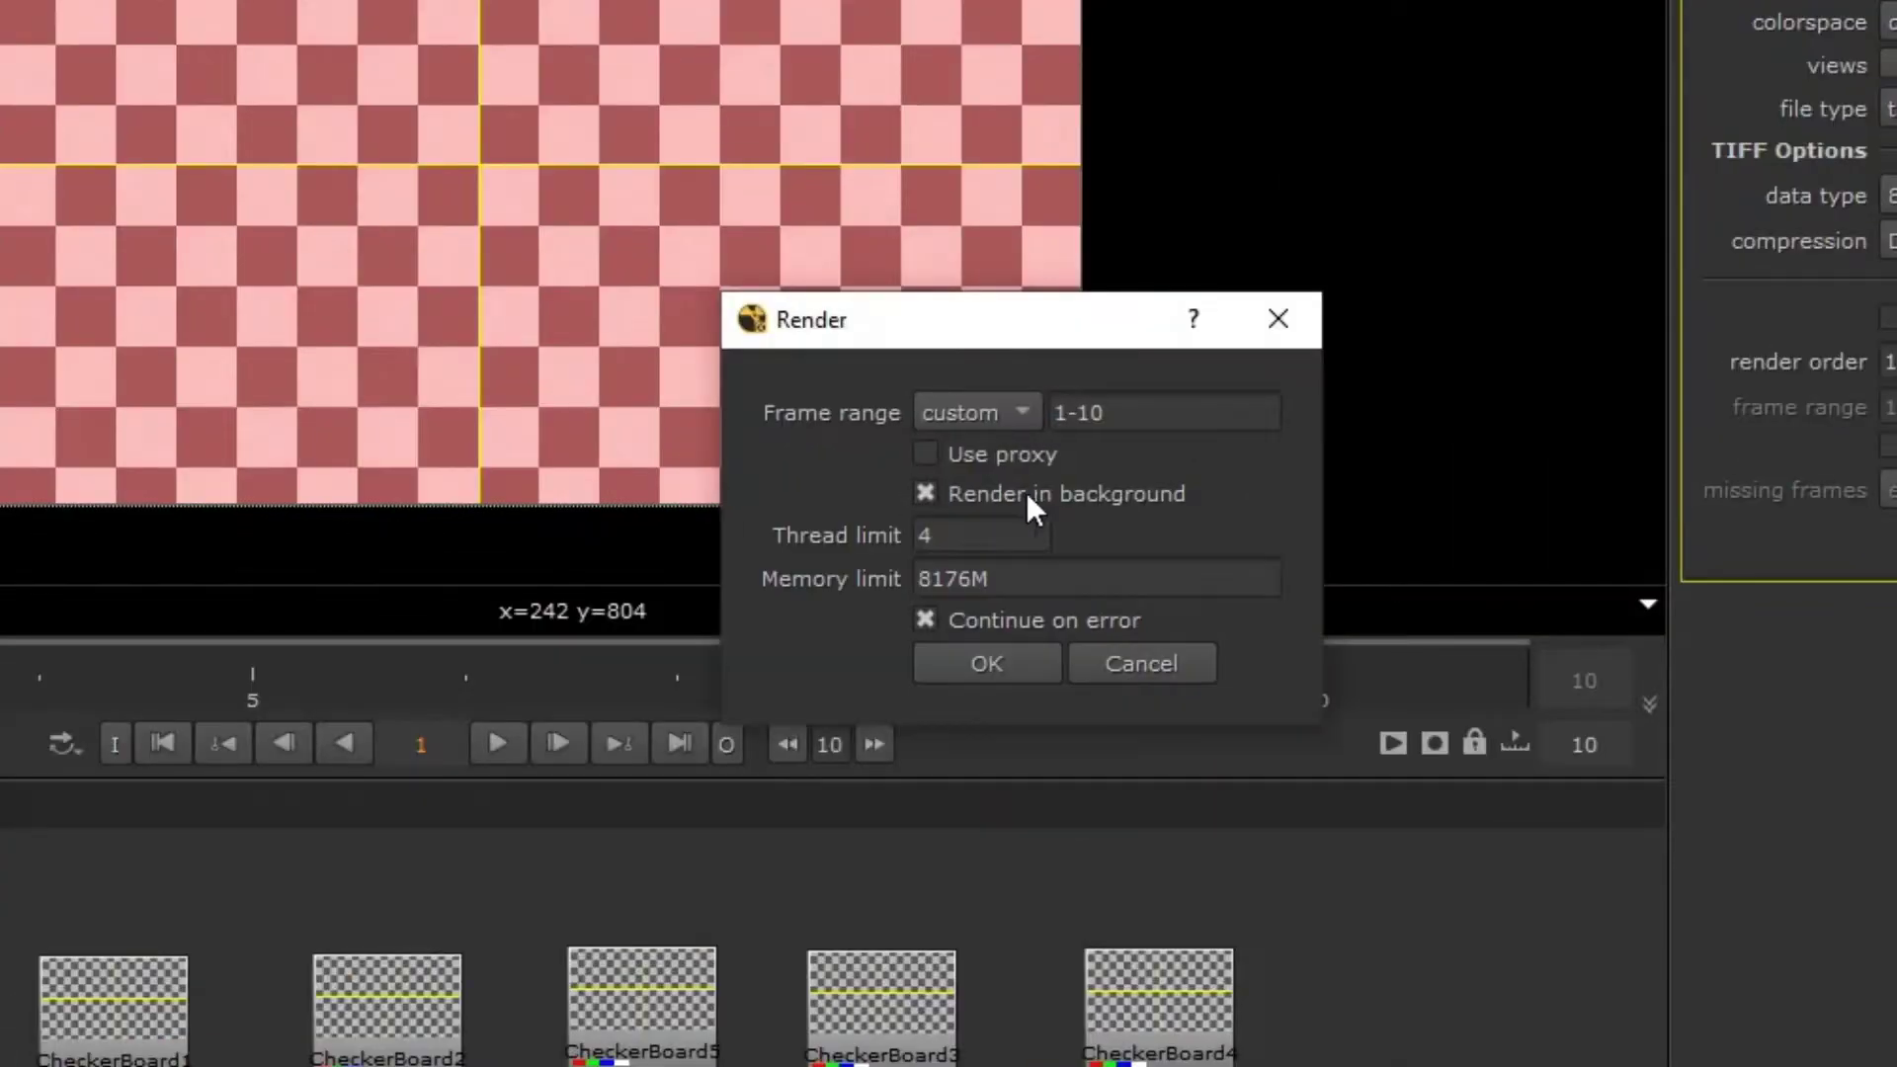
click(990, 491)
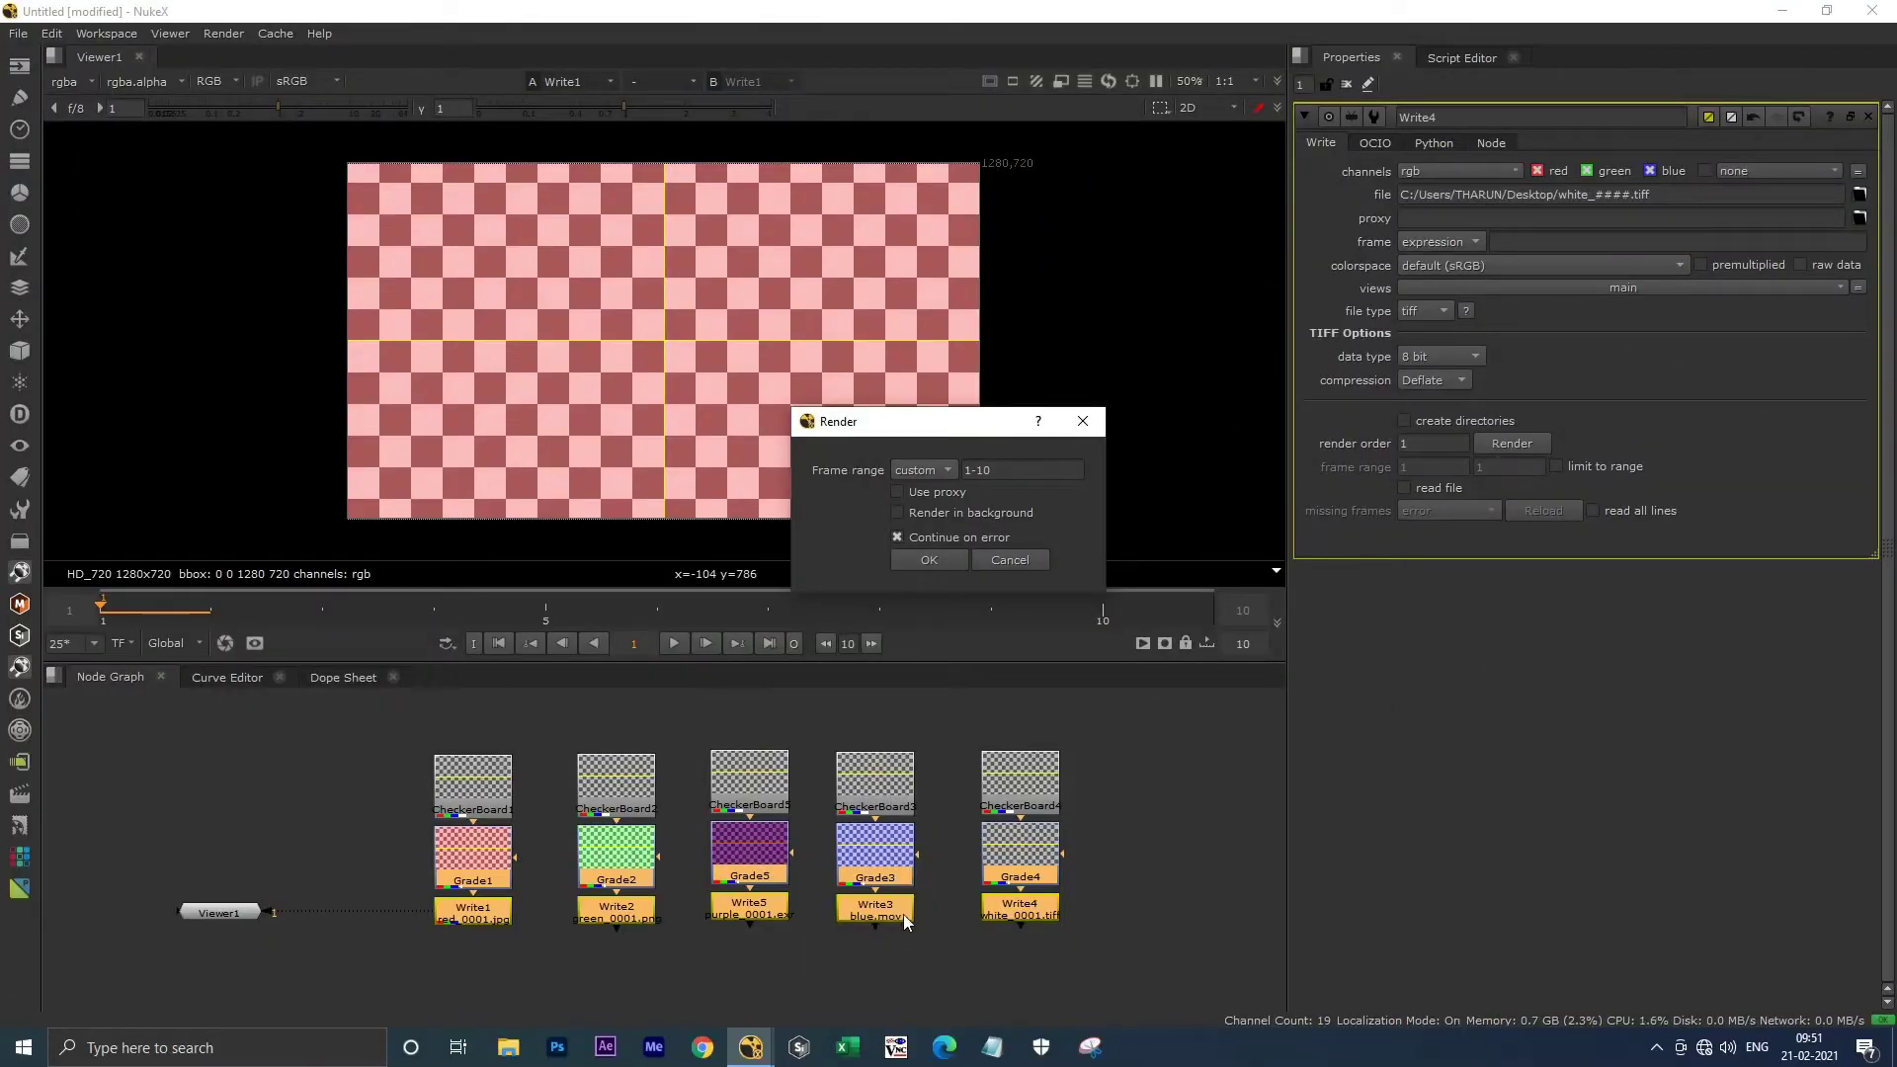
click(1004, 563)
click(864, 957)
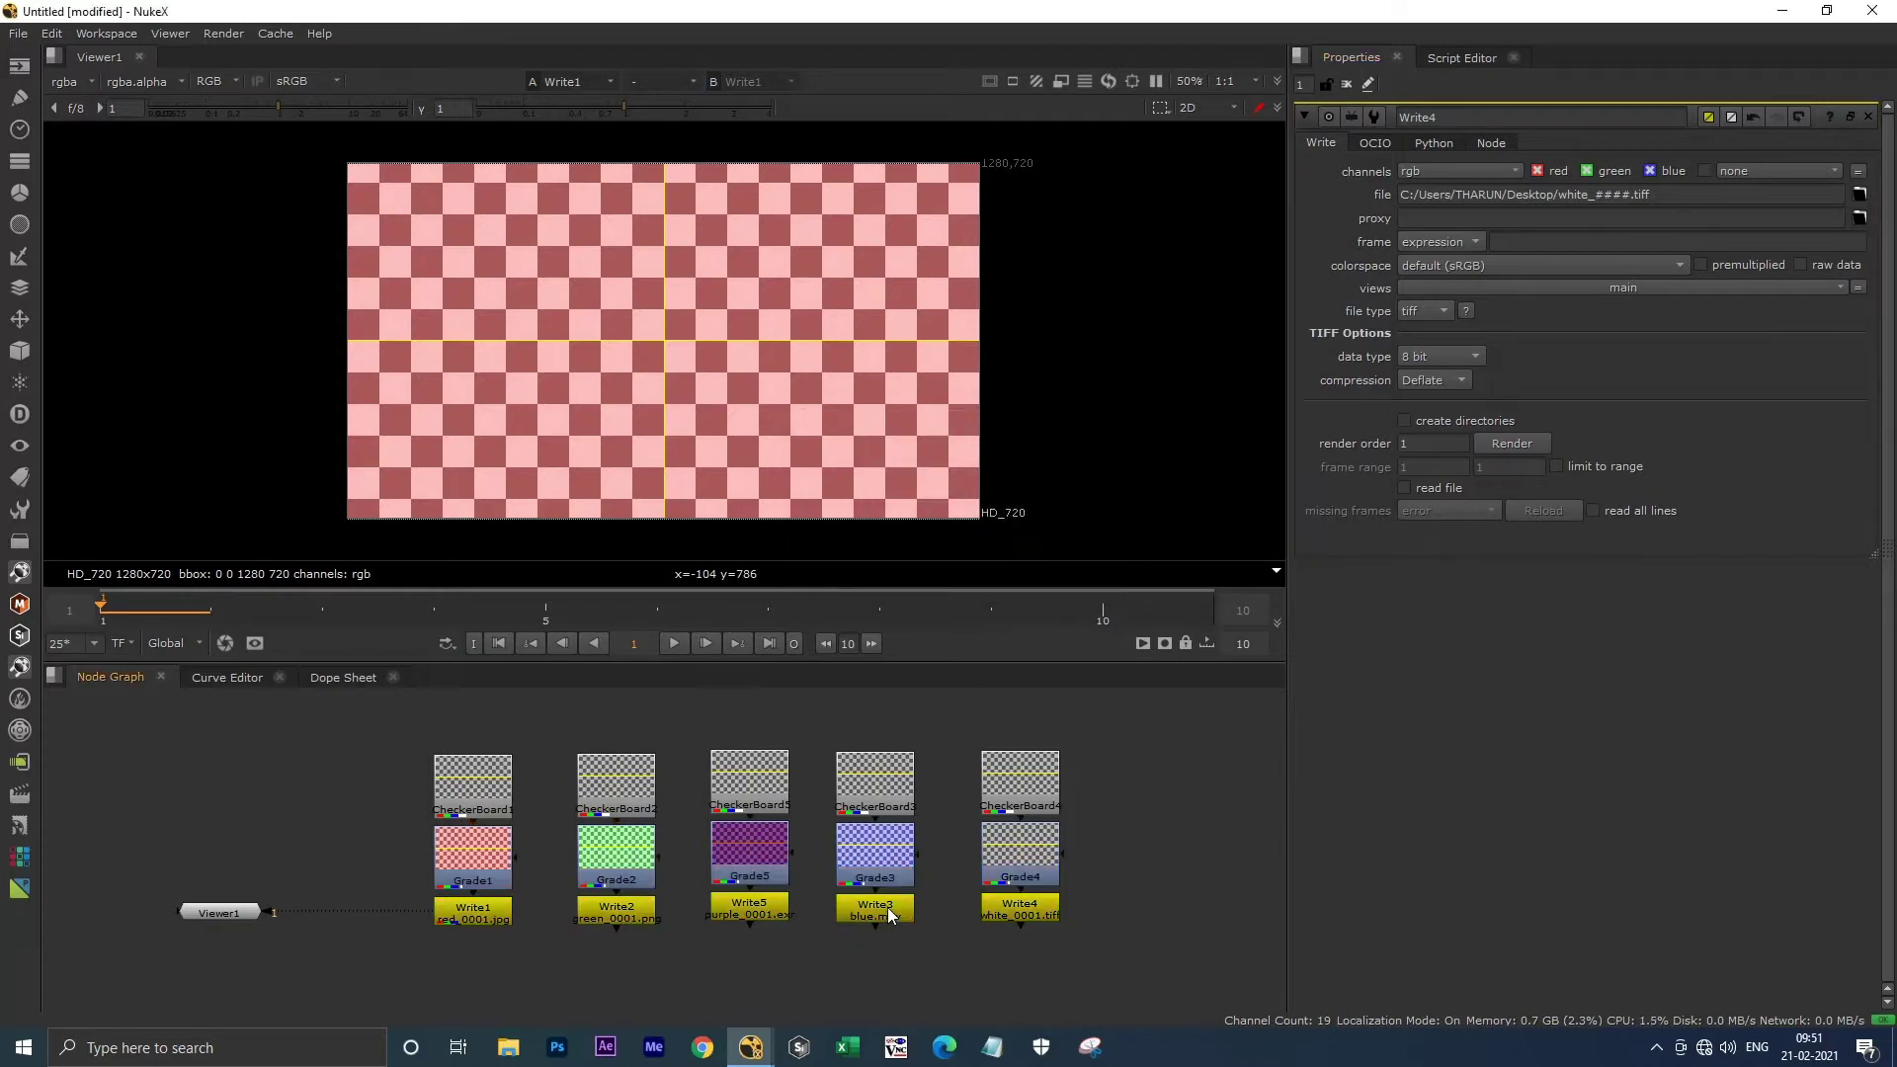
Open Write3's properties and keep its output file type as mov.
click(882, 915)
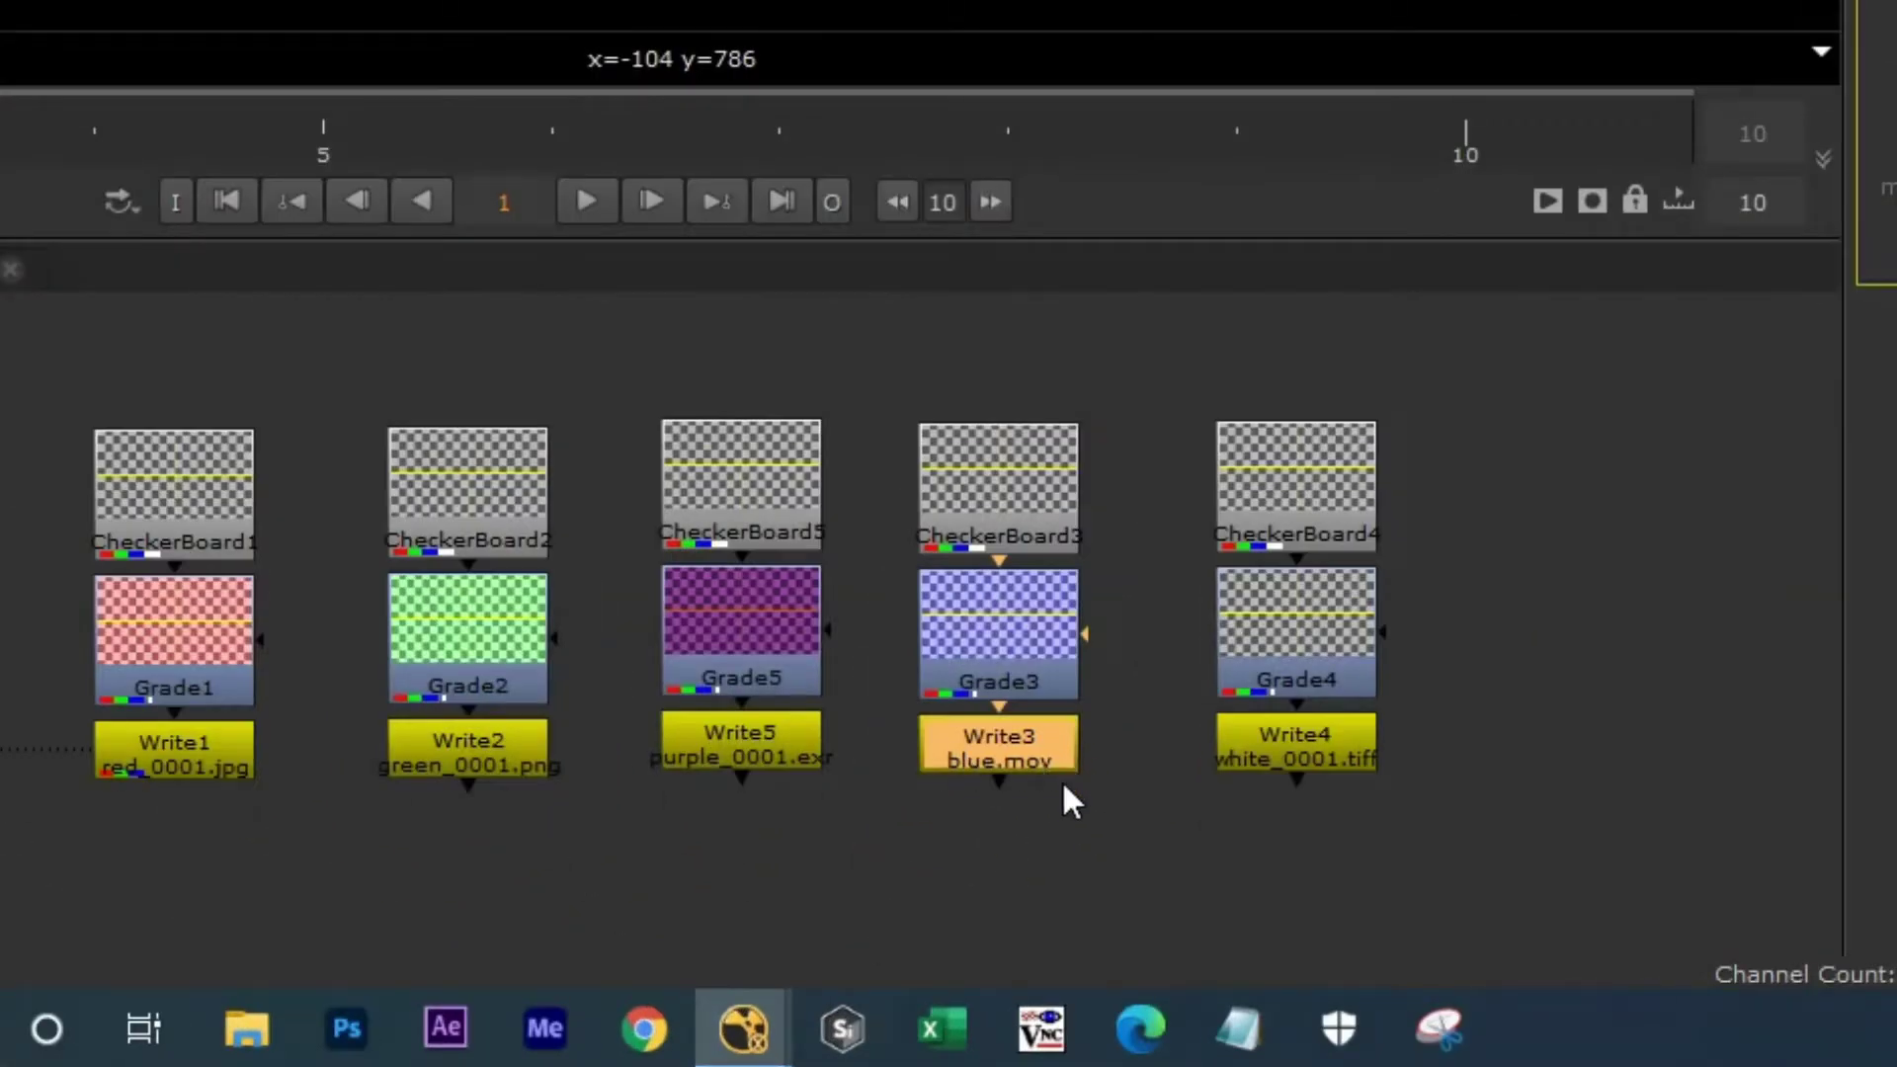
click(1062, 780)
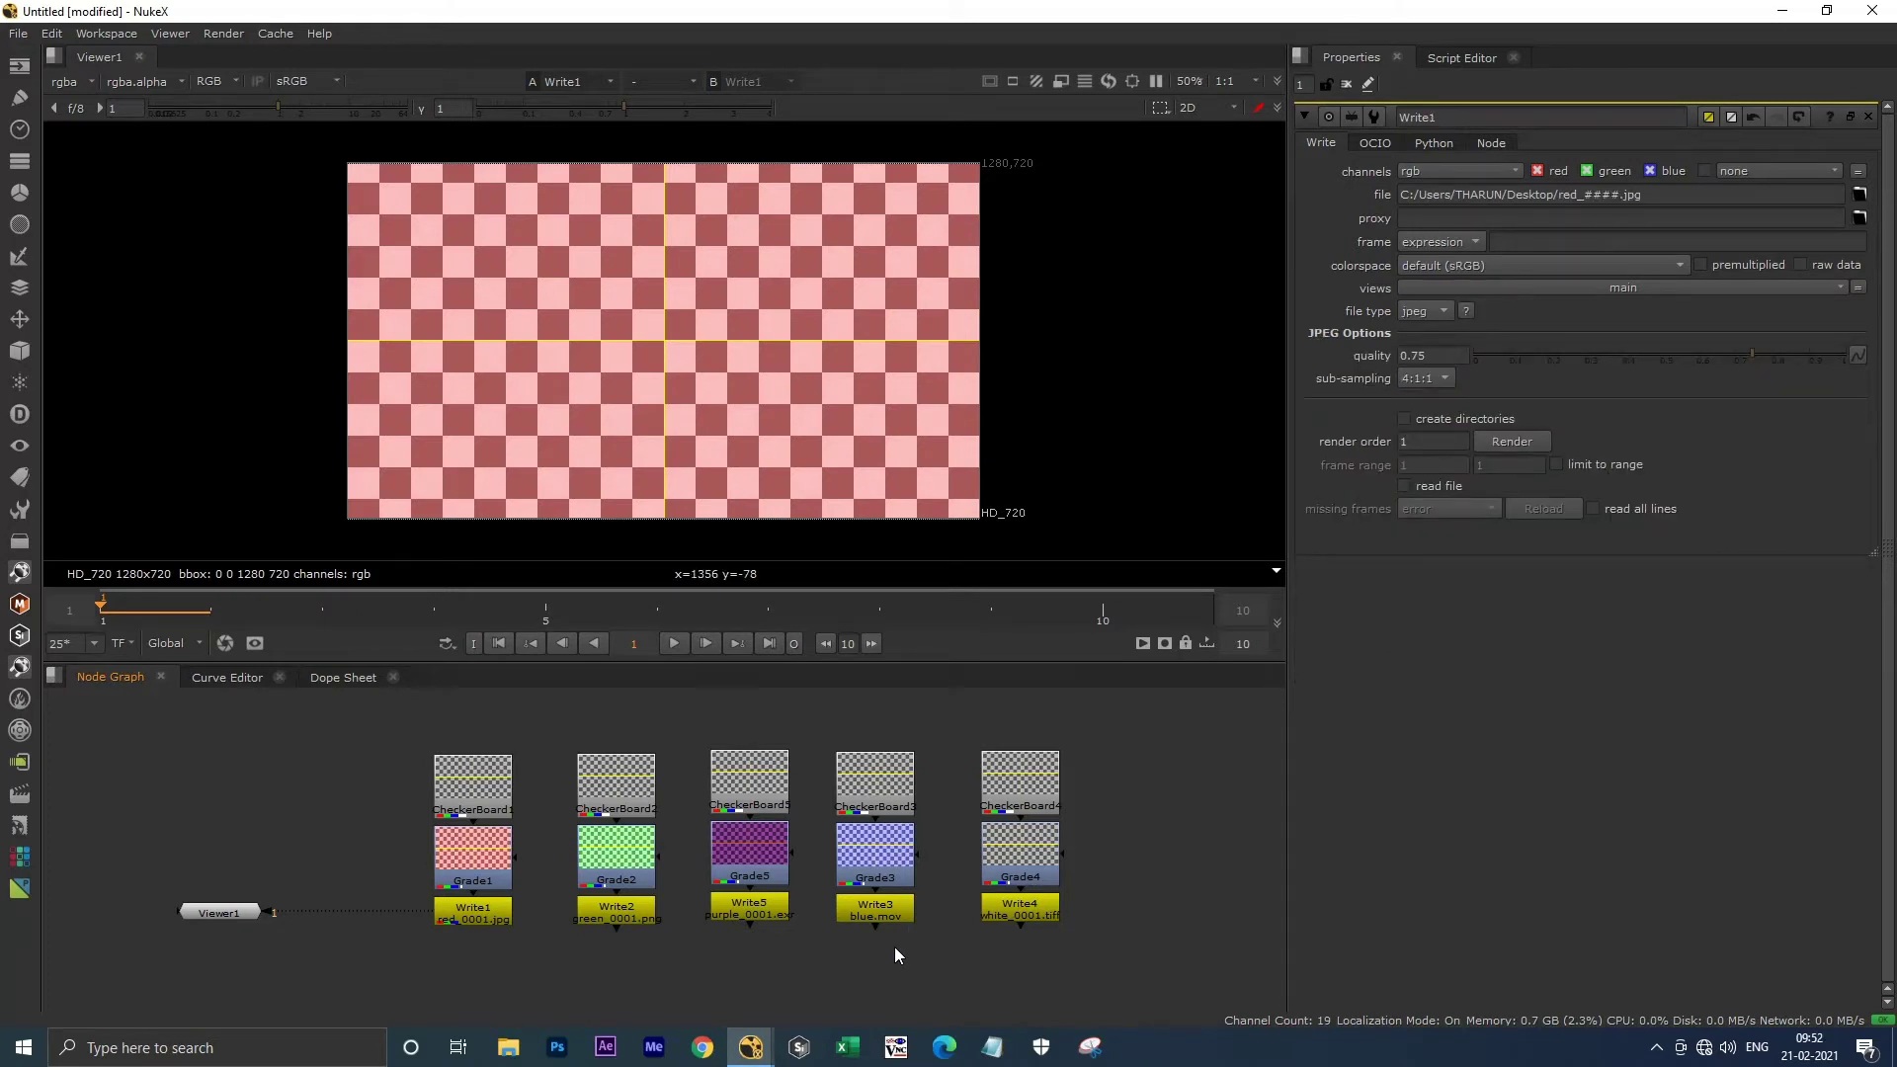
double_click(891, 915)
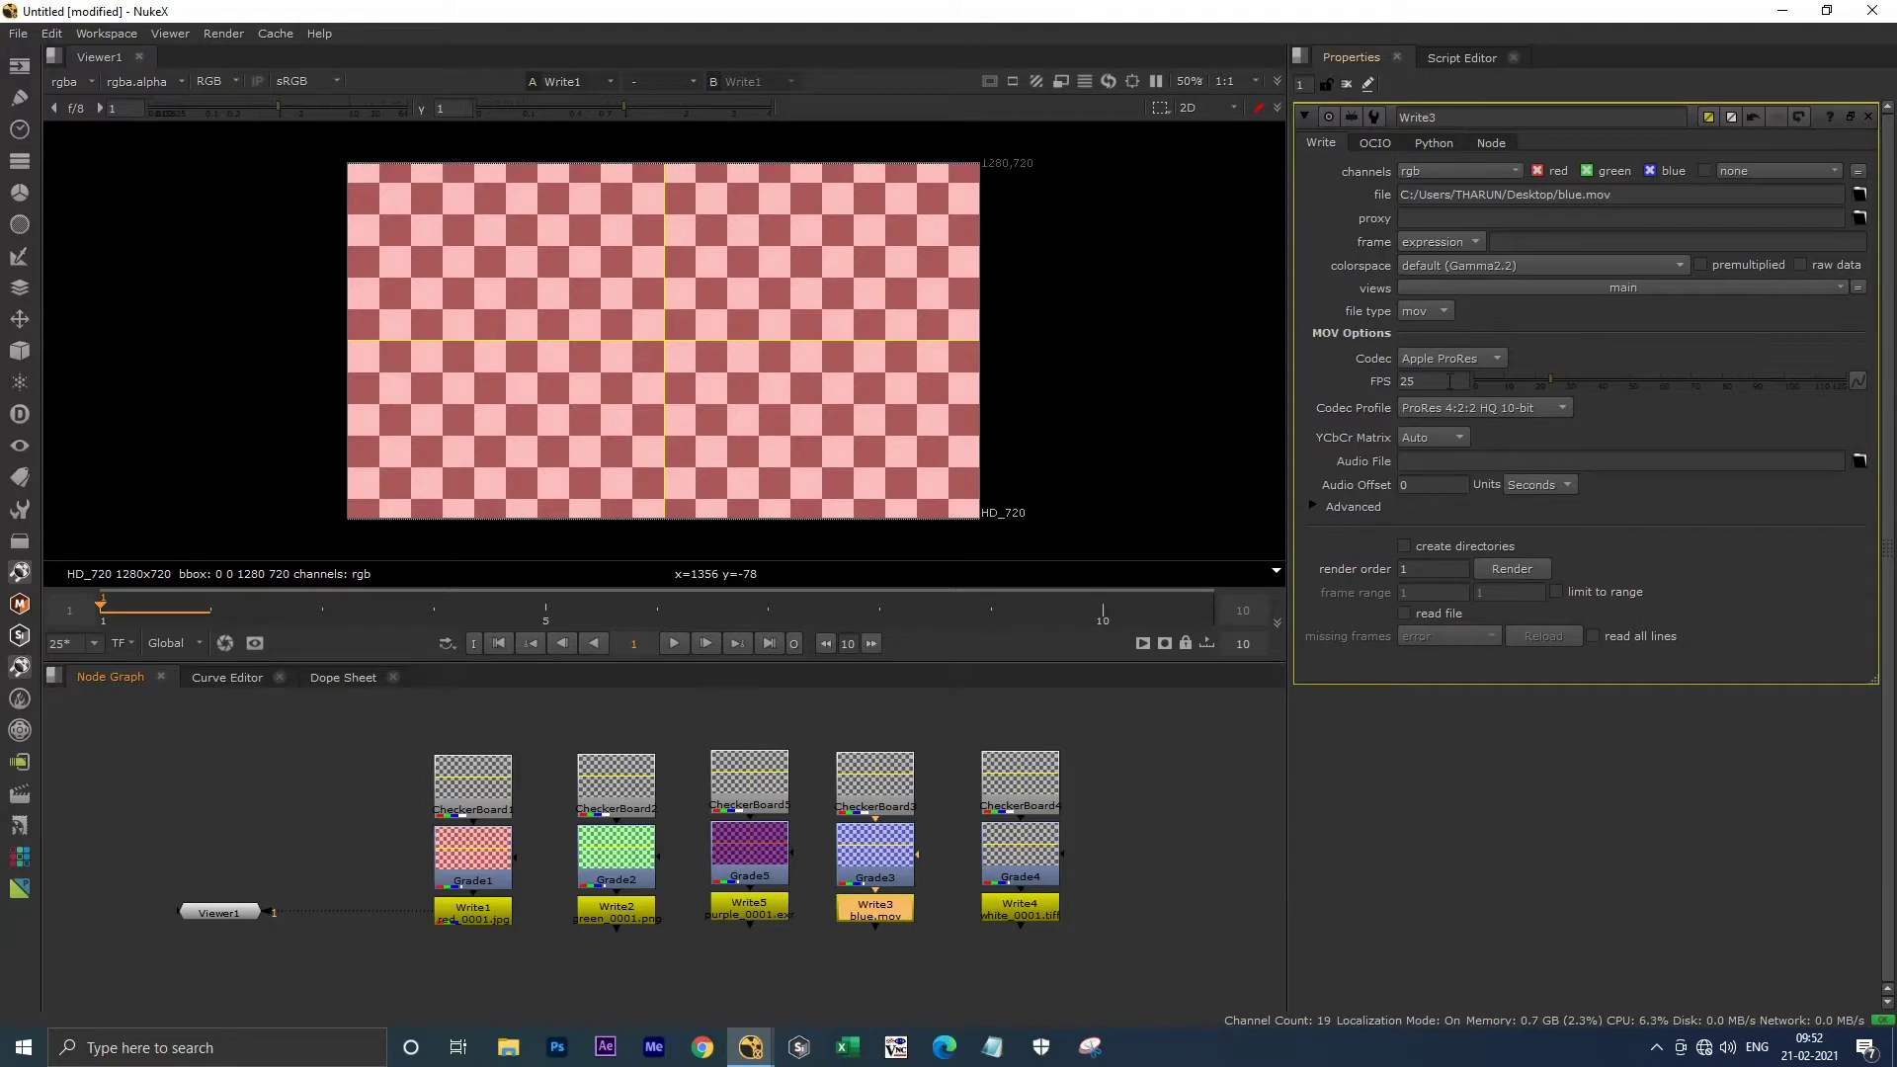
click(1440, 312)
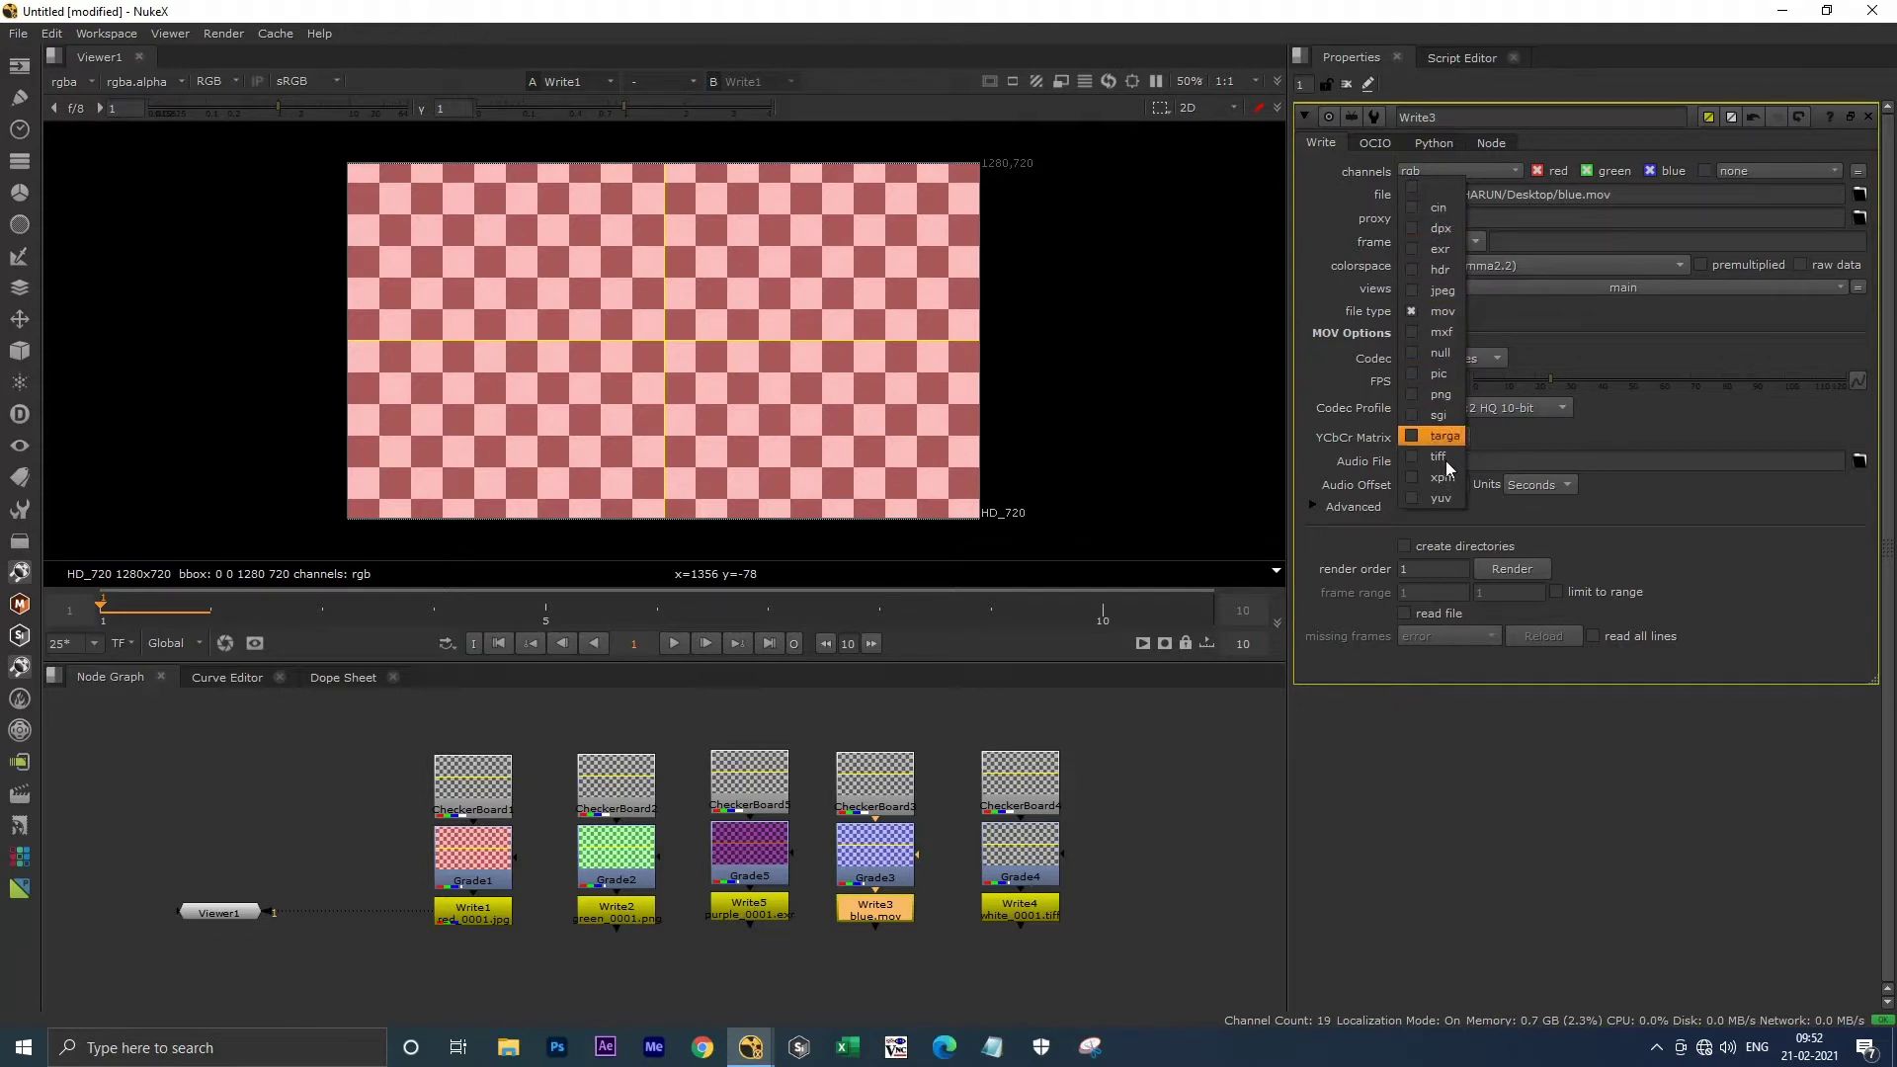
click(949, 736)
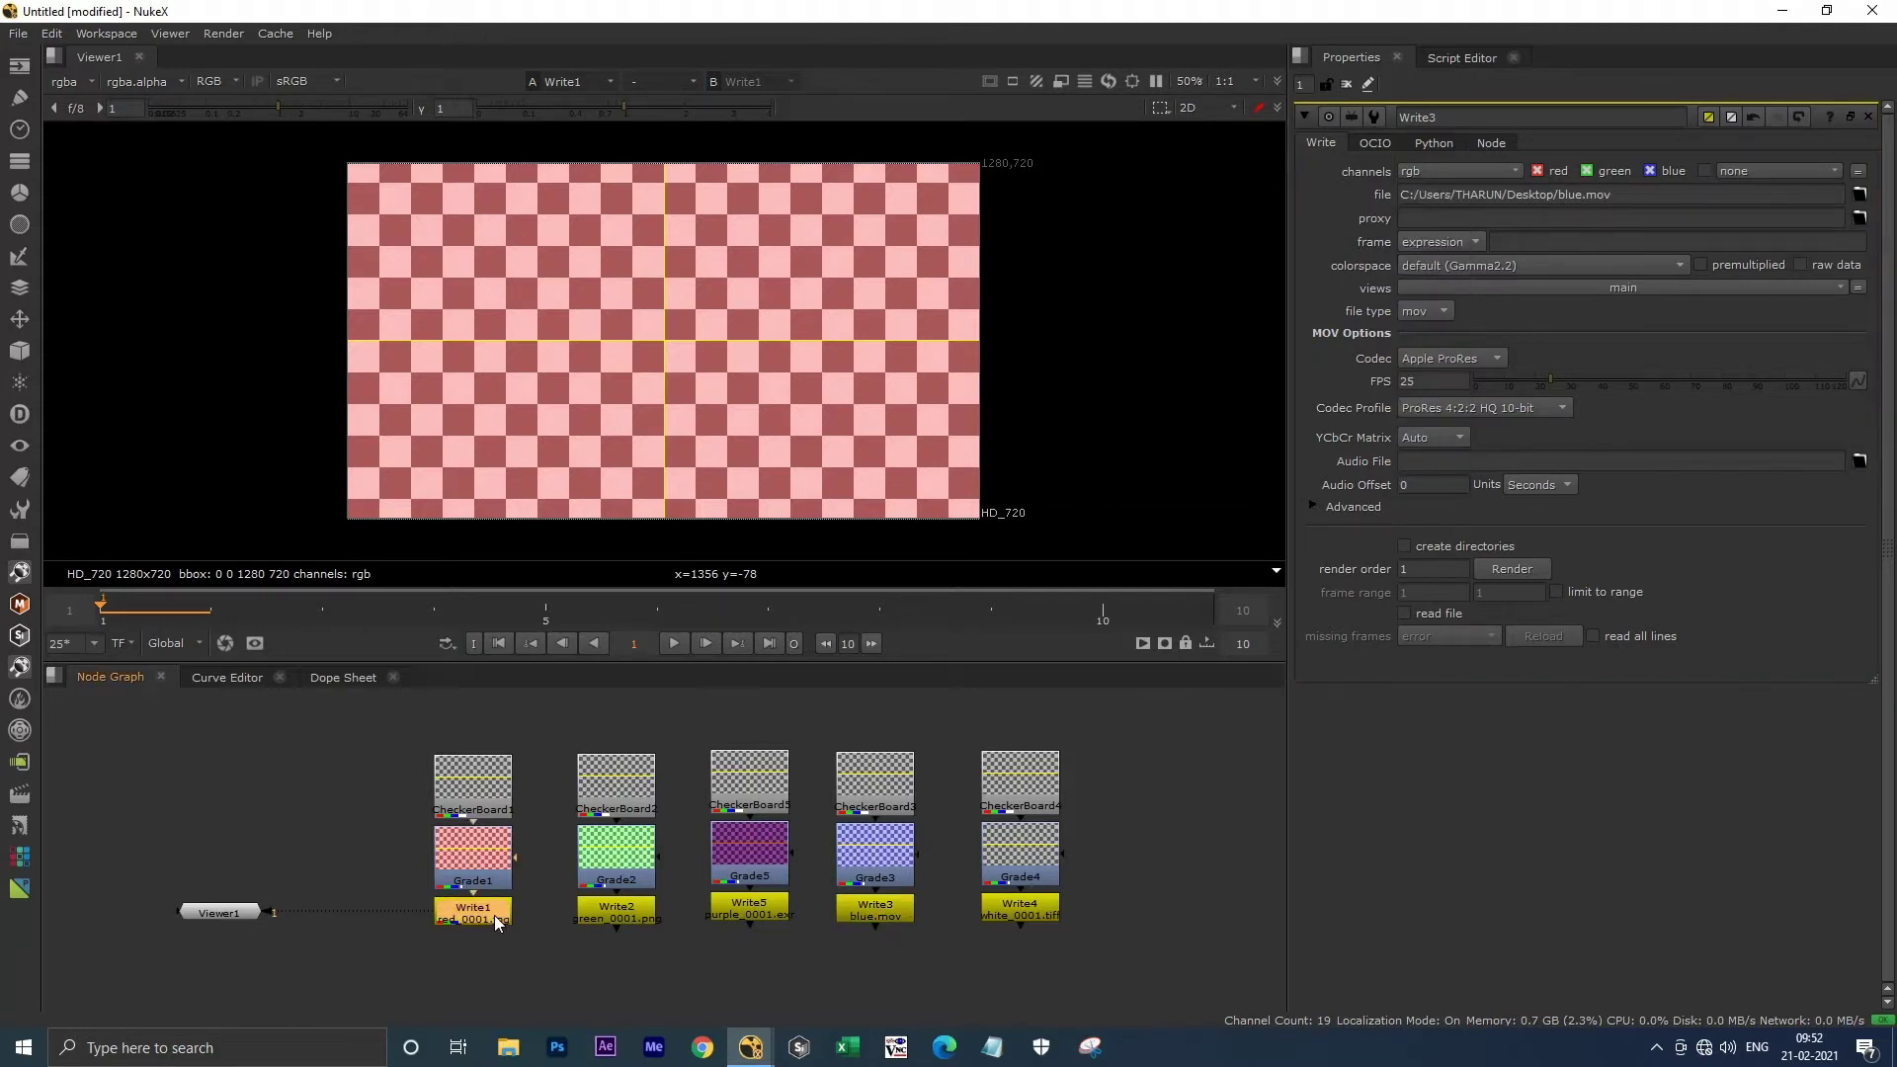
Bring up Write1's Render dialog and cancel it without rendering.
double_click(494, 915)
click(1515, 442)
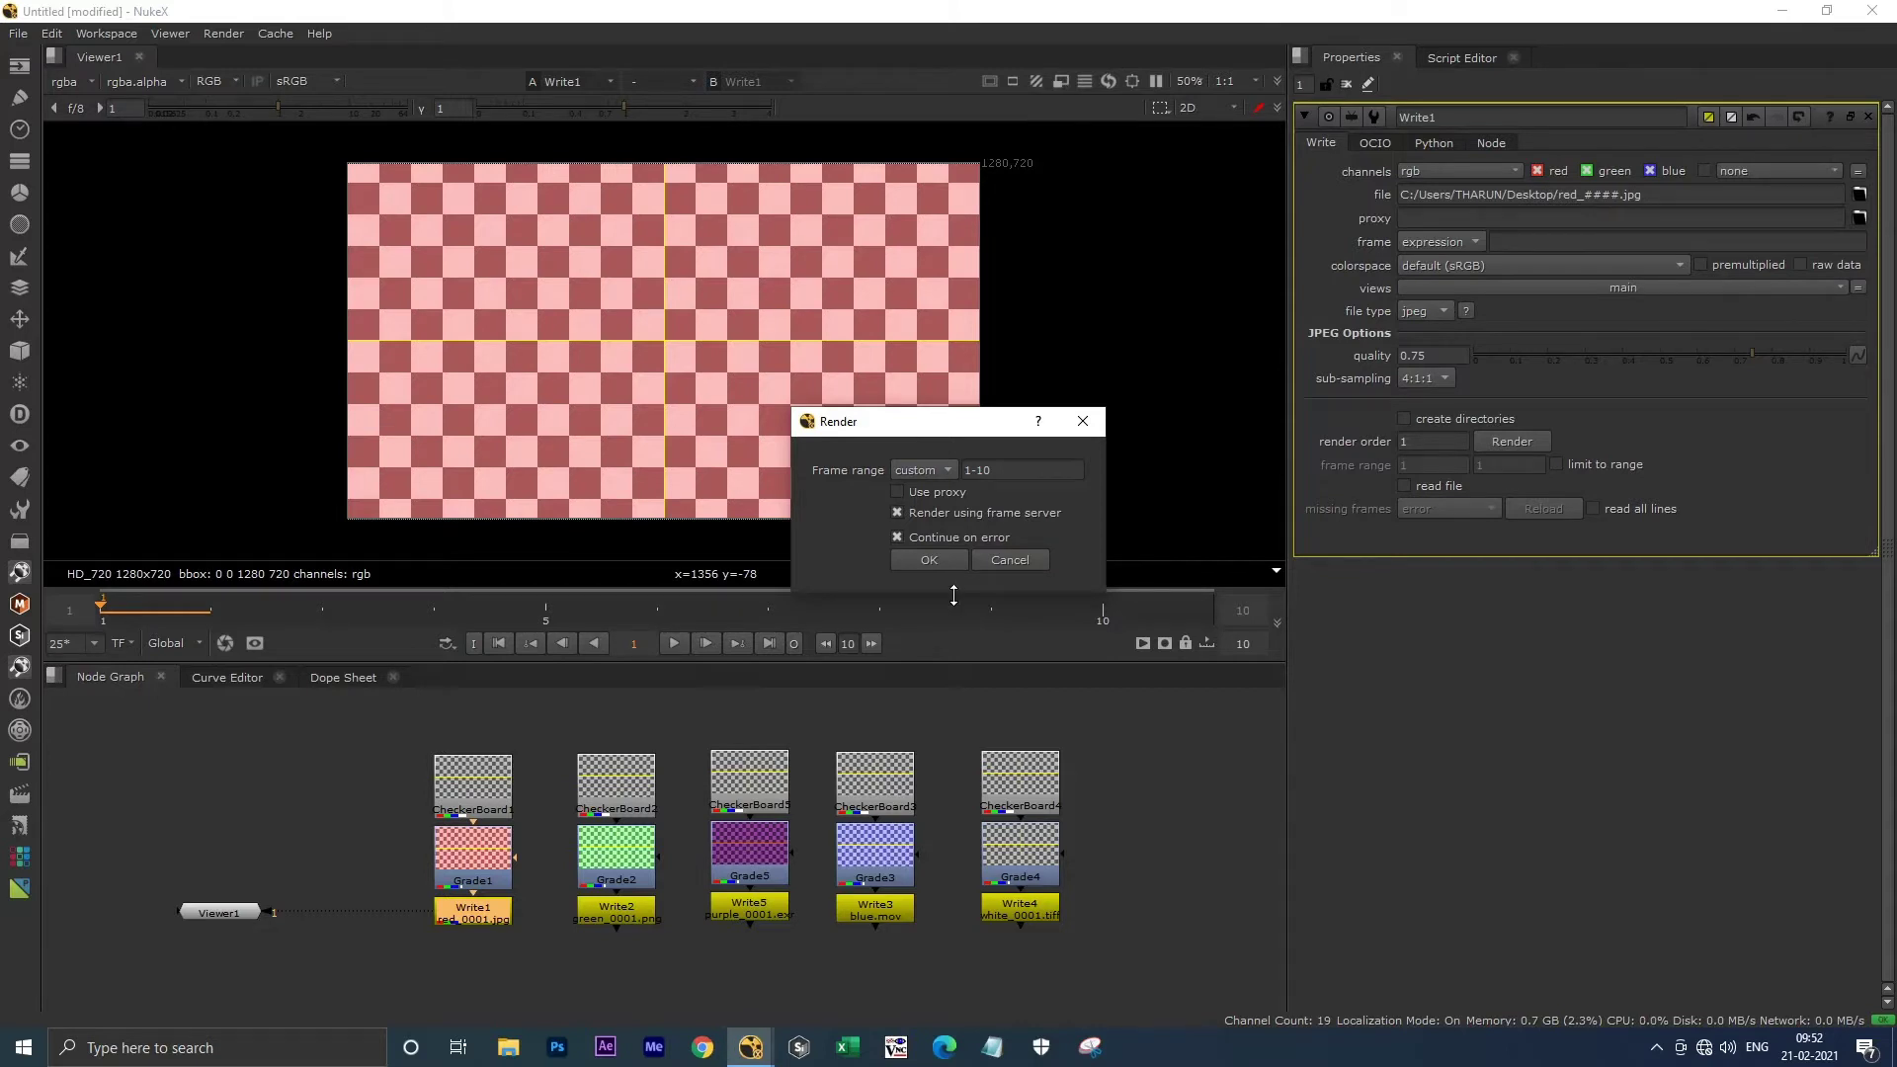
click(1006, 560)
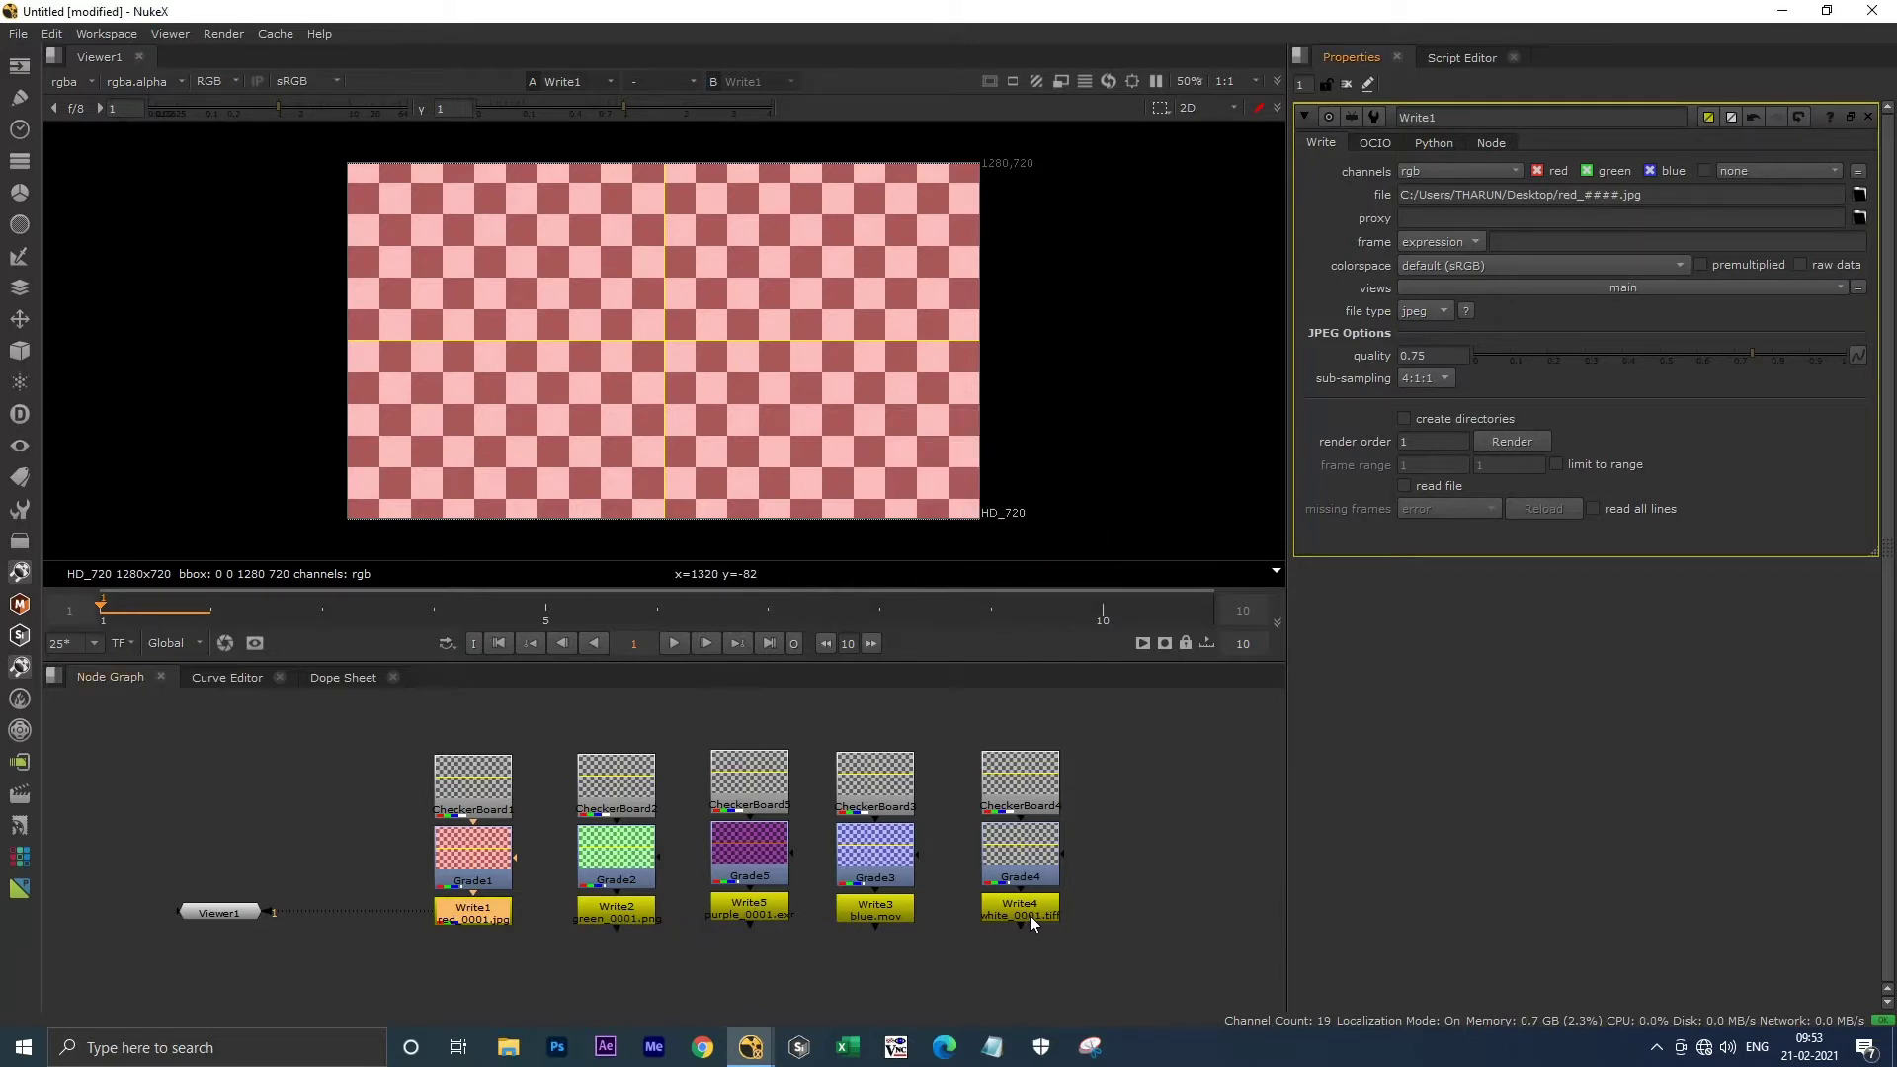
Reopen Write3 with mov kept as file type, then marquee-select all five Write nodes.
click(893, 911)
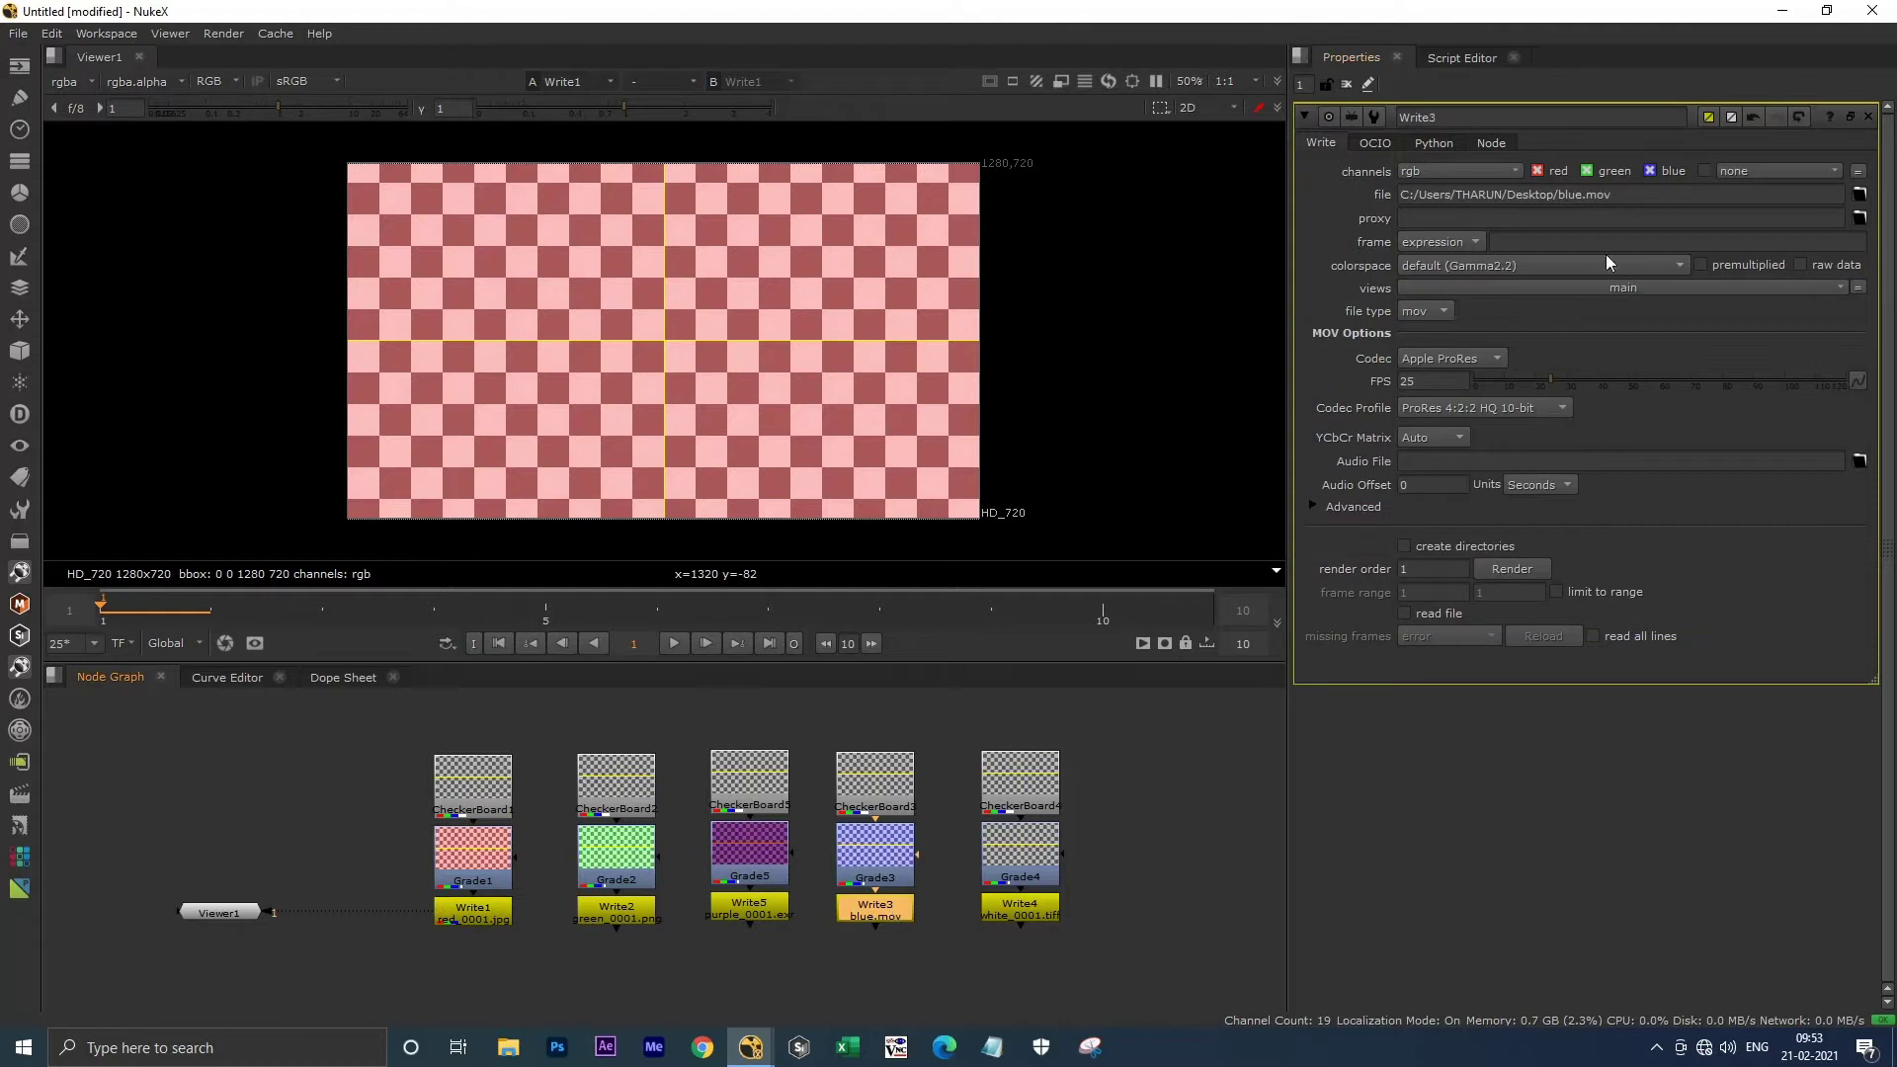
click(1440, 312)
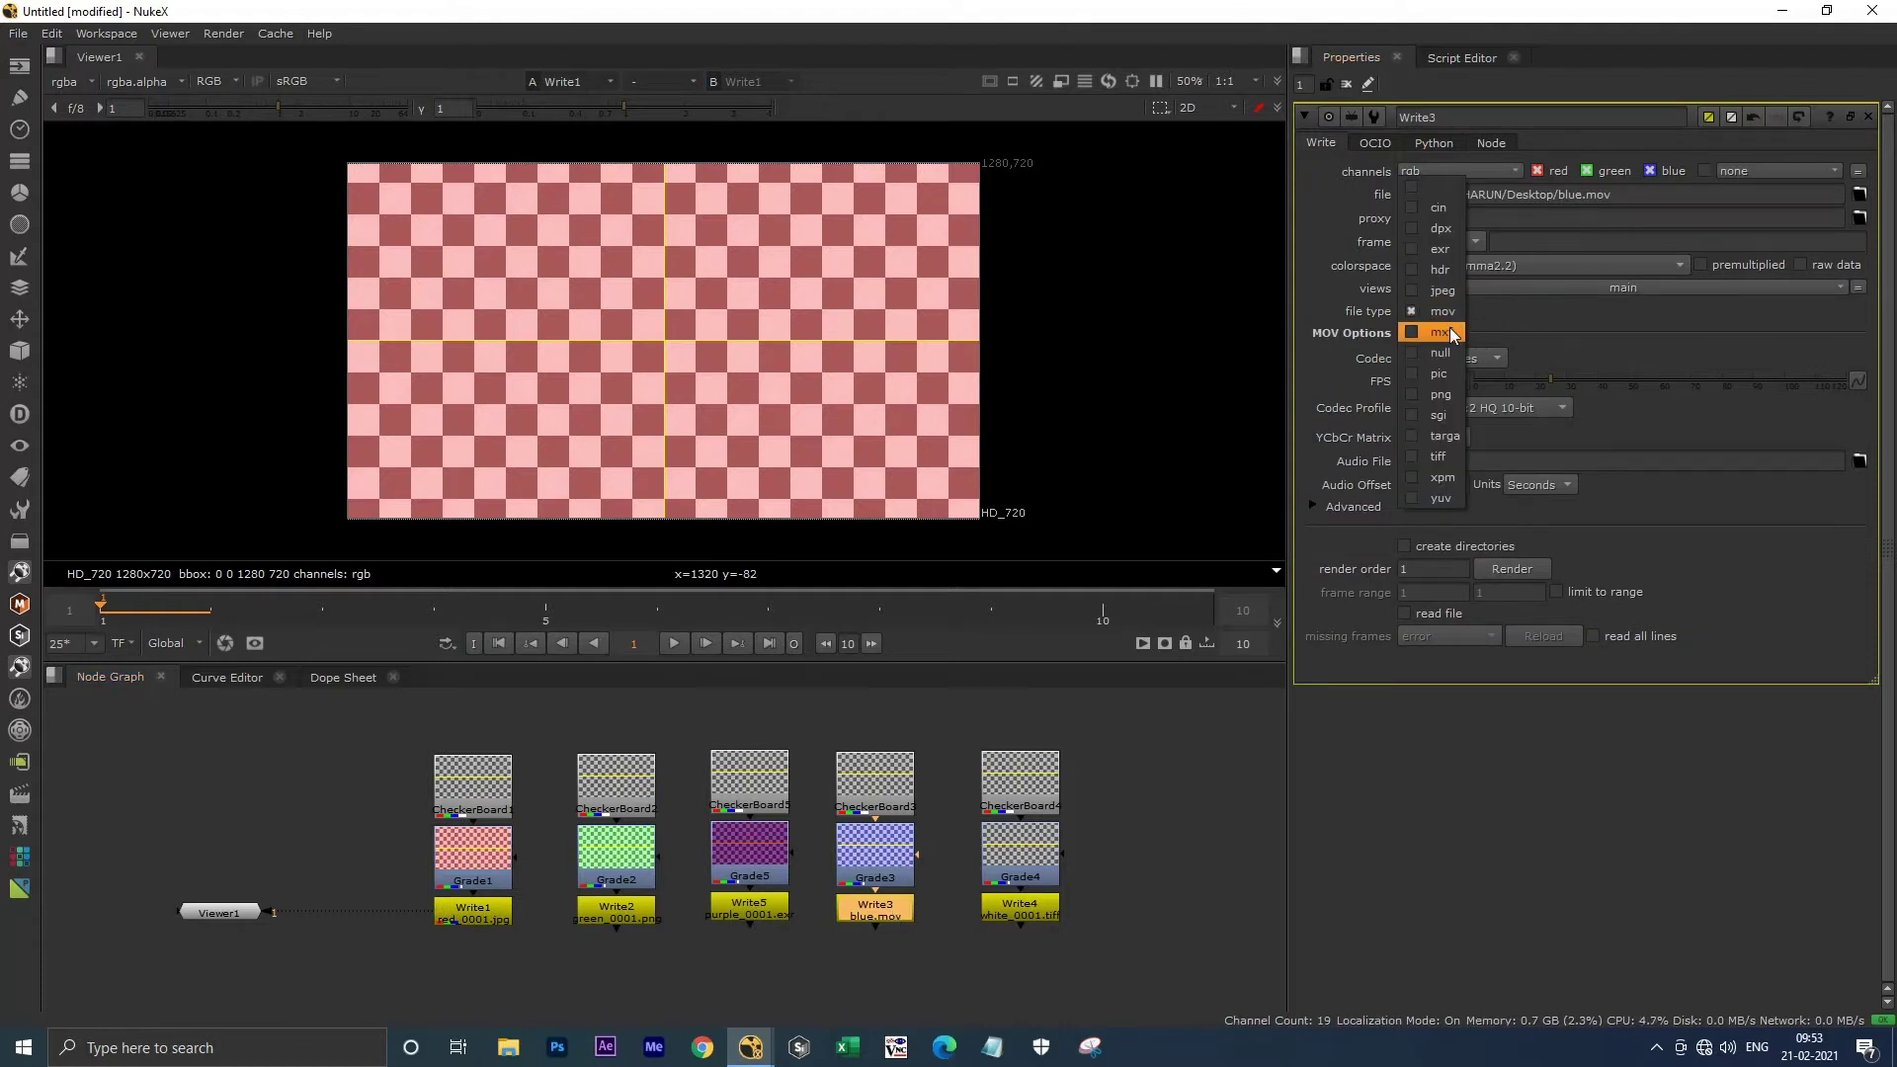
click(1515, 316)
click(1209, 790)
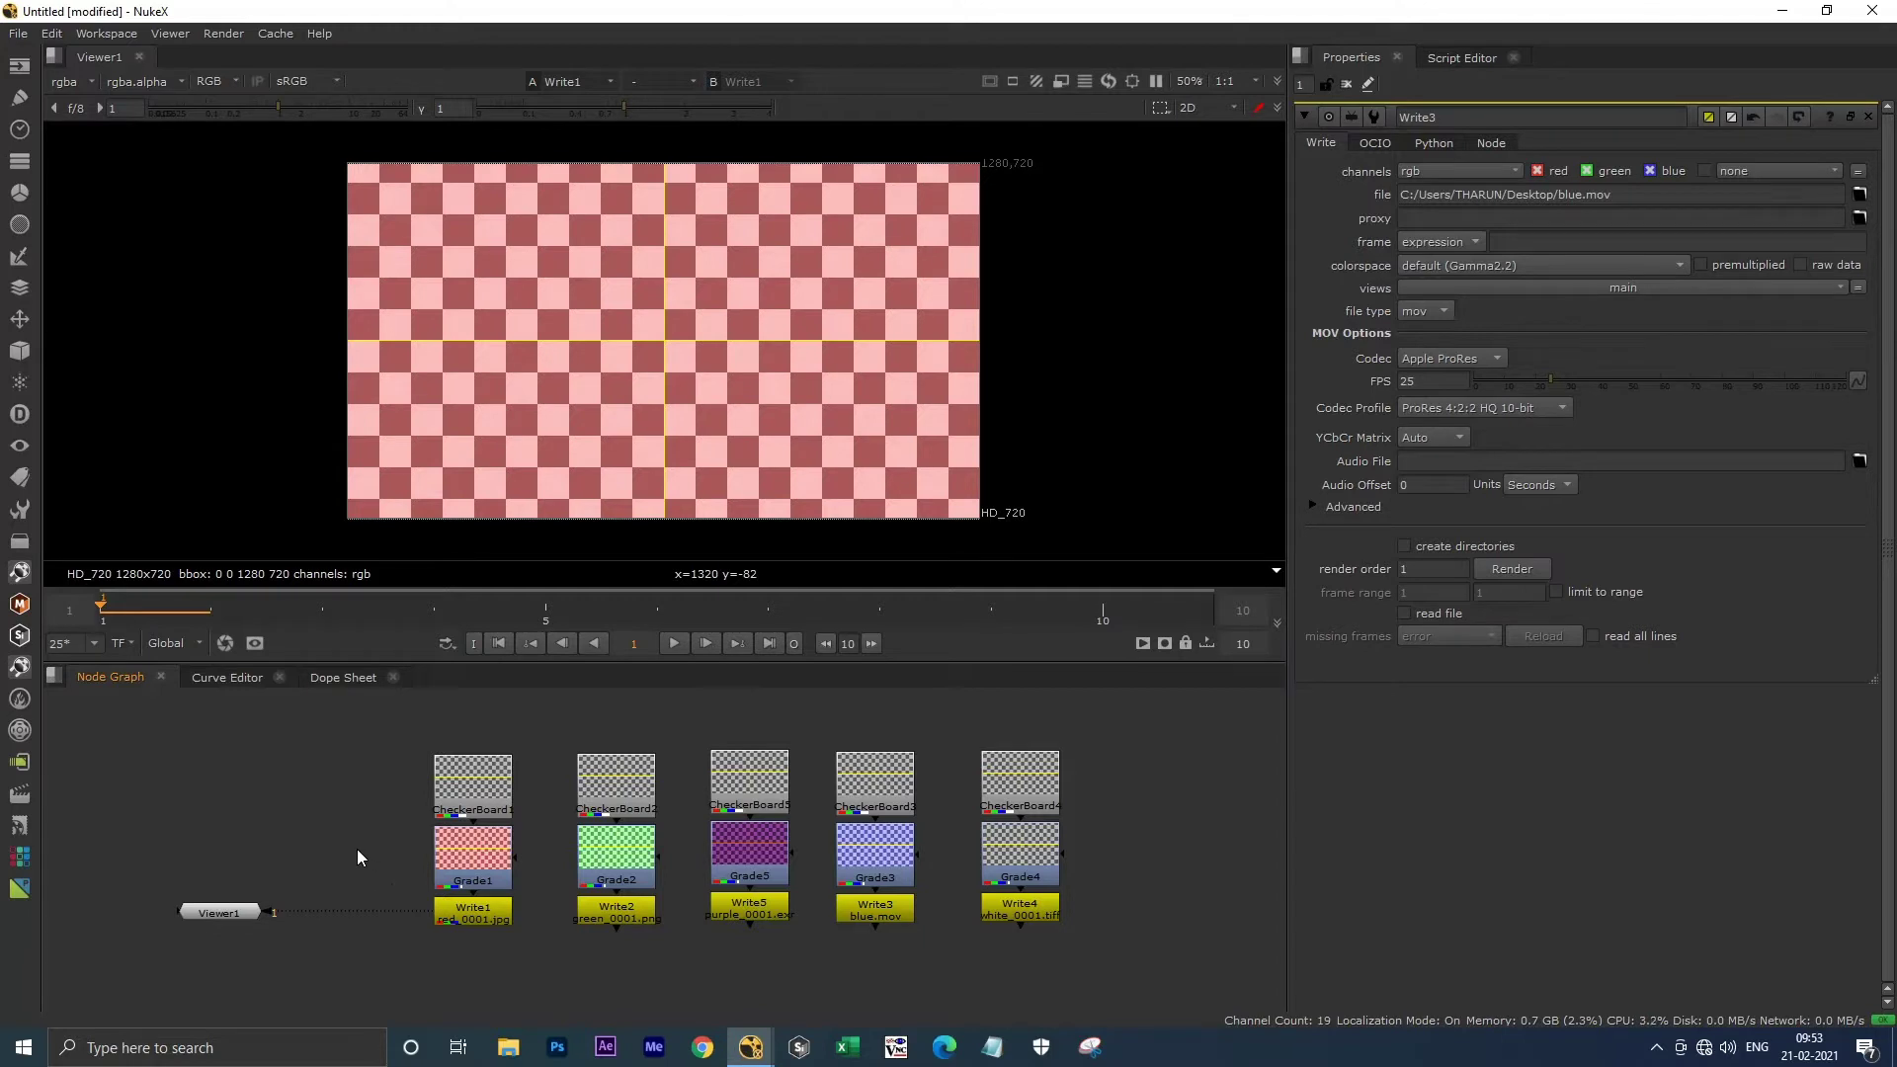
drag(358, 850, 1123, 957)
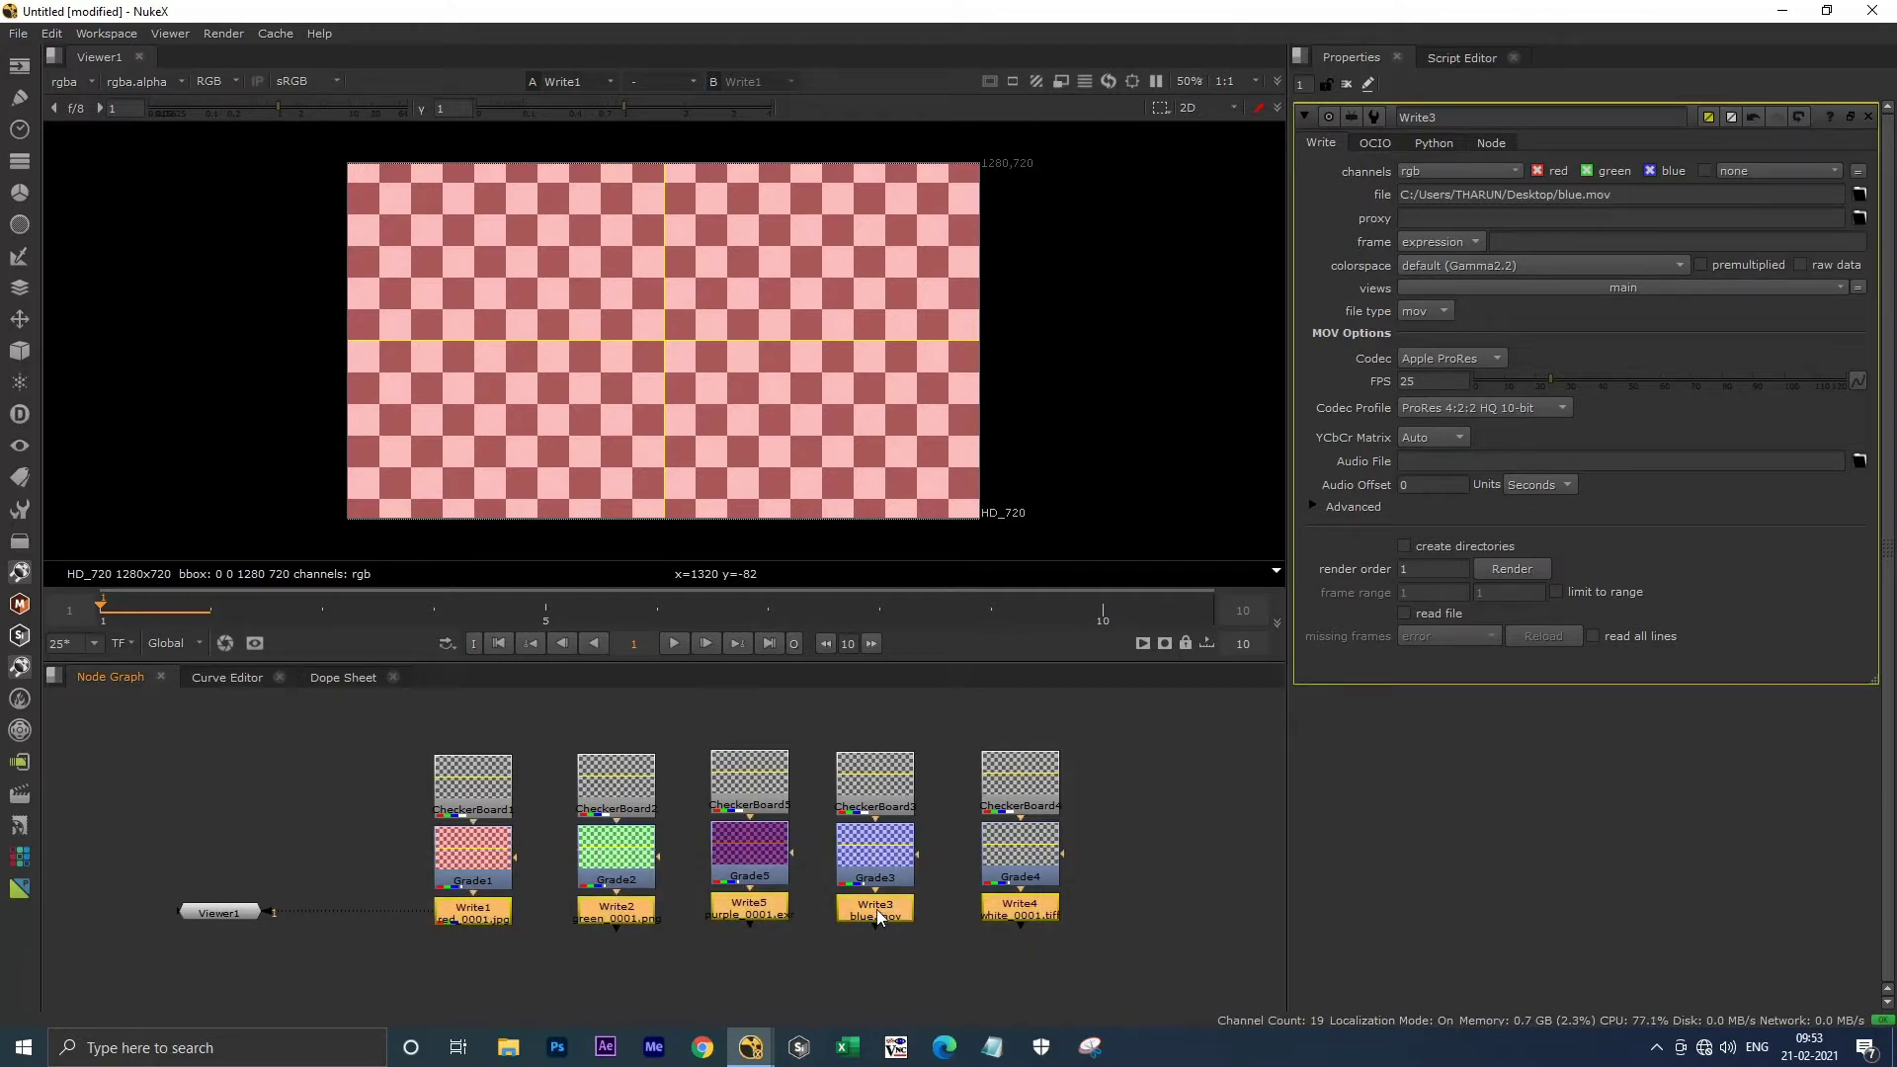
Open the Render Selected Write Nodes settings and cancel without rendering.
click(876, 909)
click(235, 35)
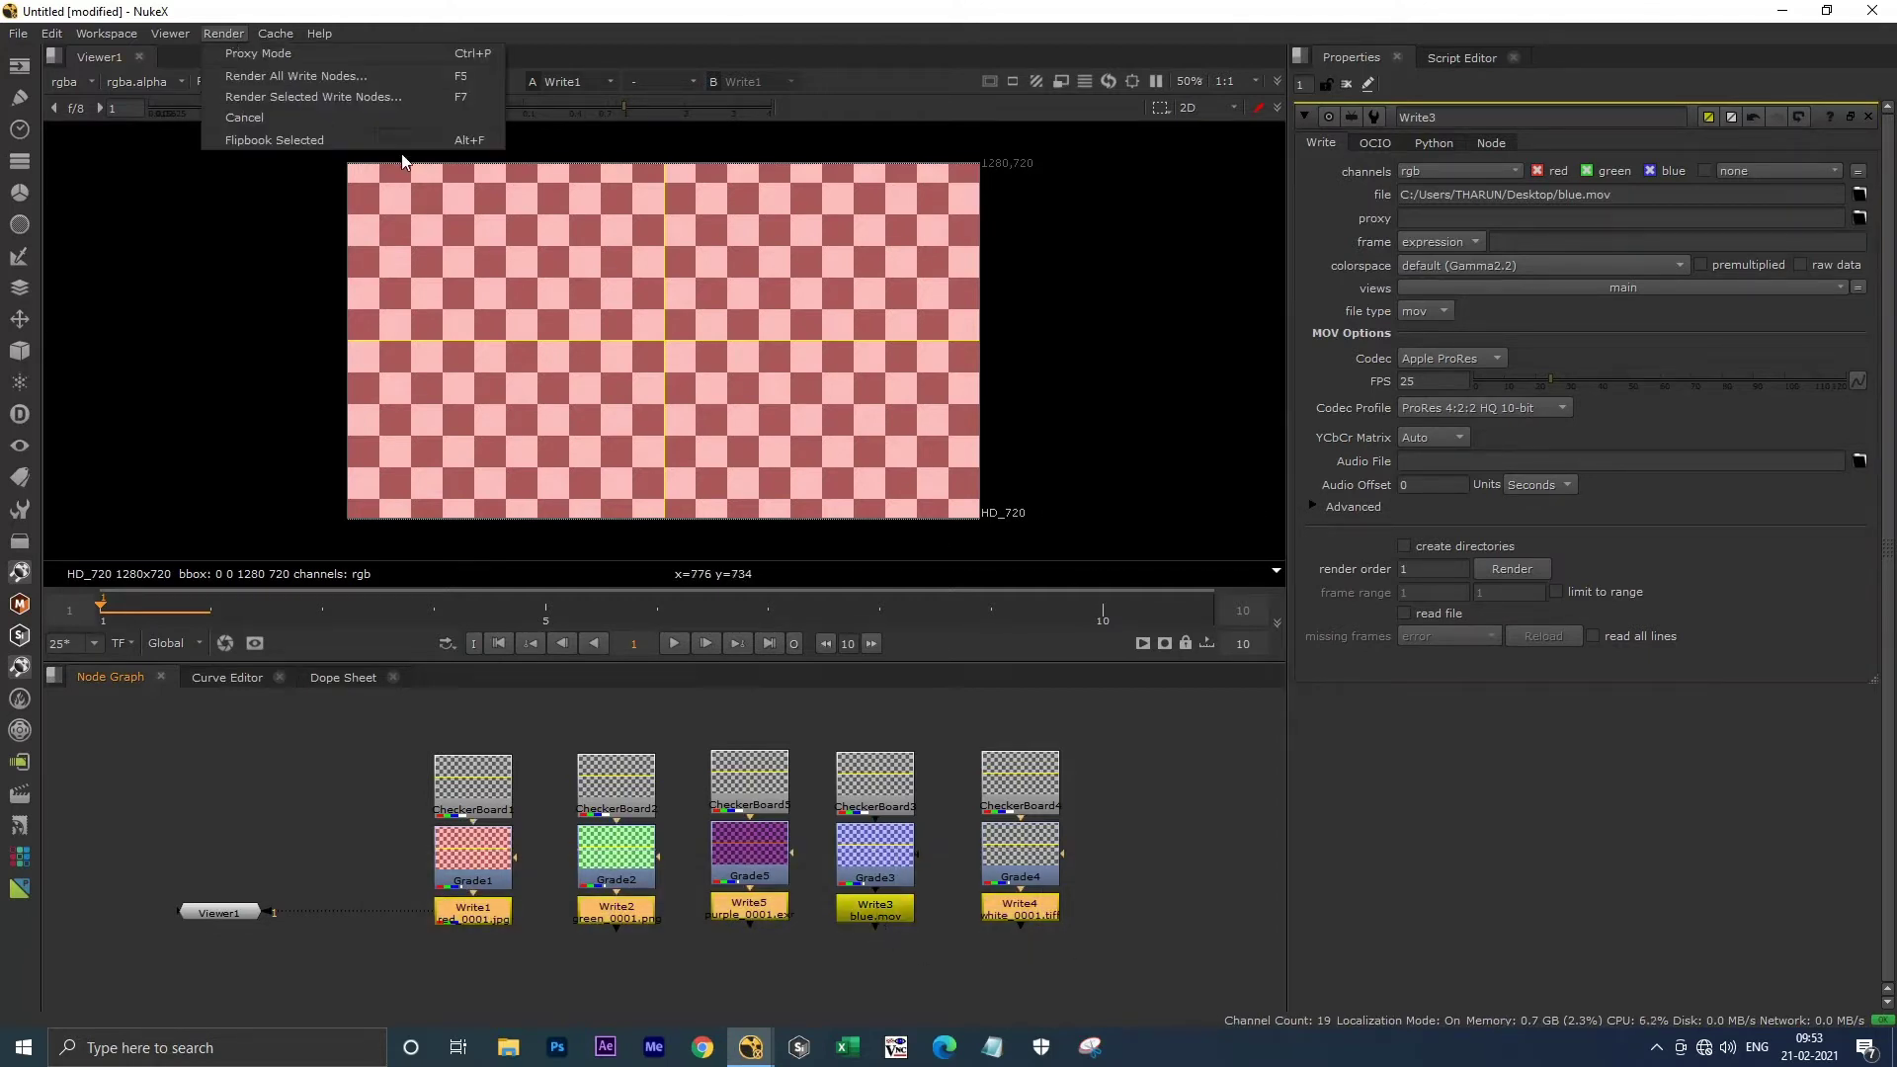
click(367, 98)
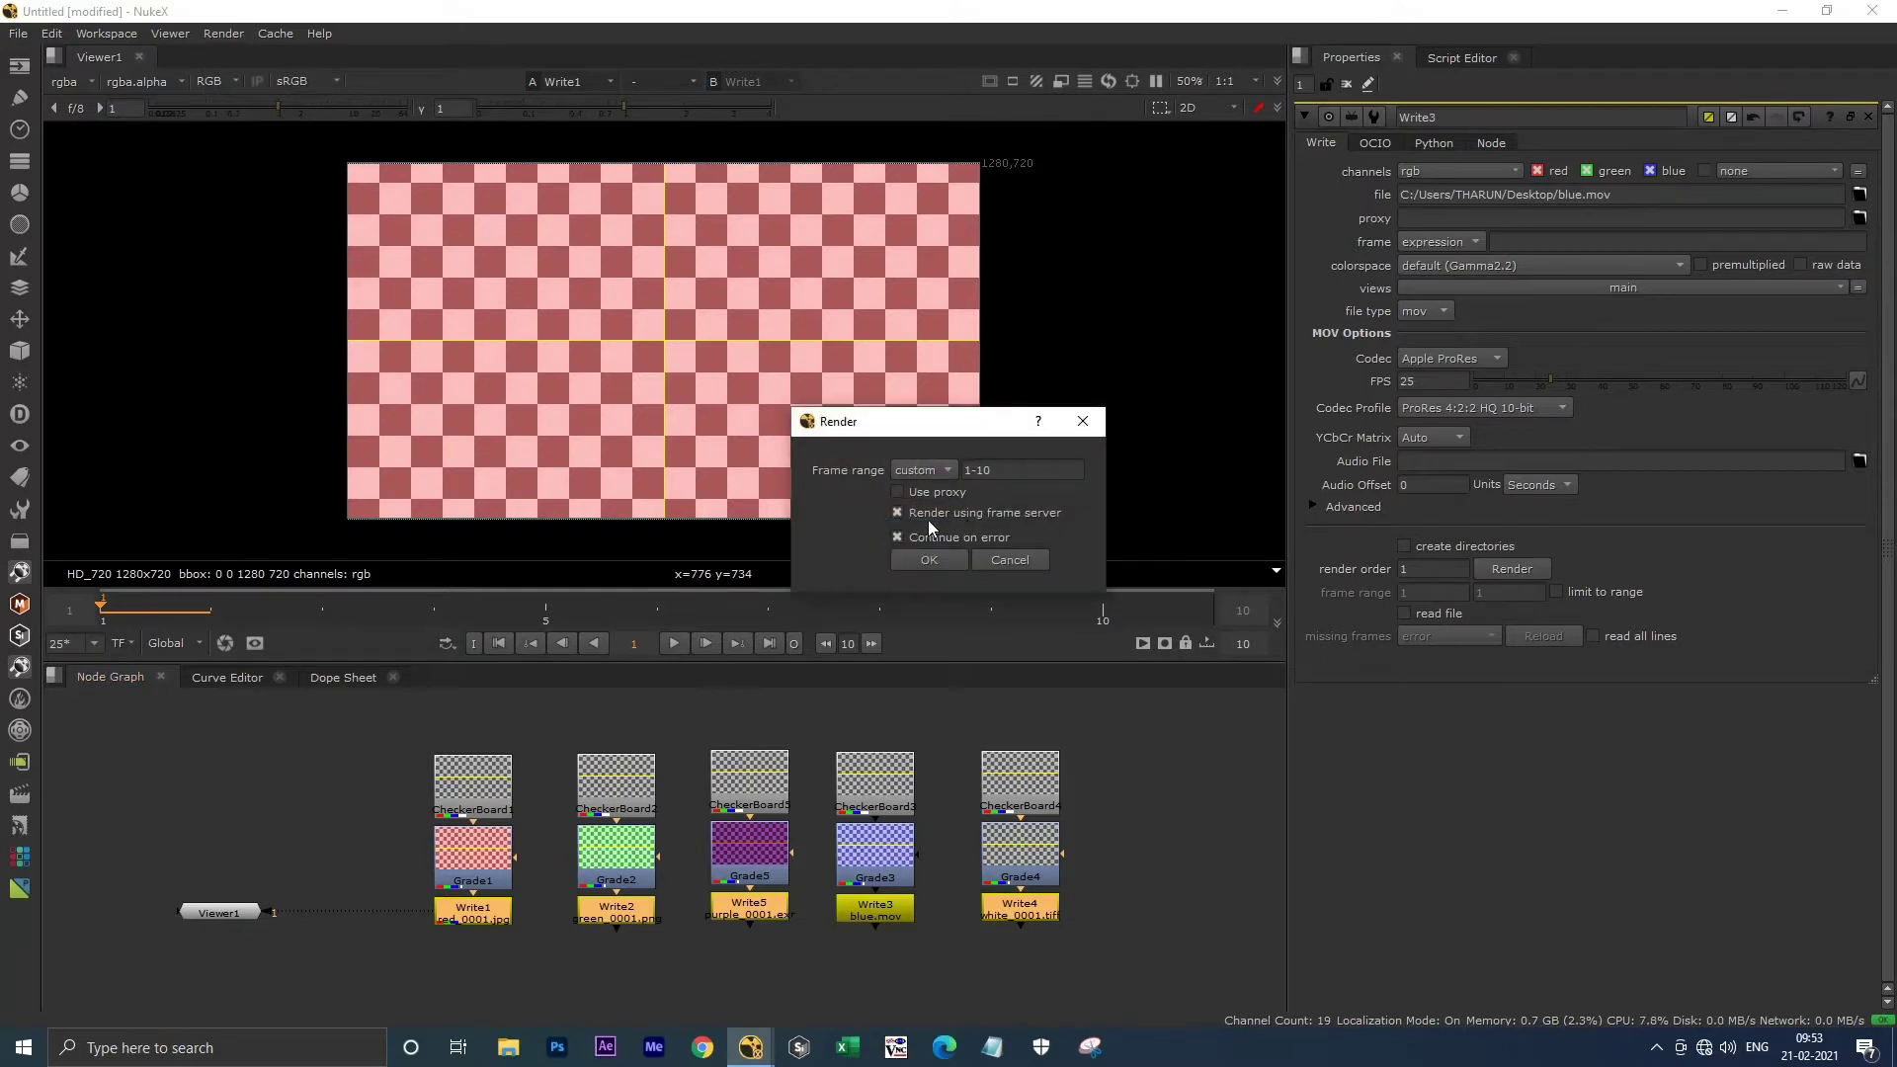
click(994, 558)
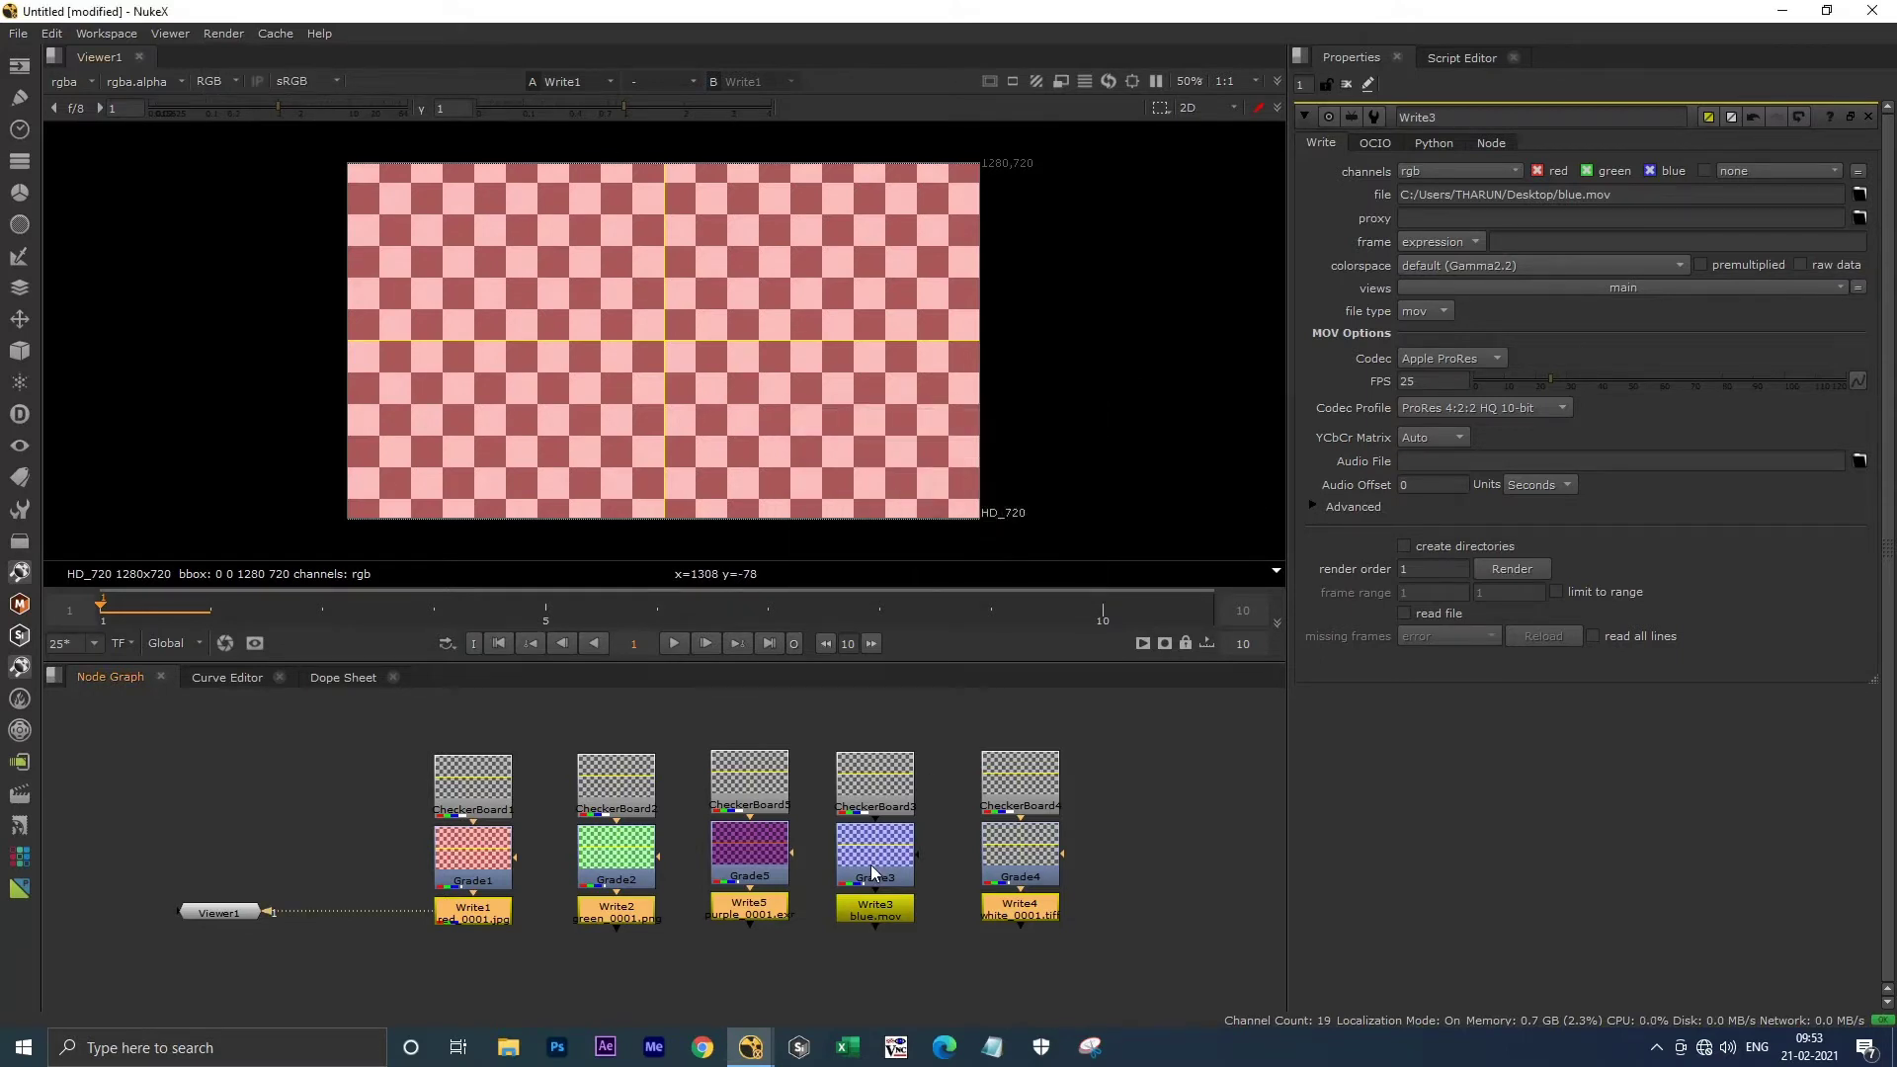
Reopen Write3 and its render-selected dialog, cancel it, and click the empty node graph.
double_click(870, 909)
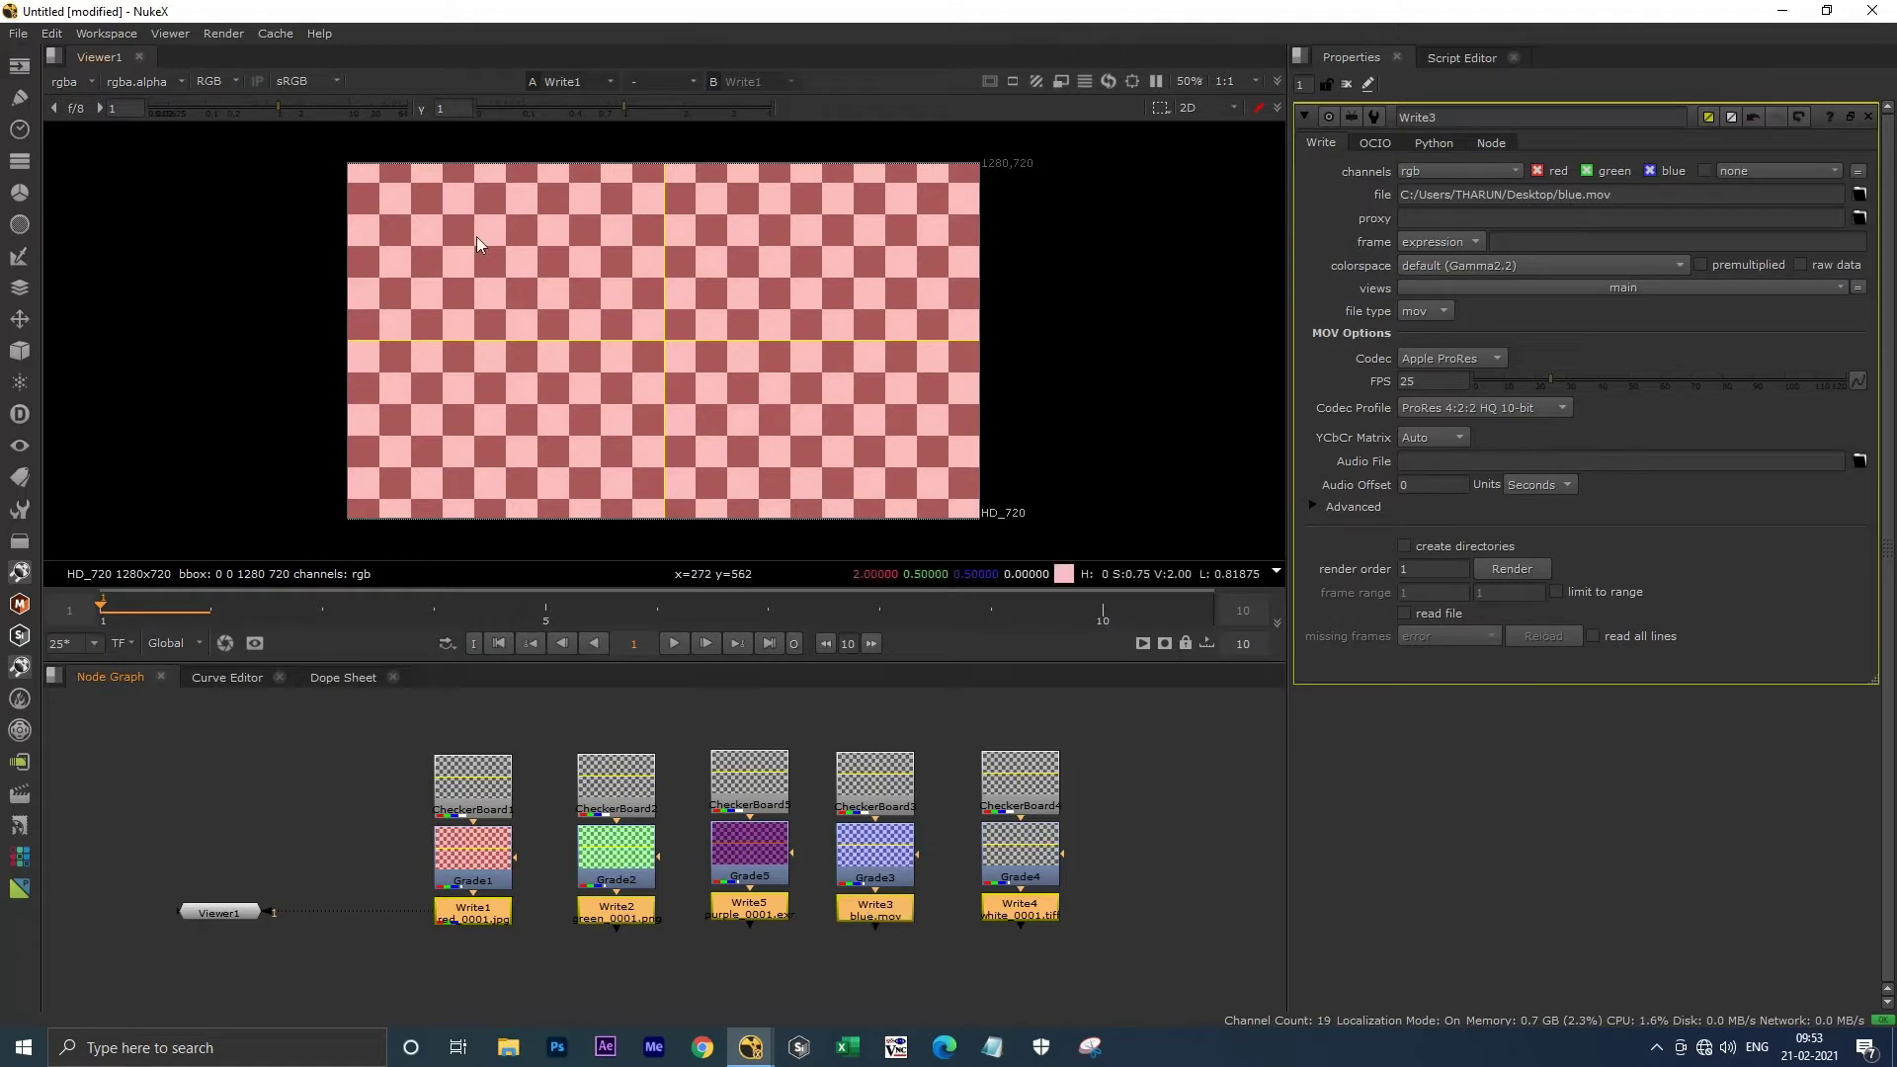
click(238, 38)
click(368, 98)
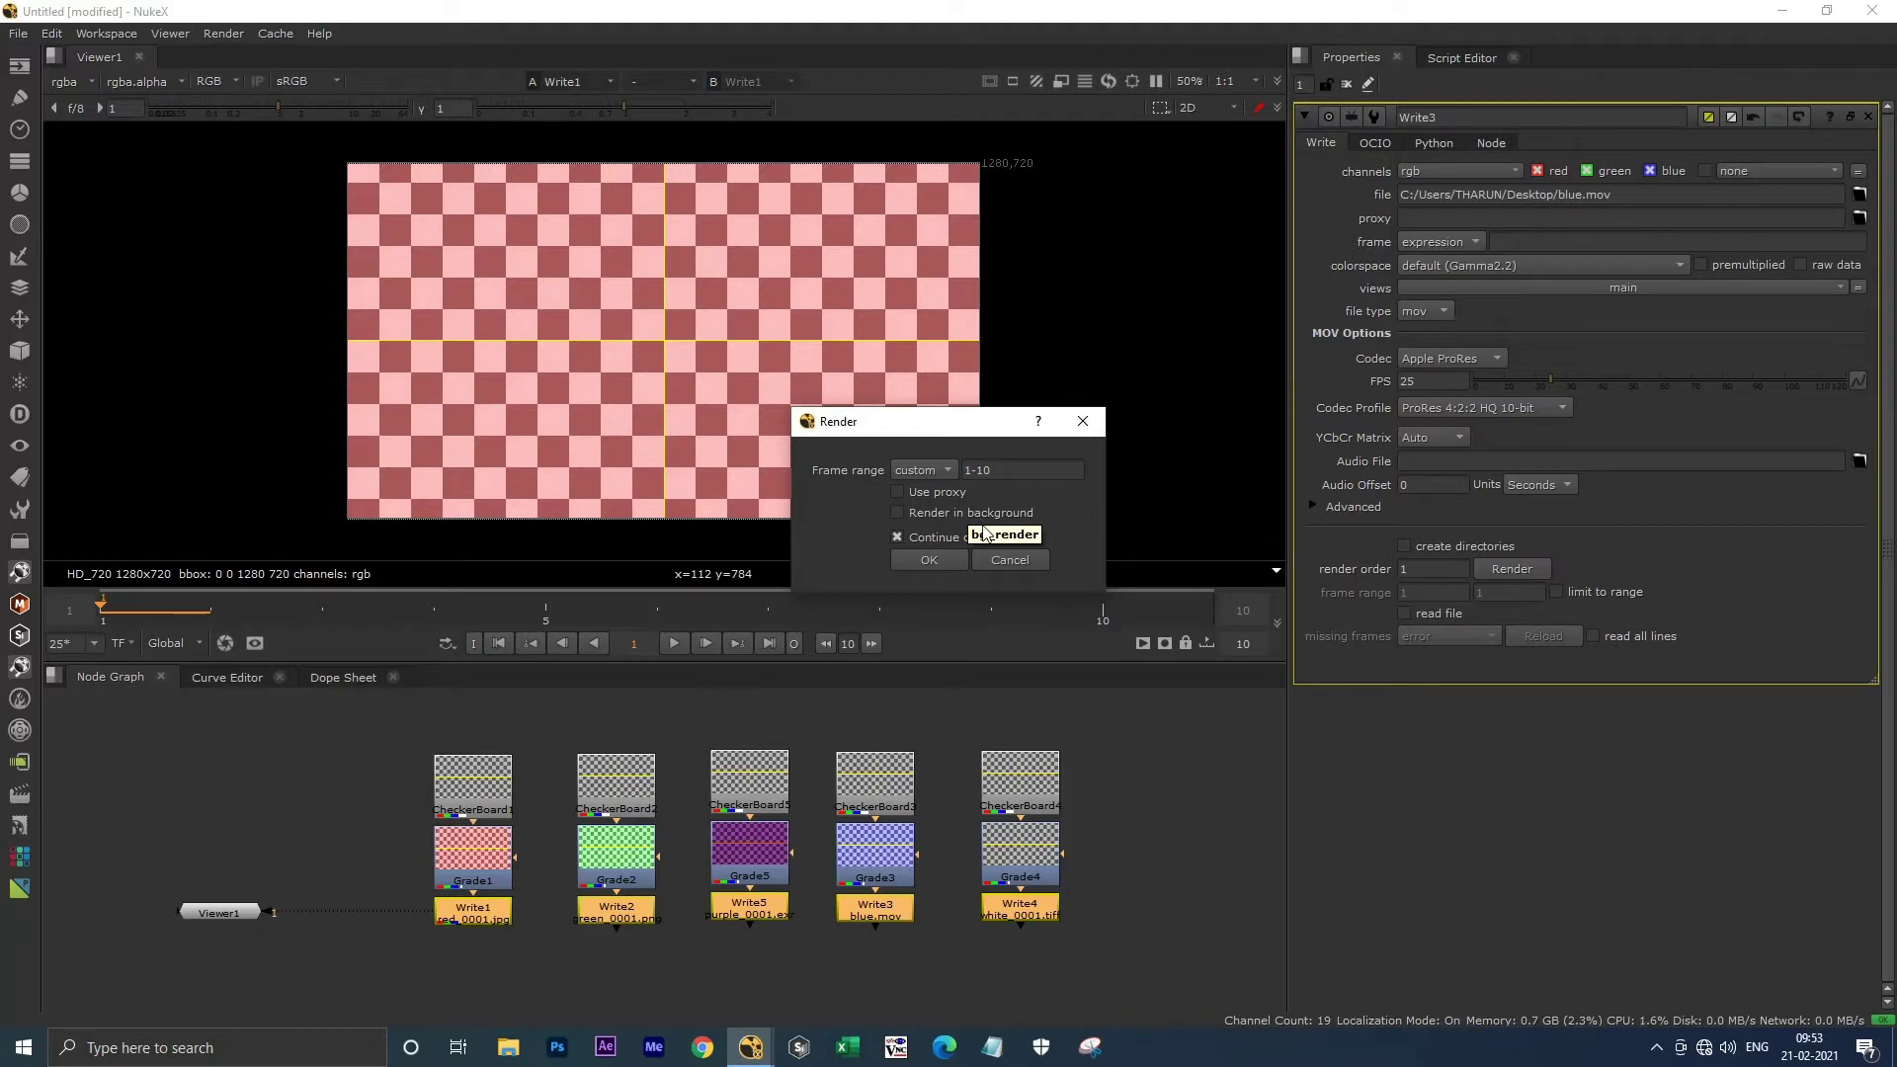
click(1026, 563)
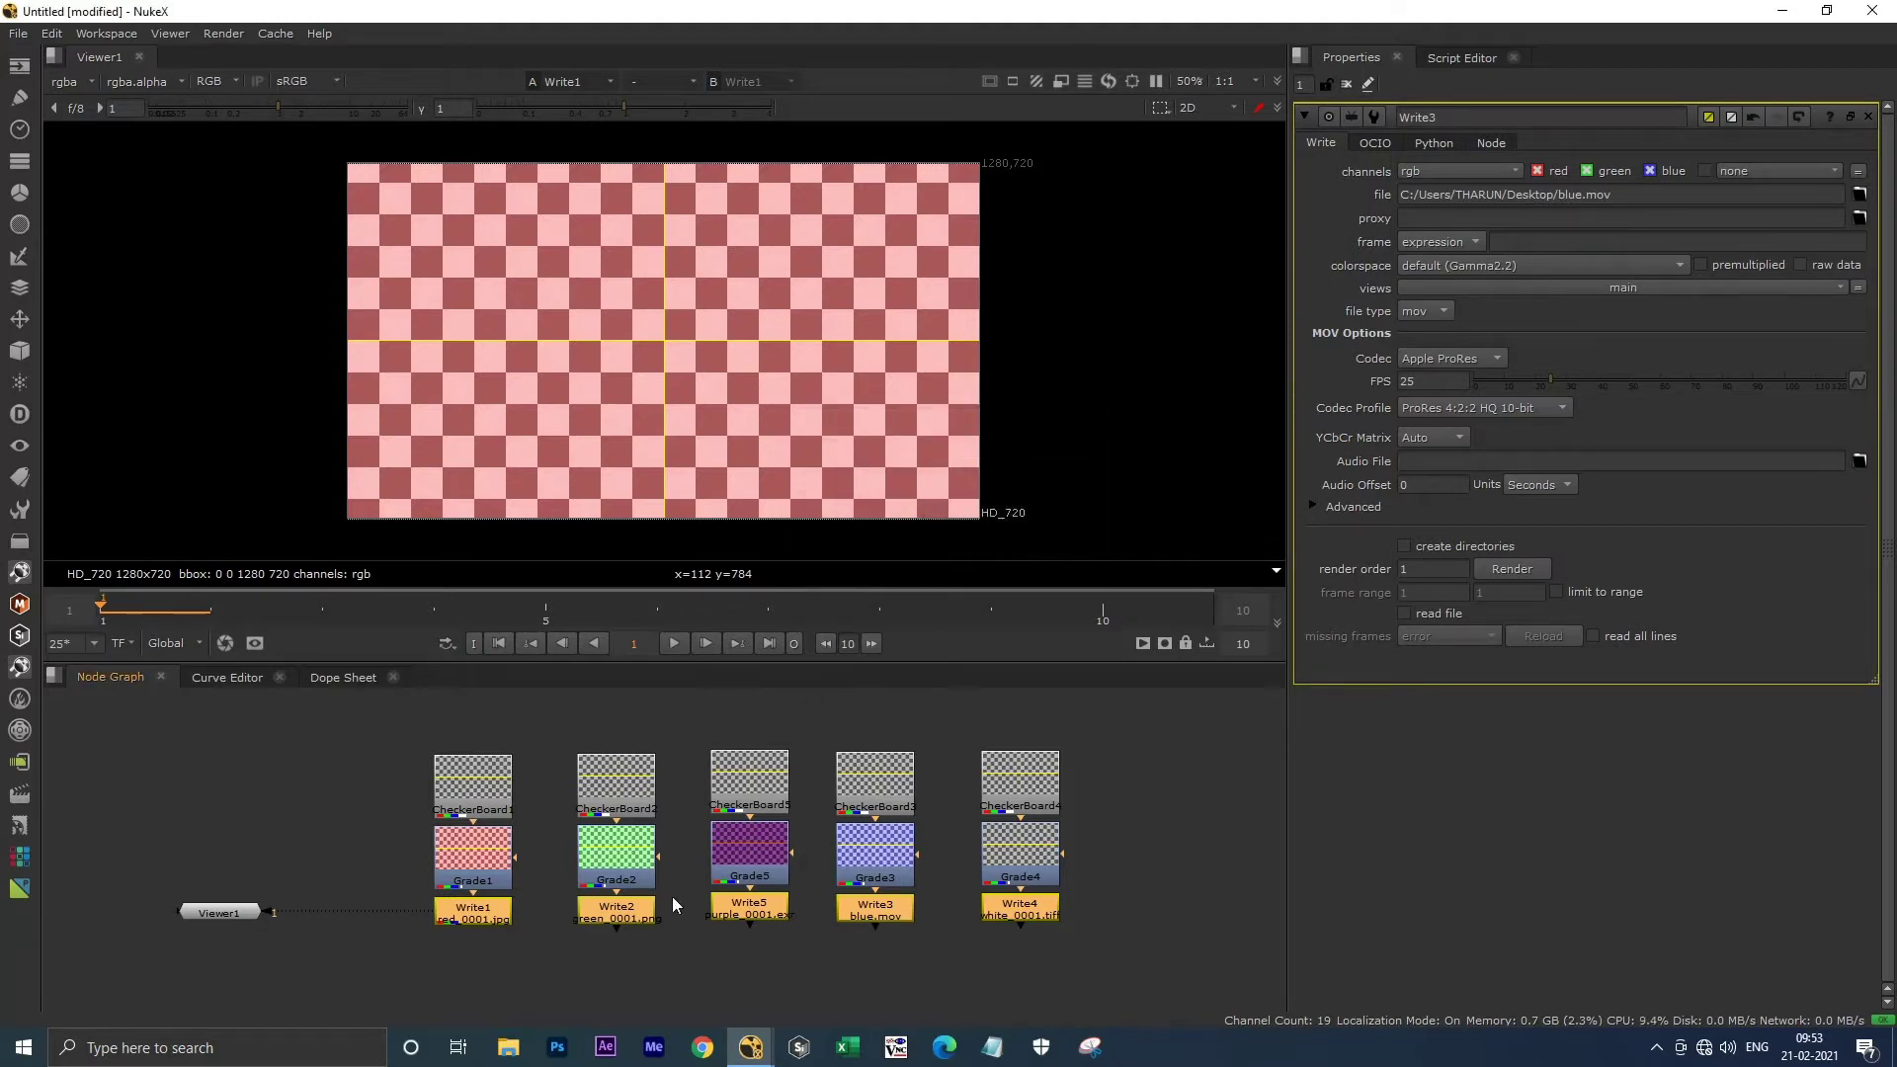
click(689, 956)
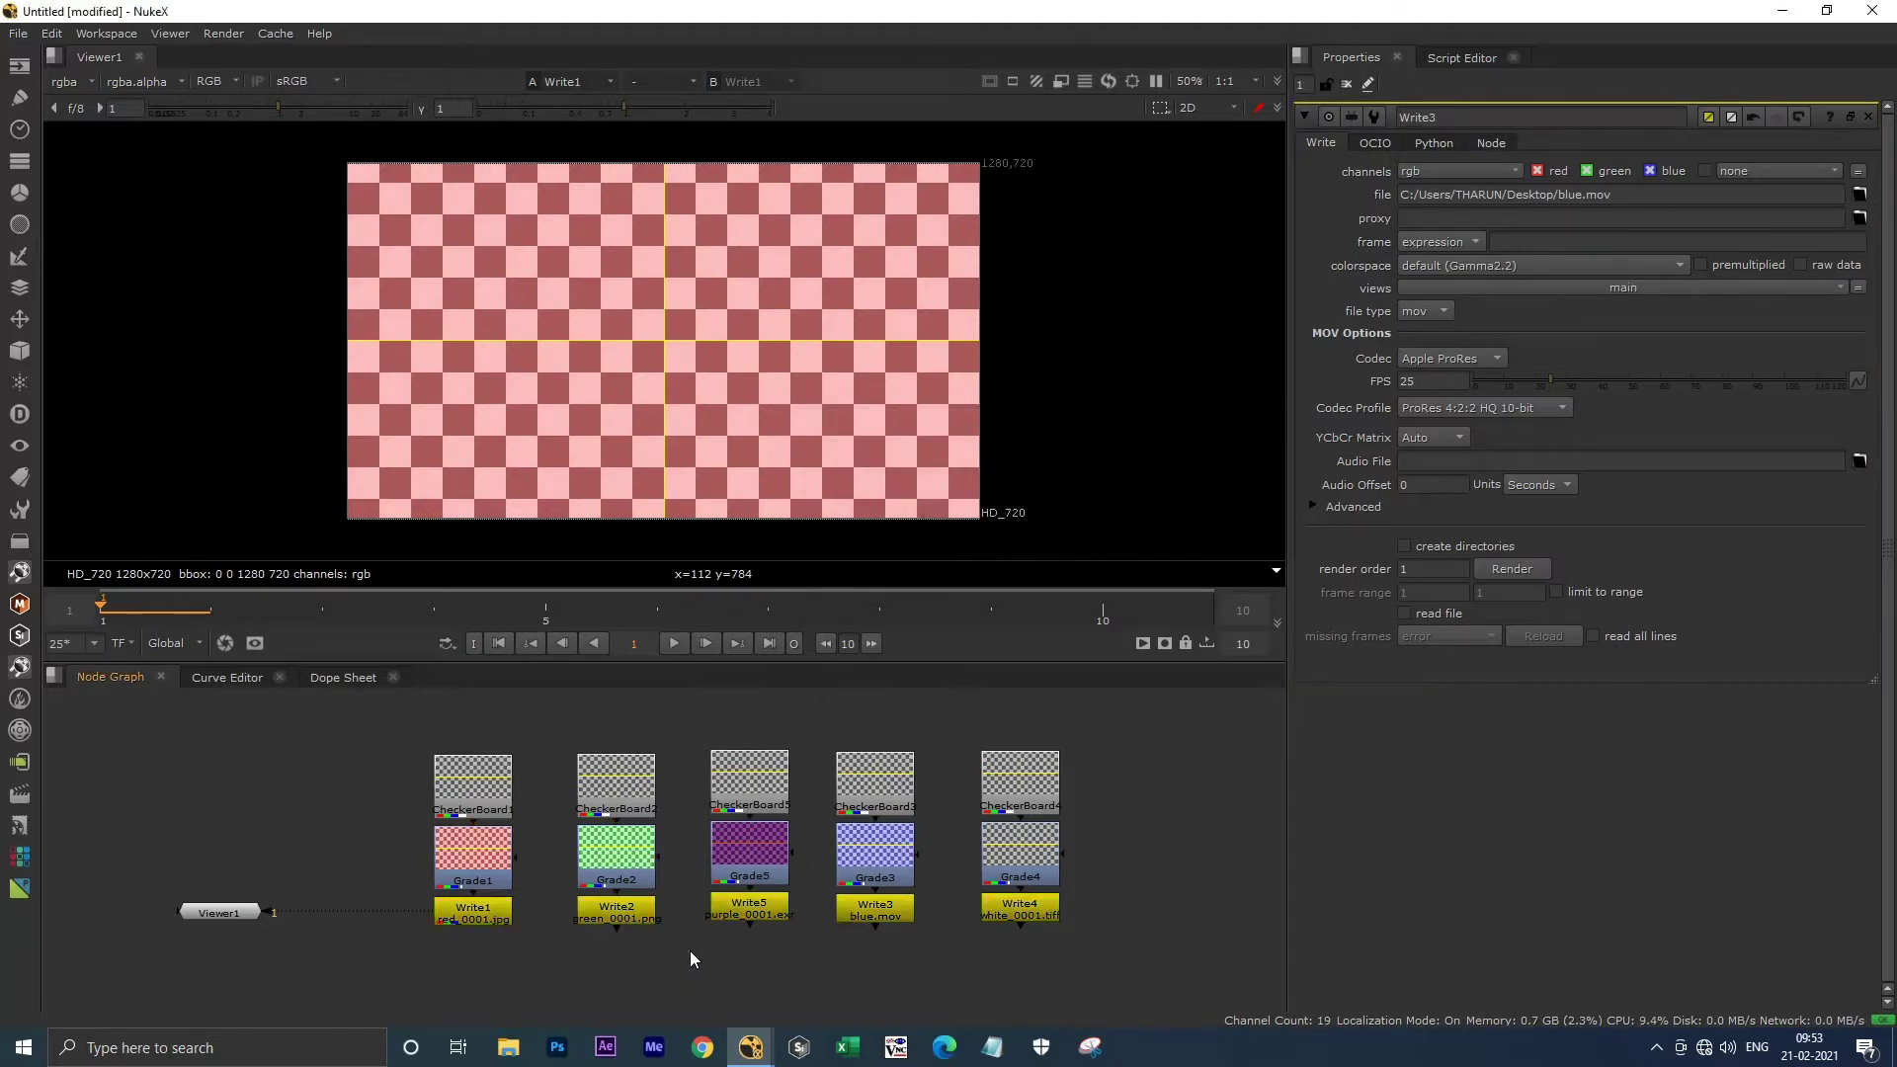
Check the 1-10 render ranges of Write1 and Write2, cancelling each.
double_click(471, 914)
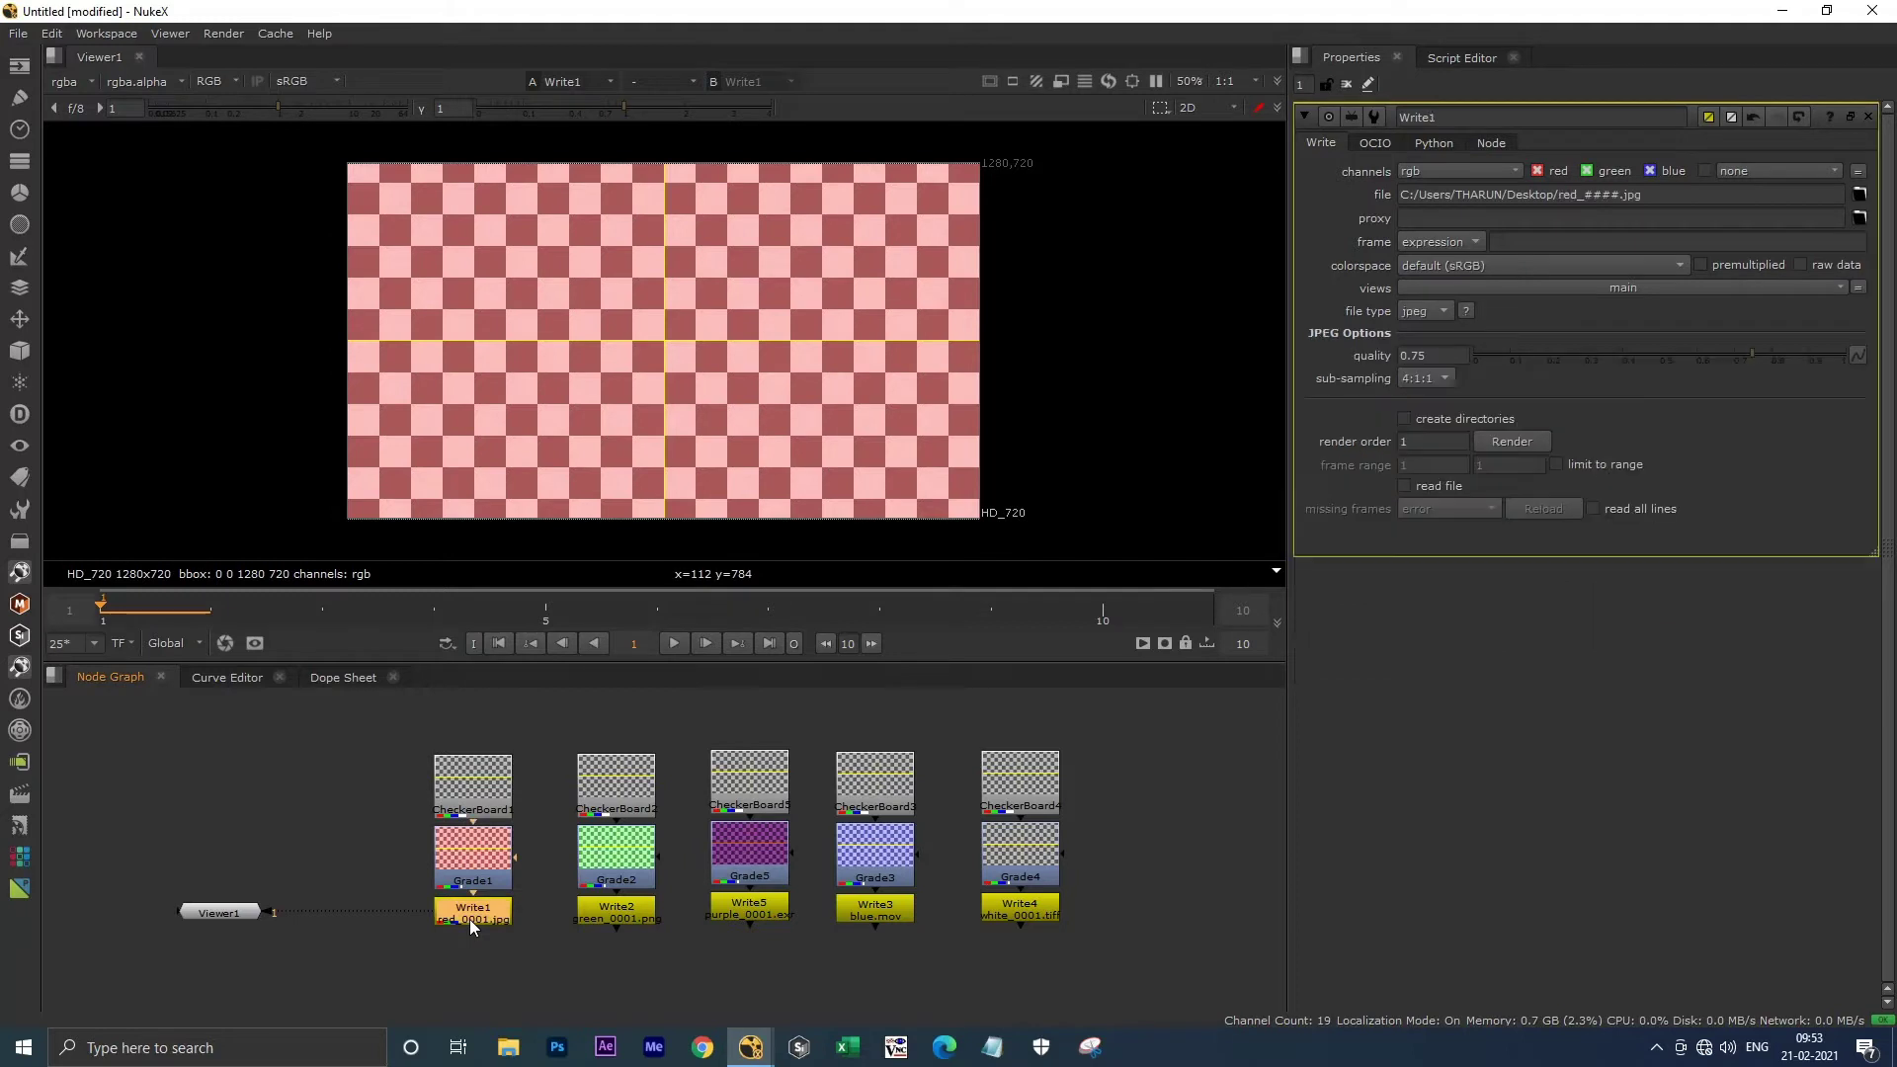
click(1509, 440)
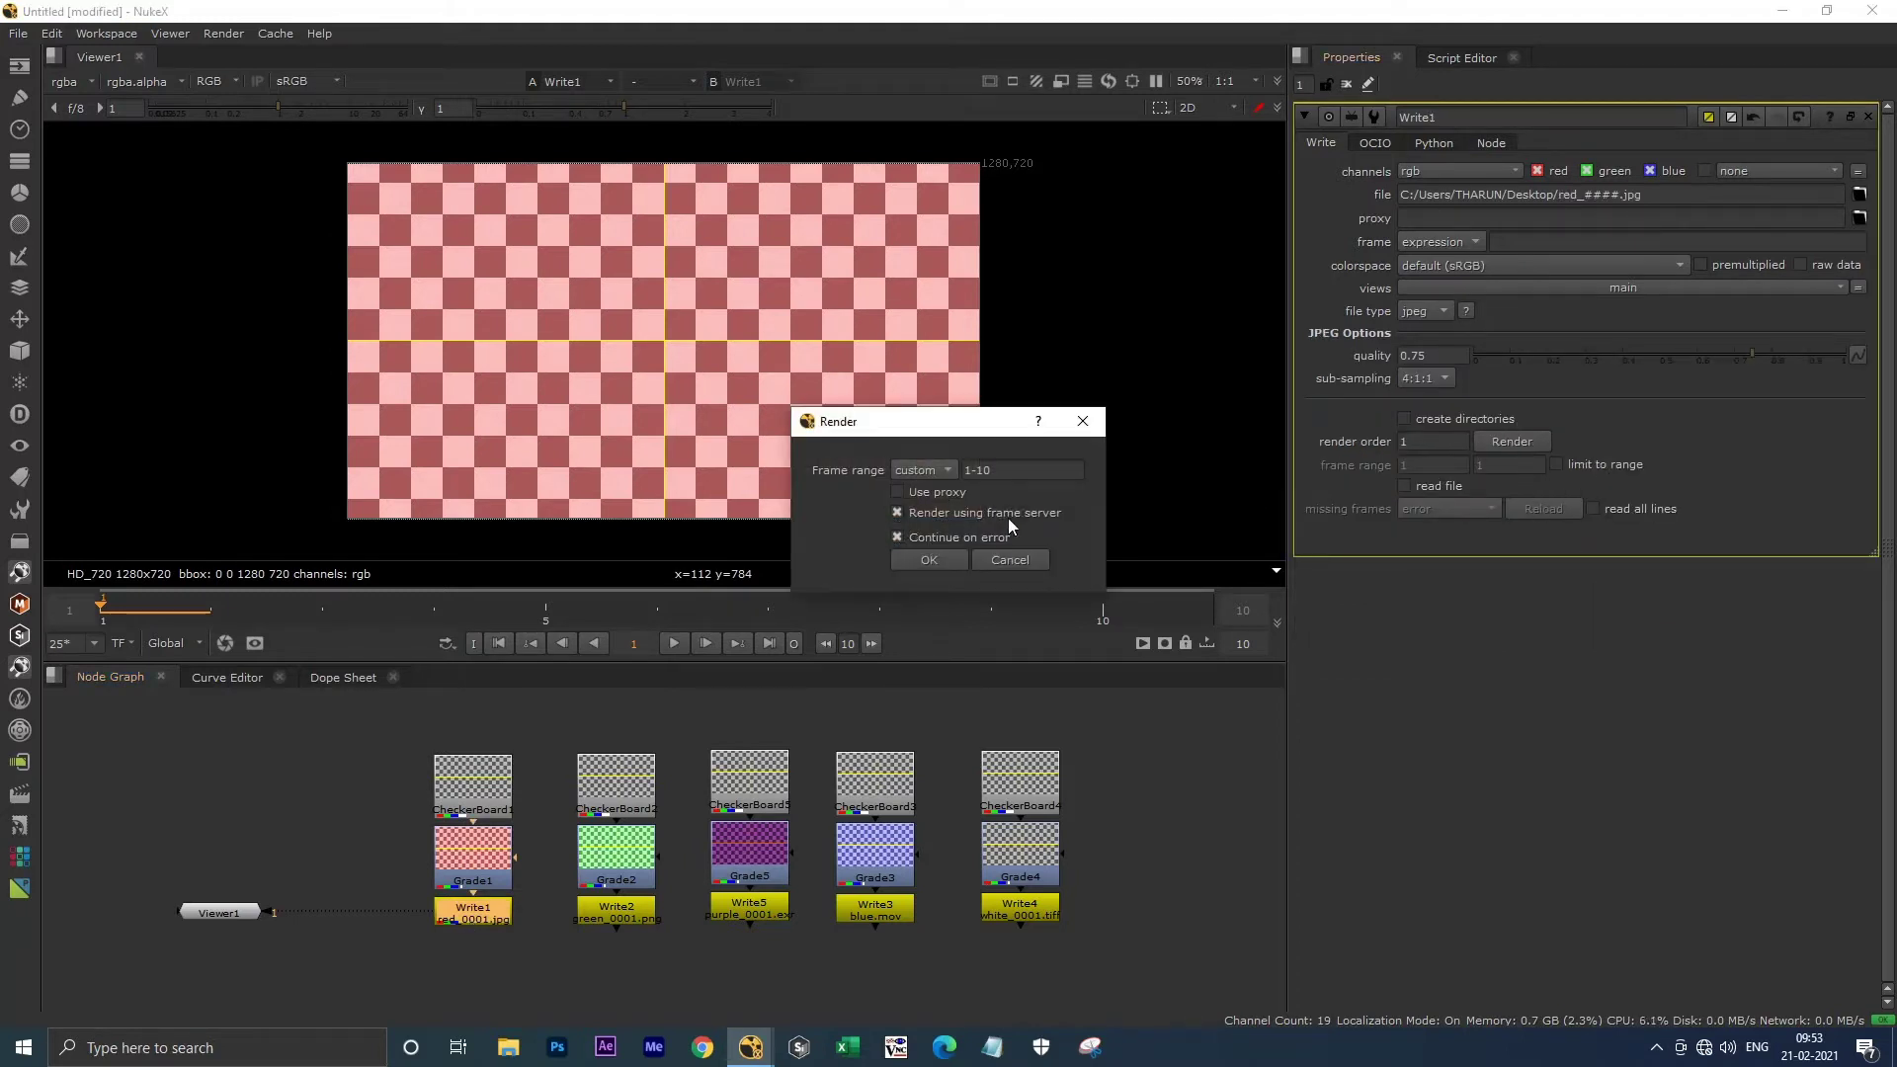
click(1016, 556)
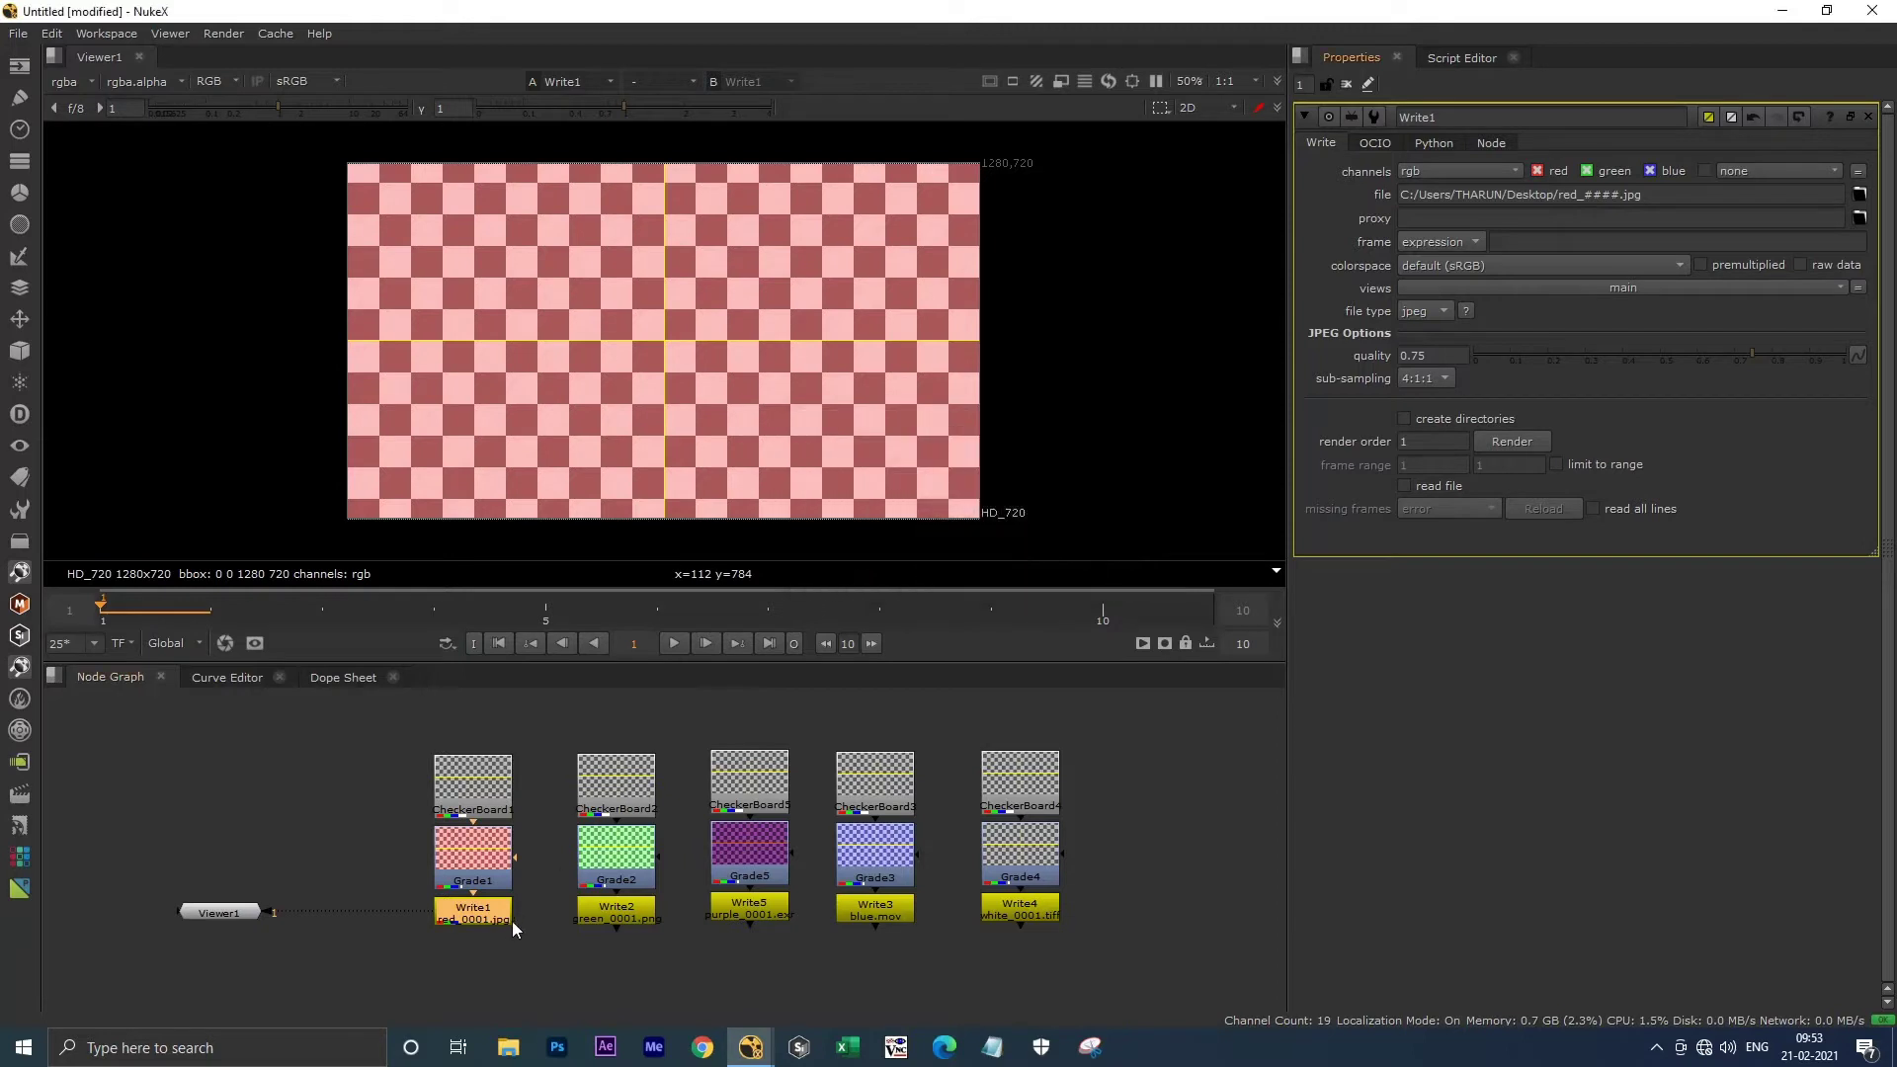
double_click(613, 909)
click(1512, 419)
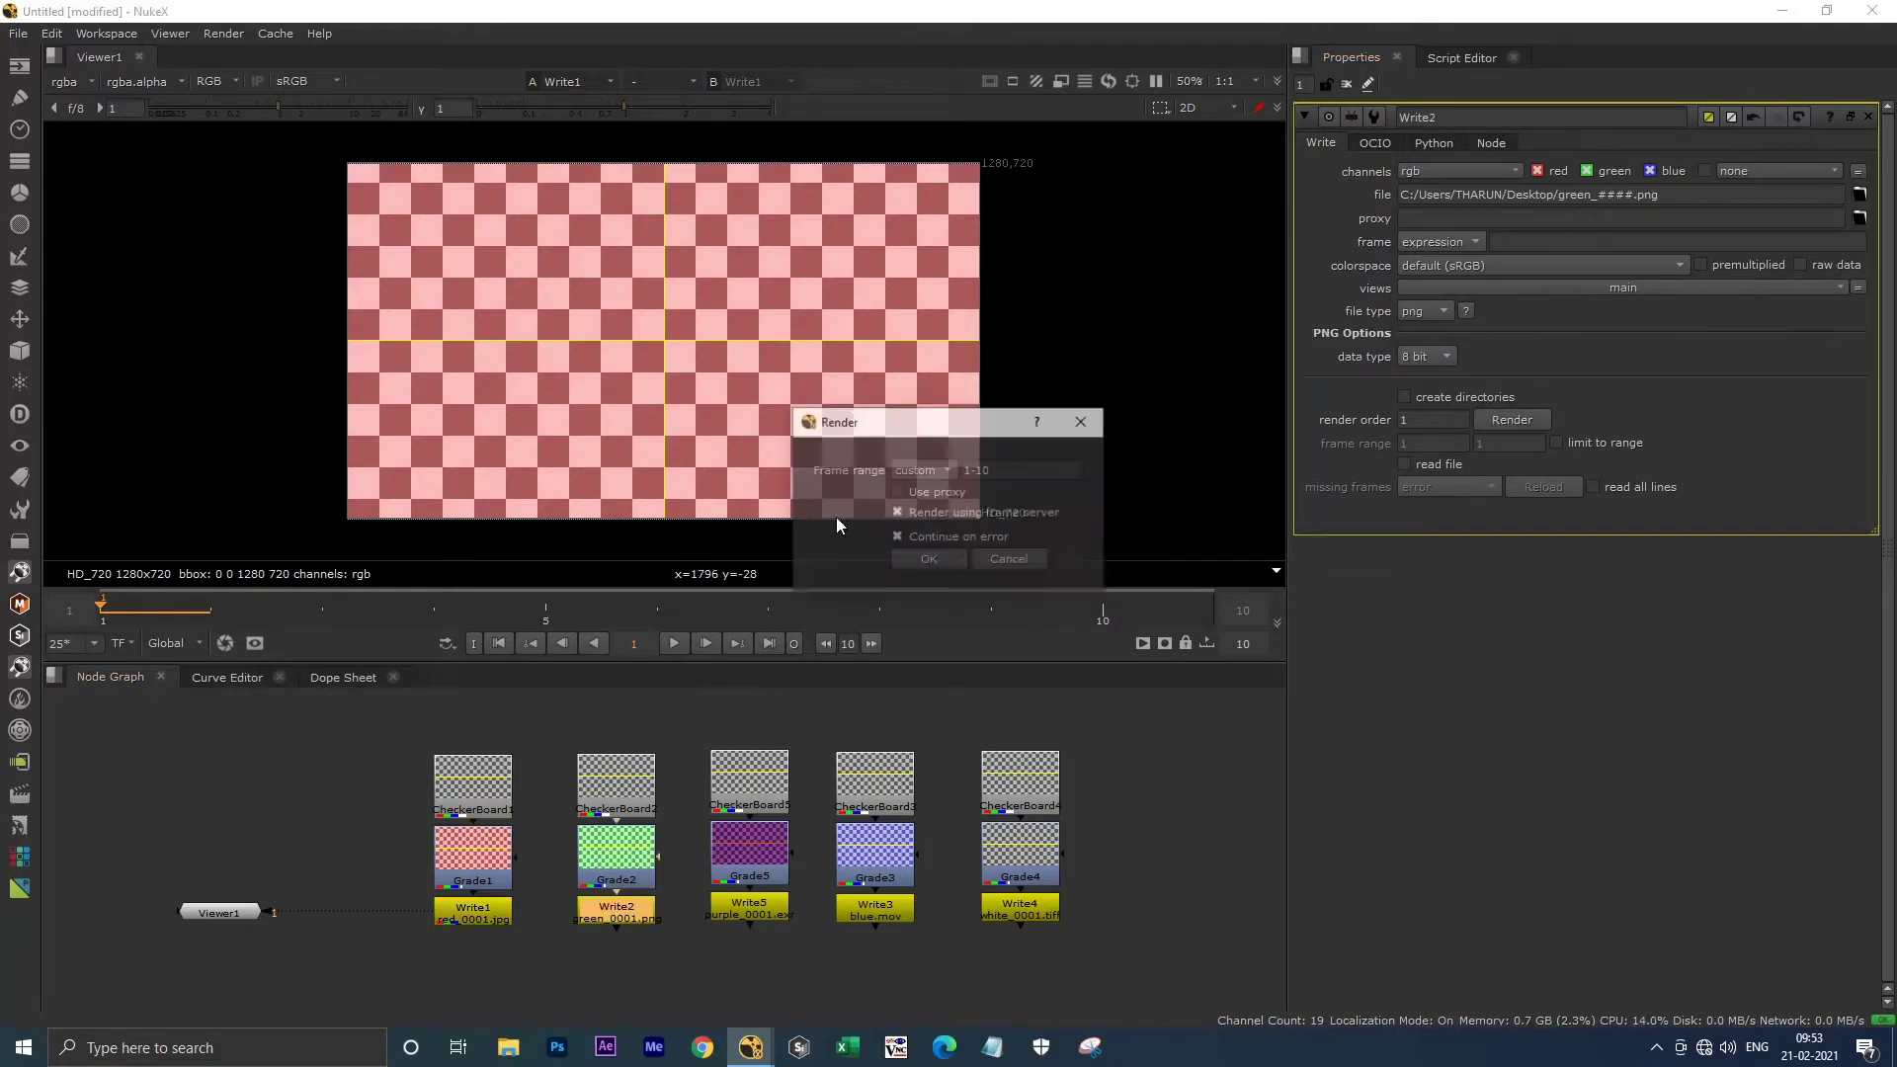
click(1037, 568)
Check the 1-10 render ranges of Write5, Write4 and Write3, cancelling each.
double_click(751, 907)
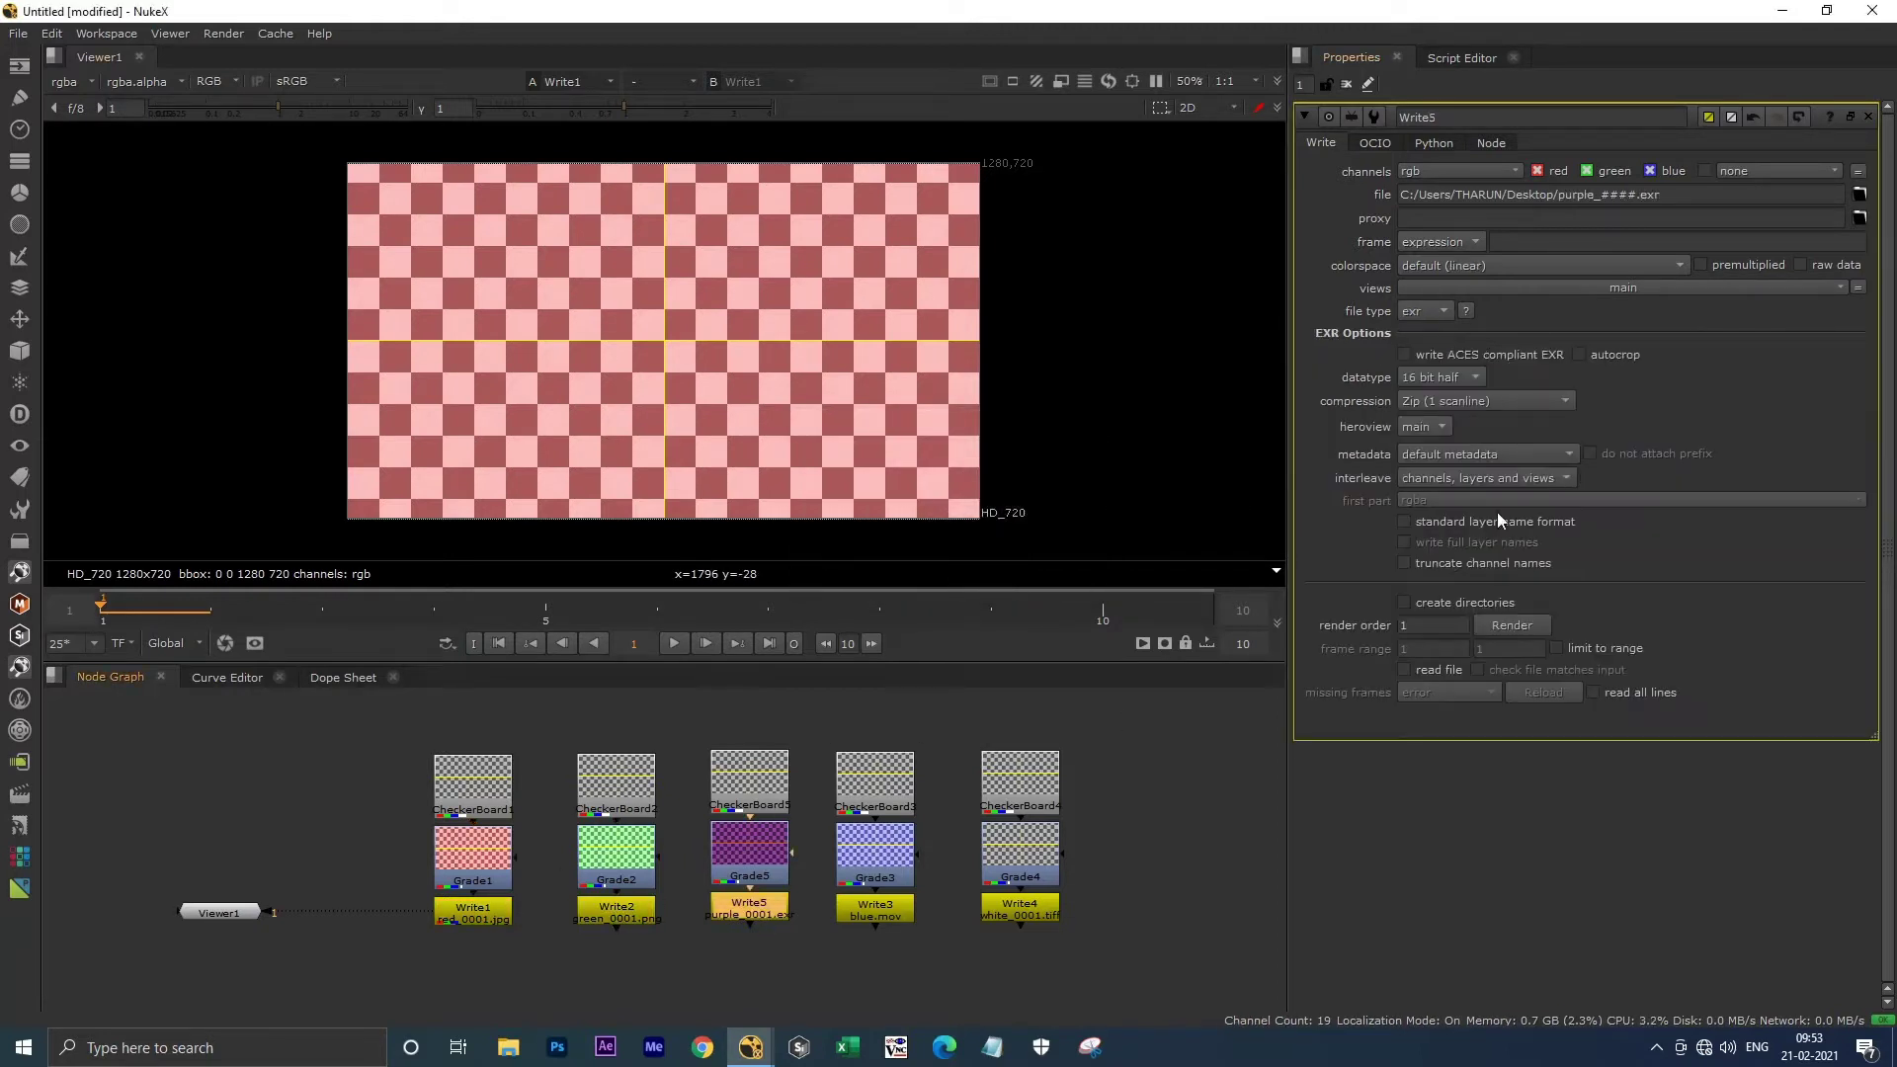
click(1536, 628)
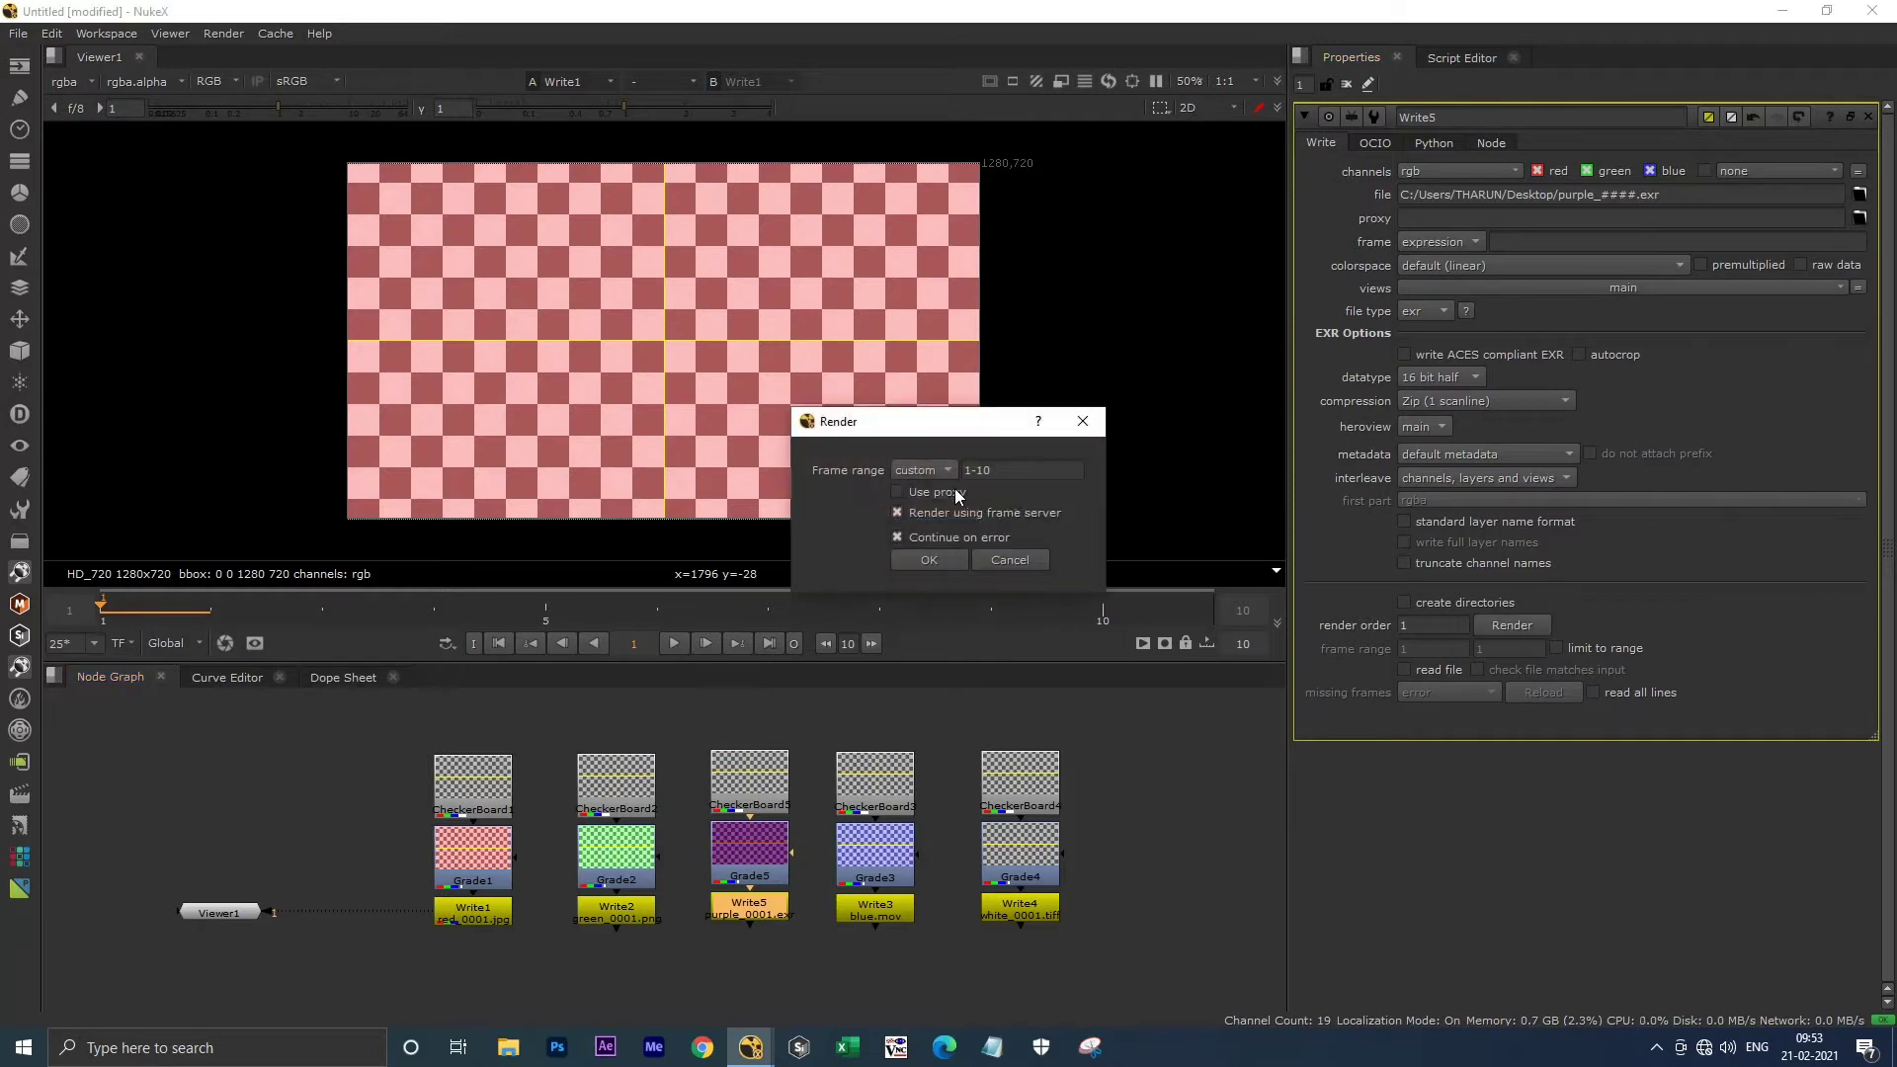
click(1043, 559)
double_click(1022, 909)
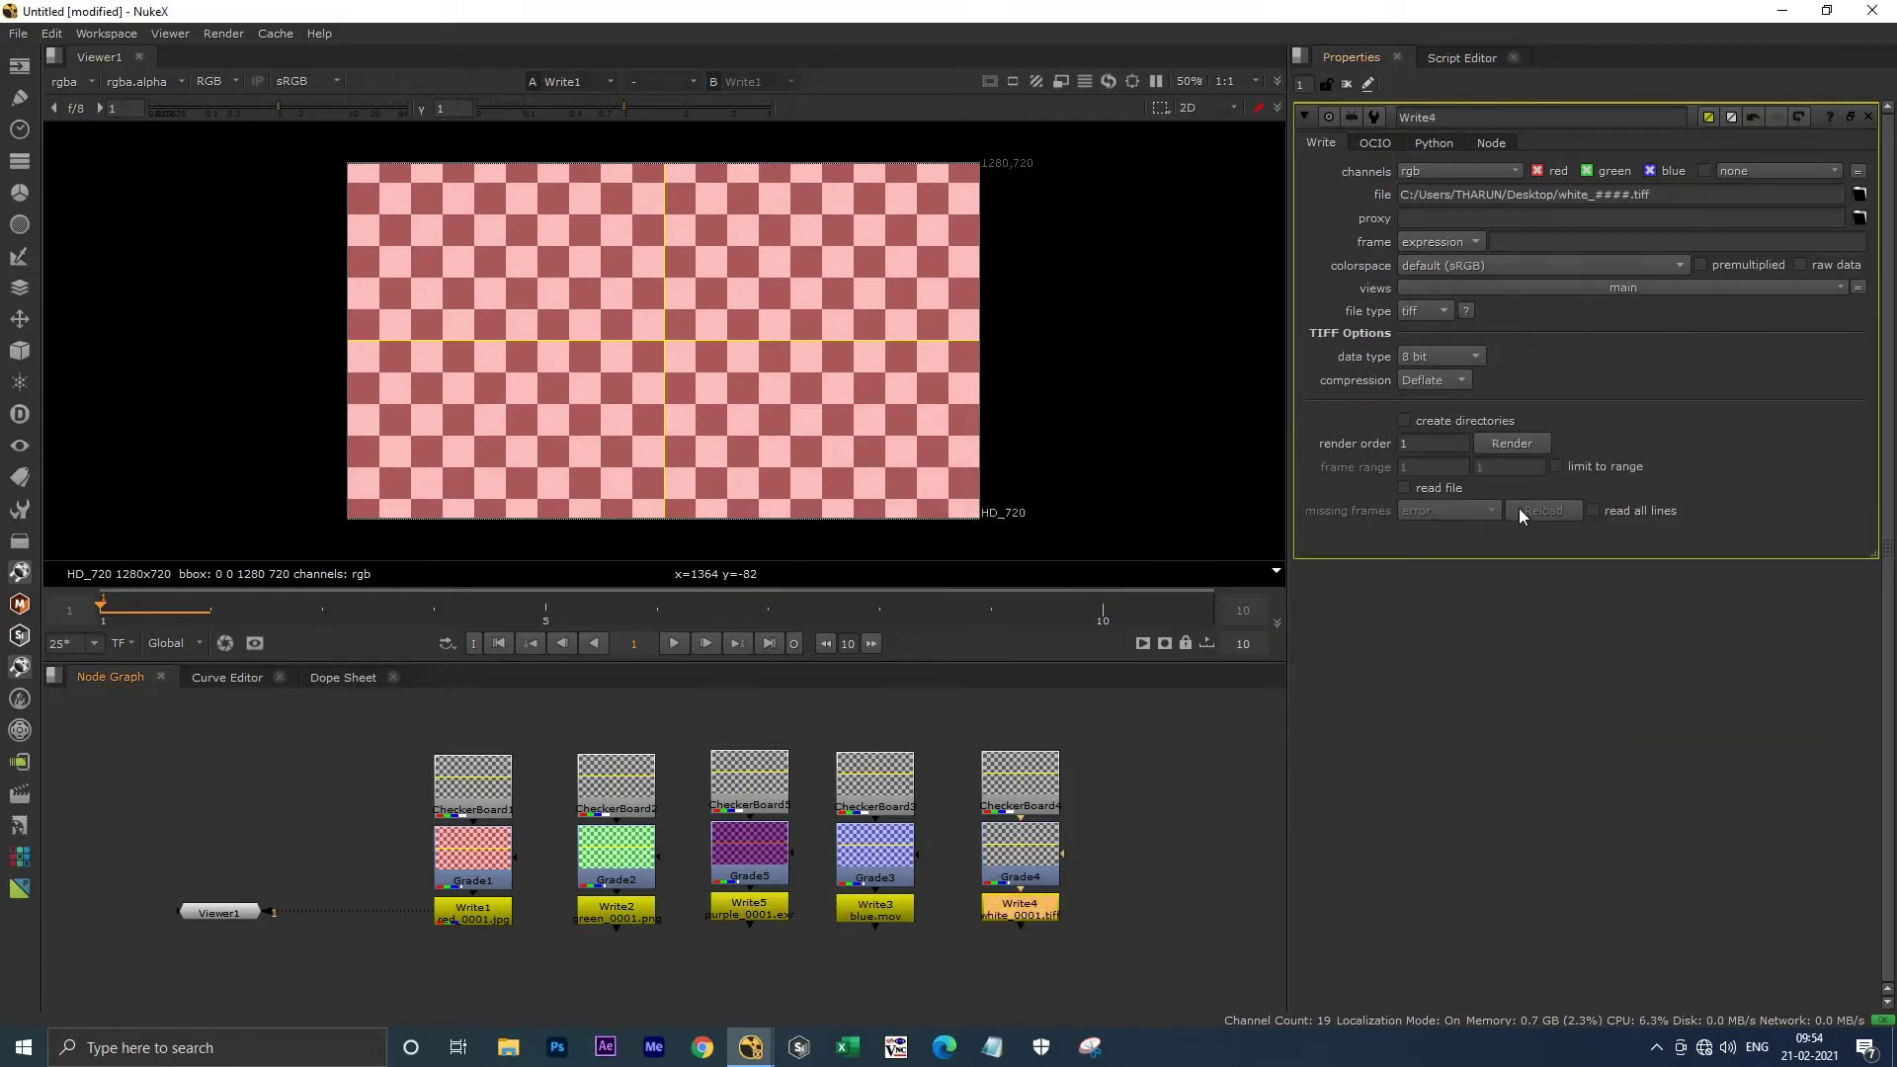
click(1526, 447)
click(1017, 555)
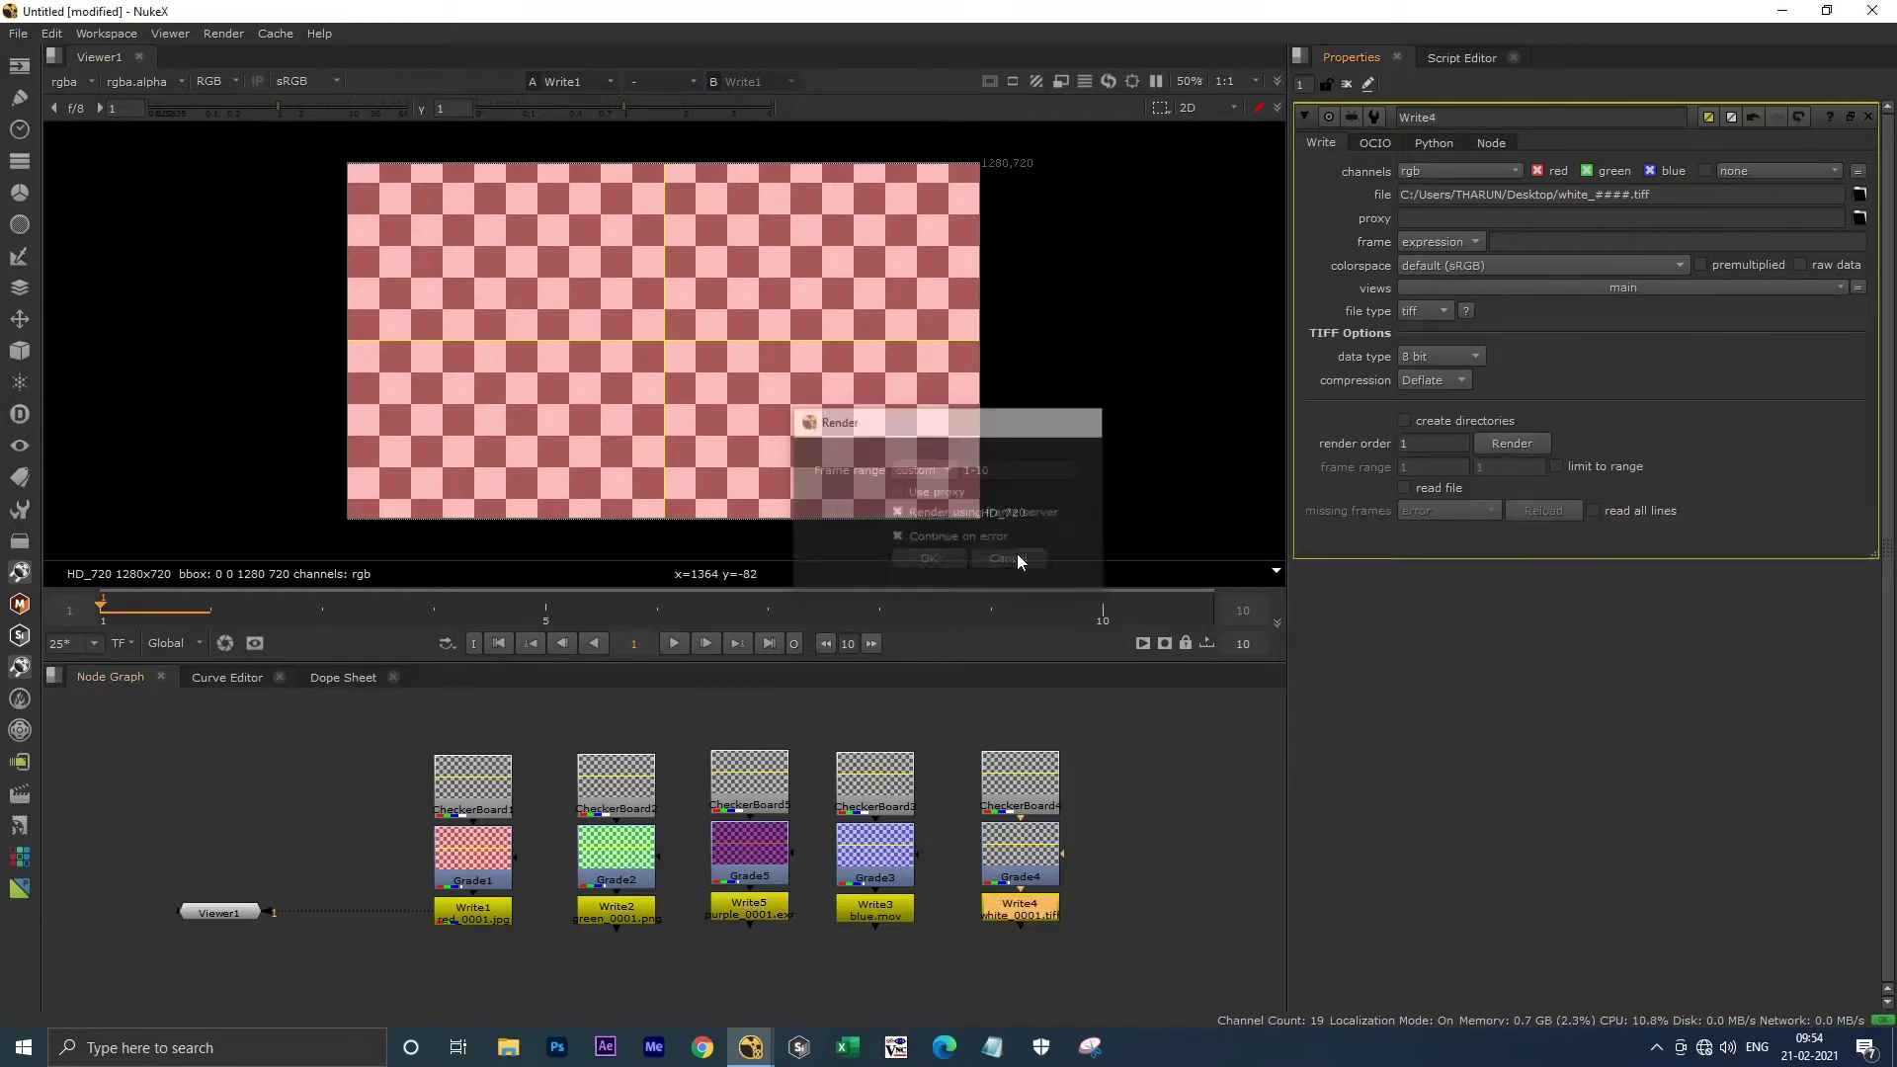
double_click(880, 917)
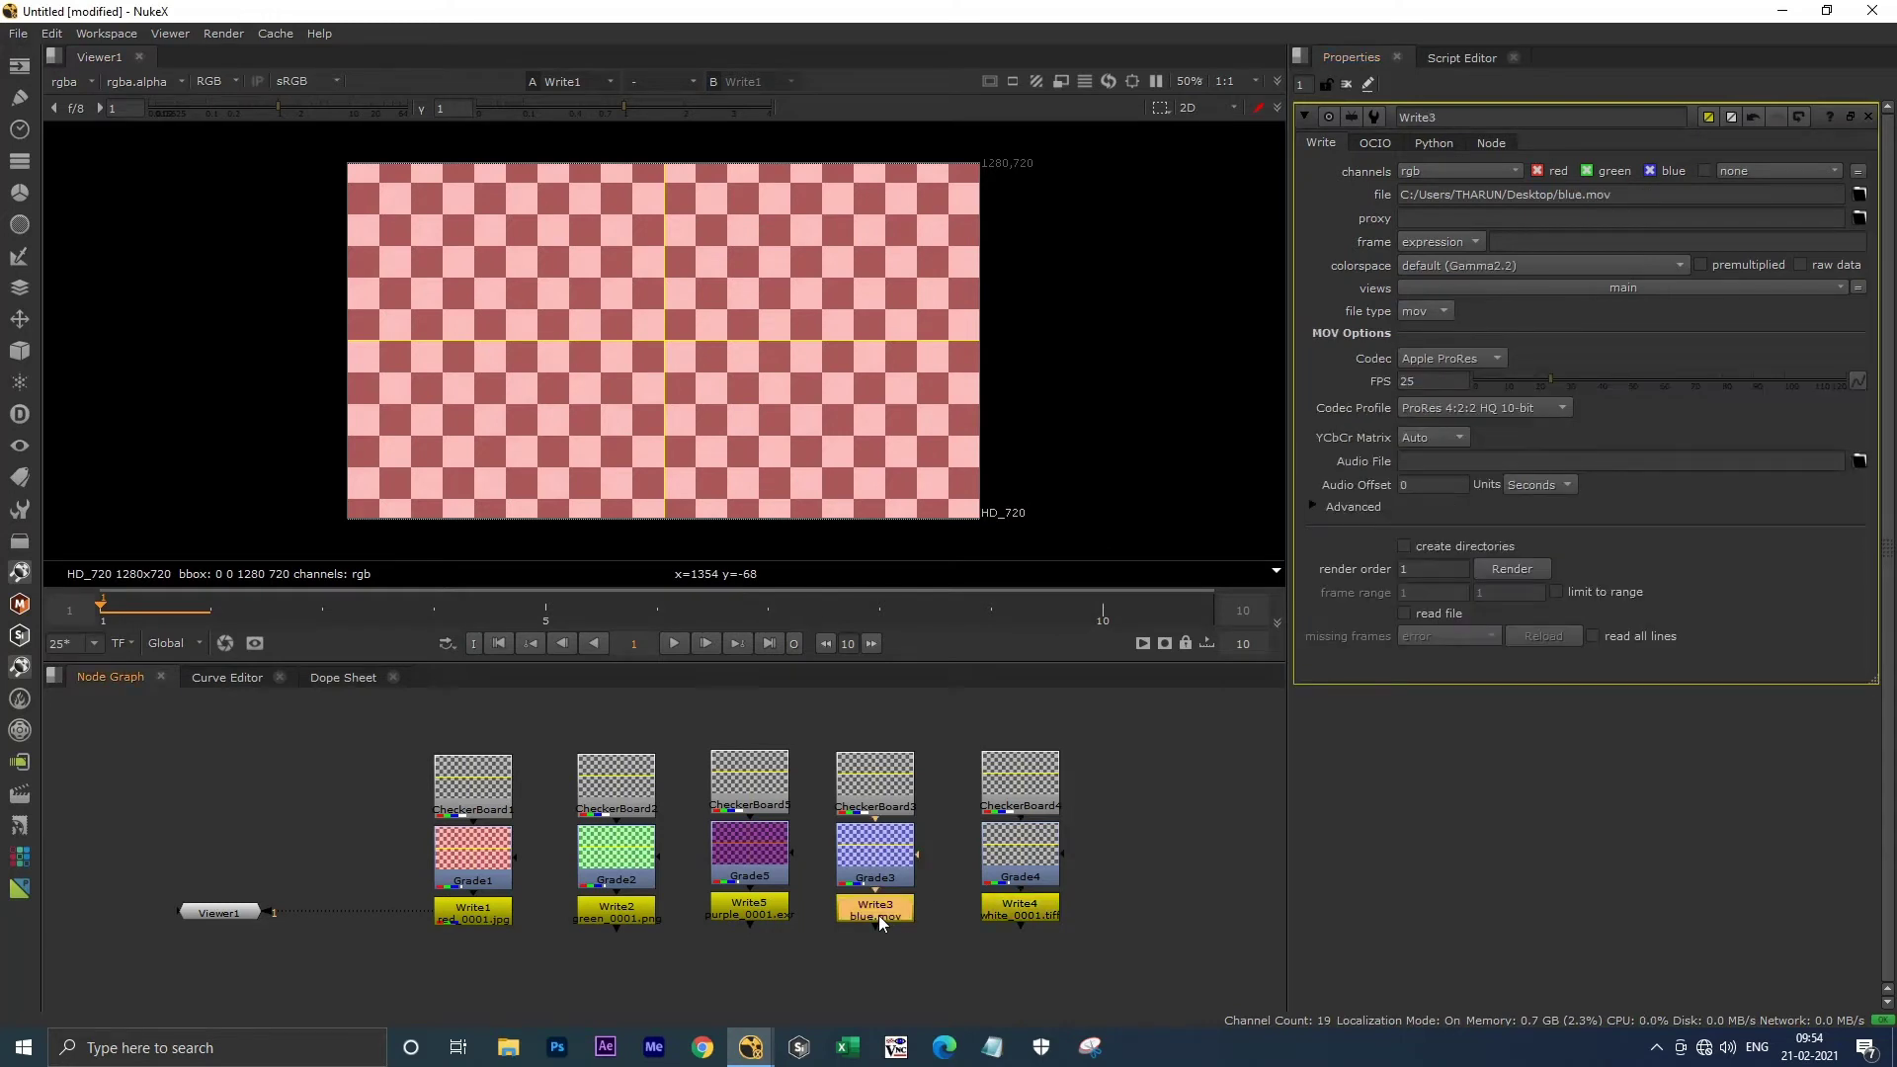
click(1520, 570)
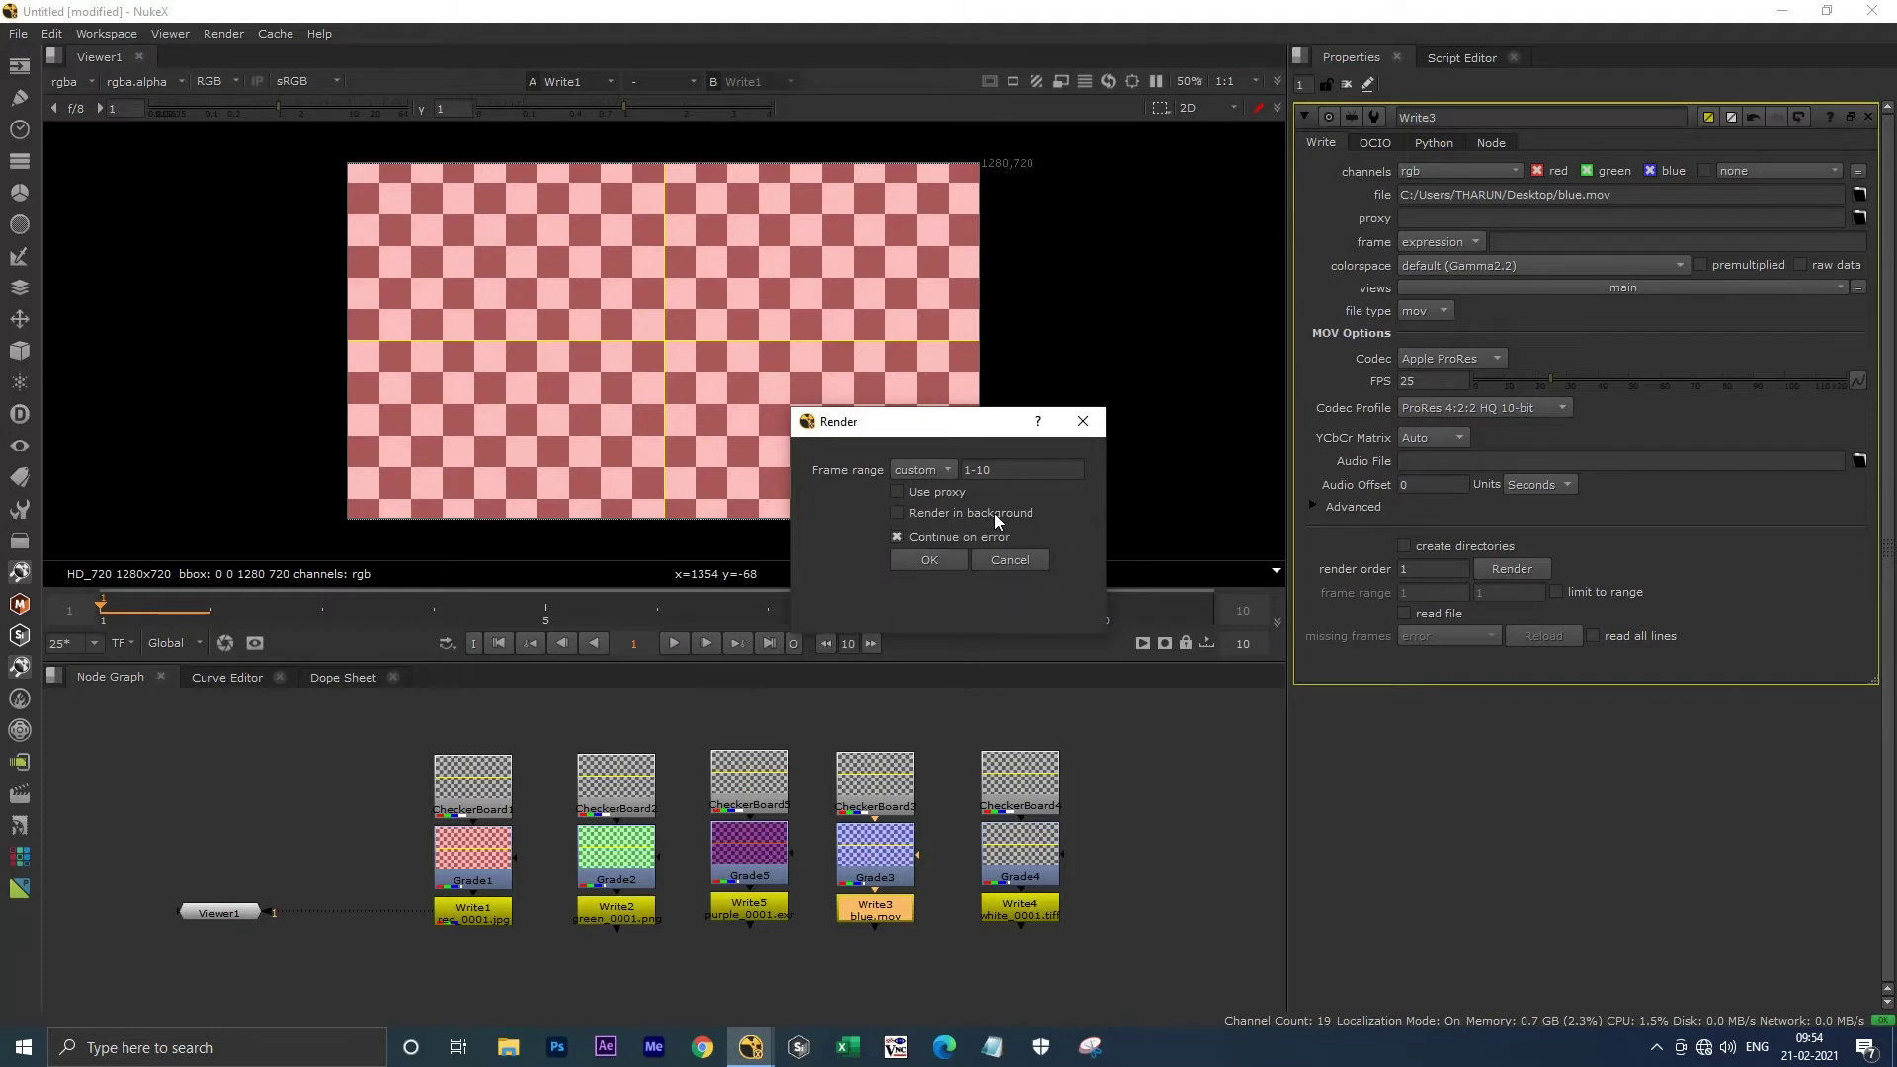
click(1010, 560)
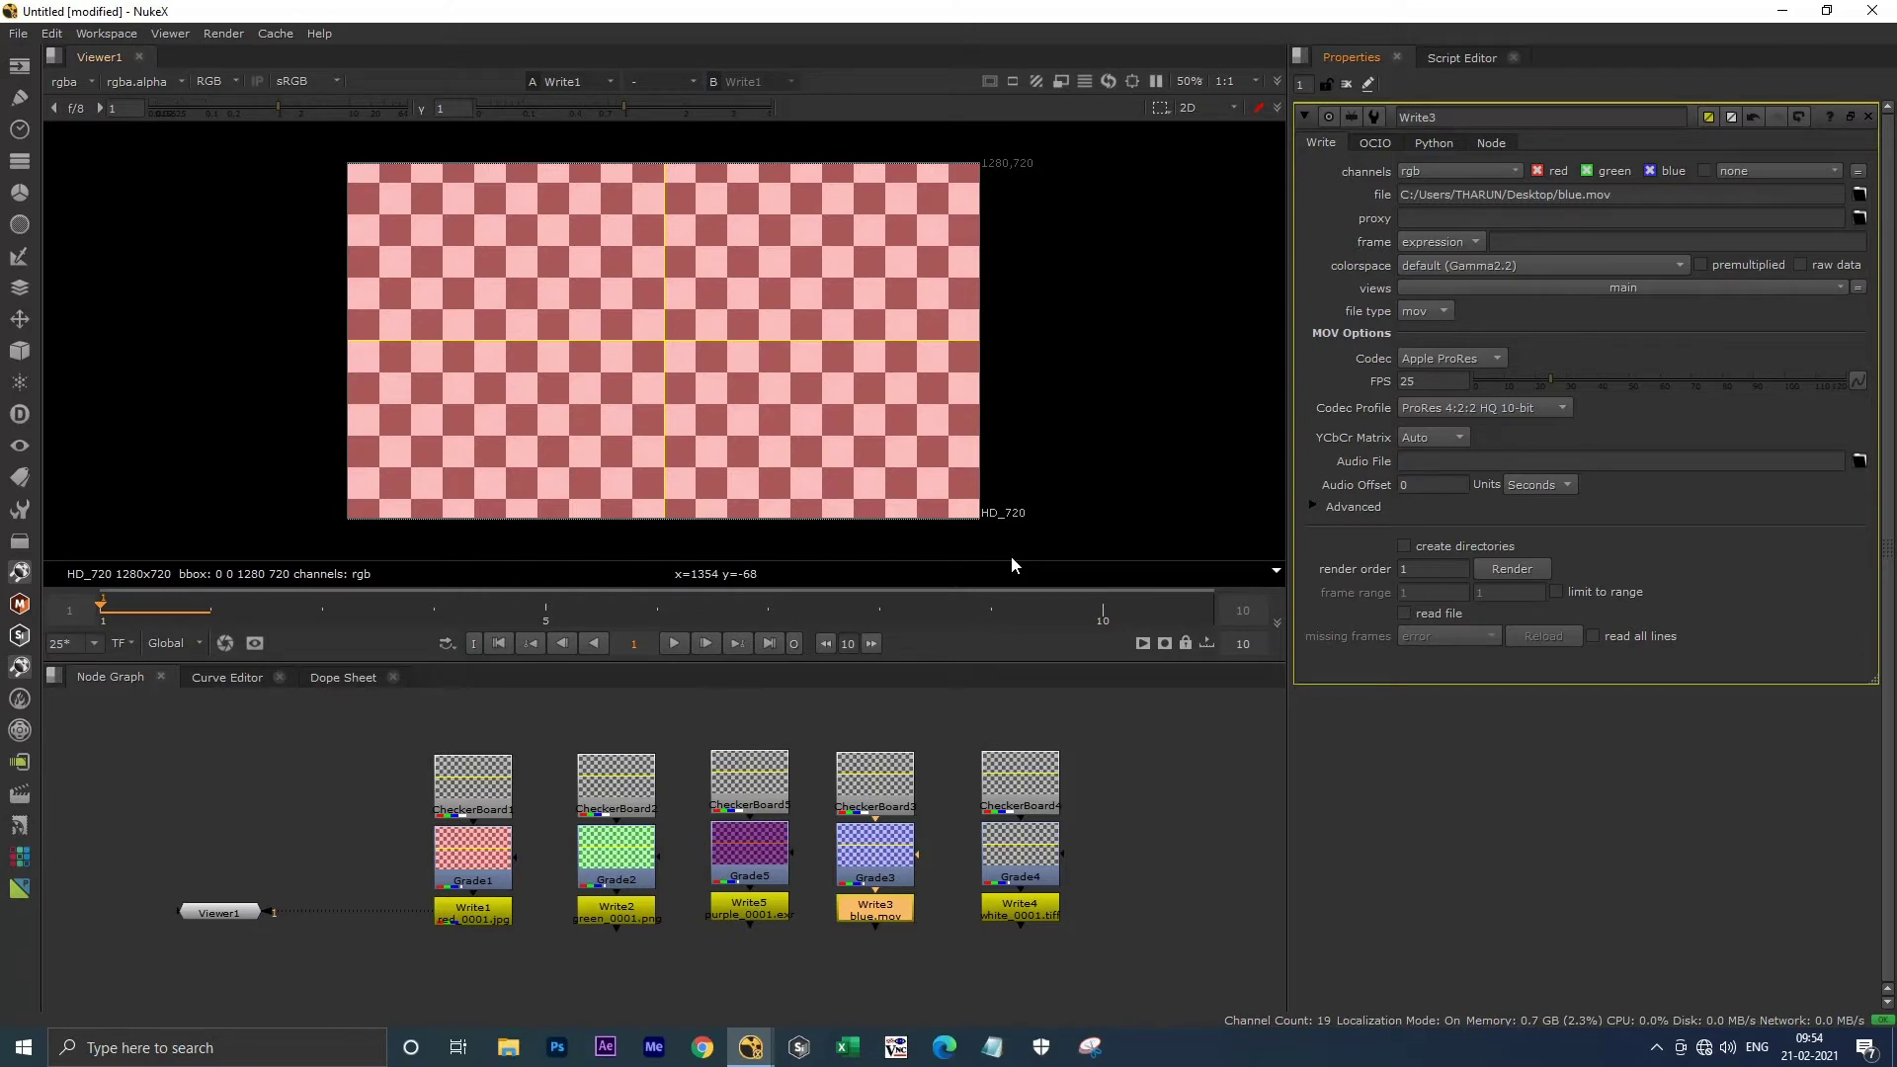
Render Write1 over frames 1-10, widen the Background Renders window and view its error log.
click(1493, 444)
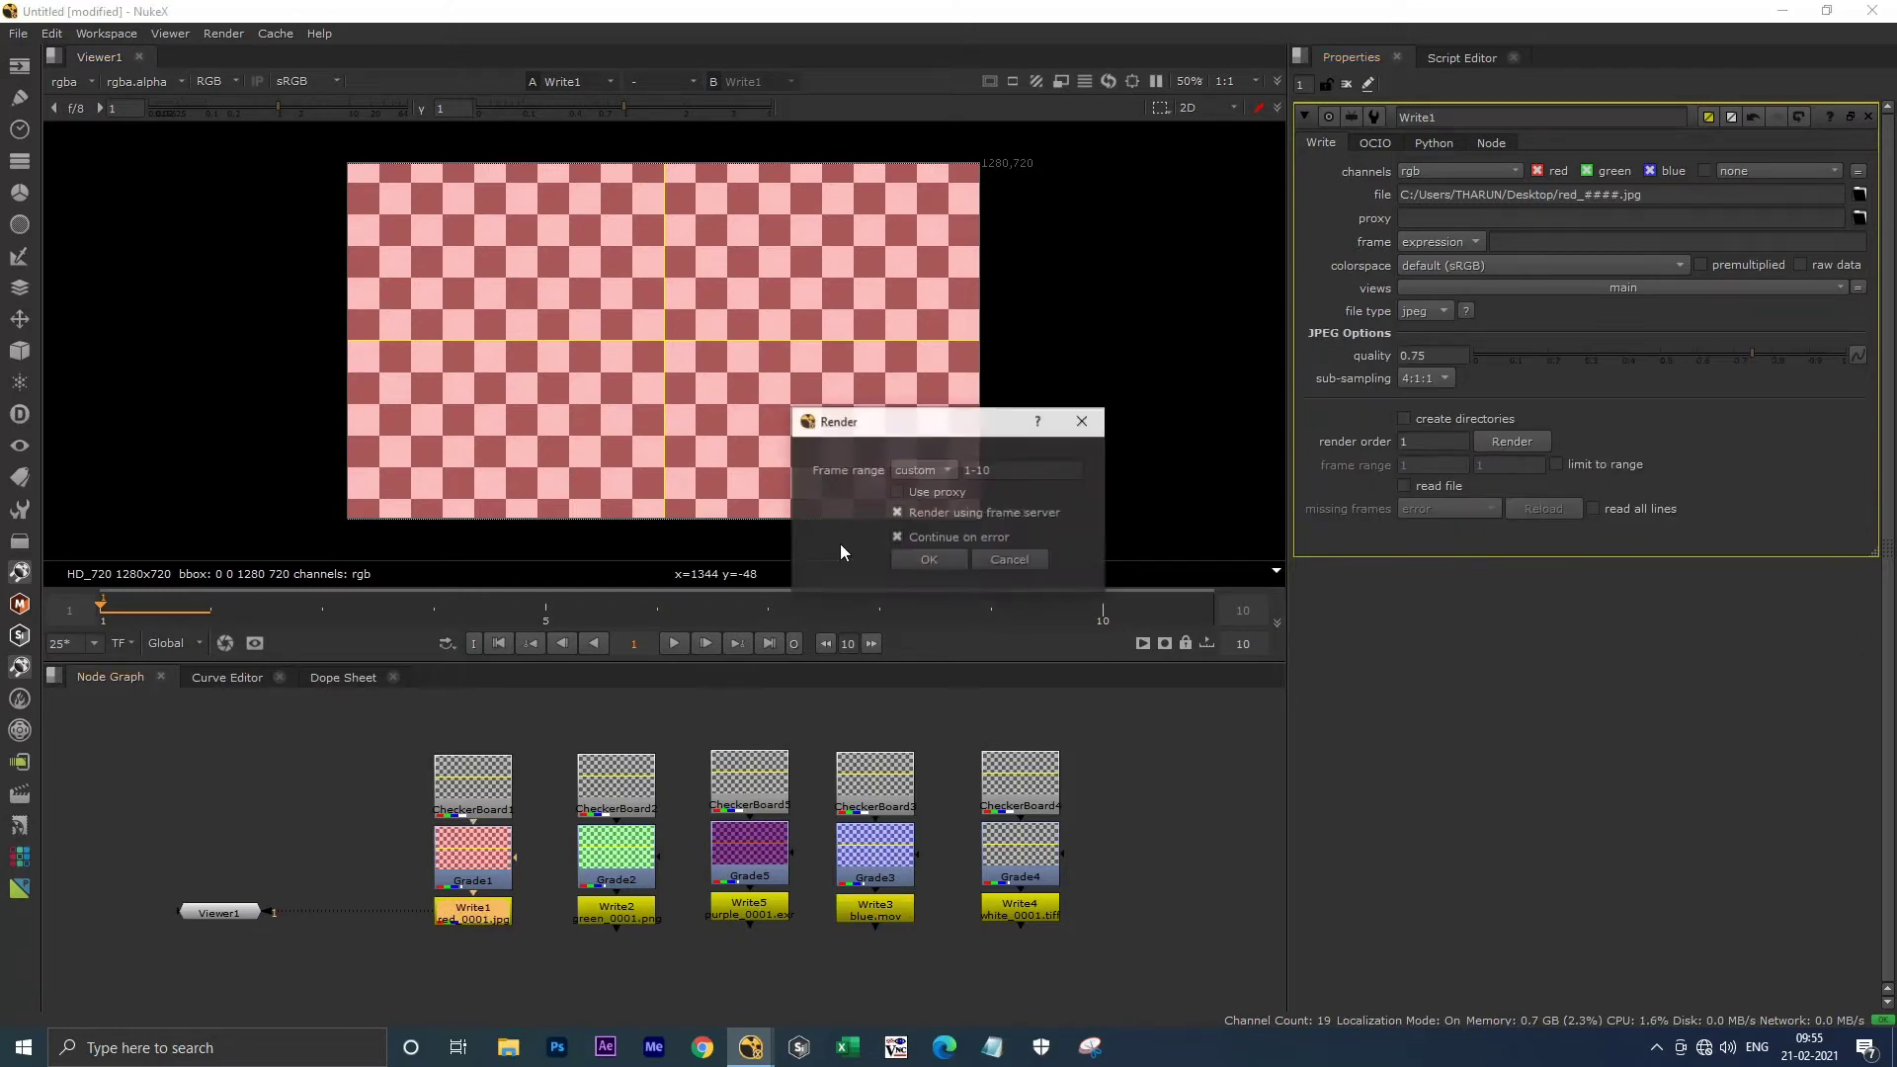
click(906, 560)
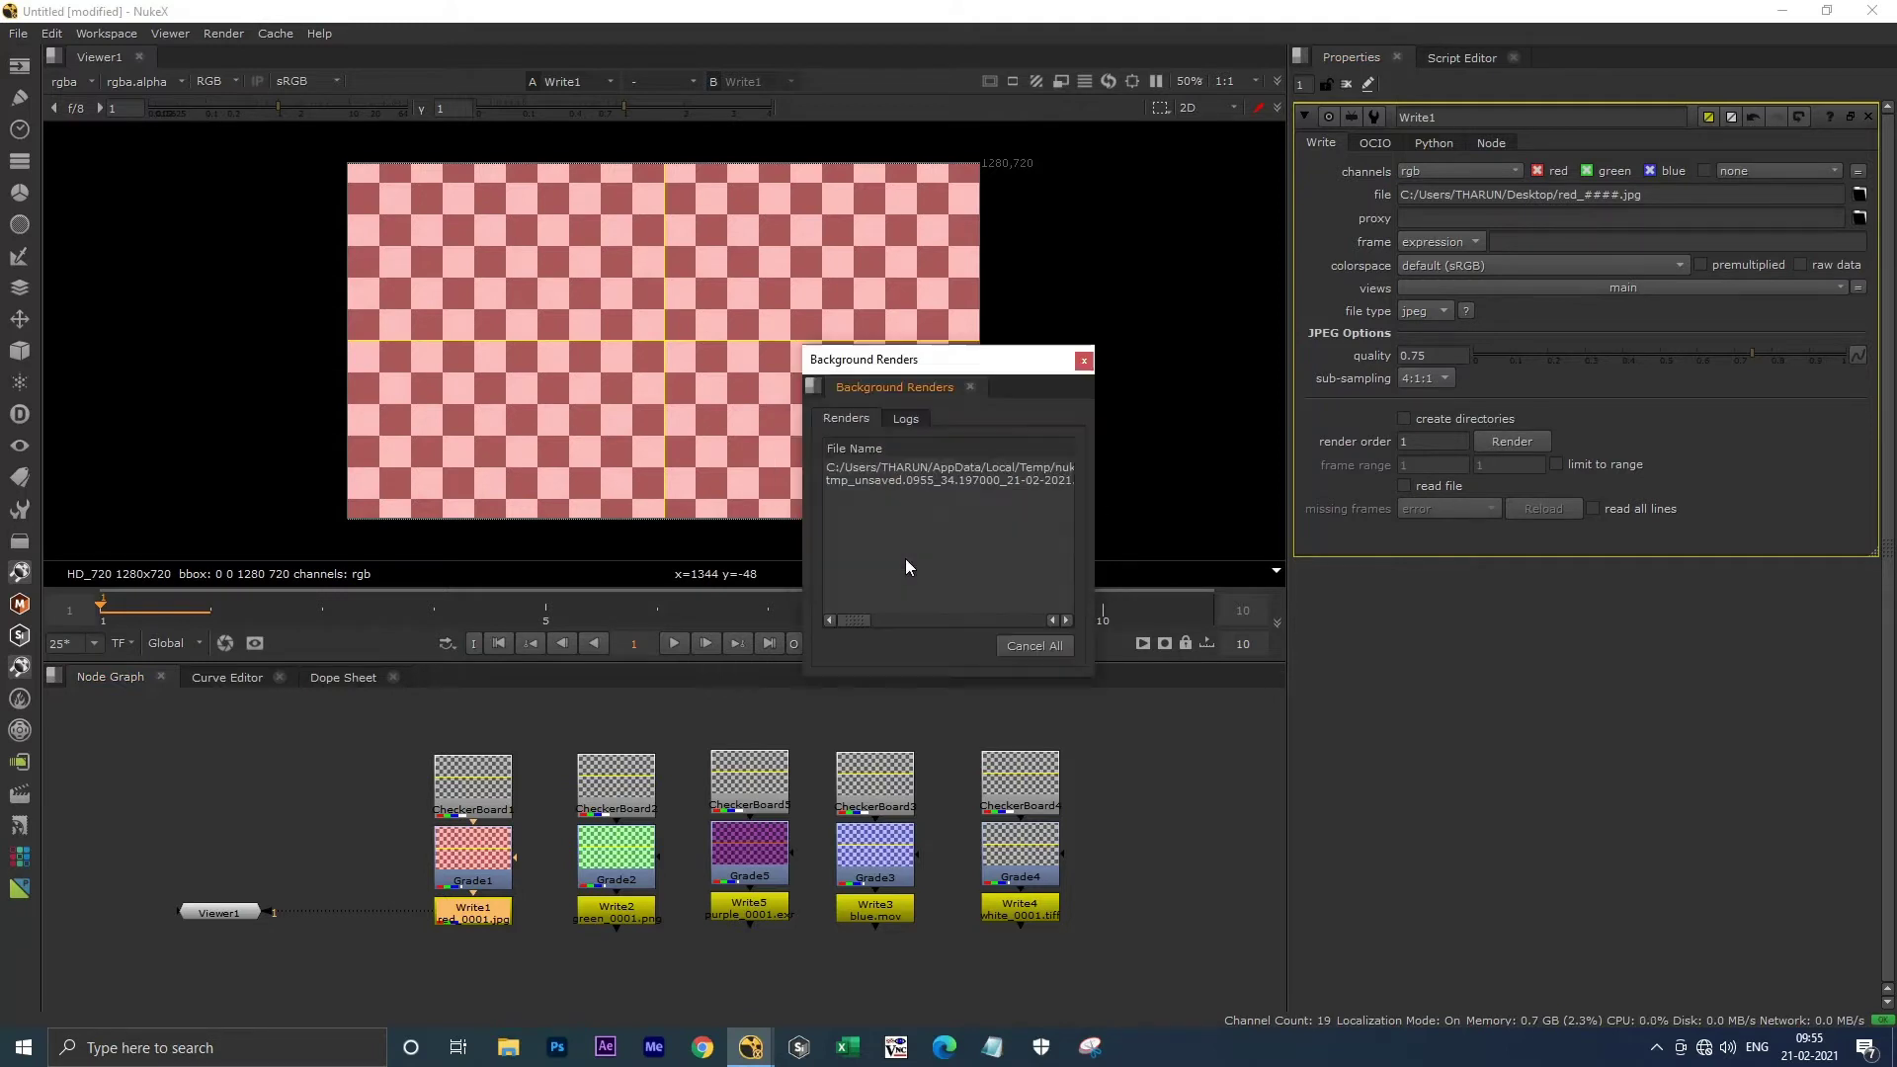
drag(1095, 491, 1669, 491)
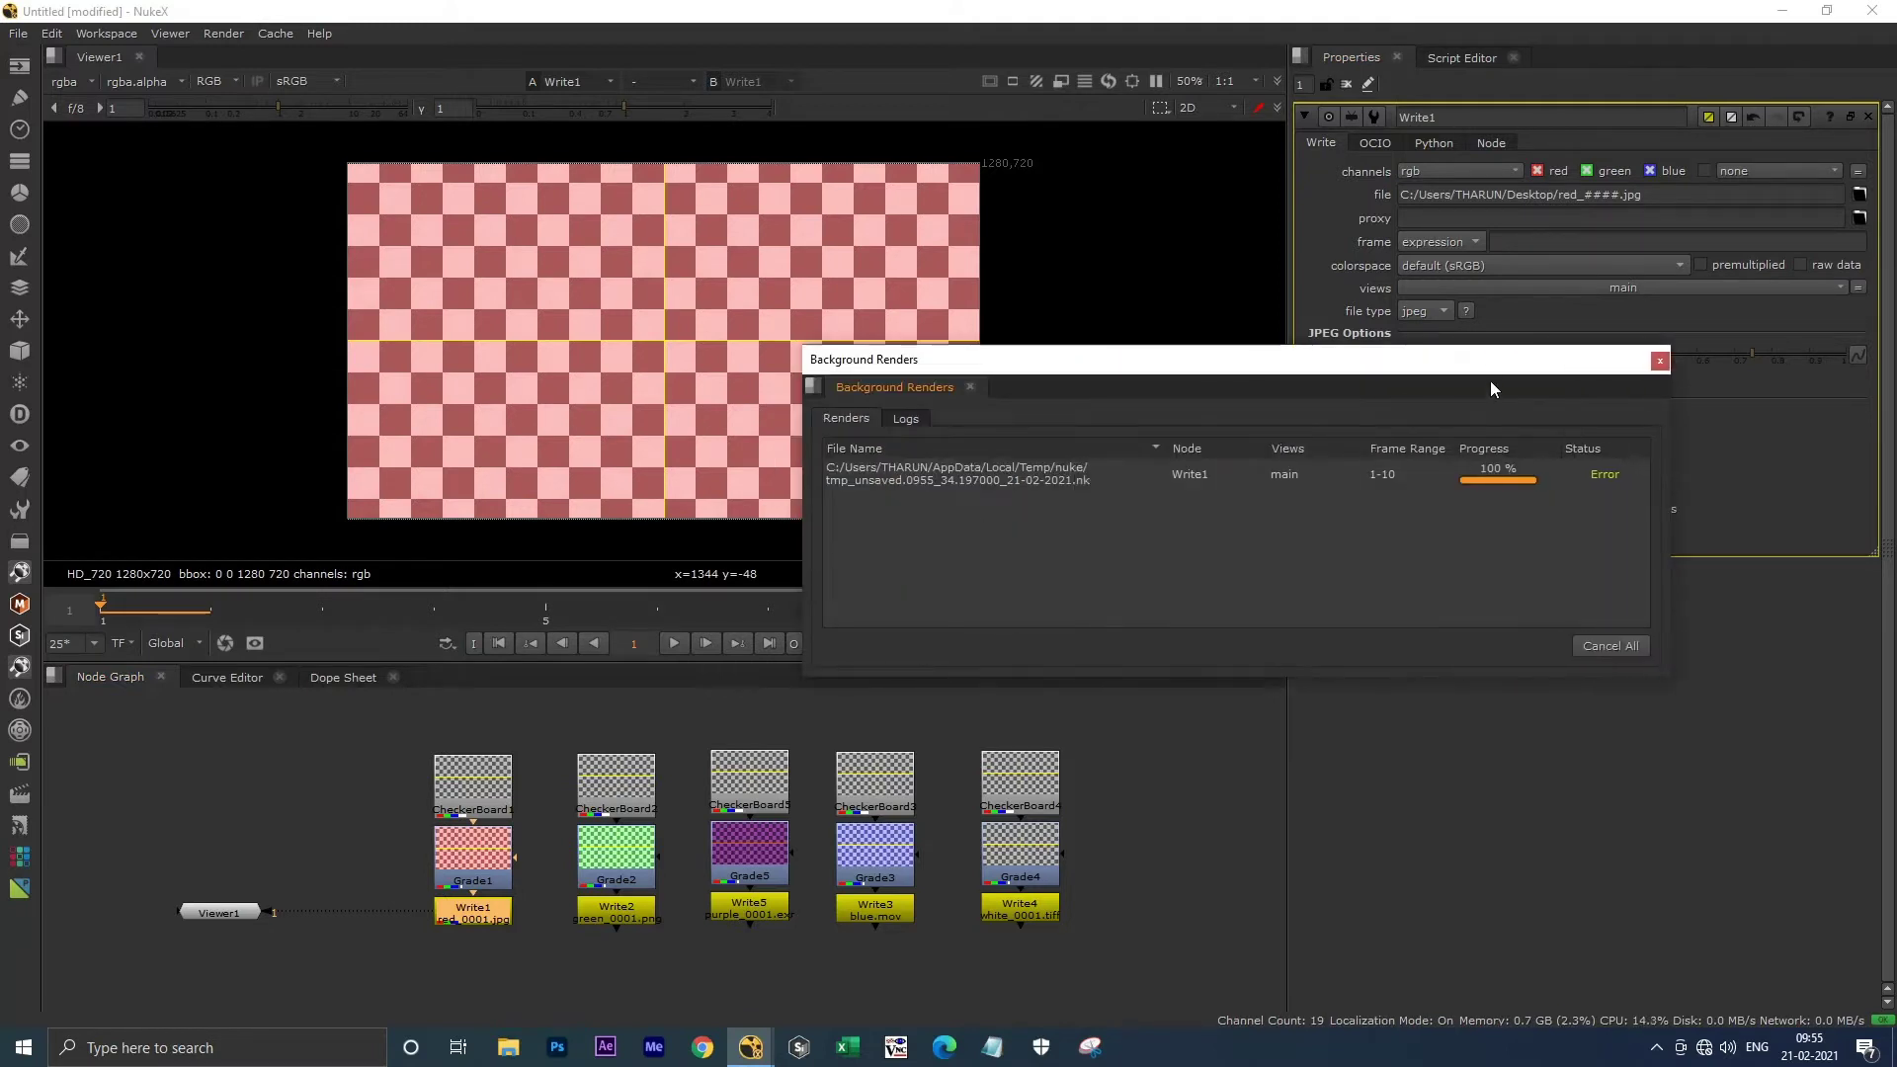
drag(1490, 363, 1070, 369)
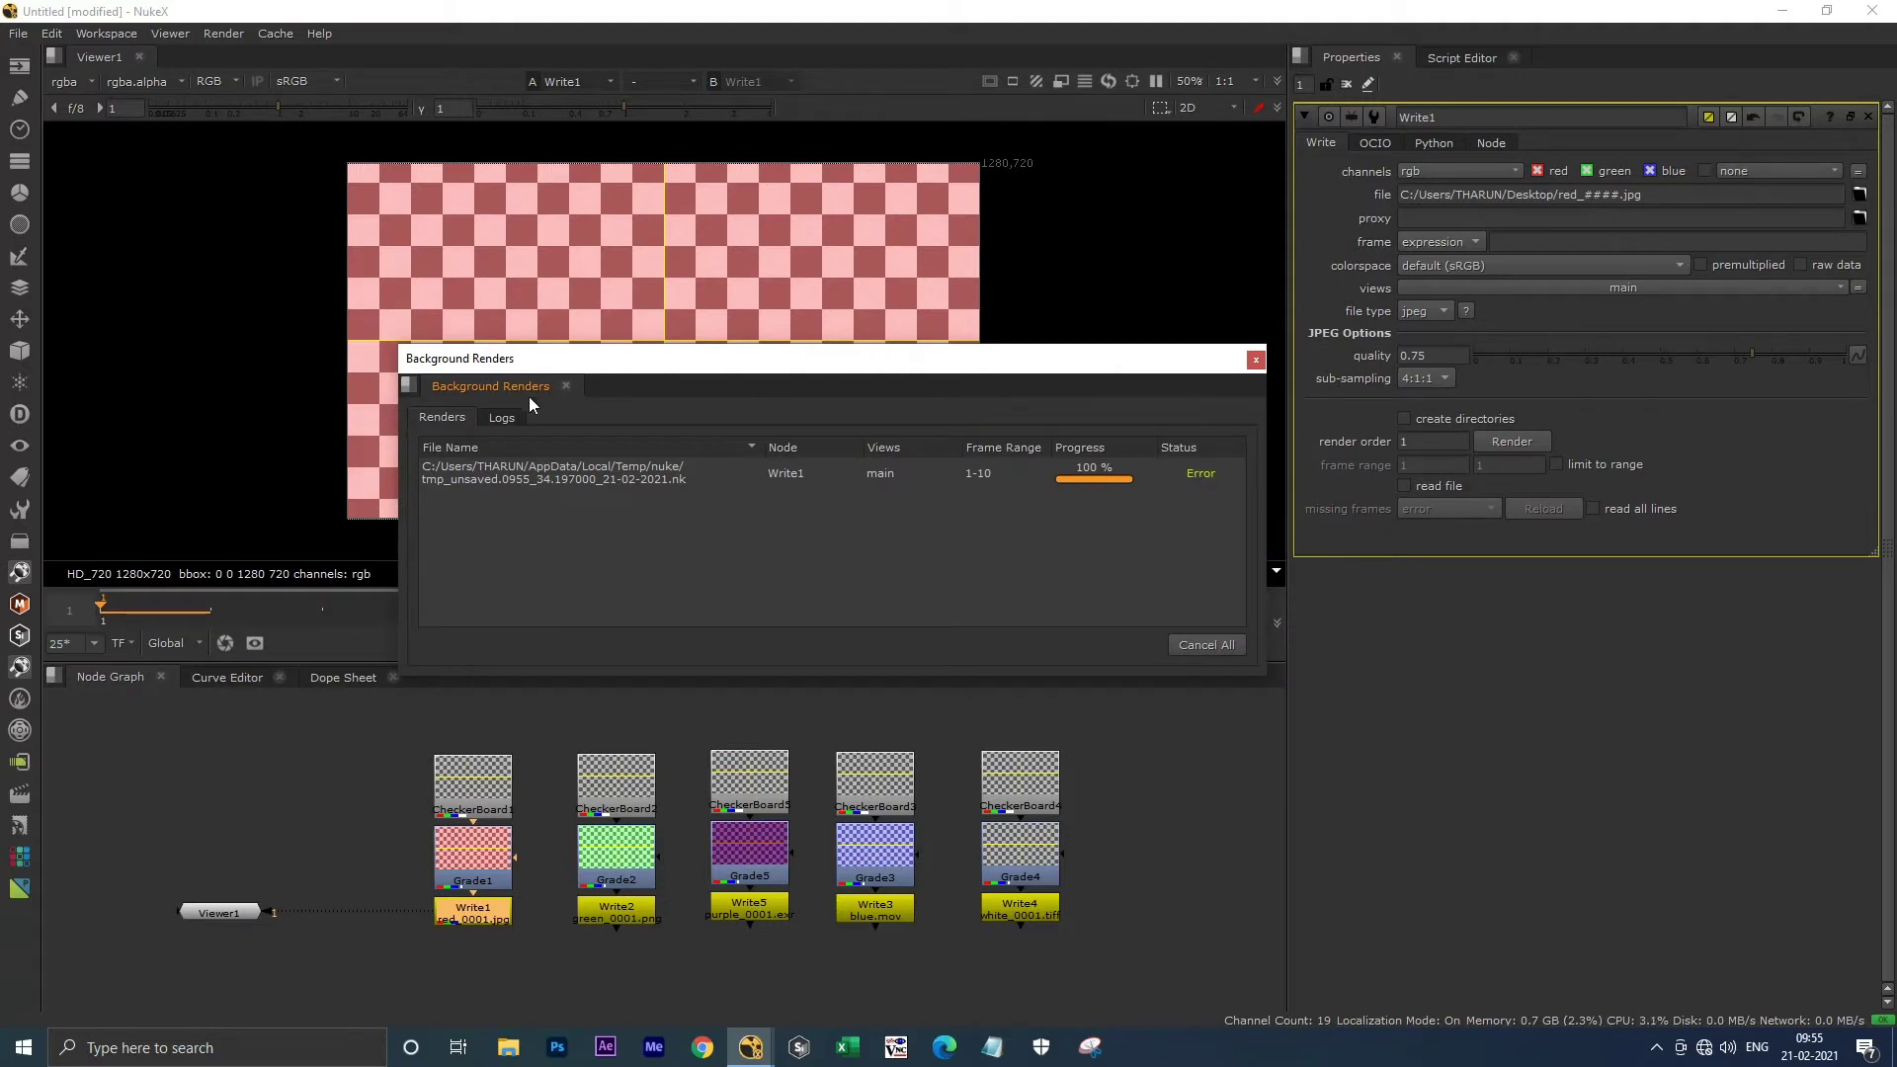
click(500, 419)
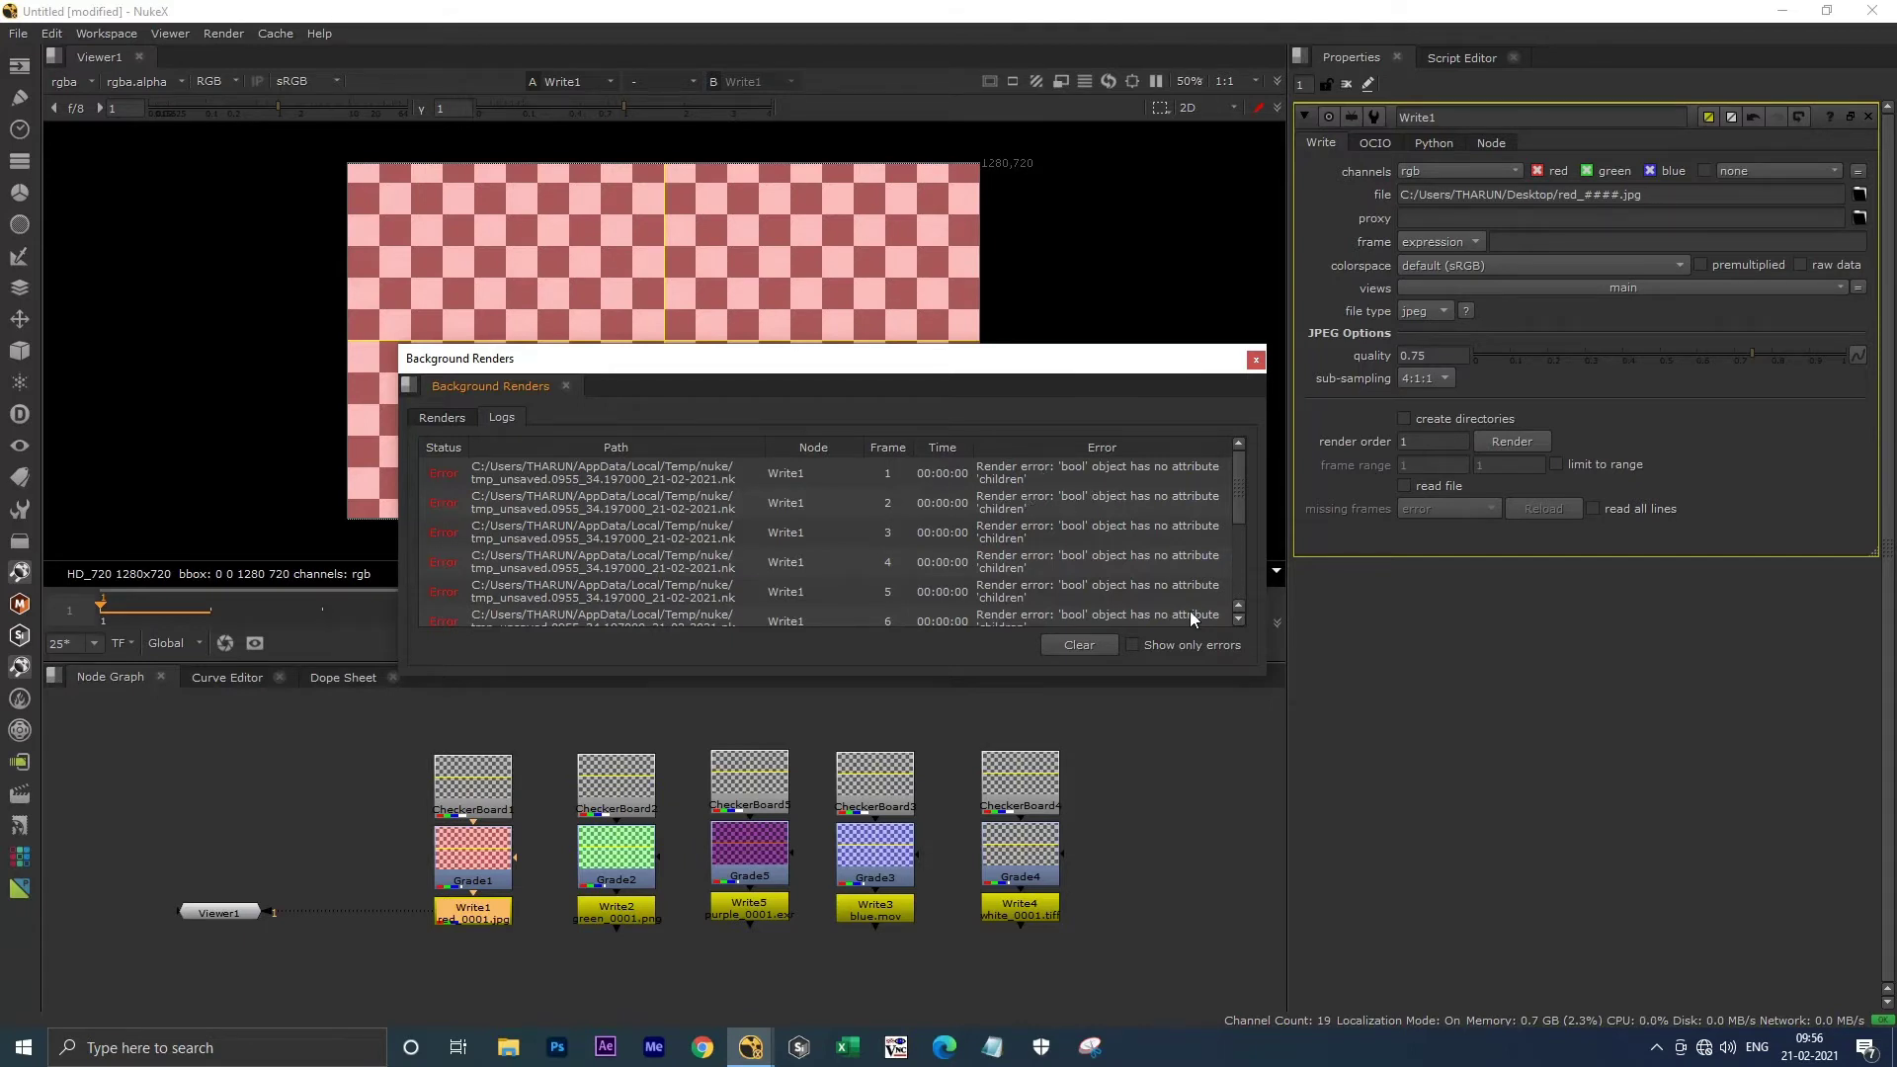
Background-render Write3 for frames 1-10 and dismiss the resulting error.
click(1255, 360)
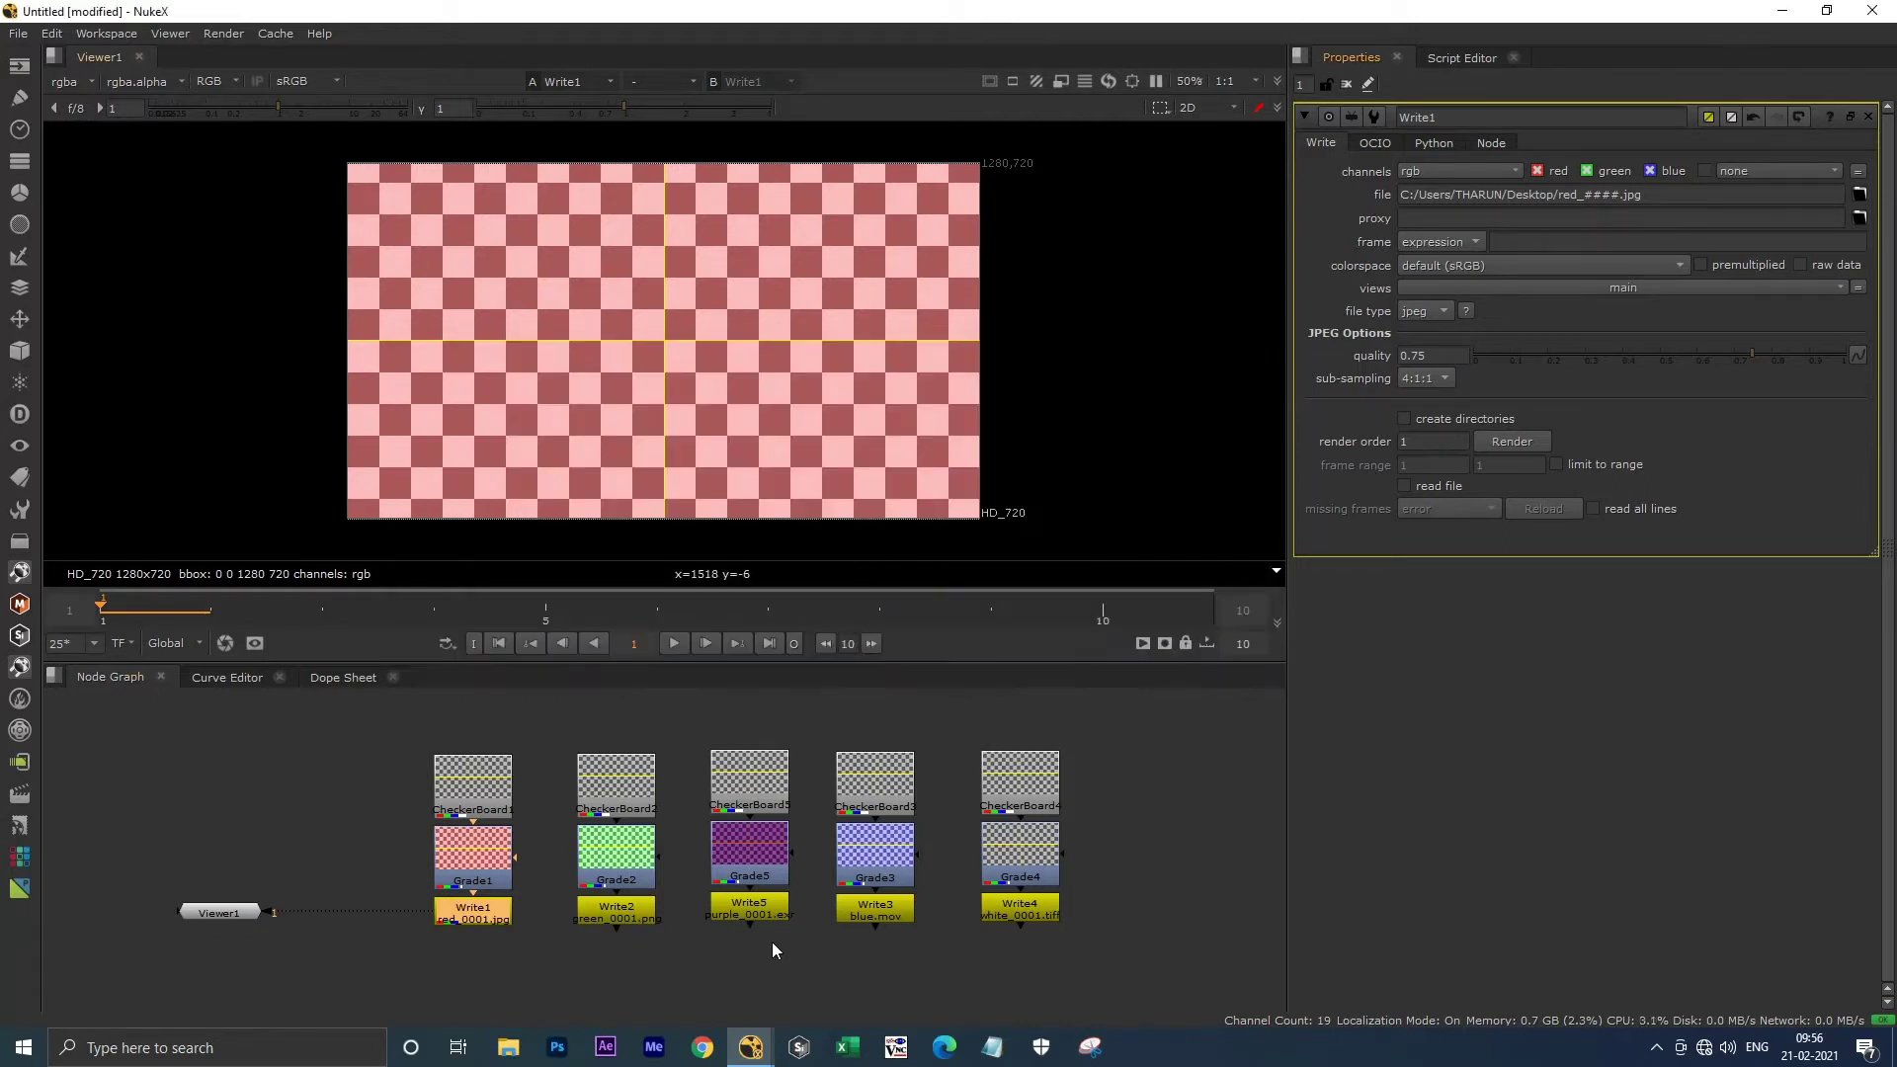
click(856, 916)
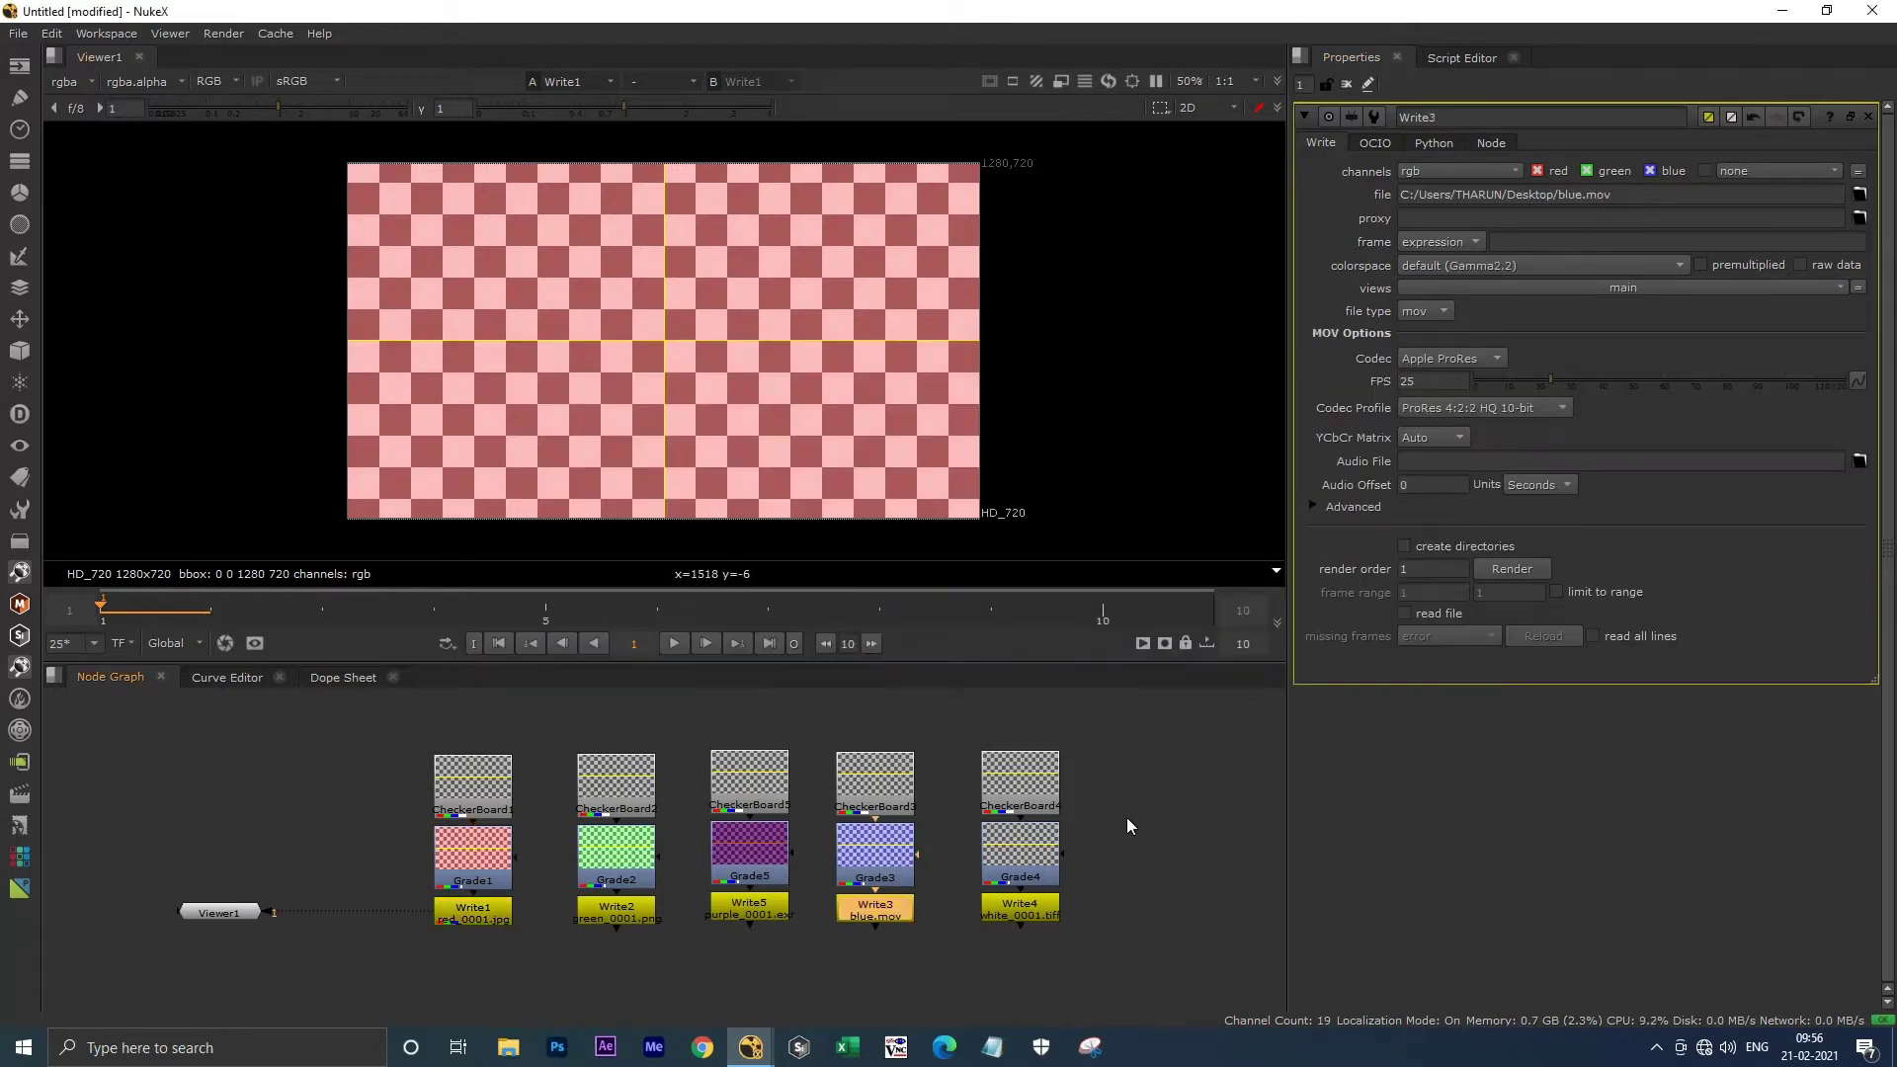
click(1495, 571)
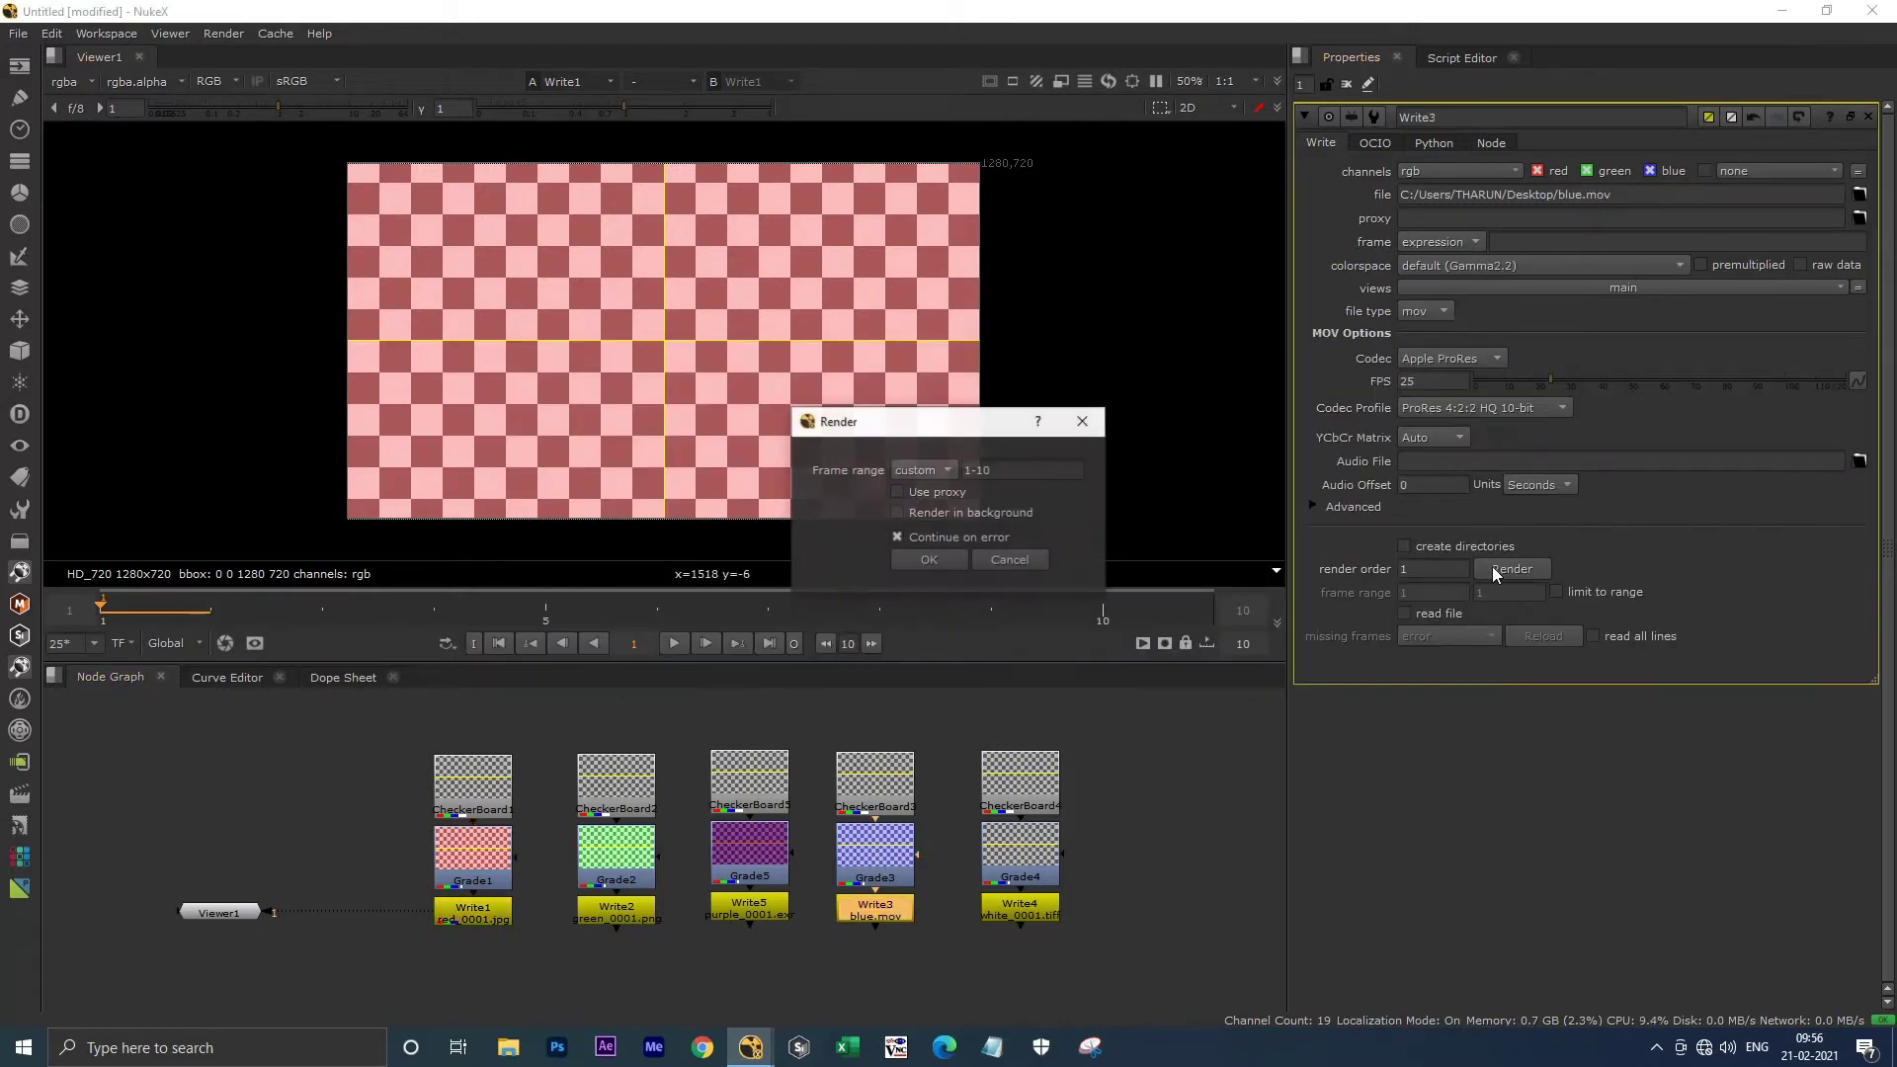
click(949, 511)
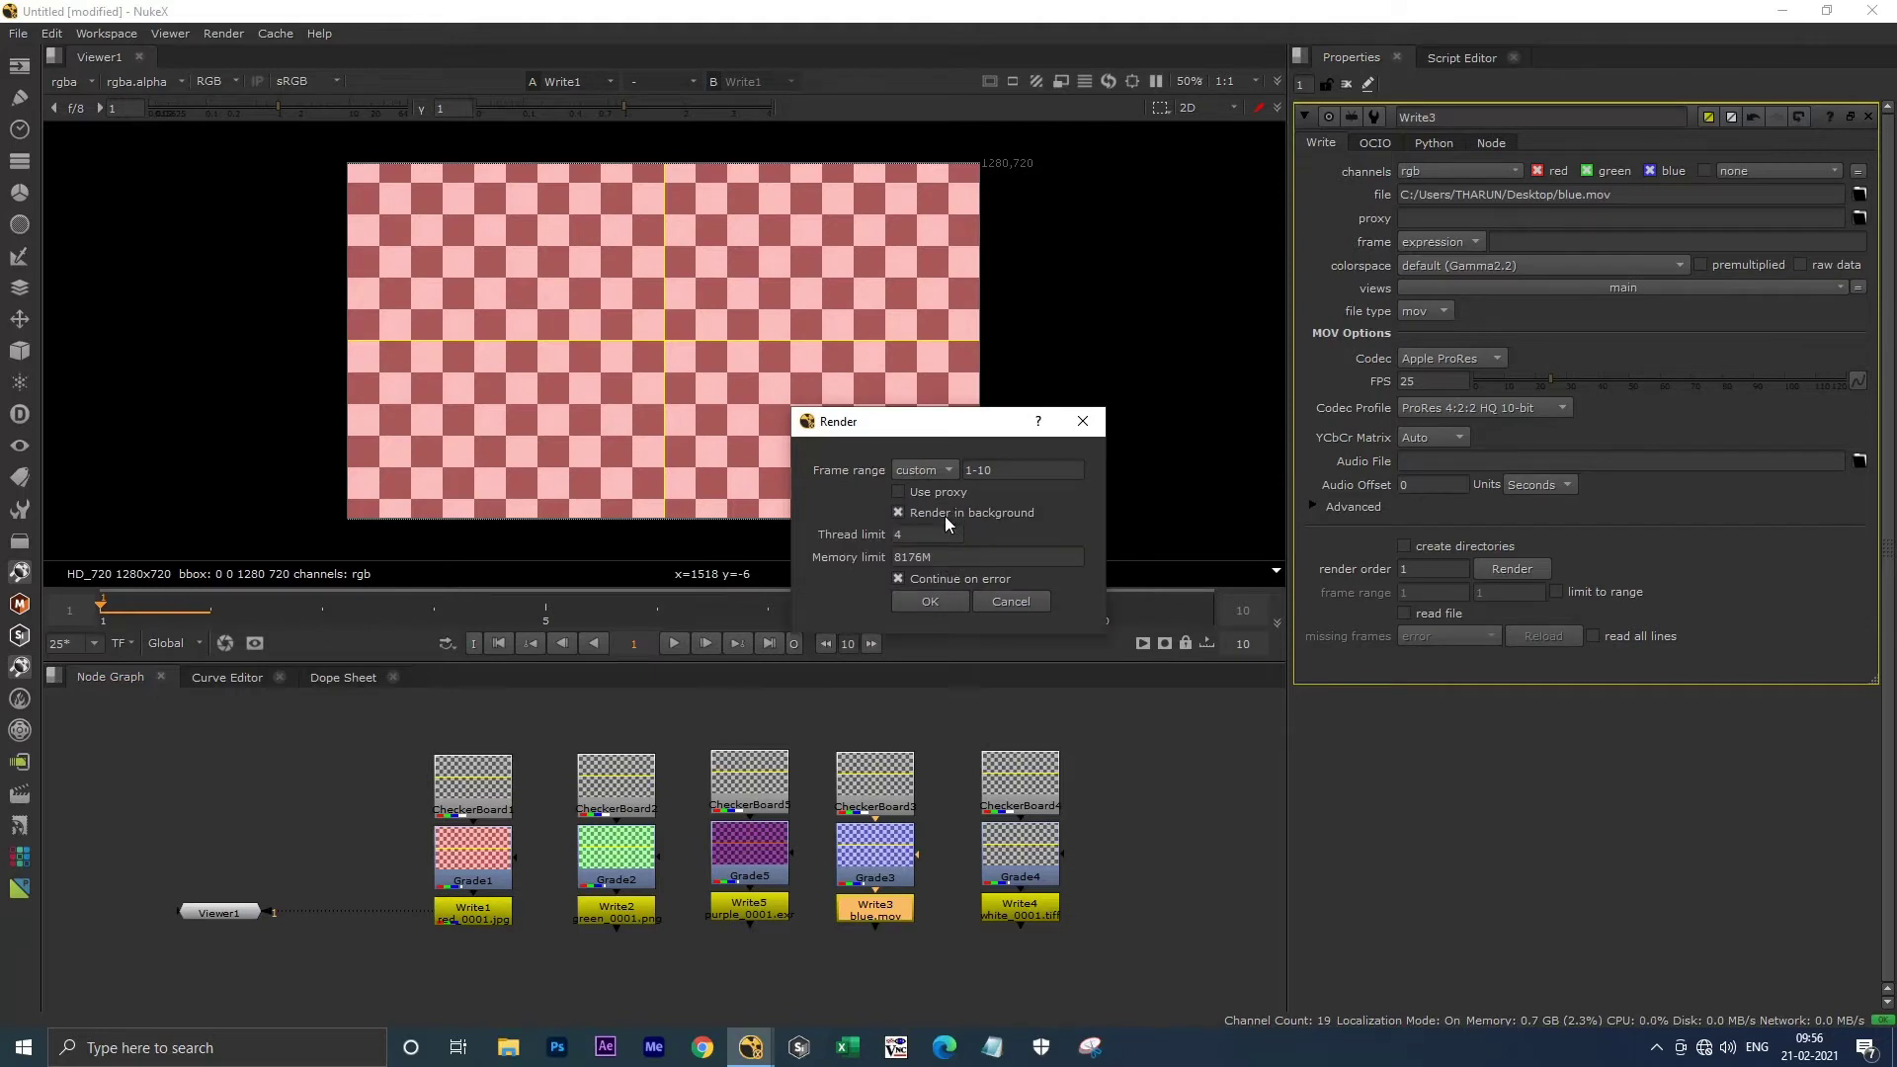
click(931, 603)
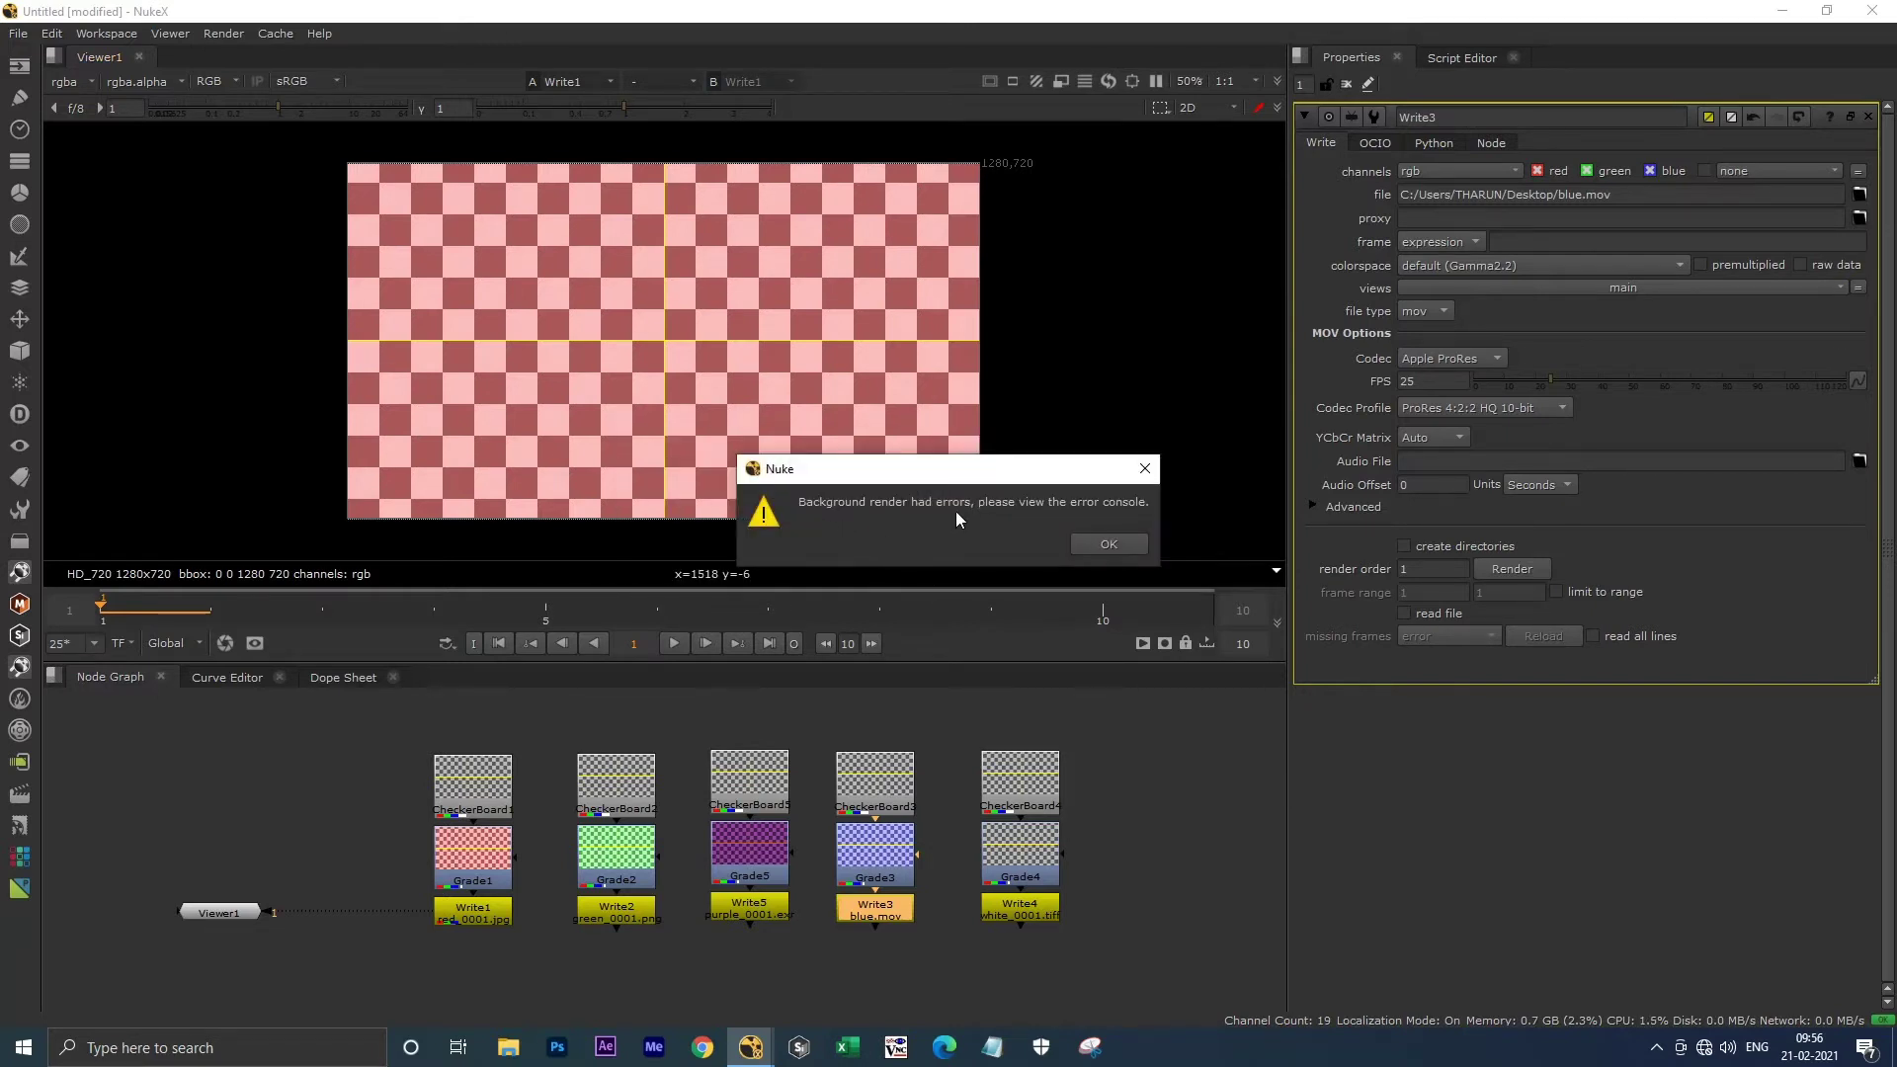
click(1107, 544)
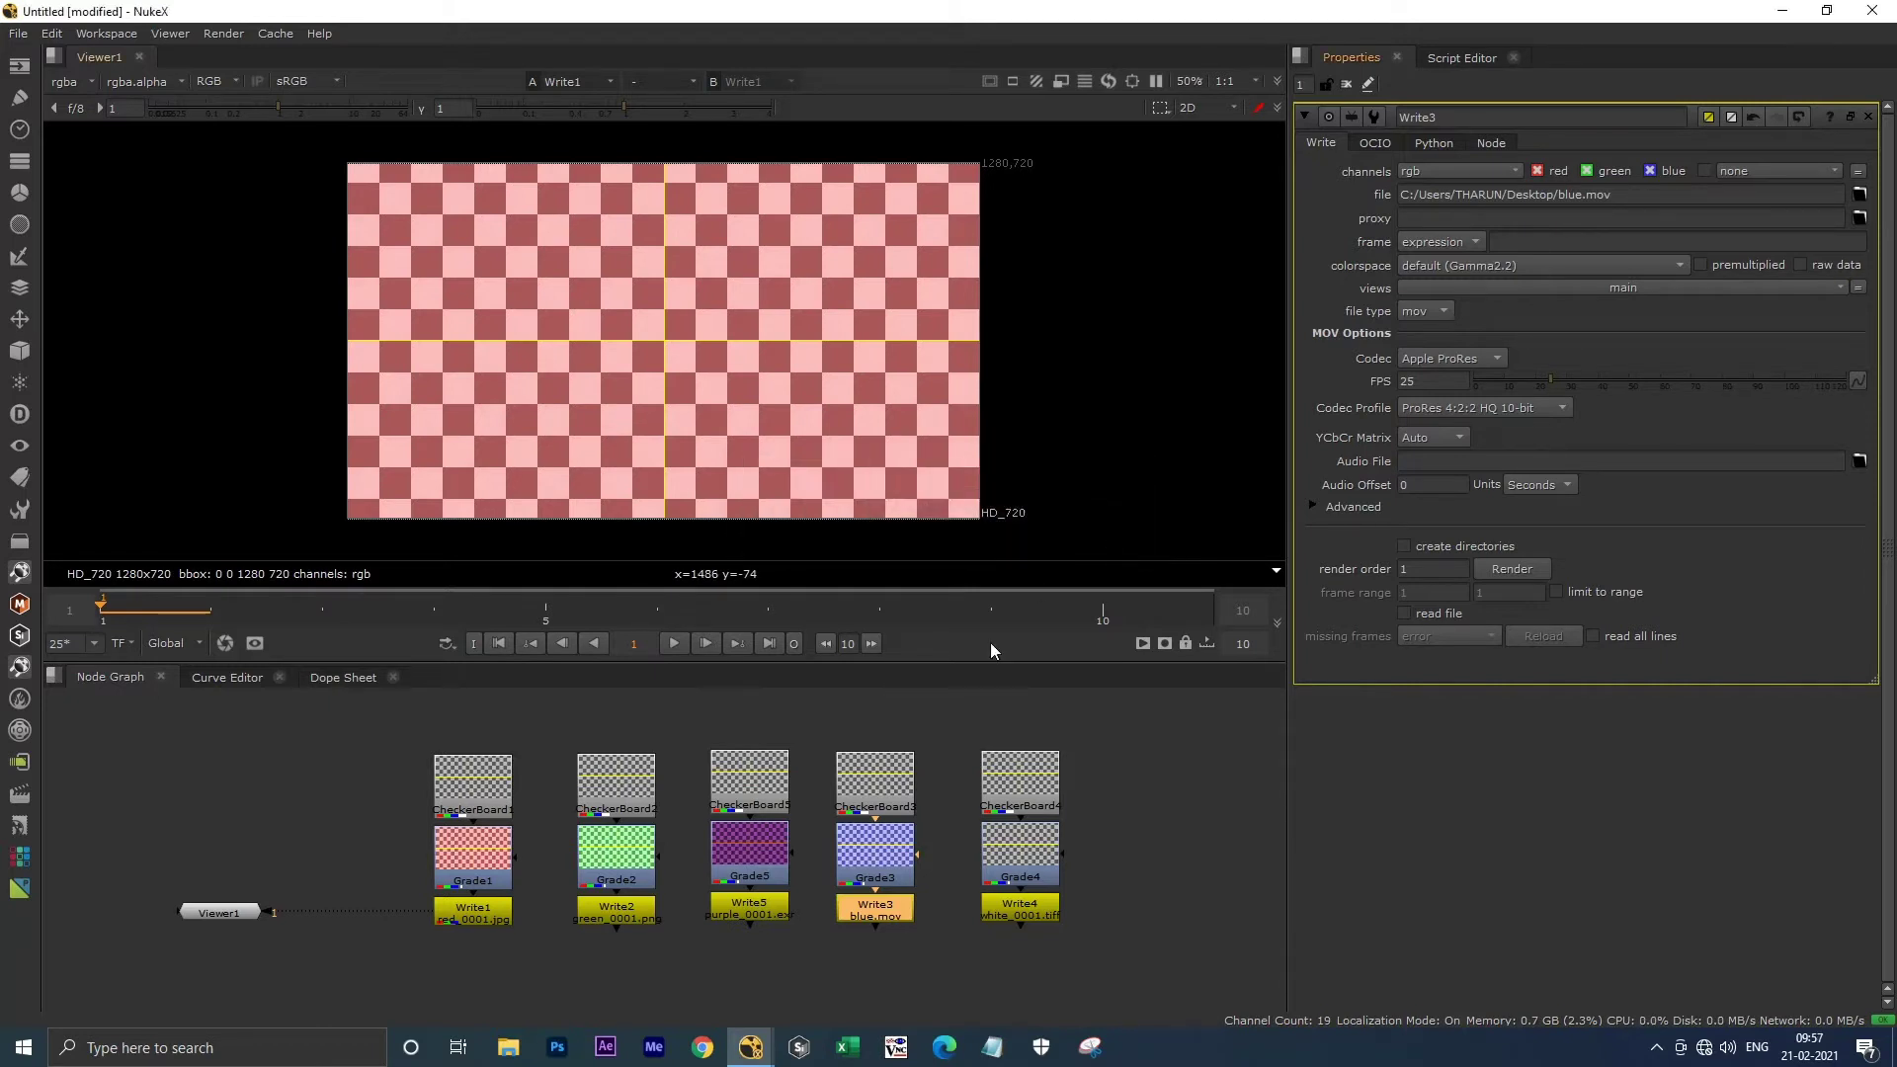
Render all Write nodes for frames 1-10 and dismiss the resulting error.
click(222, 35)
click(236, 76)
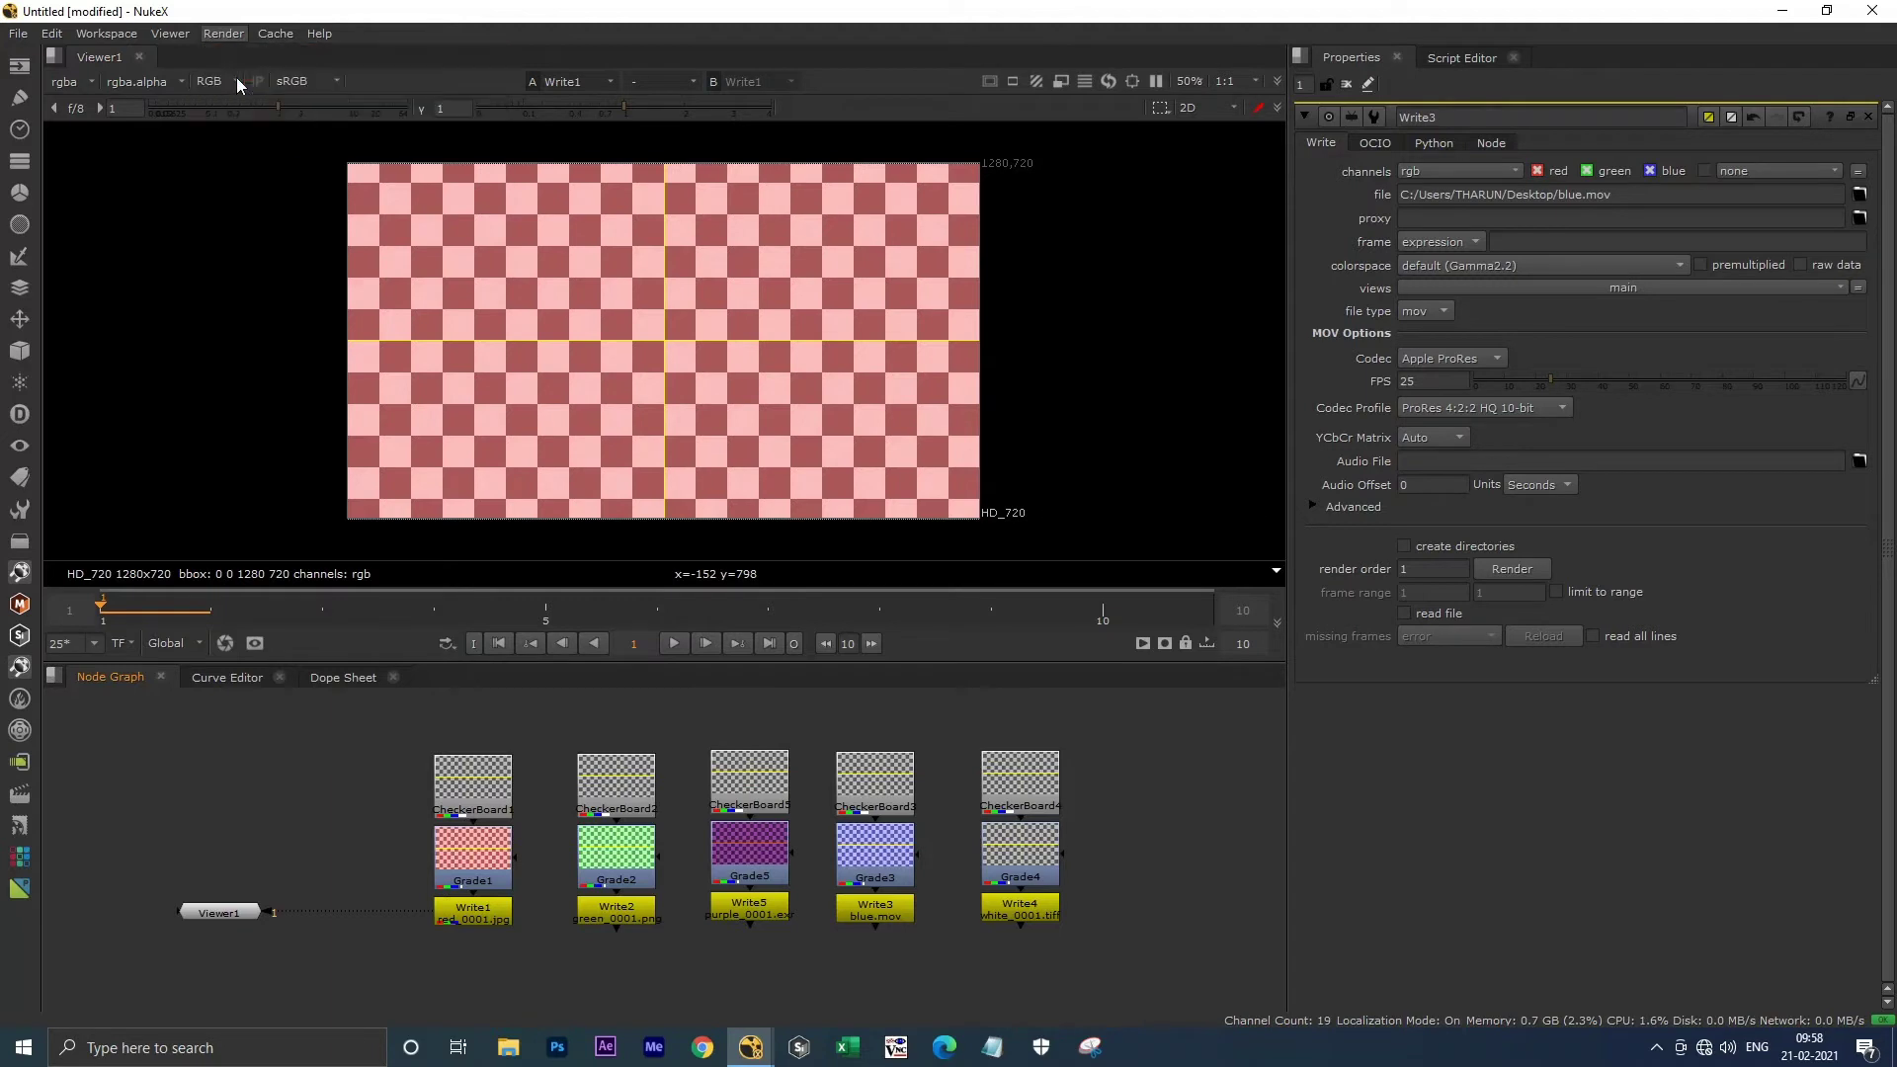
click(927, 580)
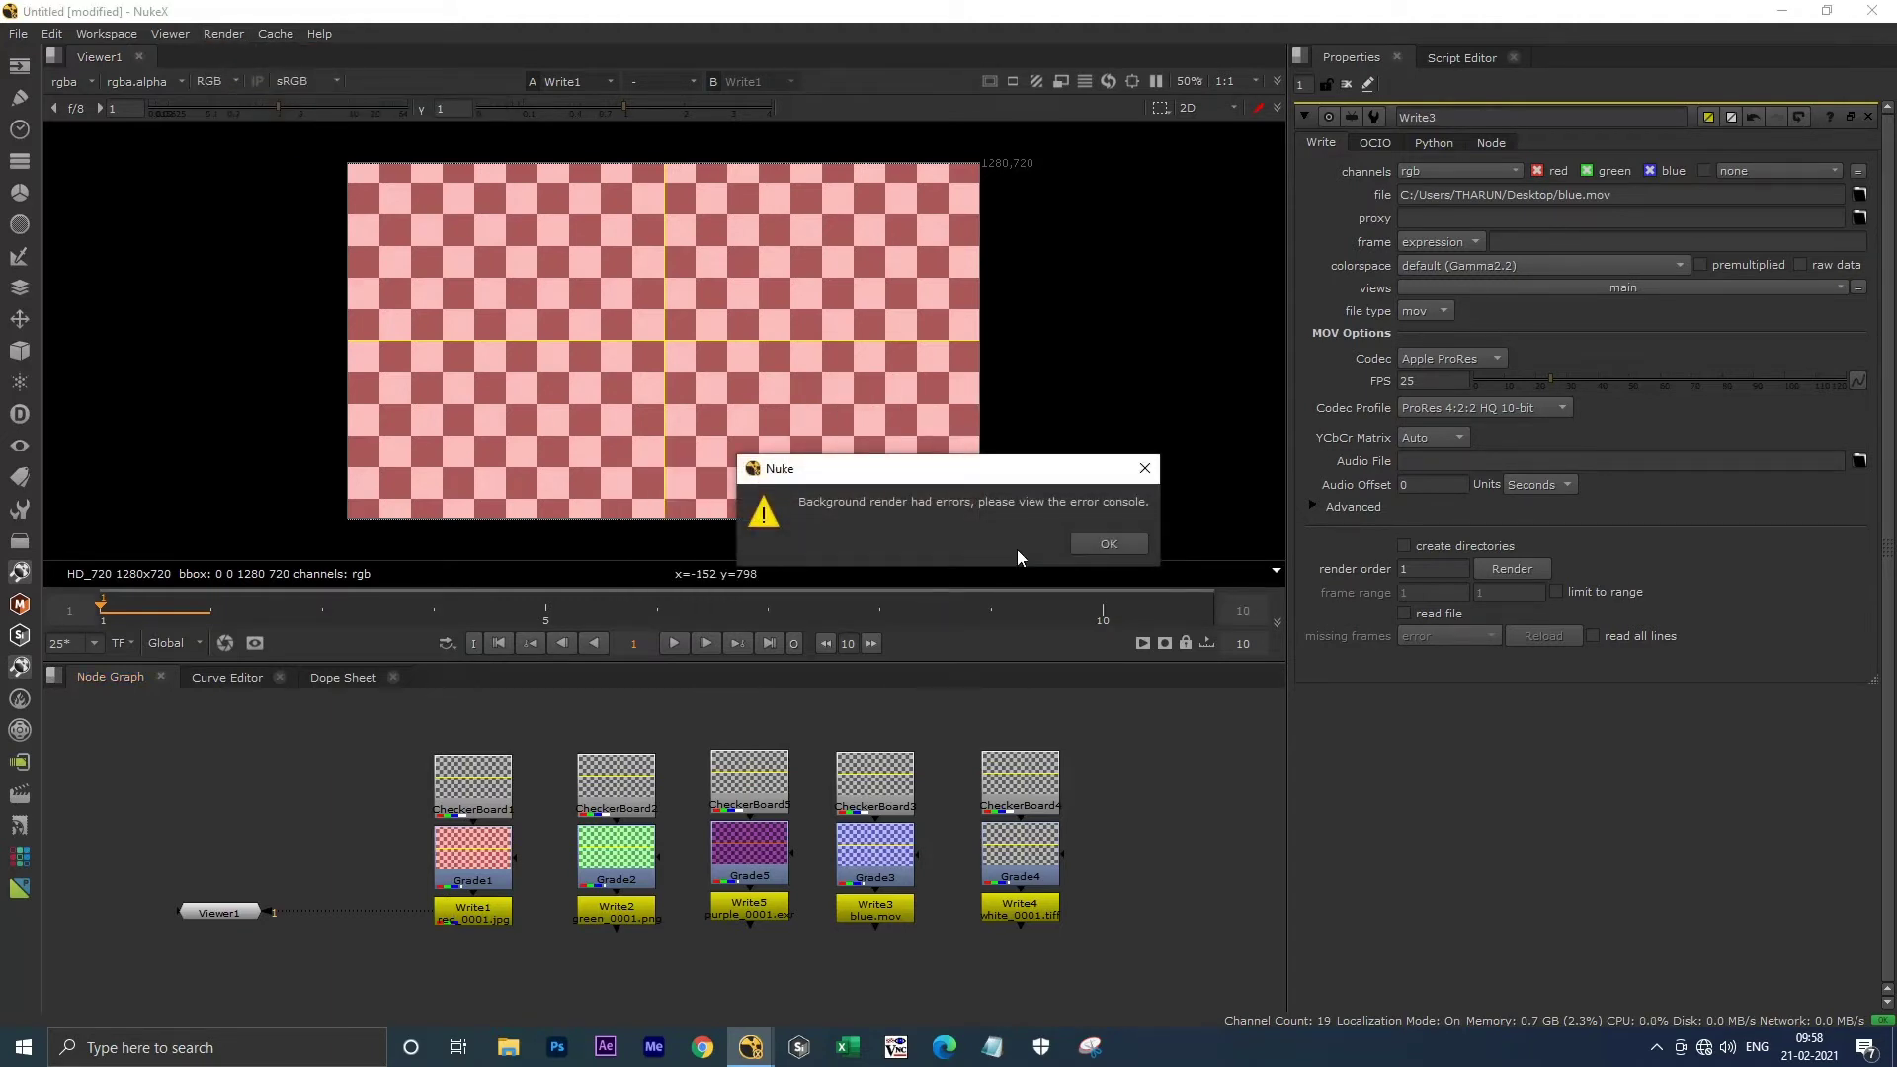
click(1095, 543)
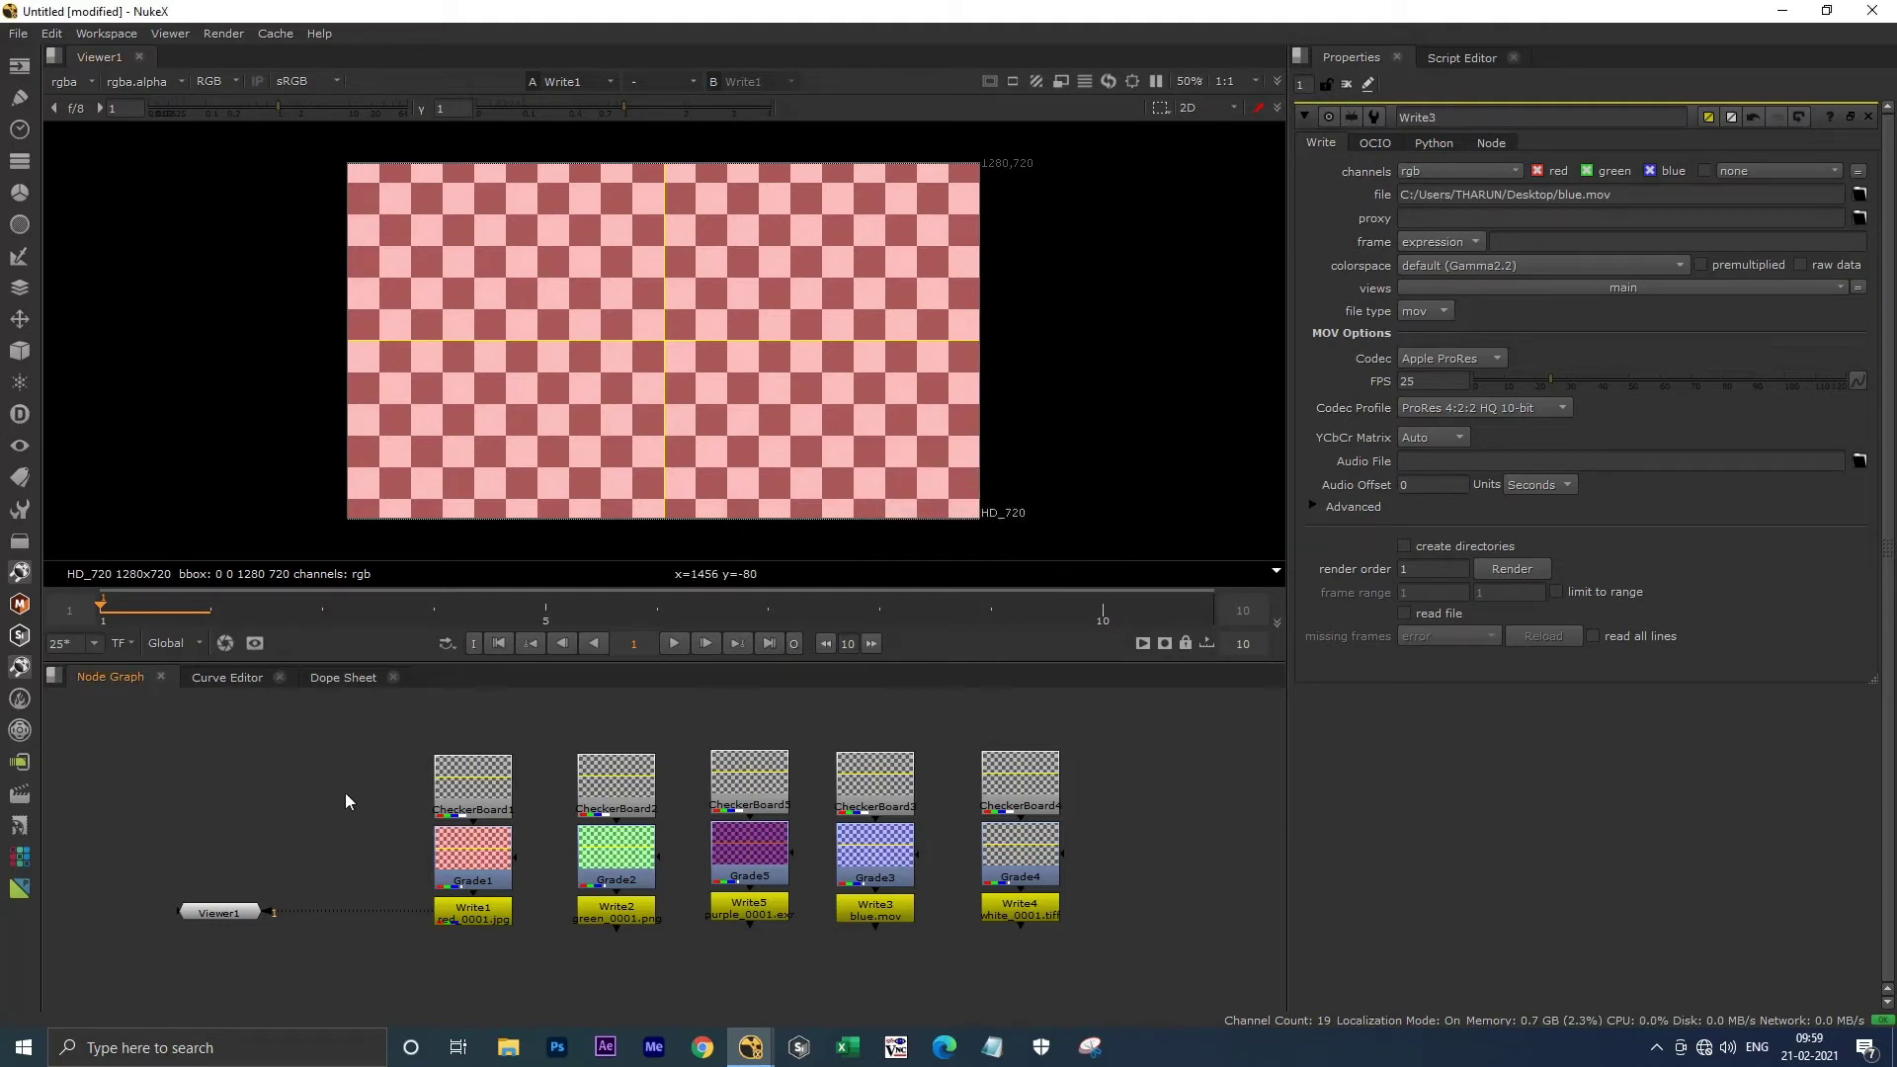
Delete Viewer1, background-render Write1 for frames 1-10, and widen the render list.
drag(329, 859, 145, 976)
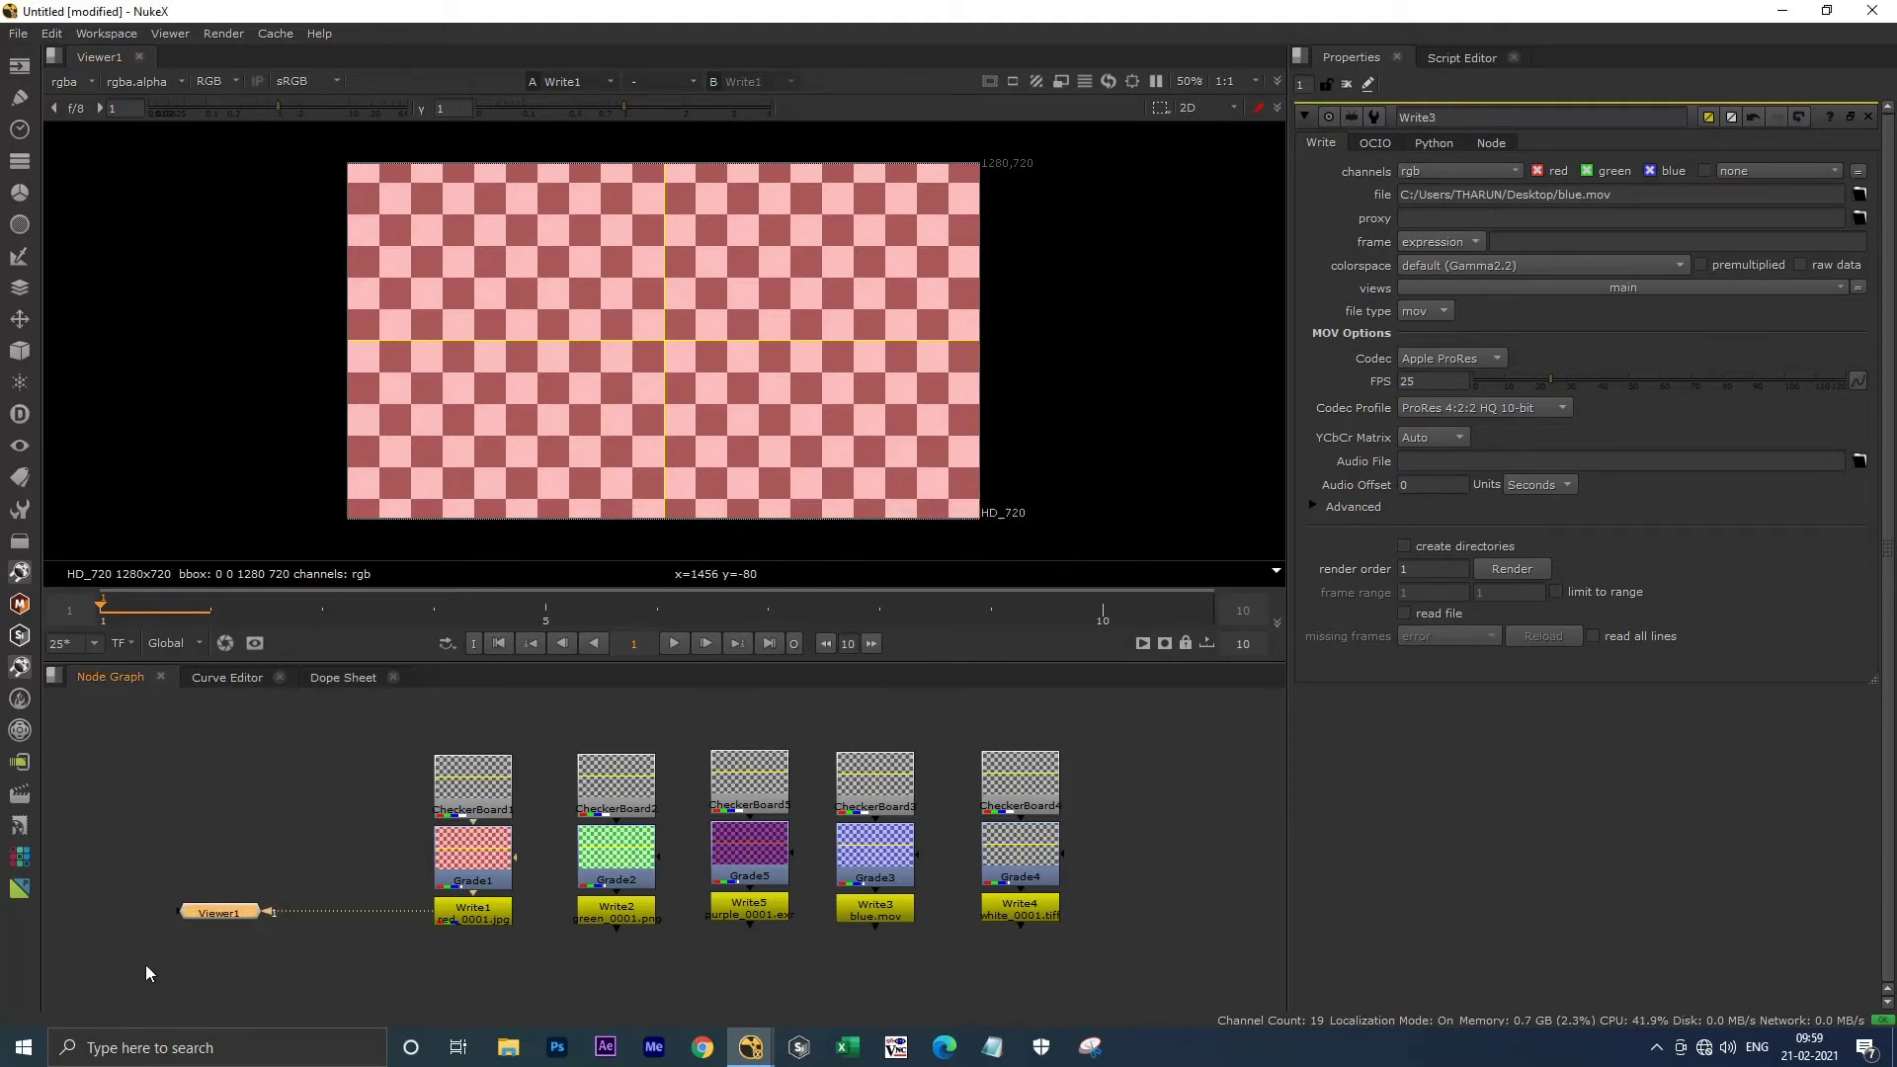
key(Delete)
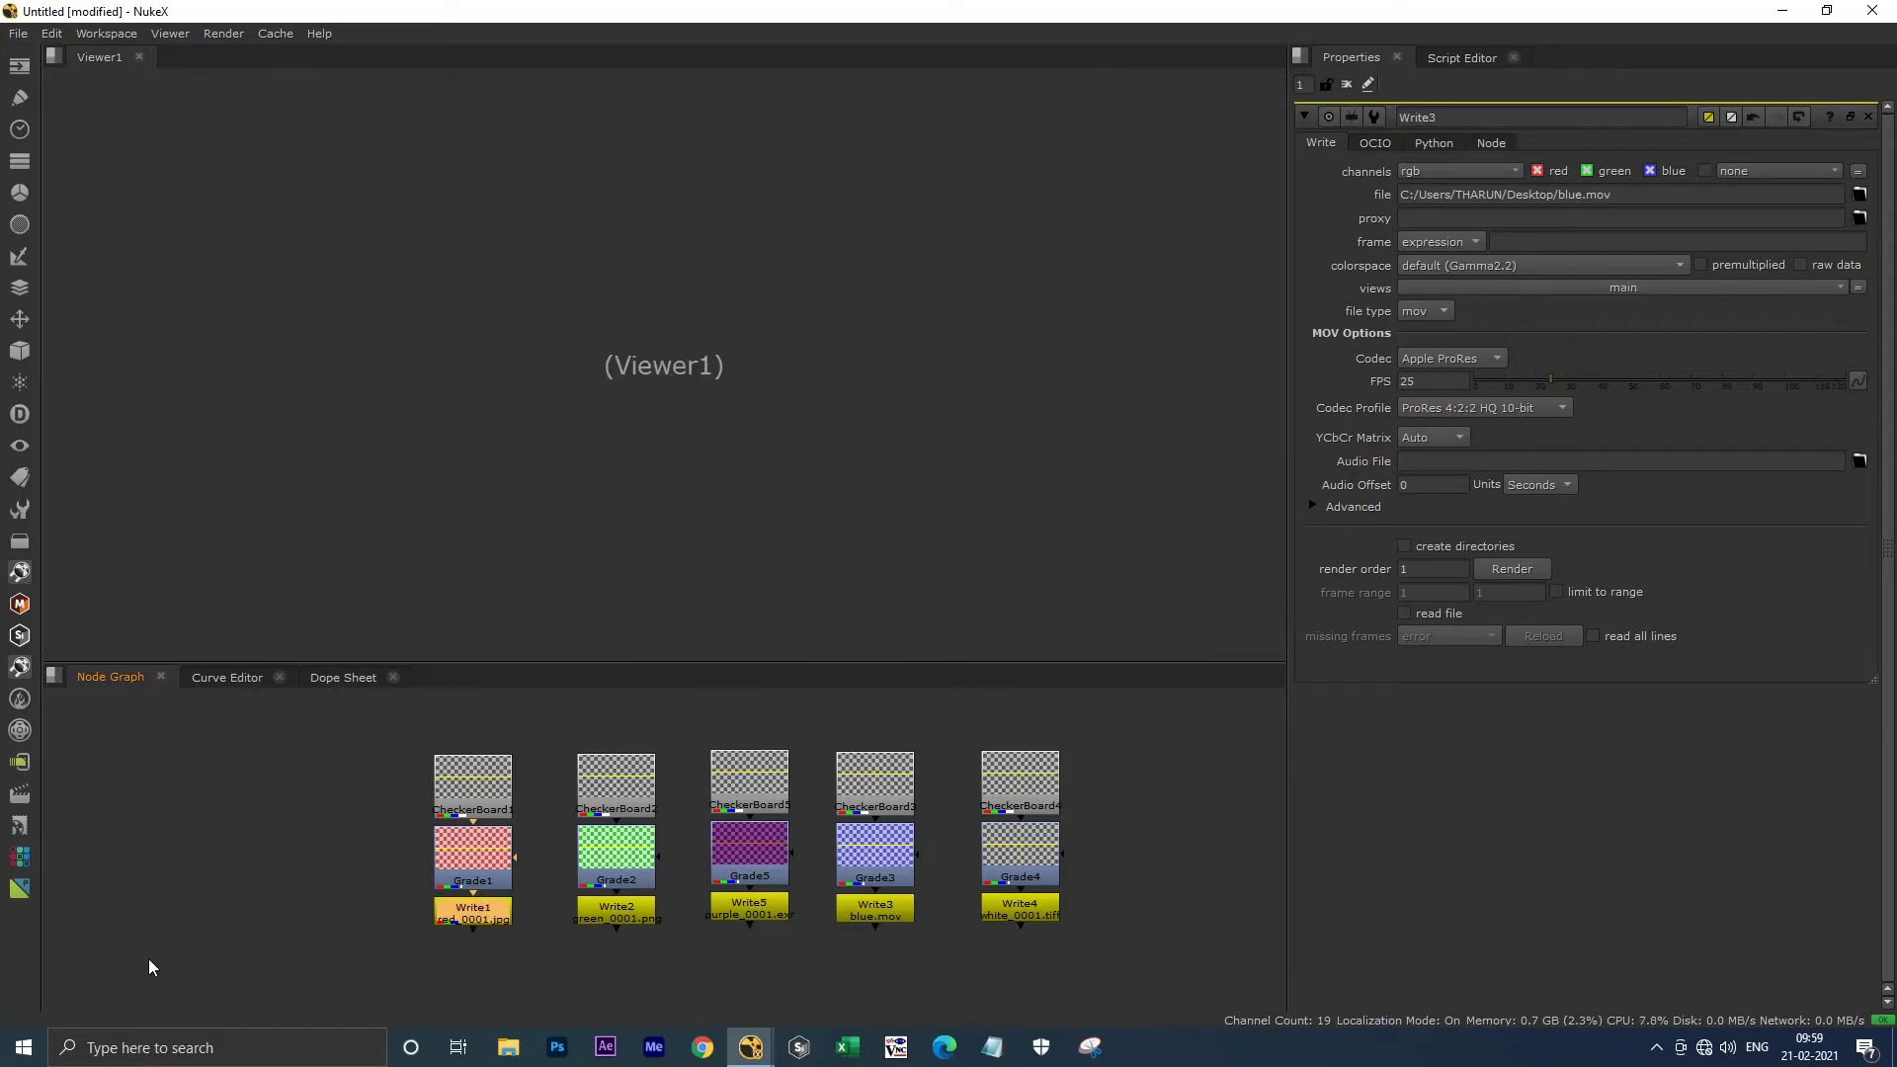
double_click(480, 919)
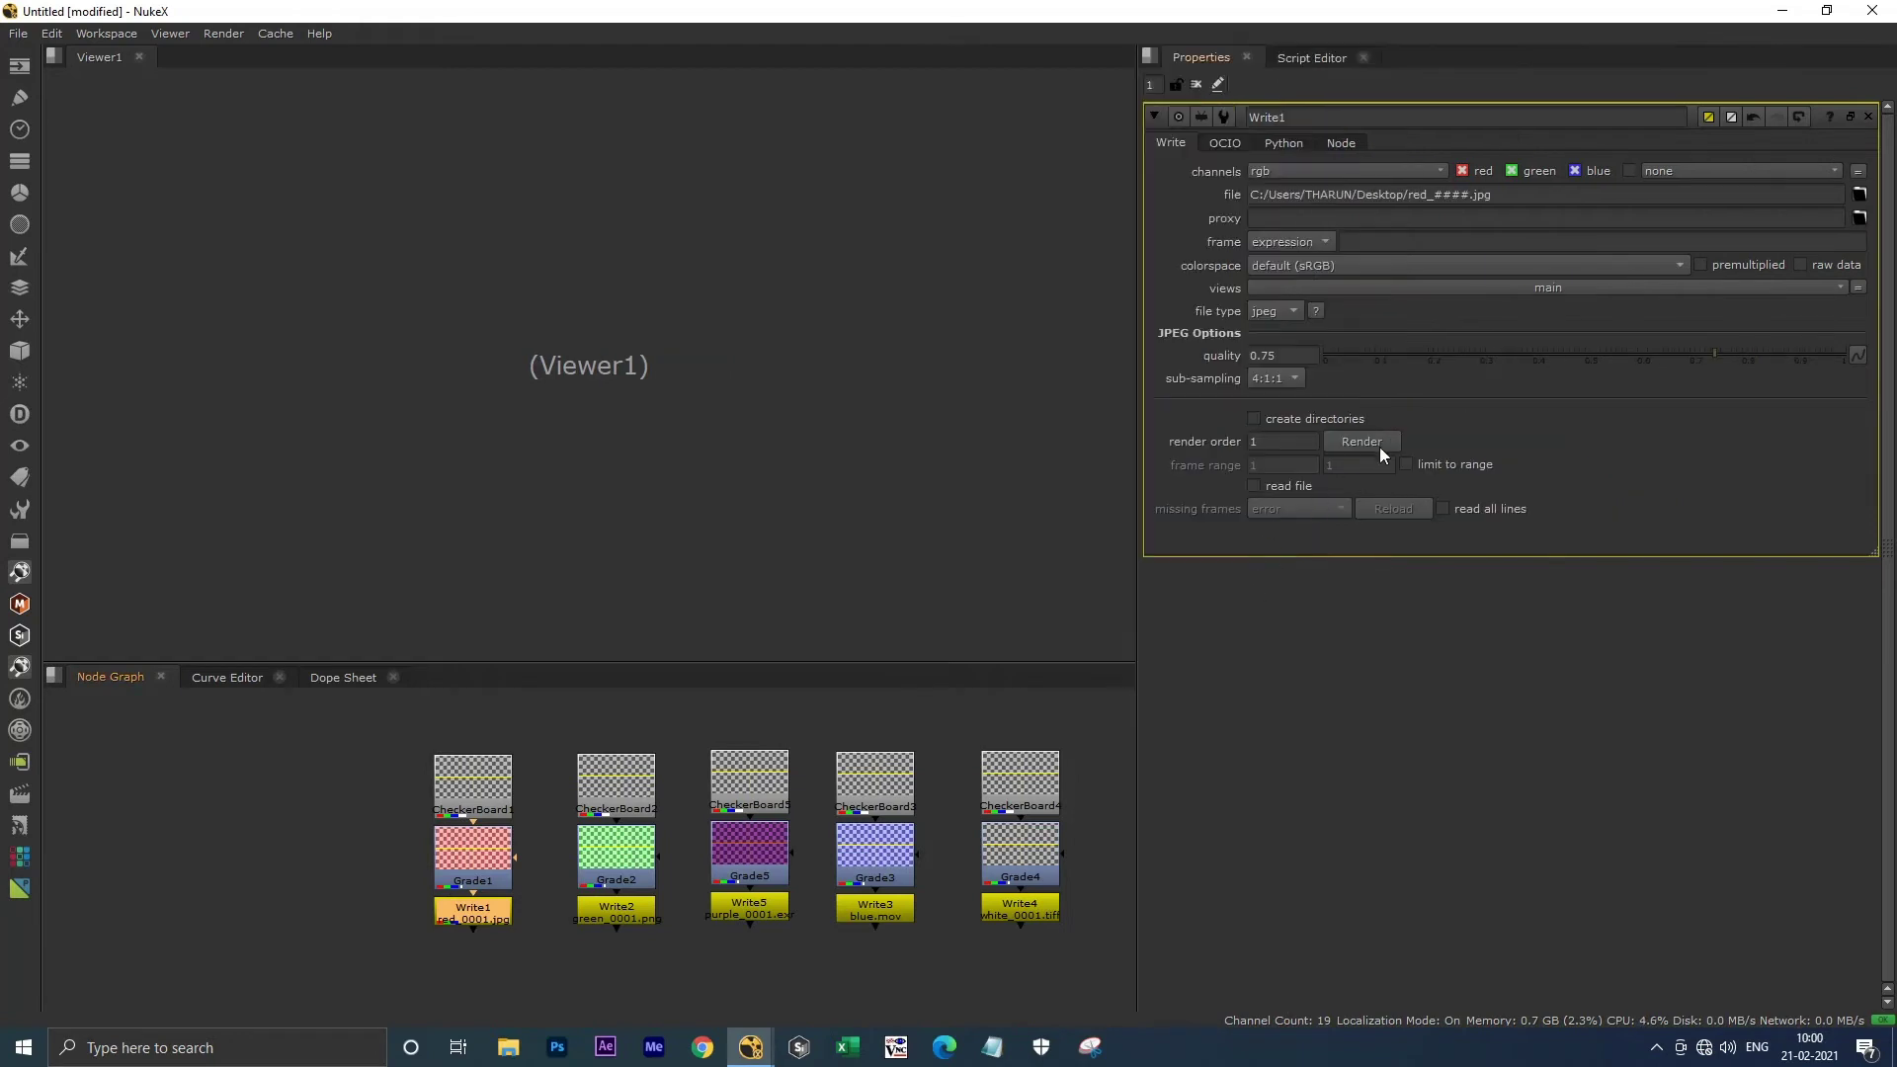
click(1363, 442)
click(929, 563)
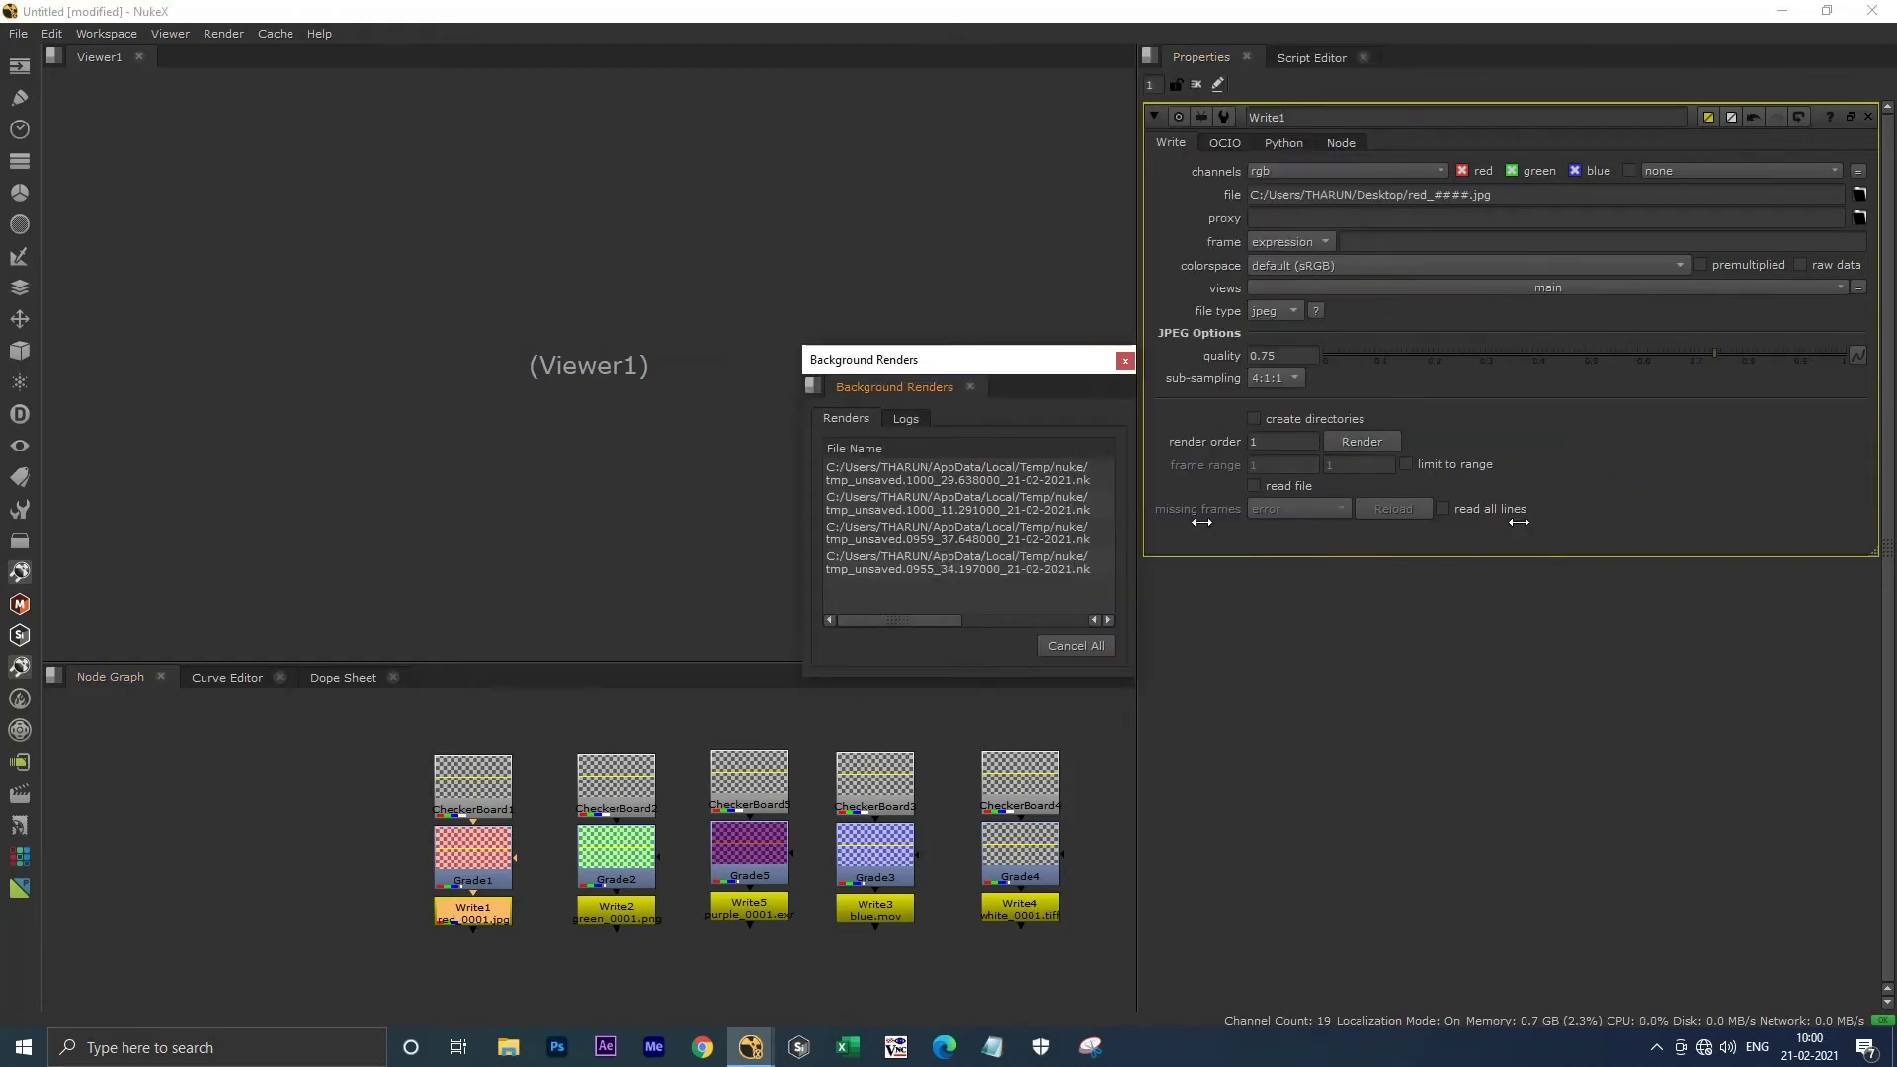
drag(1095, 525, 1888, 525)
drag(1645, 379, 1340, 417)
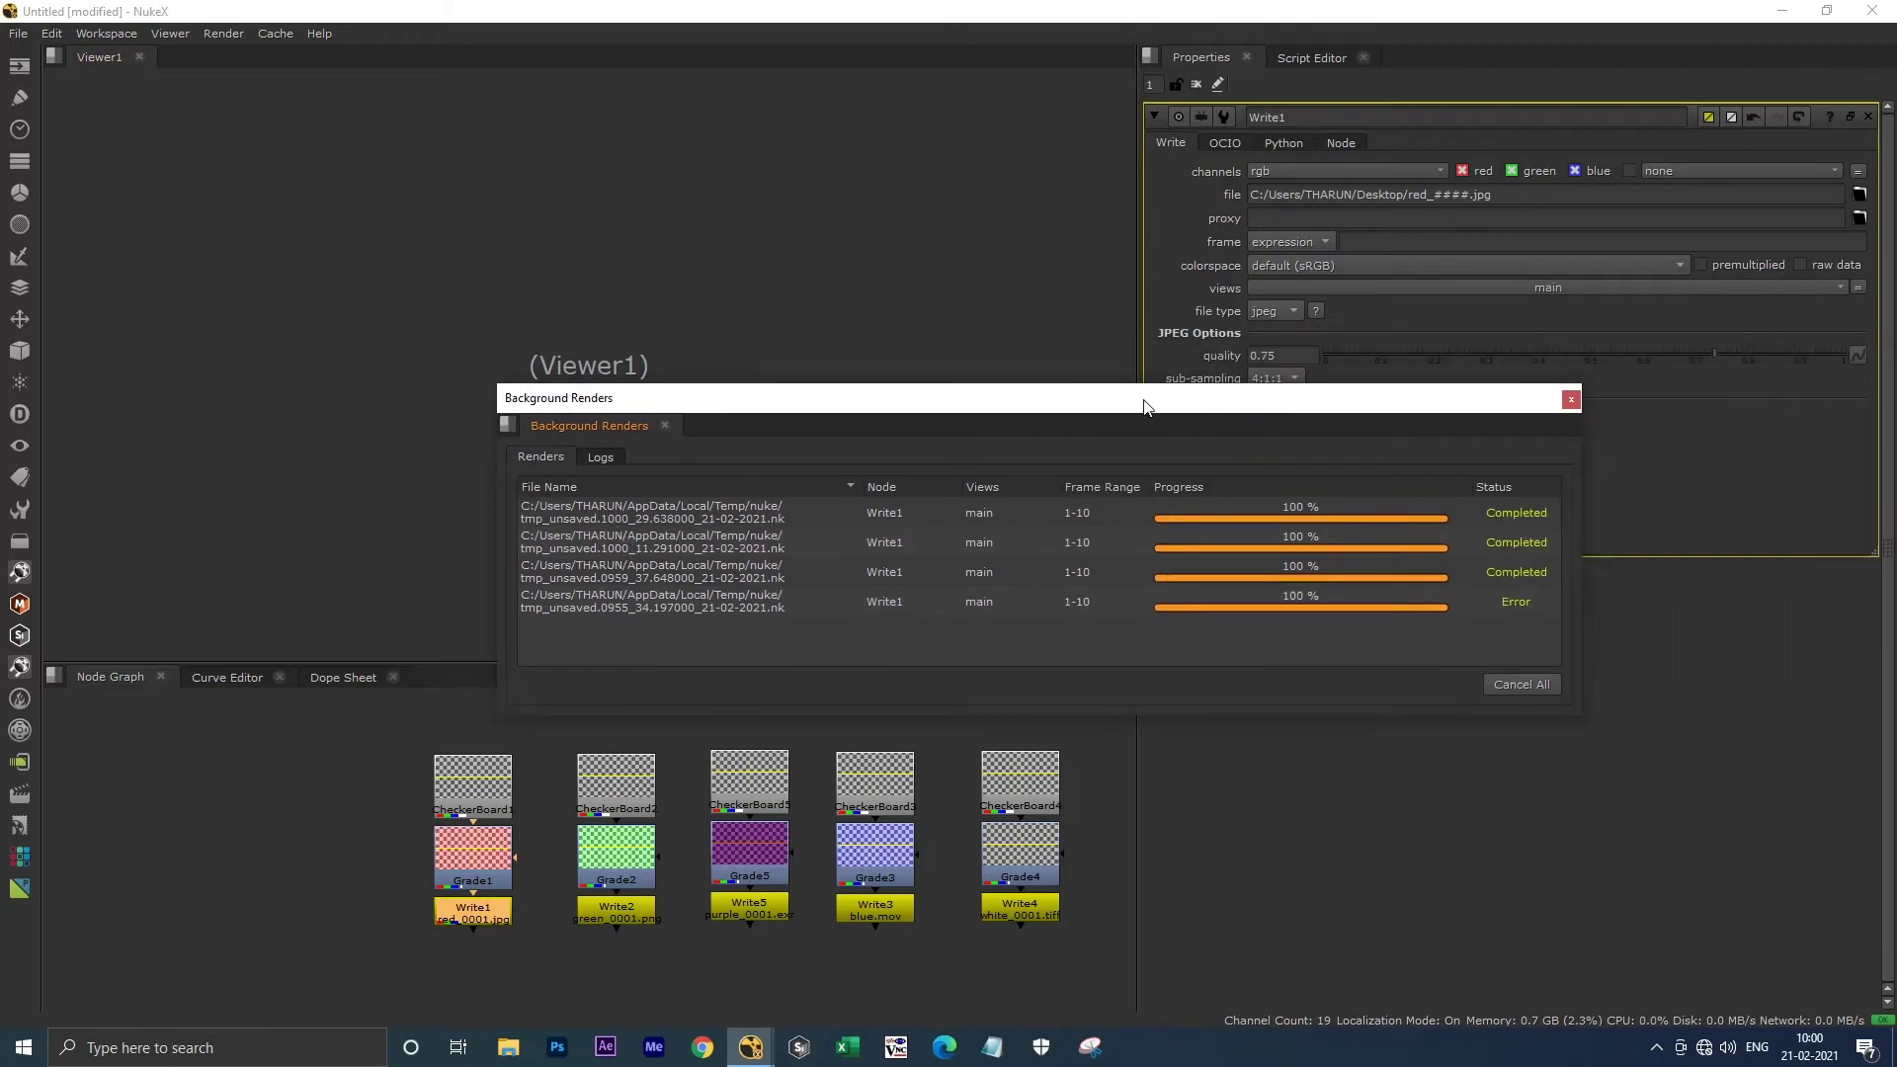
drag(1139, 401, 750, 197)
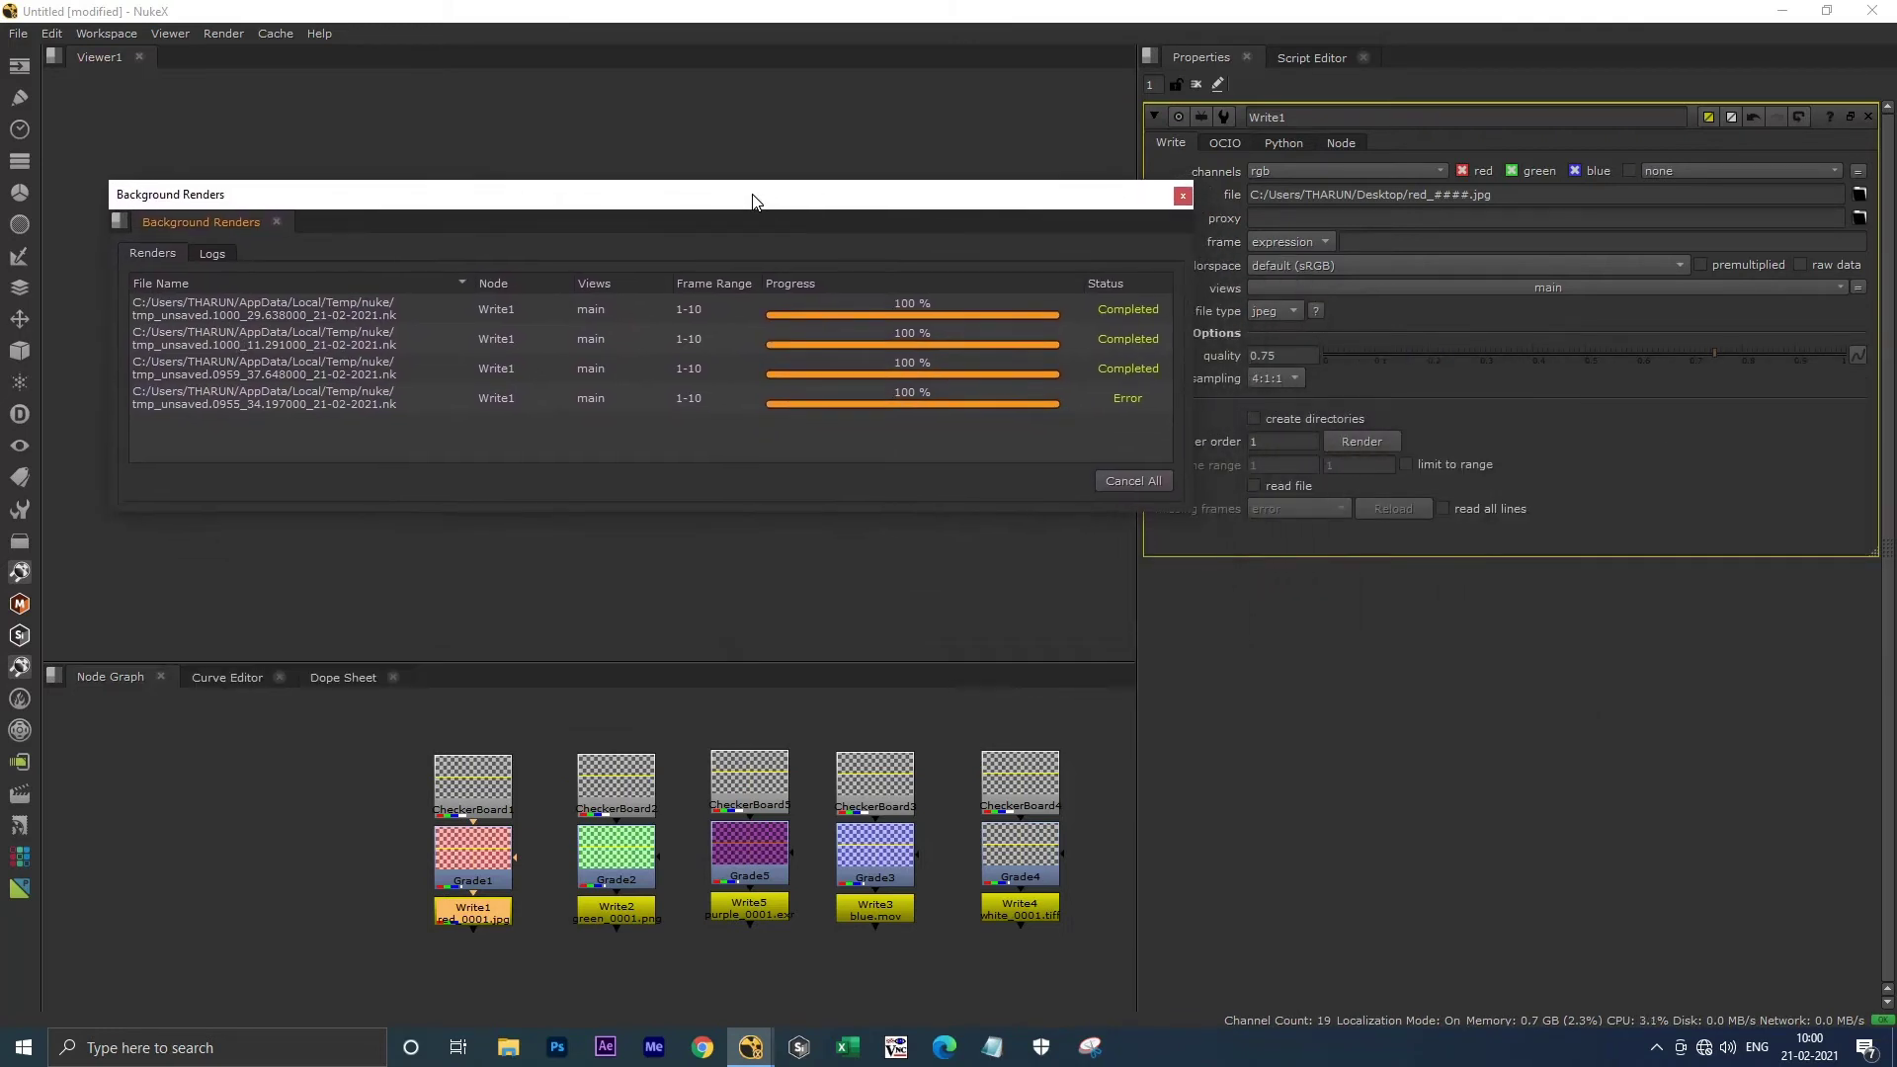
Background-render Write2 and Write5 for frames 1-10.
click(644, 919)
click(1373, 425)
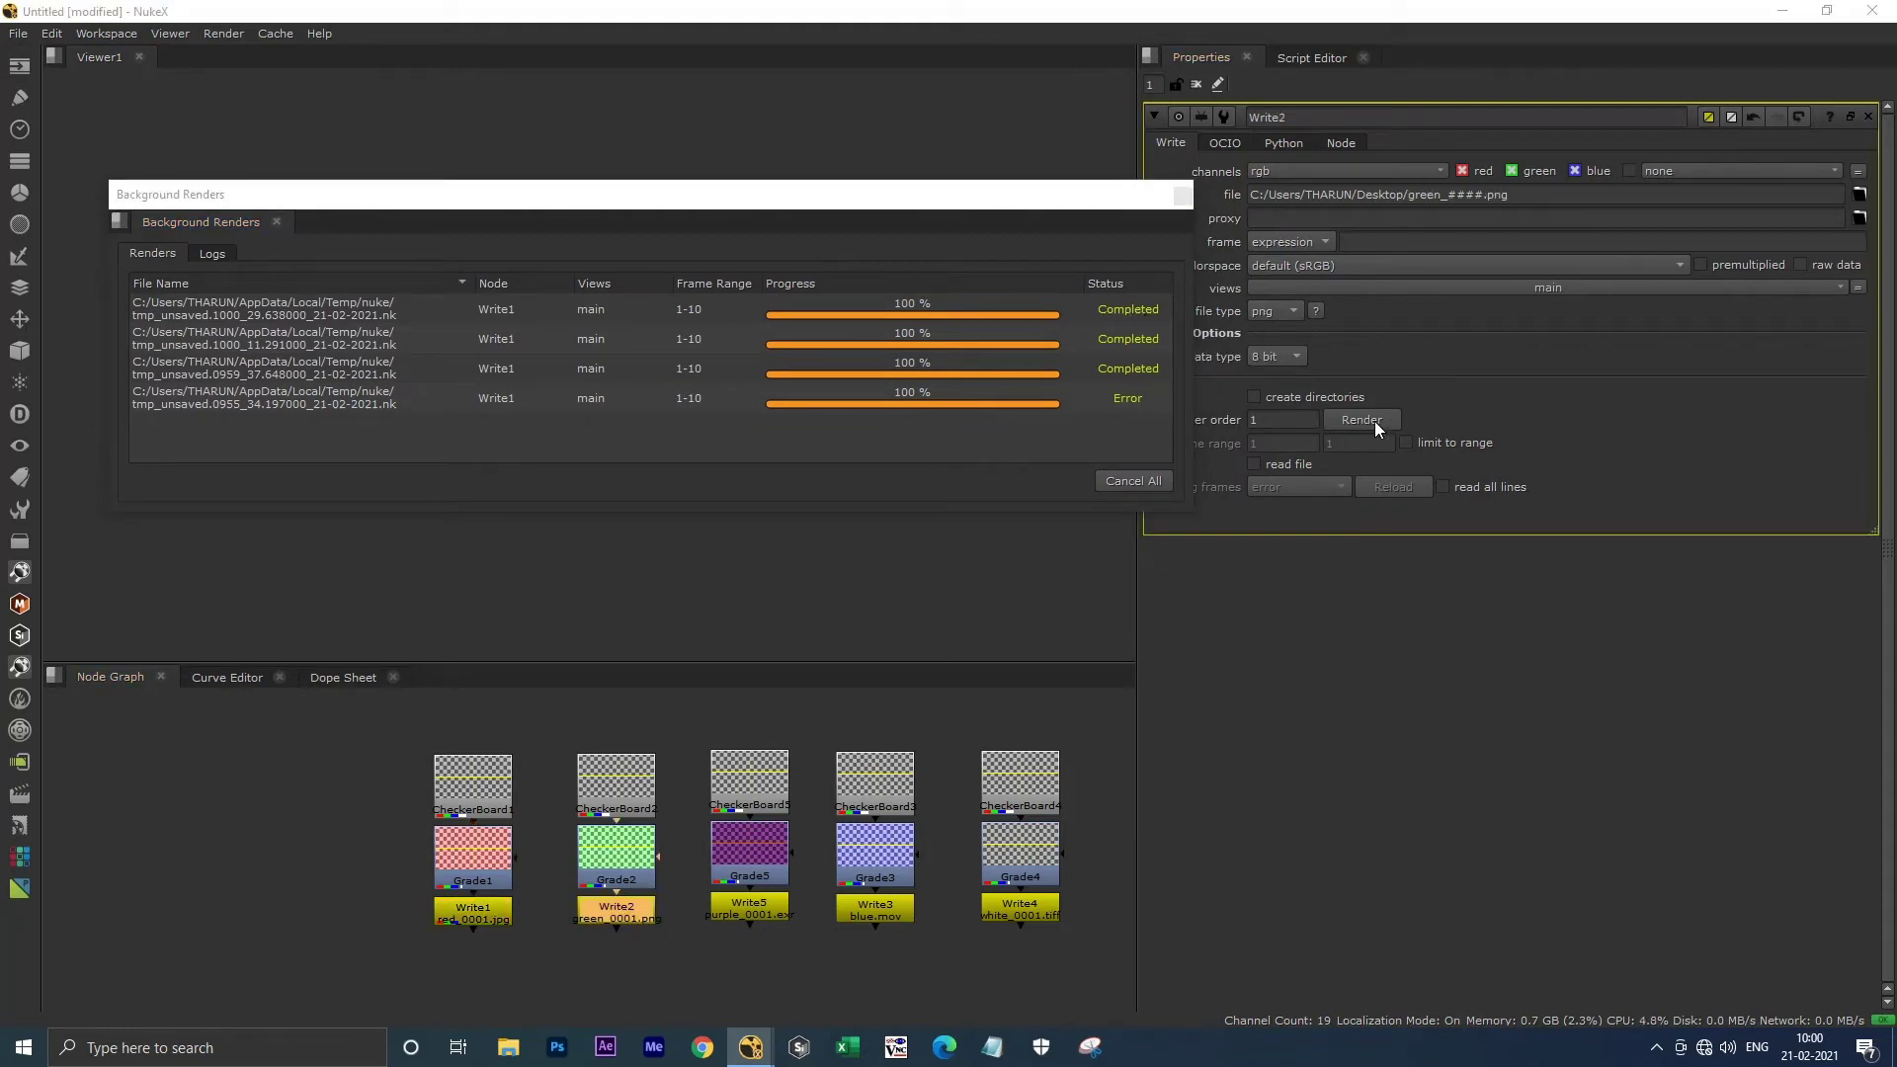
click(901, 568)
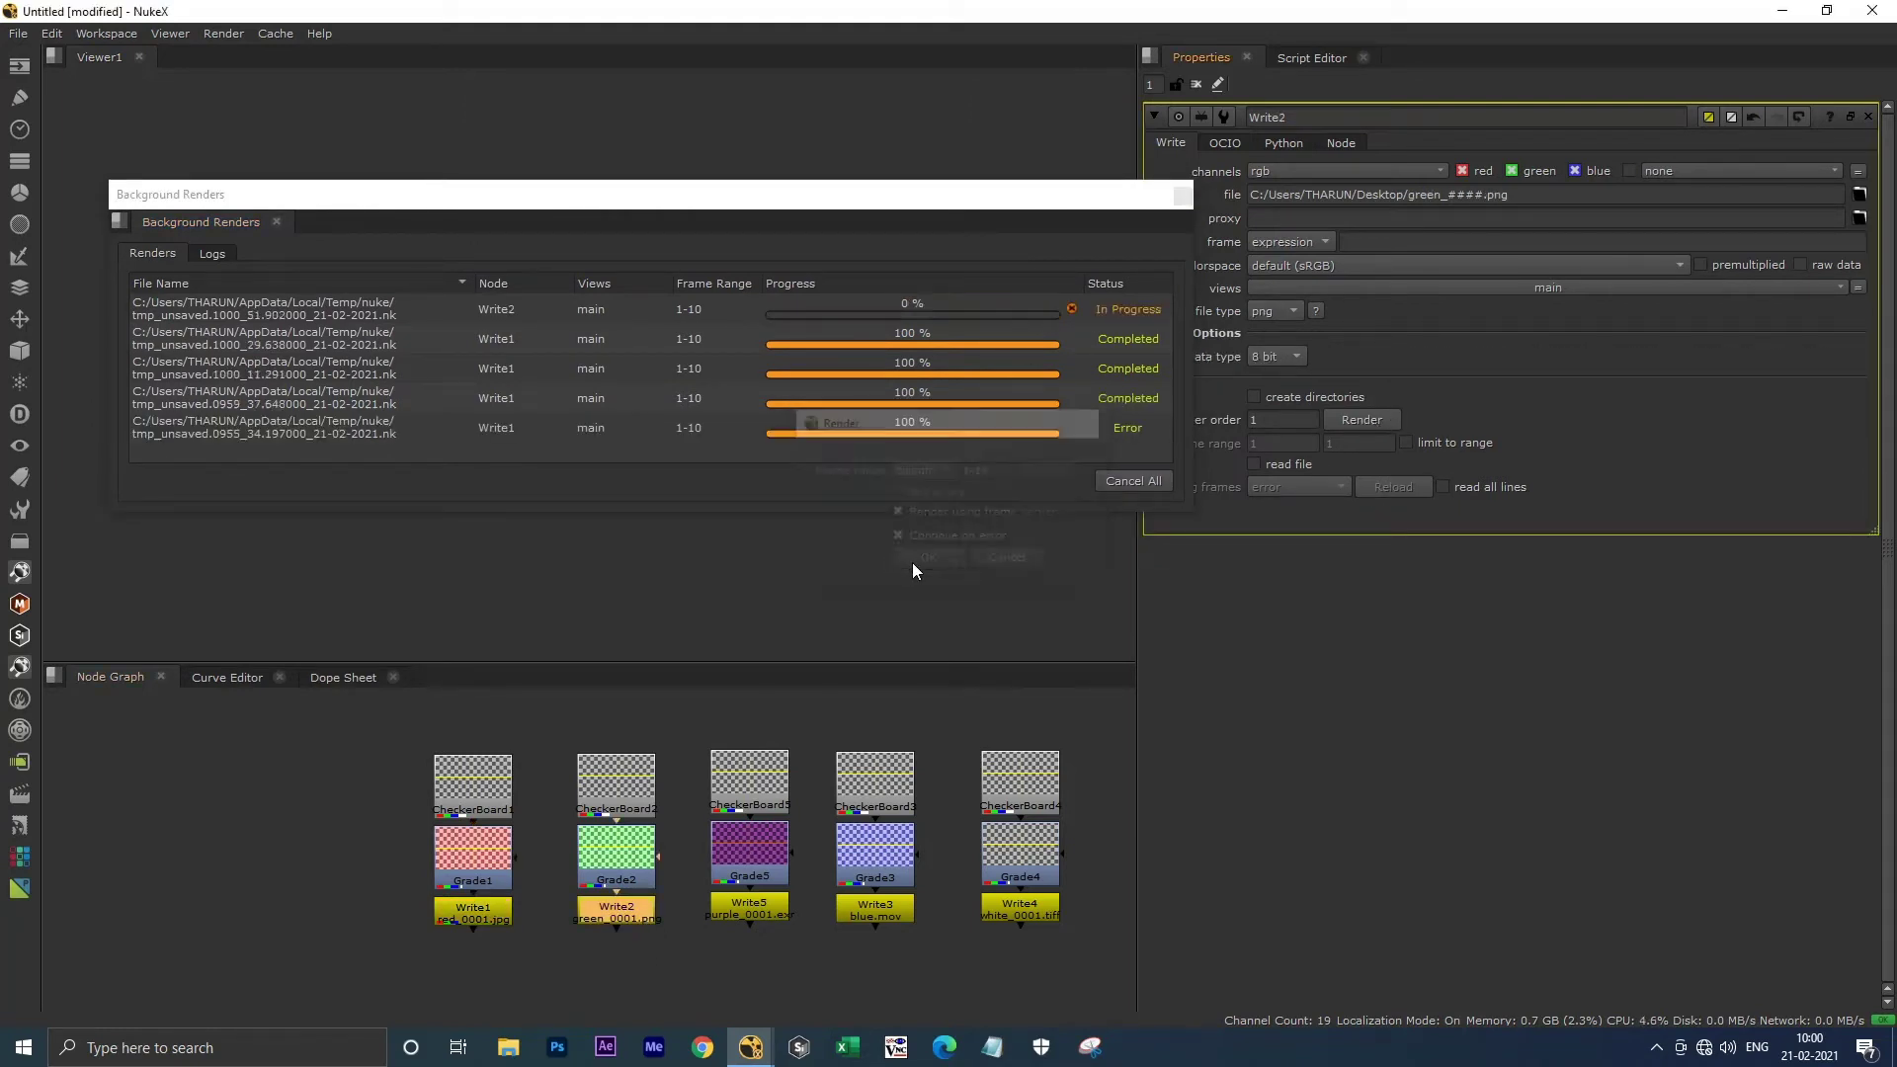
click(777, 911)
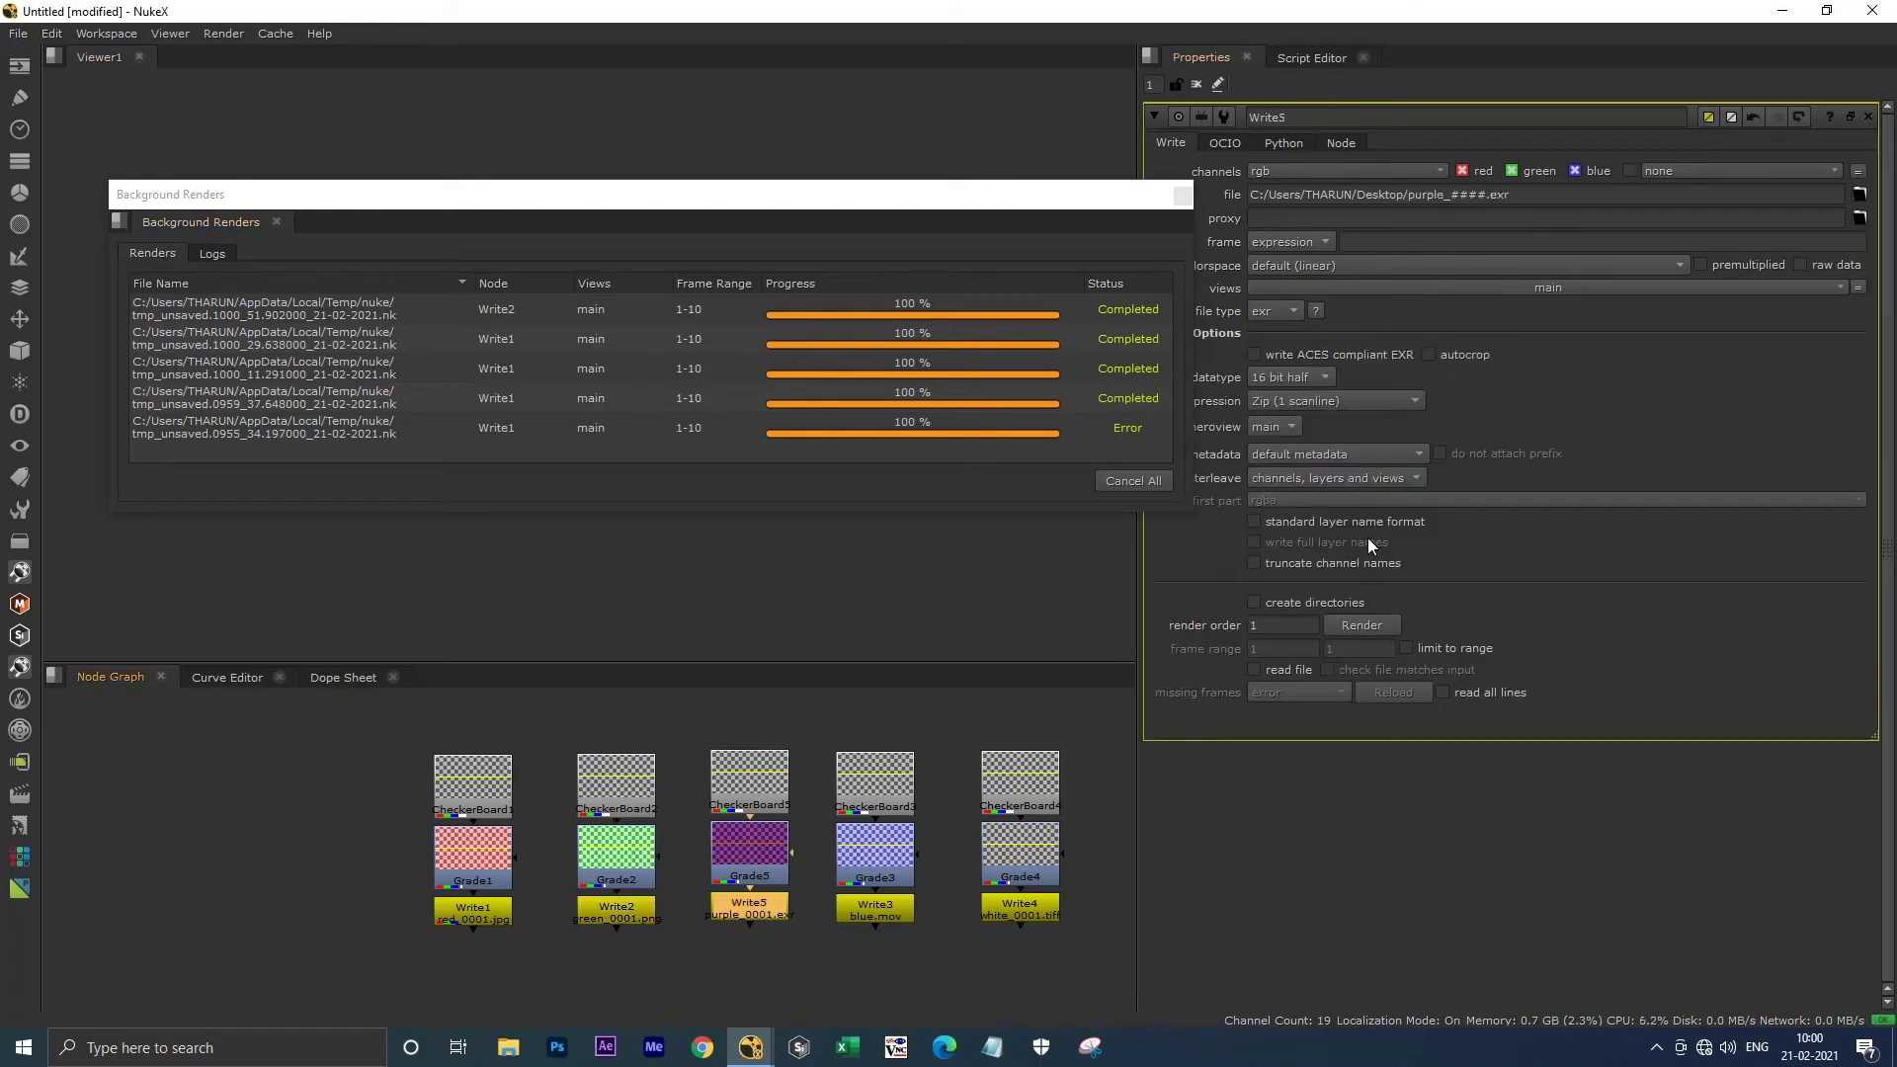
click(1362, 627)
click(929, 561)
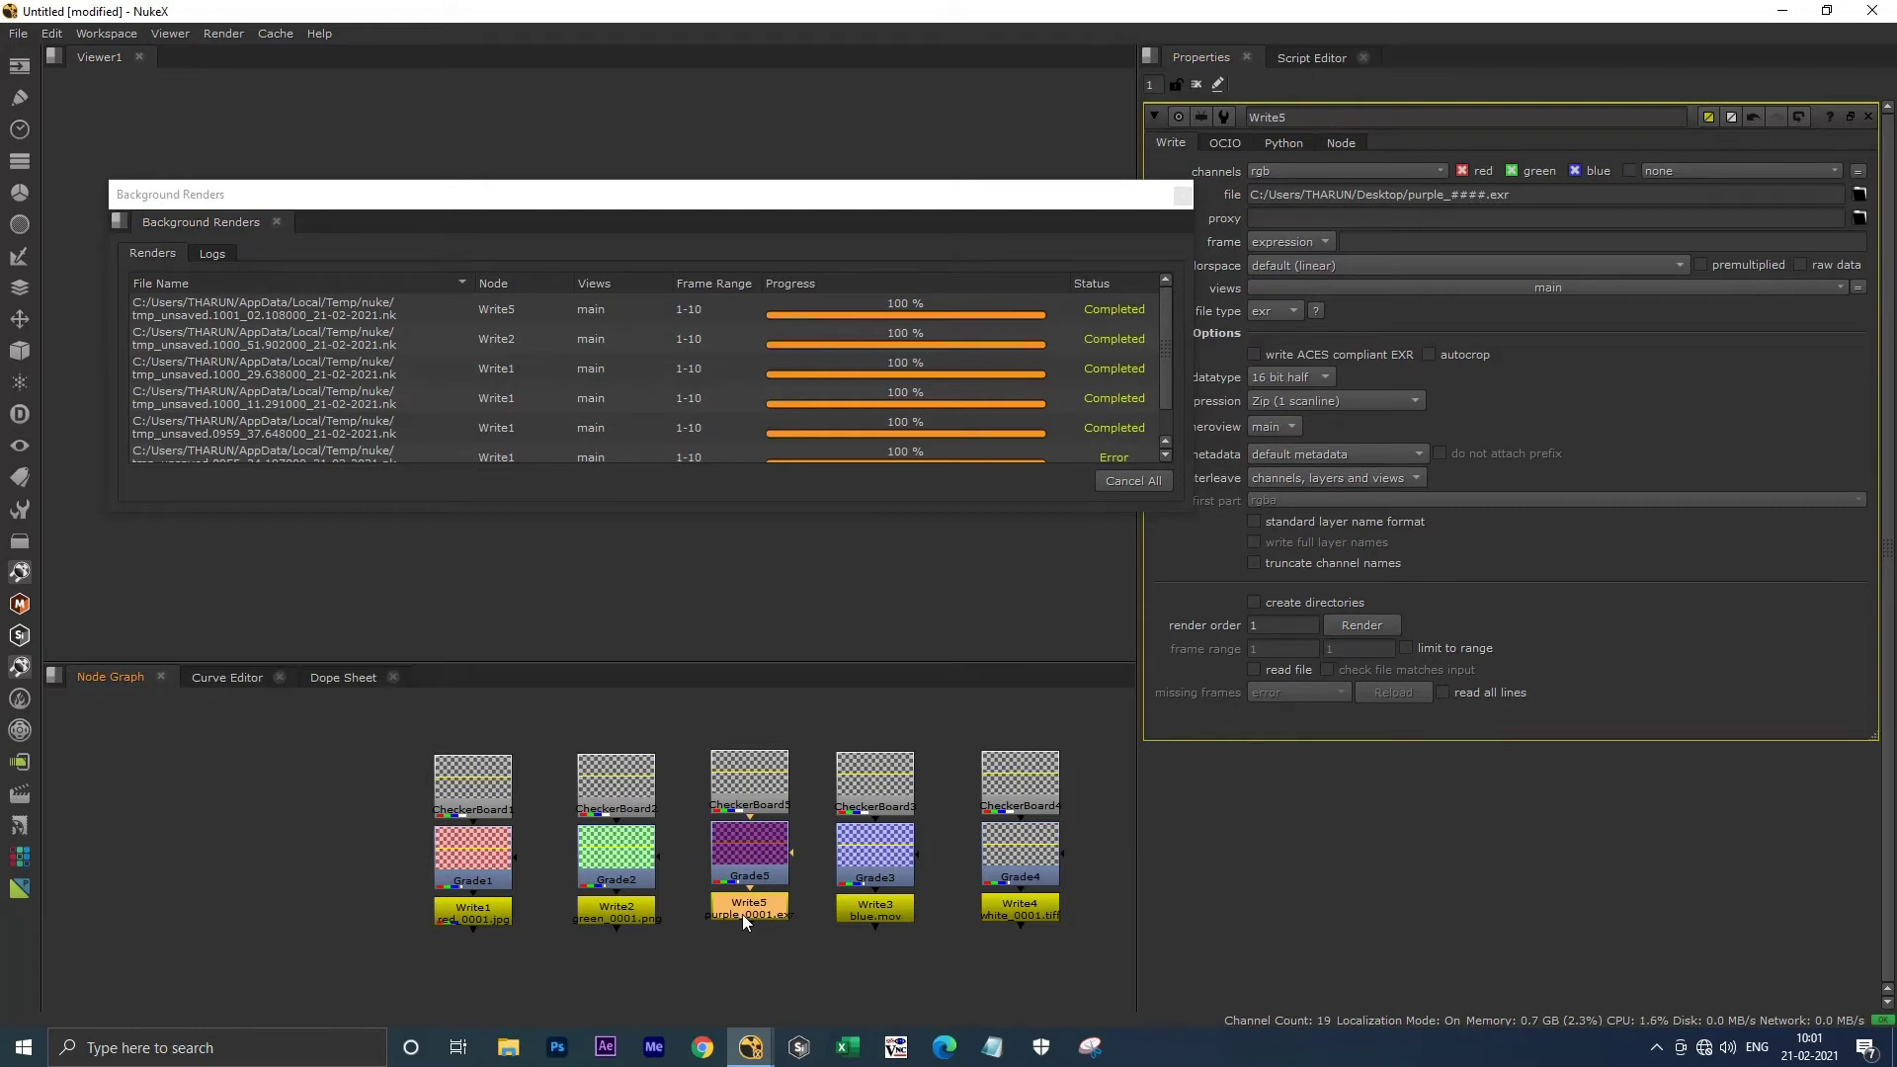
View Write5's purple checkerboard and background-render Write5 a second time.
key(1)
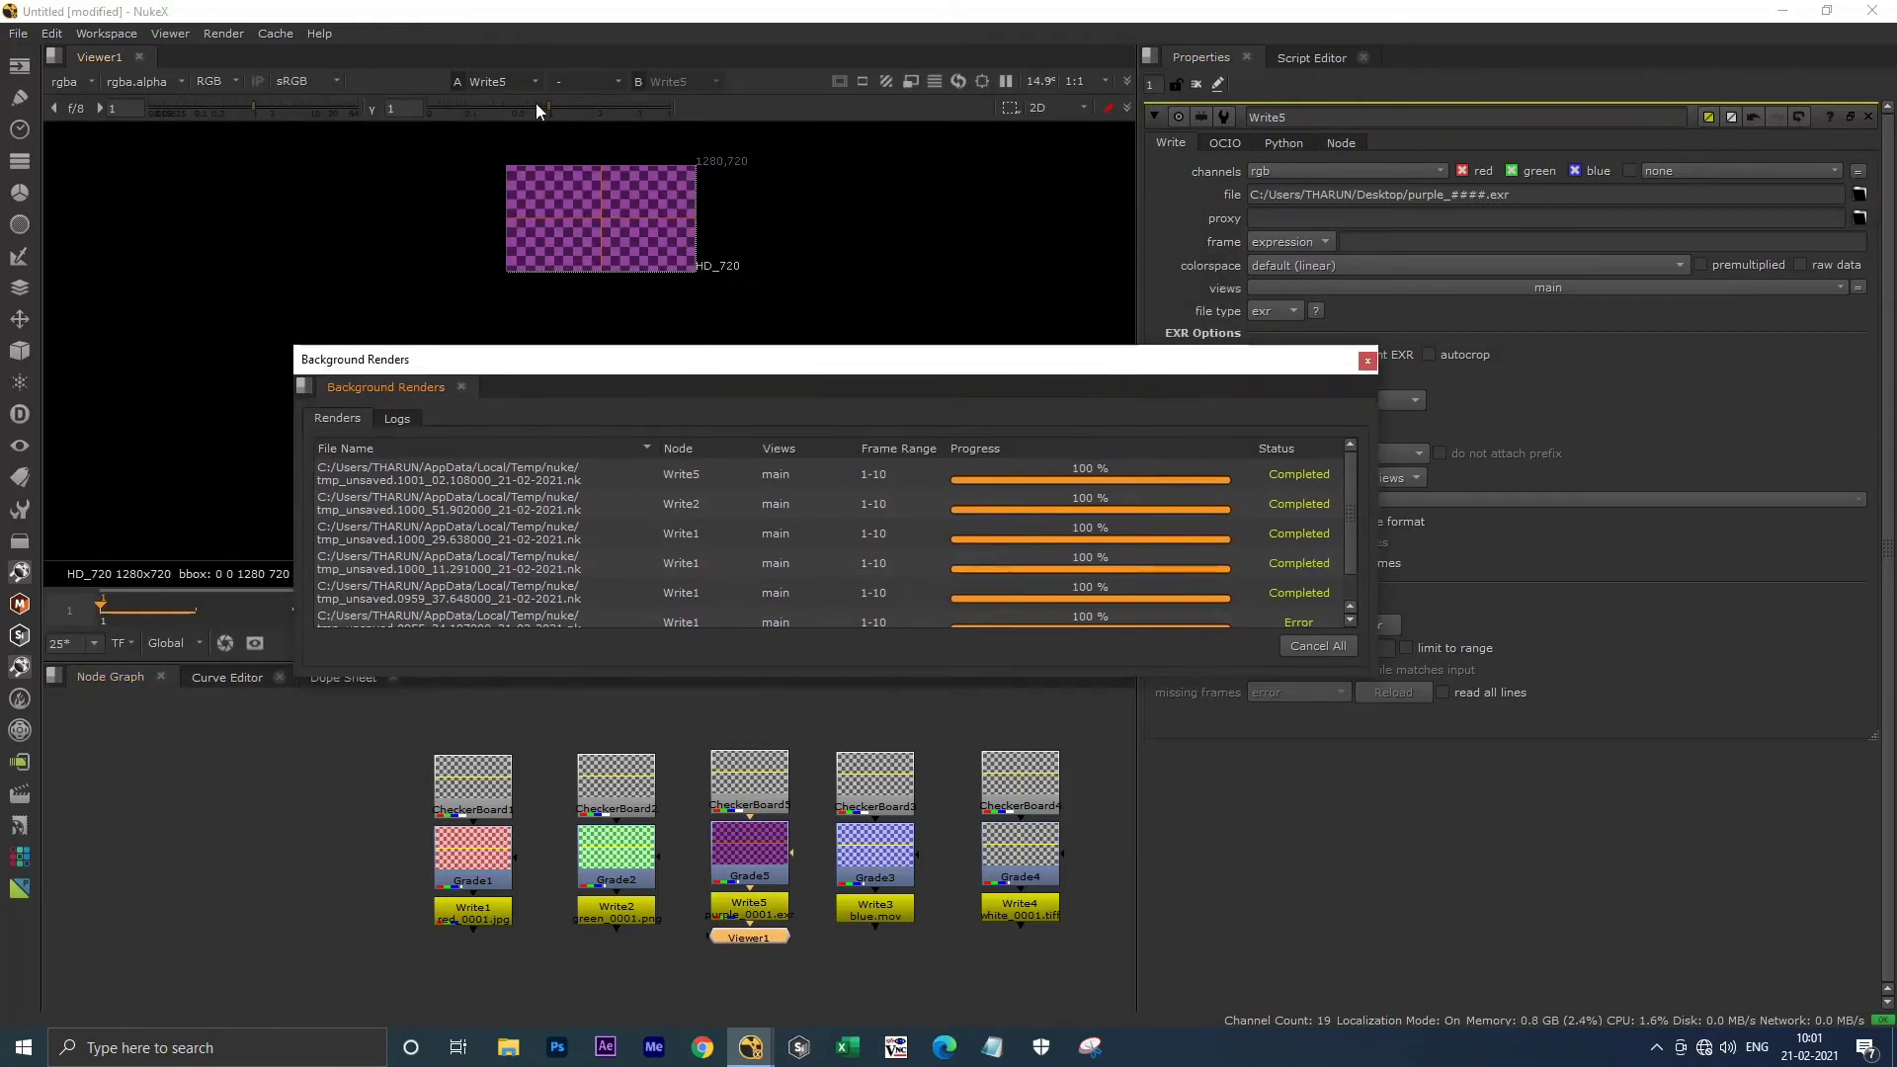
scroll(609, 222, up, 5)
drag(847, 366, 696, 221)
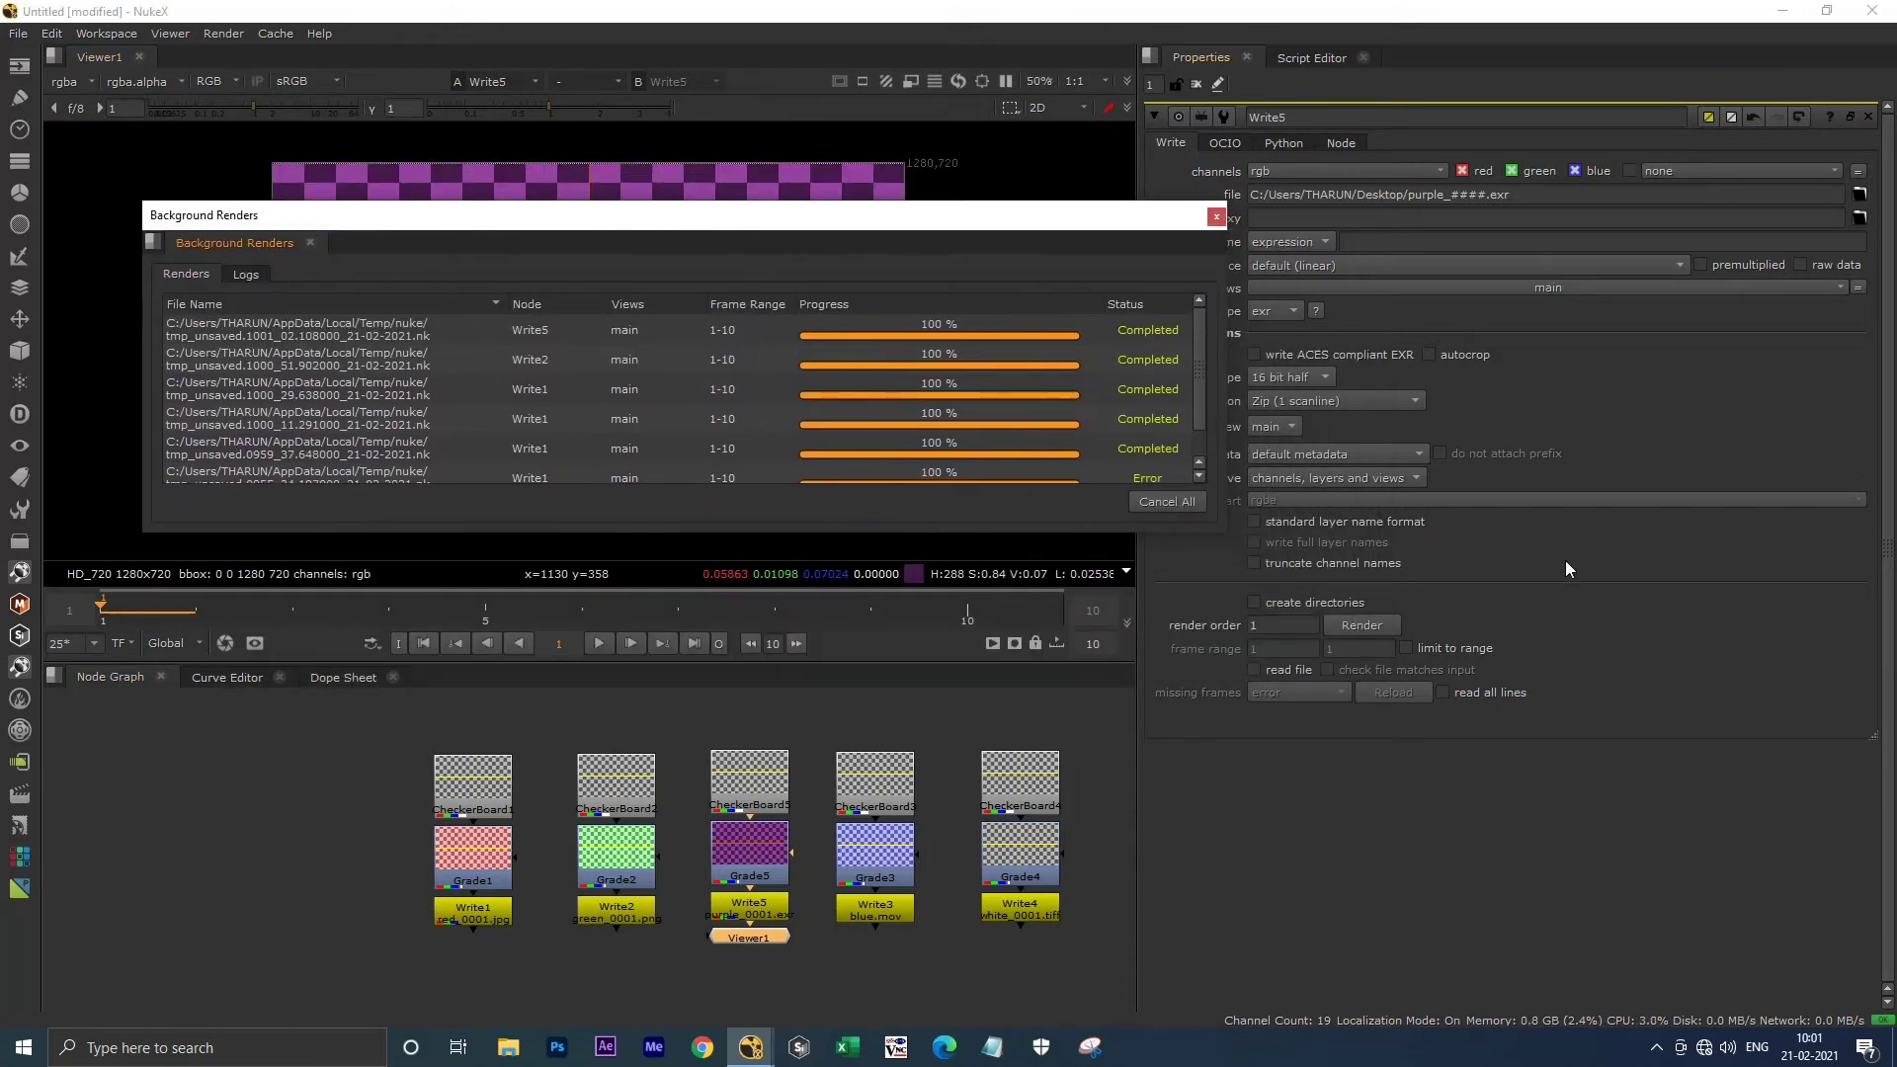
click(756, 906)
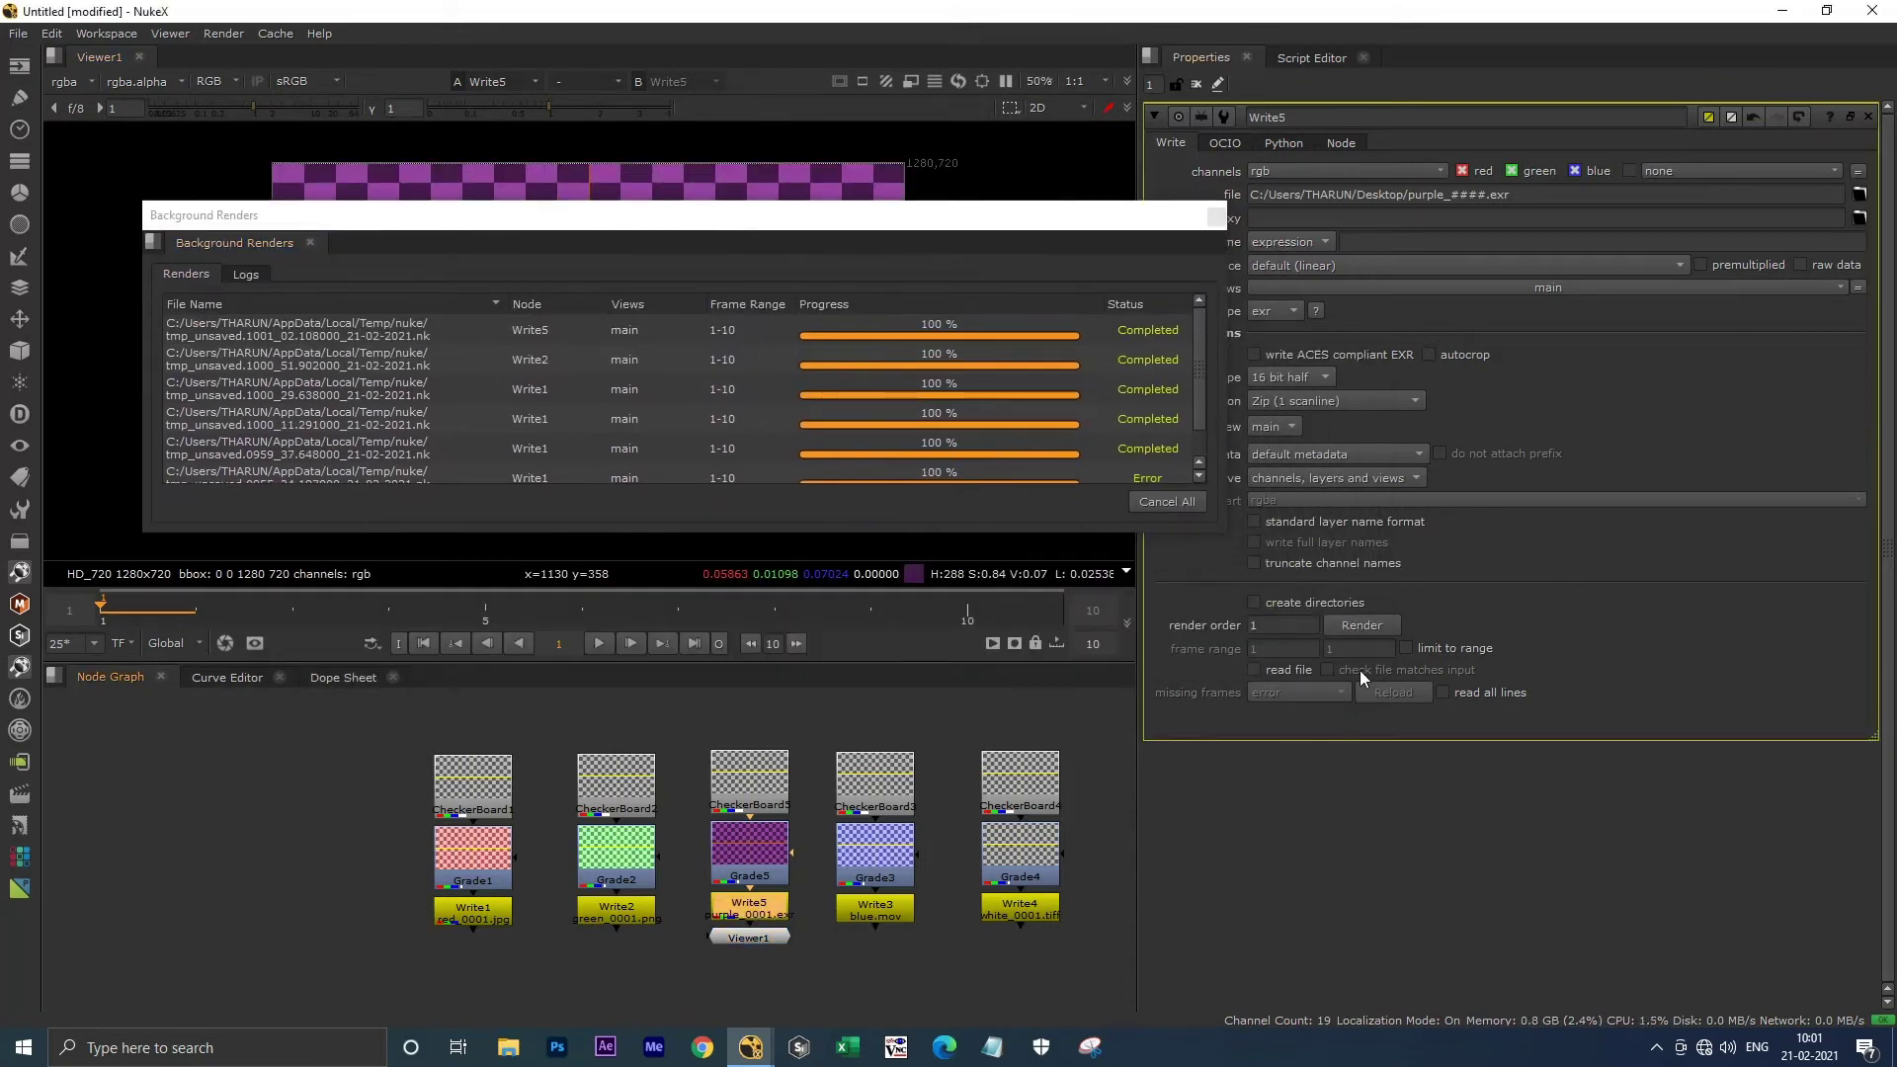
click(1362, 625)
click(946, 551)
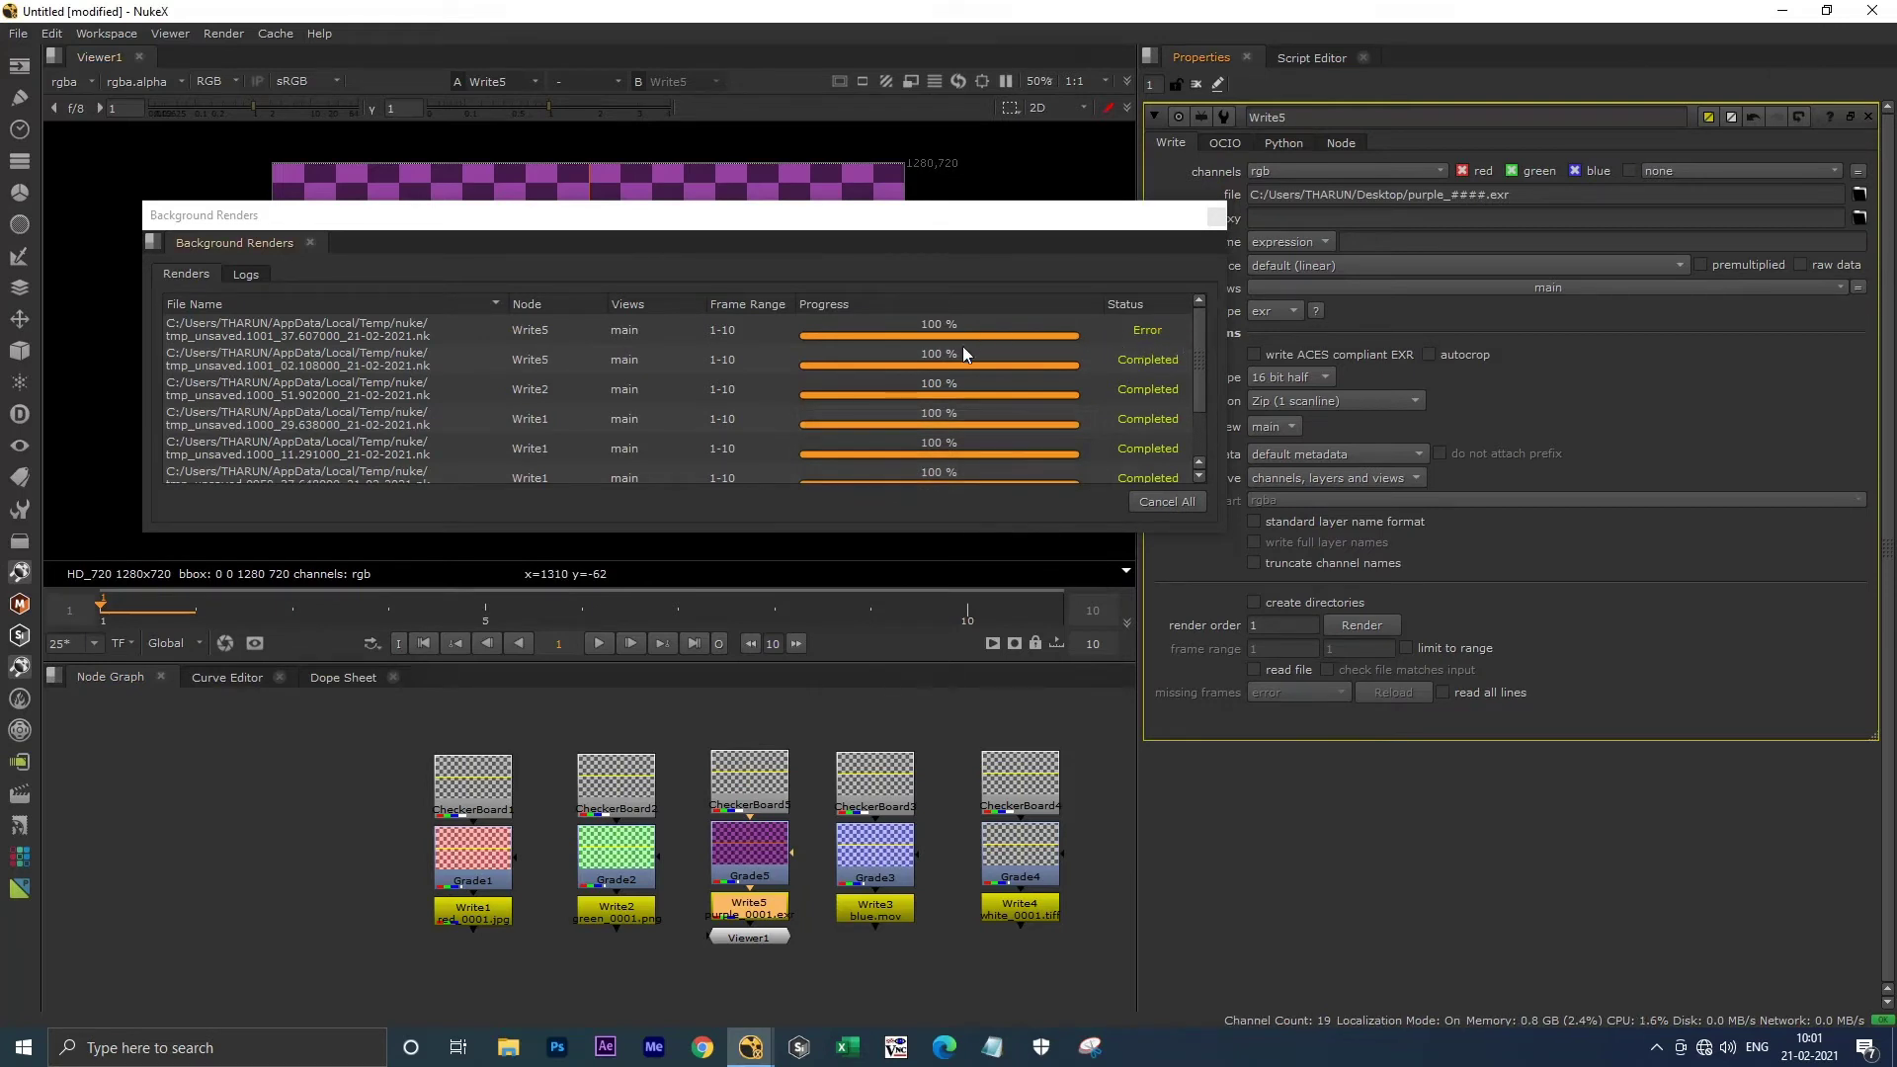
Select Write3, move the Background Renders window aside, and open Write3's Render dialog.
click(869, 919)
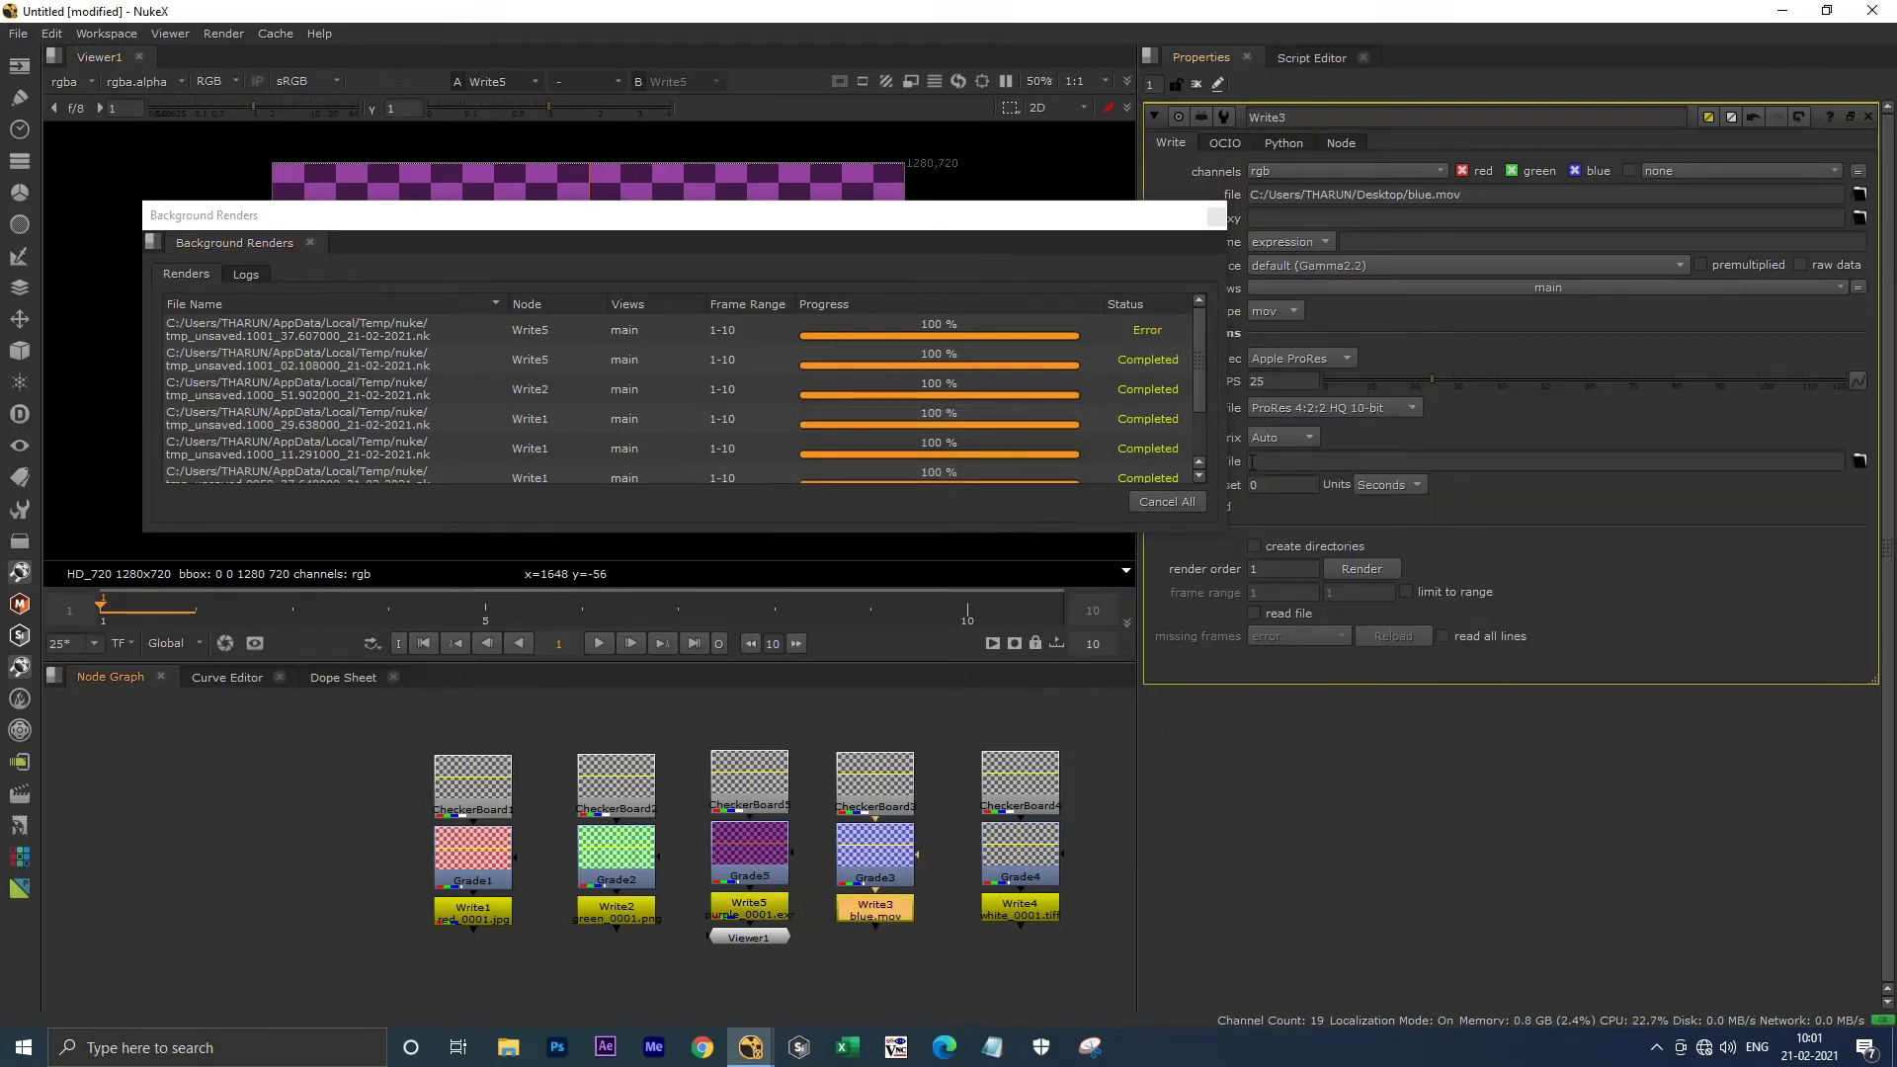
click(1130, 228)
drag(1129, 228, 1410, 716)
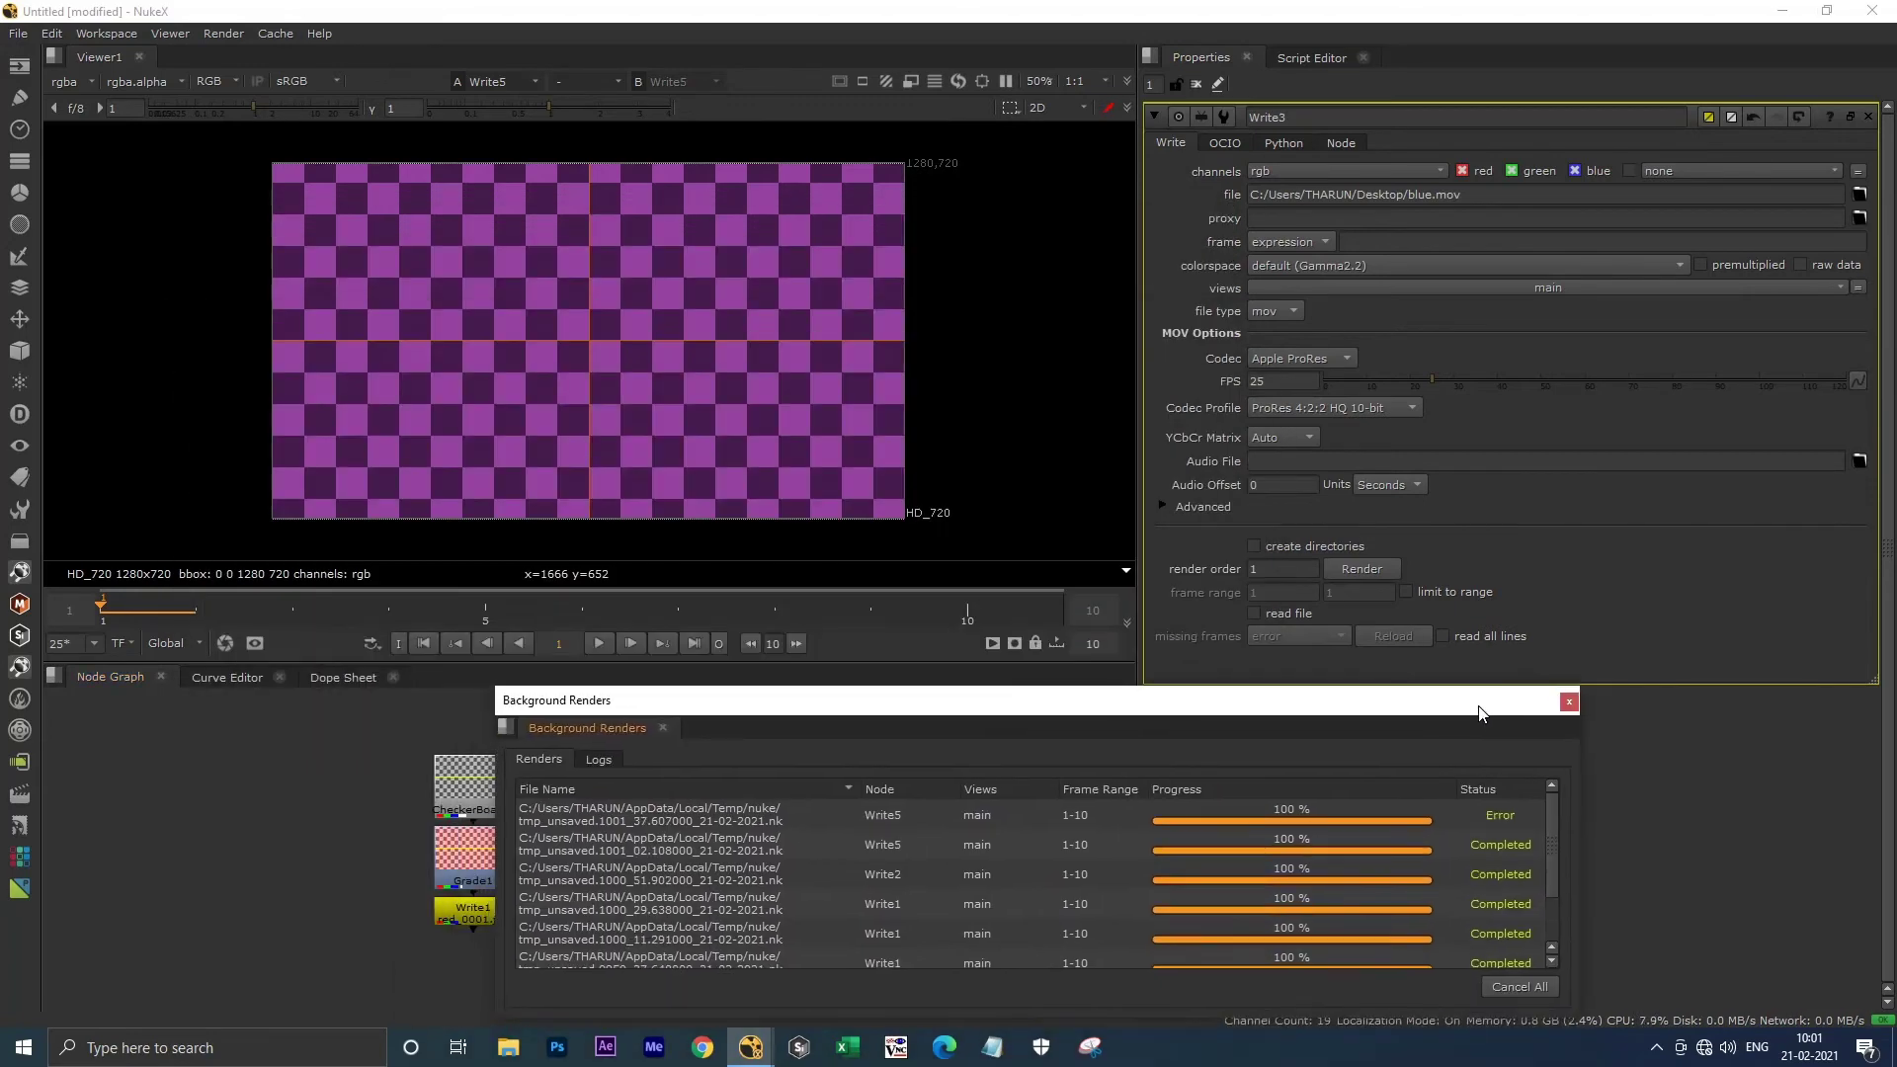
drag(1226, 713, 614, 485)
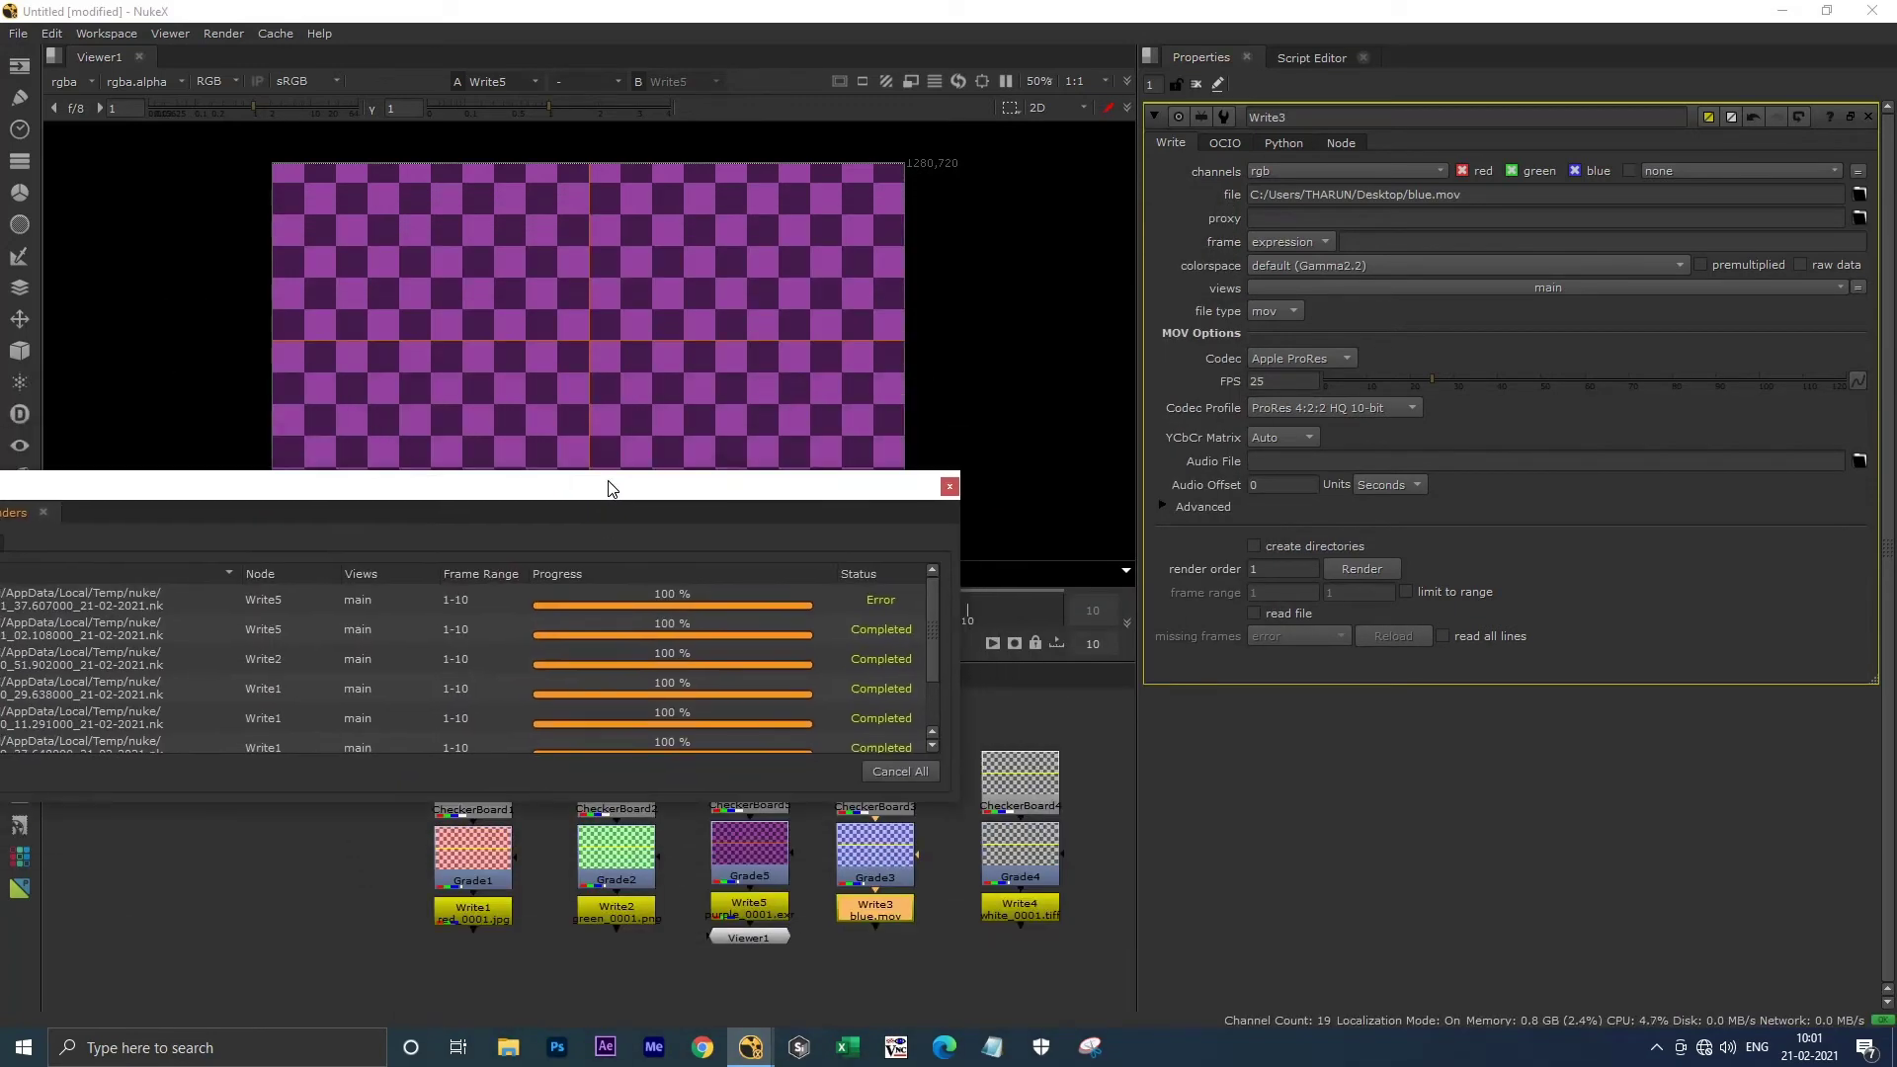
click(1361, 572)
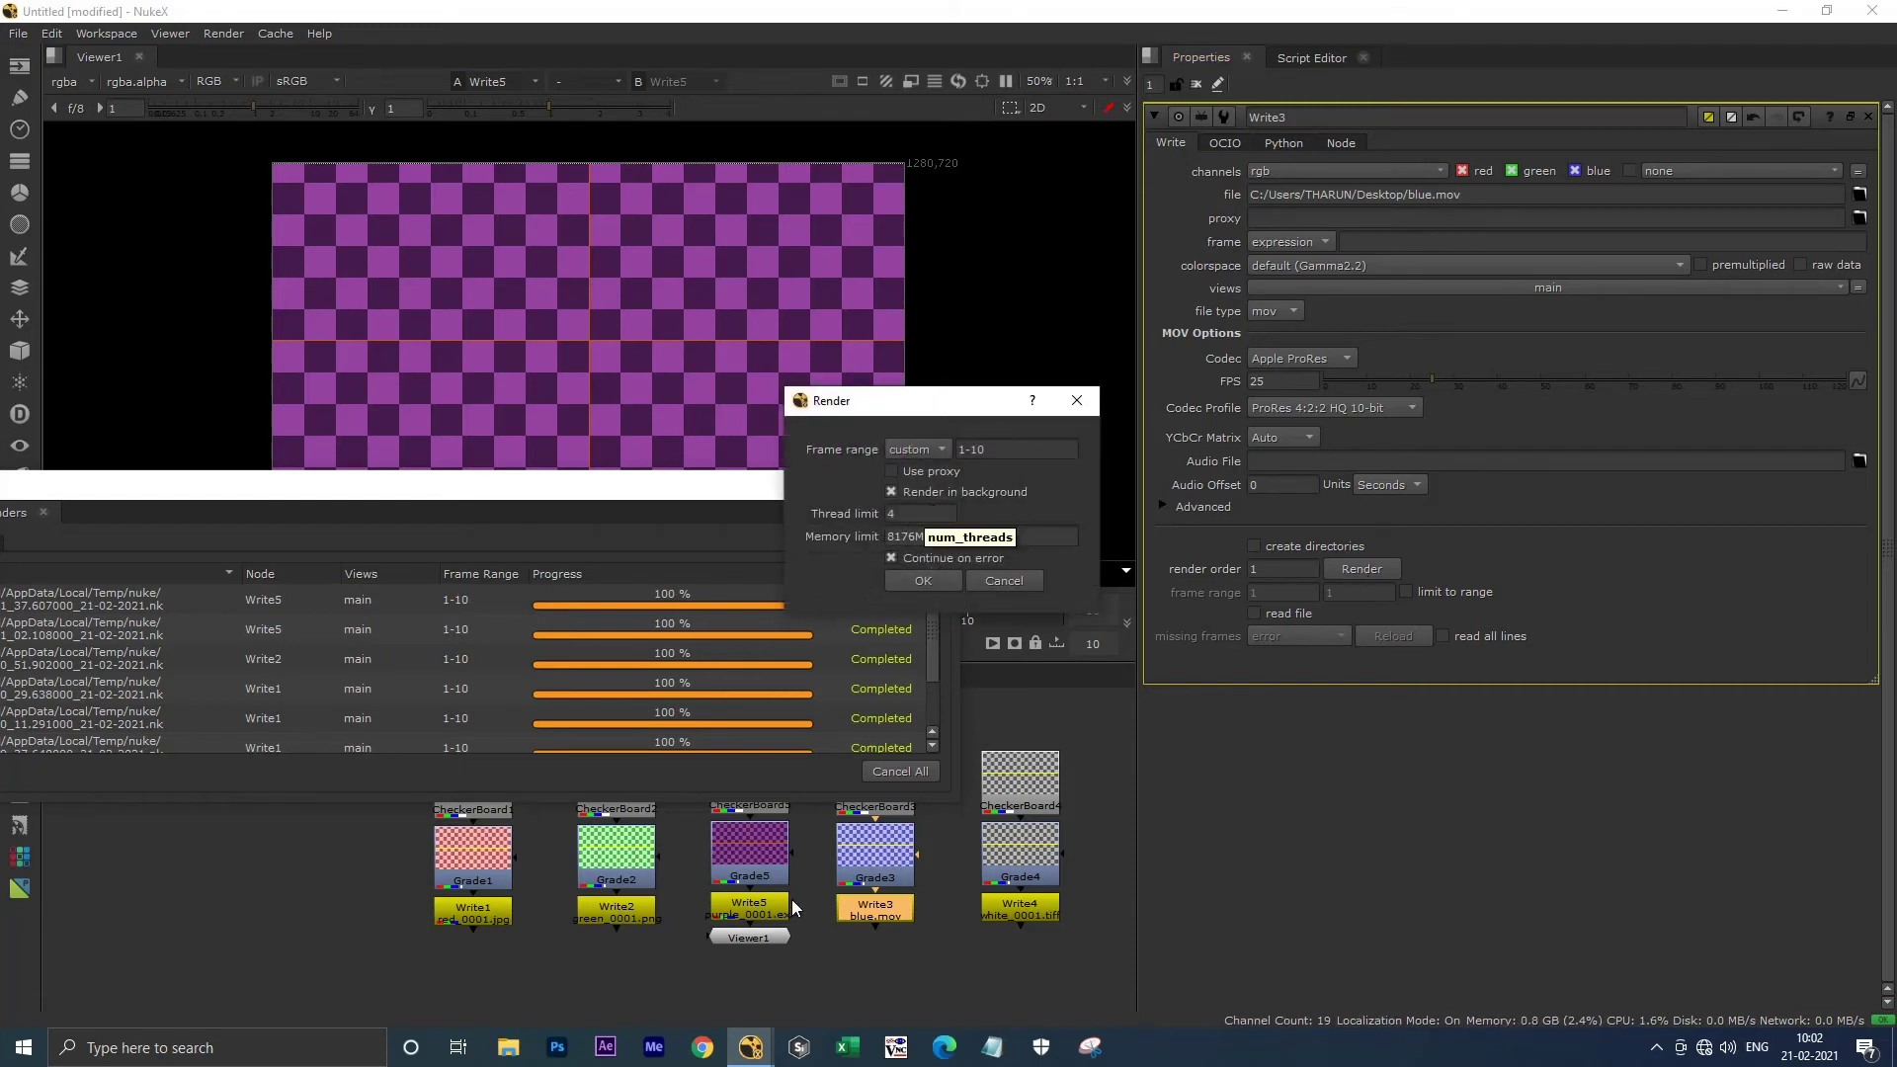
Launch Write3's background render, dismiss its error, and delete the viewer node.
click(924, 581)
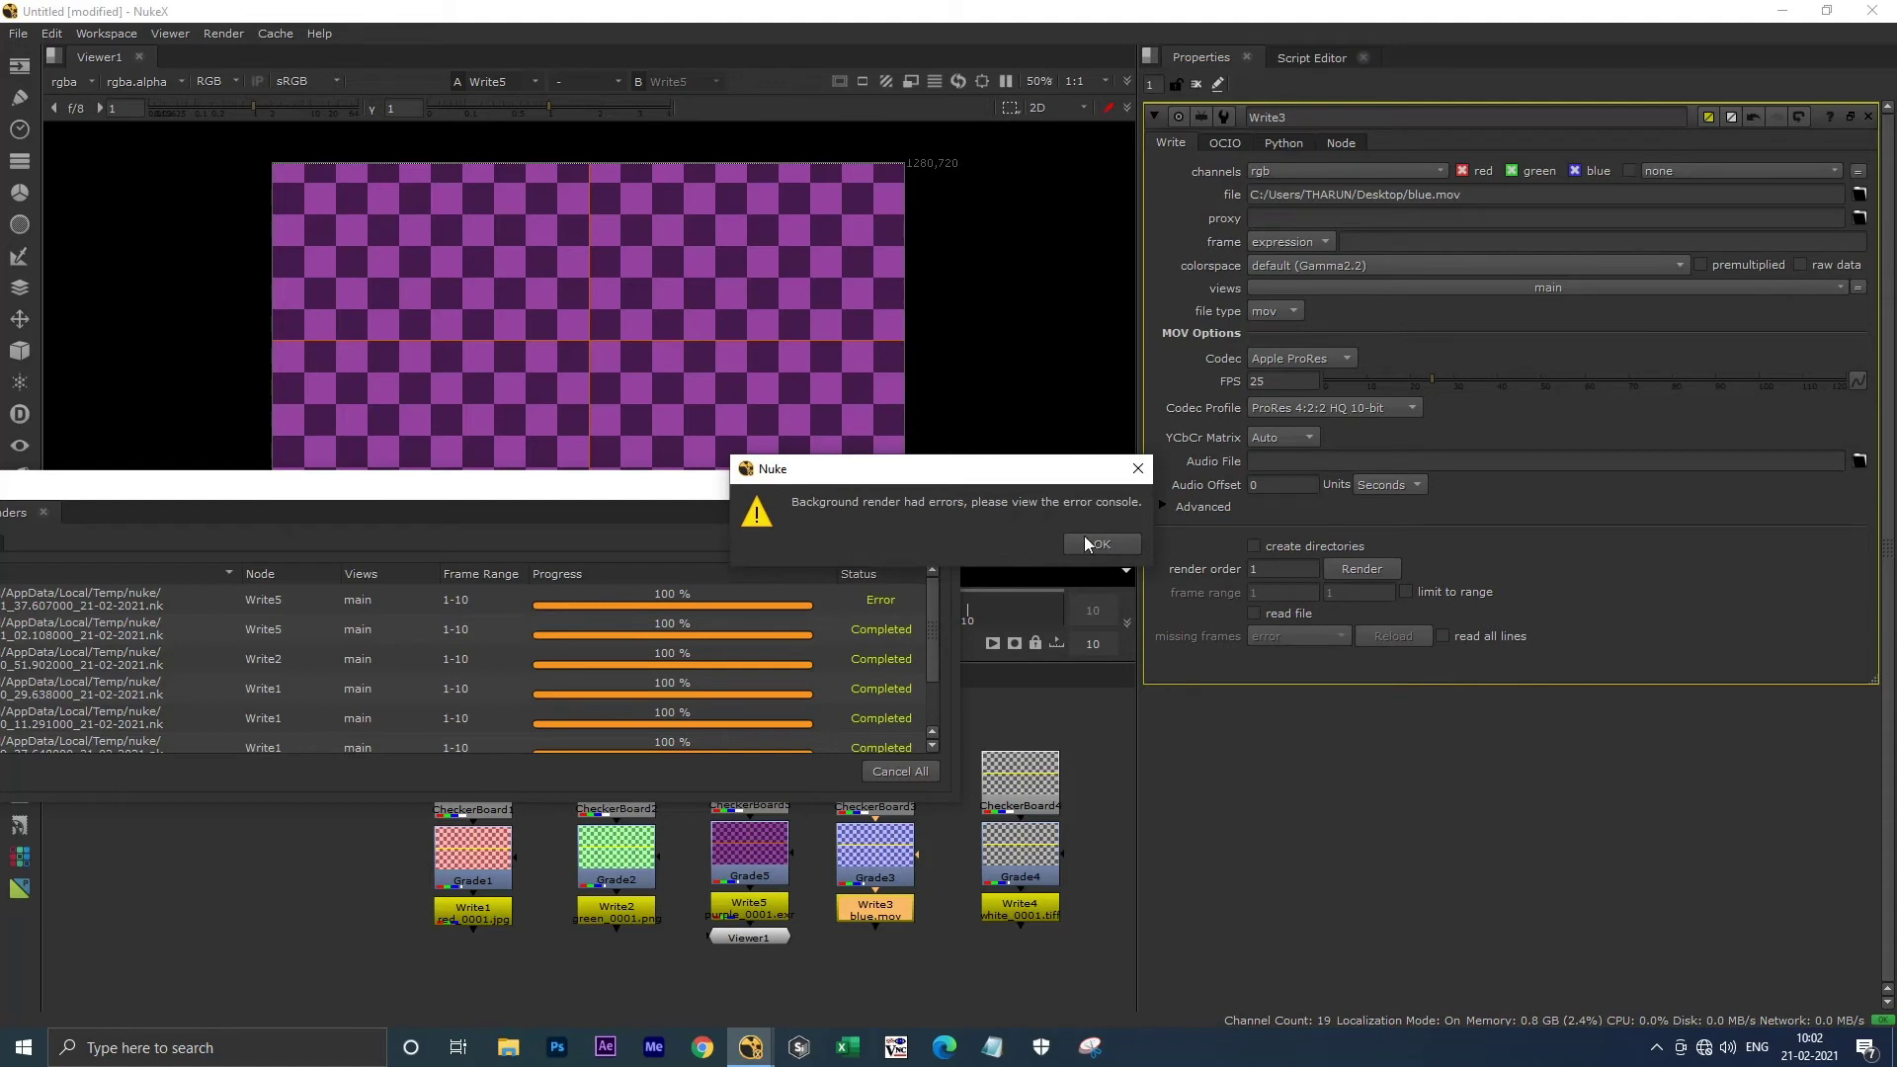
click(1102, 543)
click(748, 936)
key(Delete)
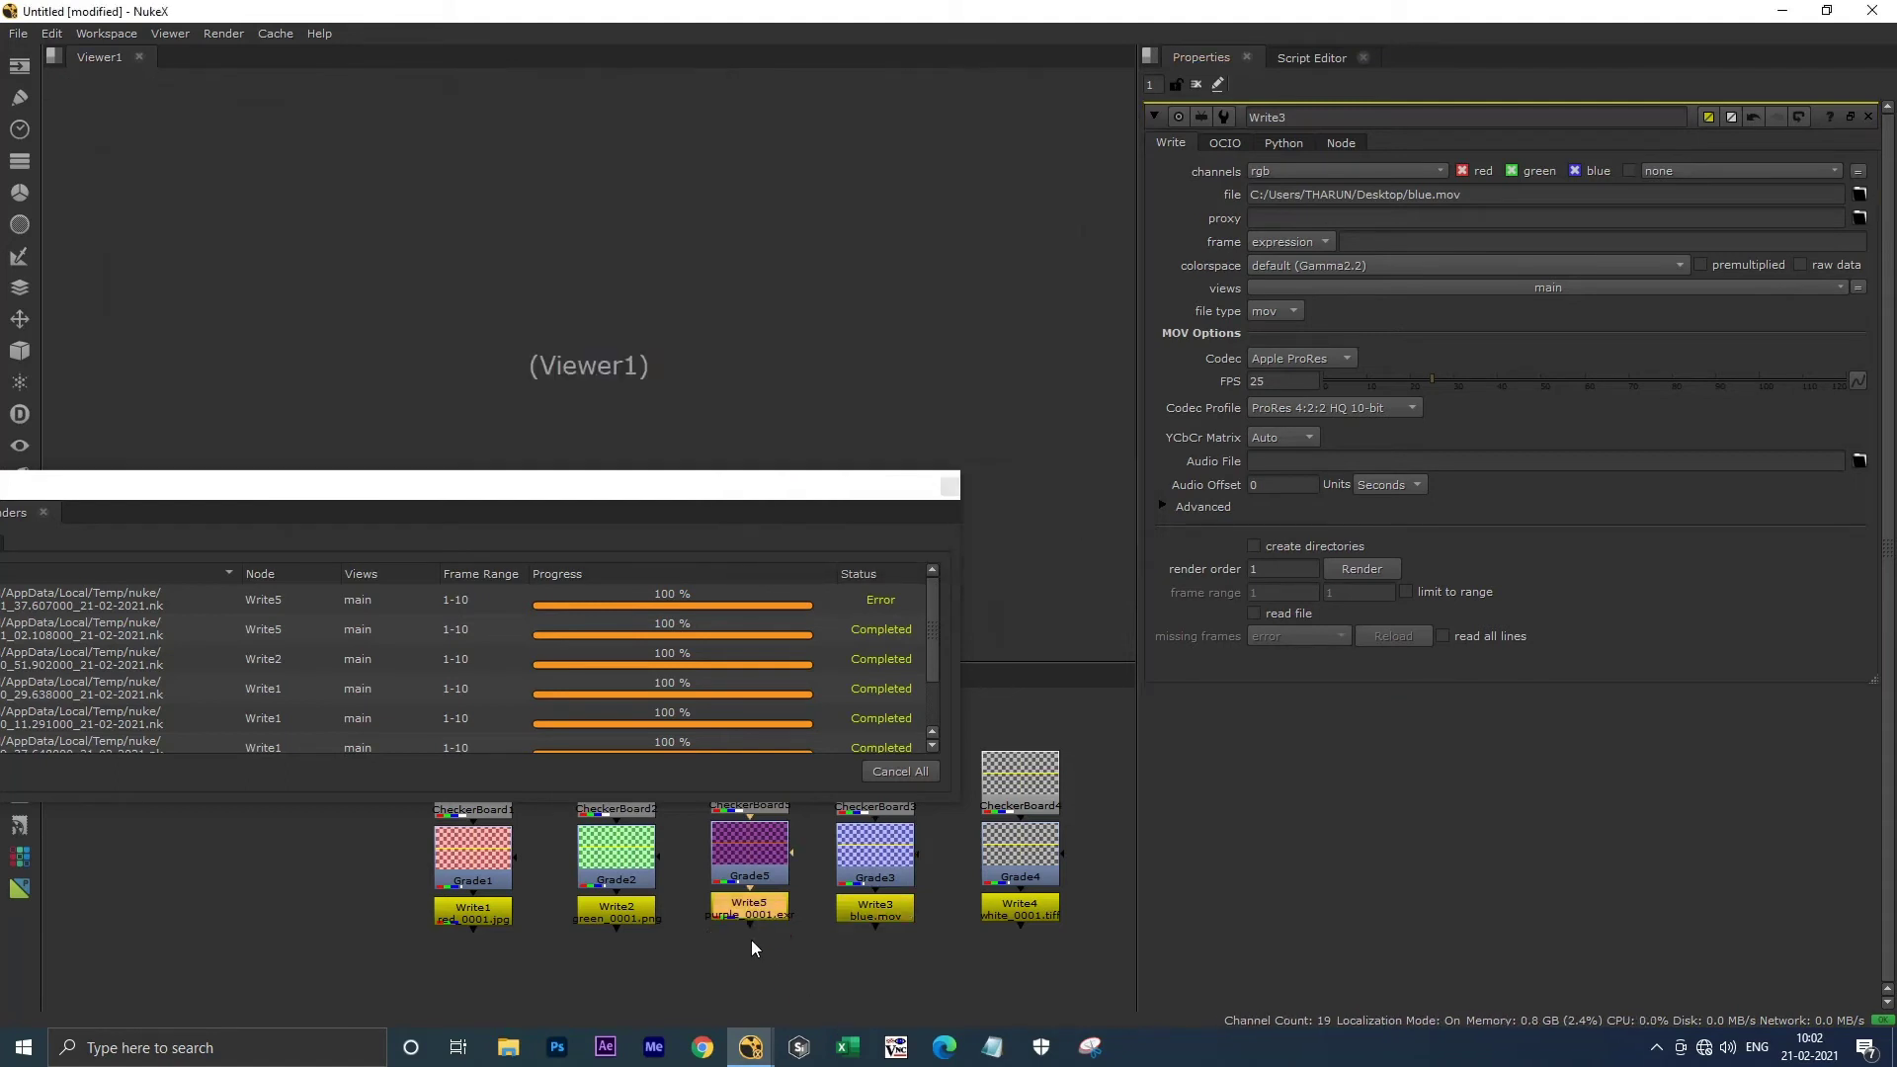
Background-render Write3 again and close the Background Renders window.
click(1361, 572)
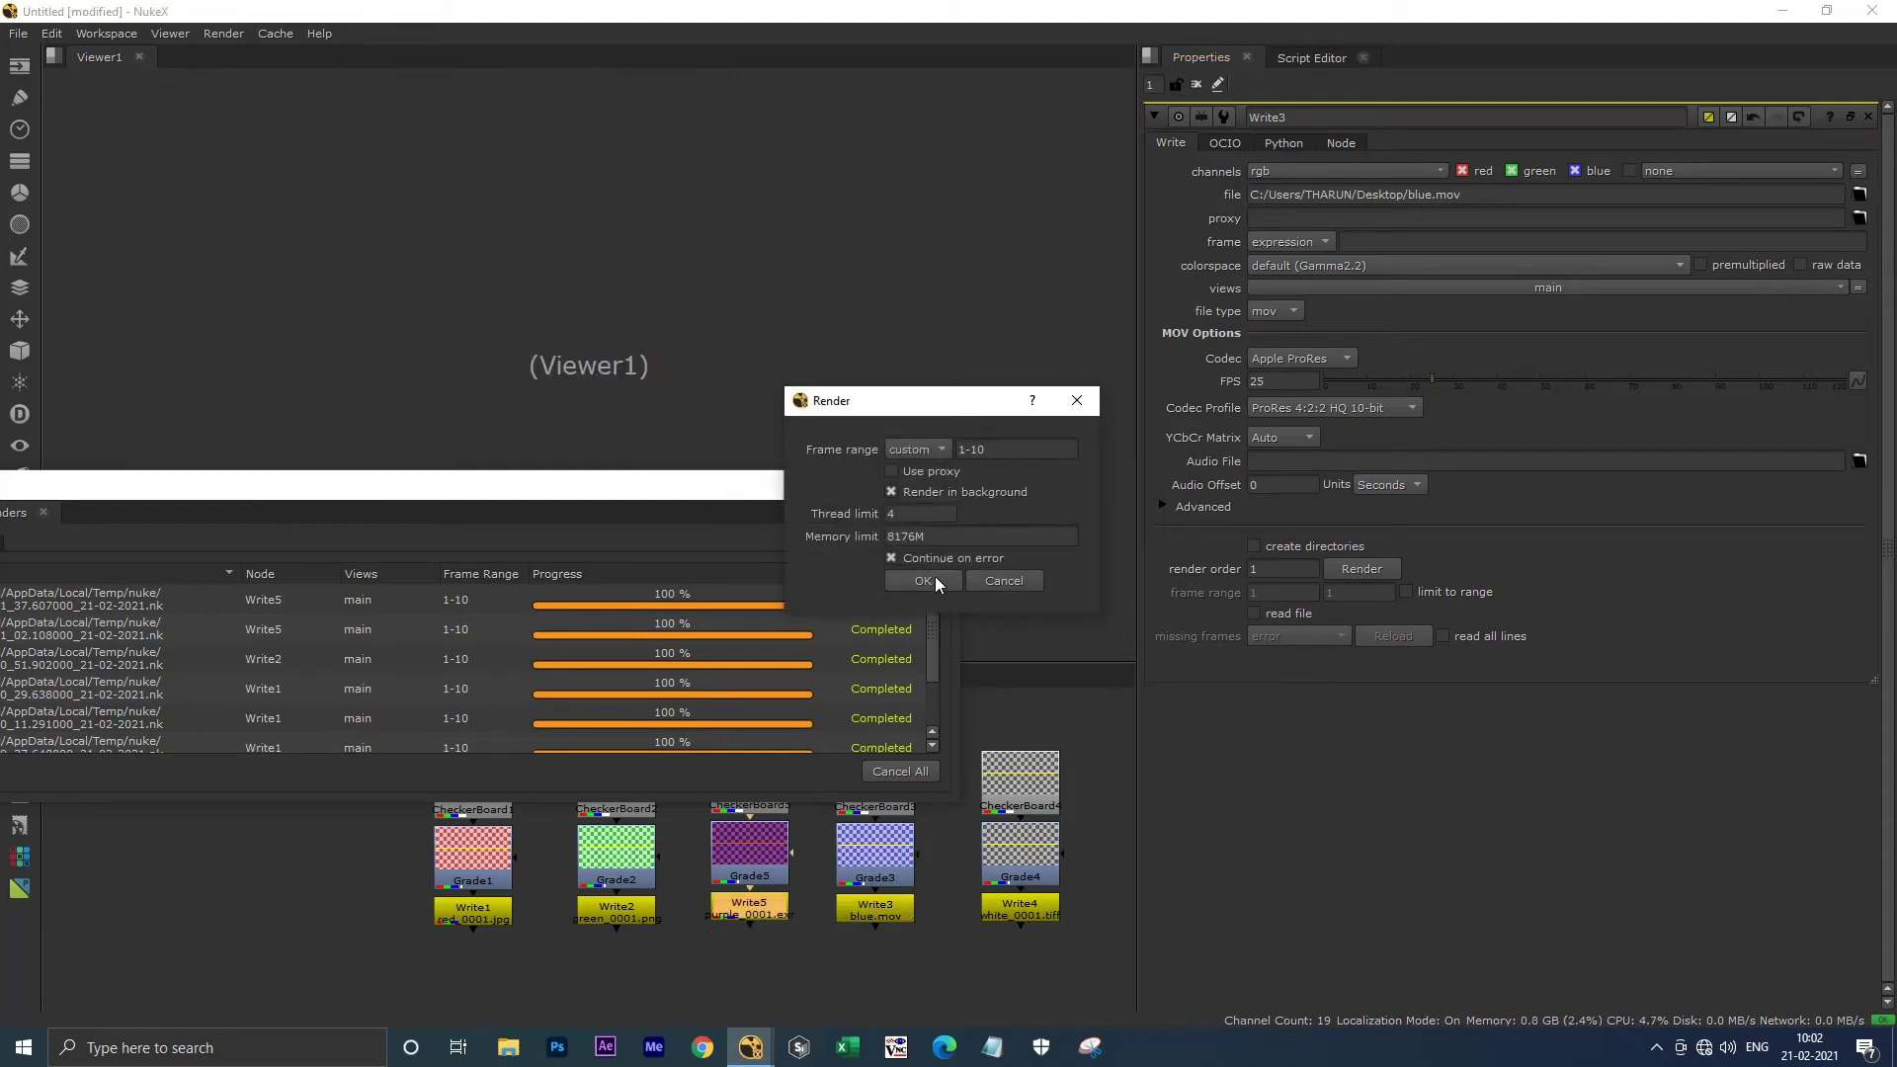
click(935, 579)
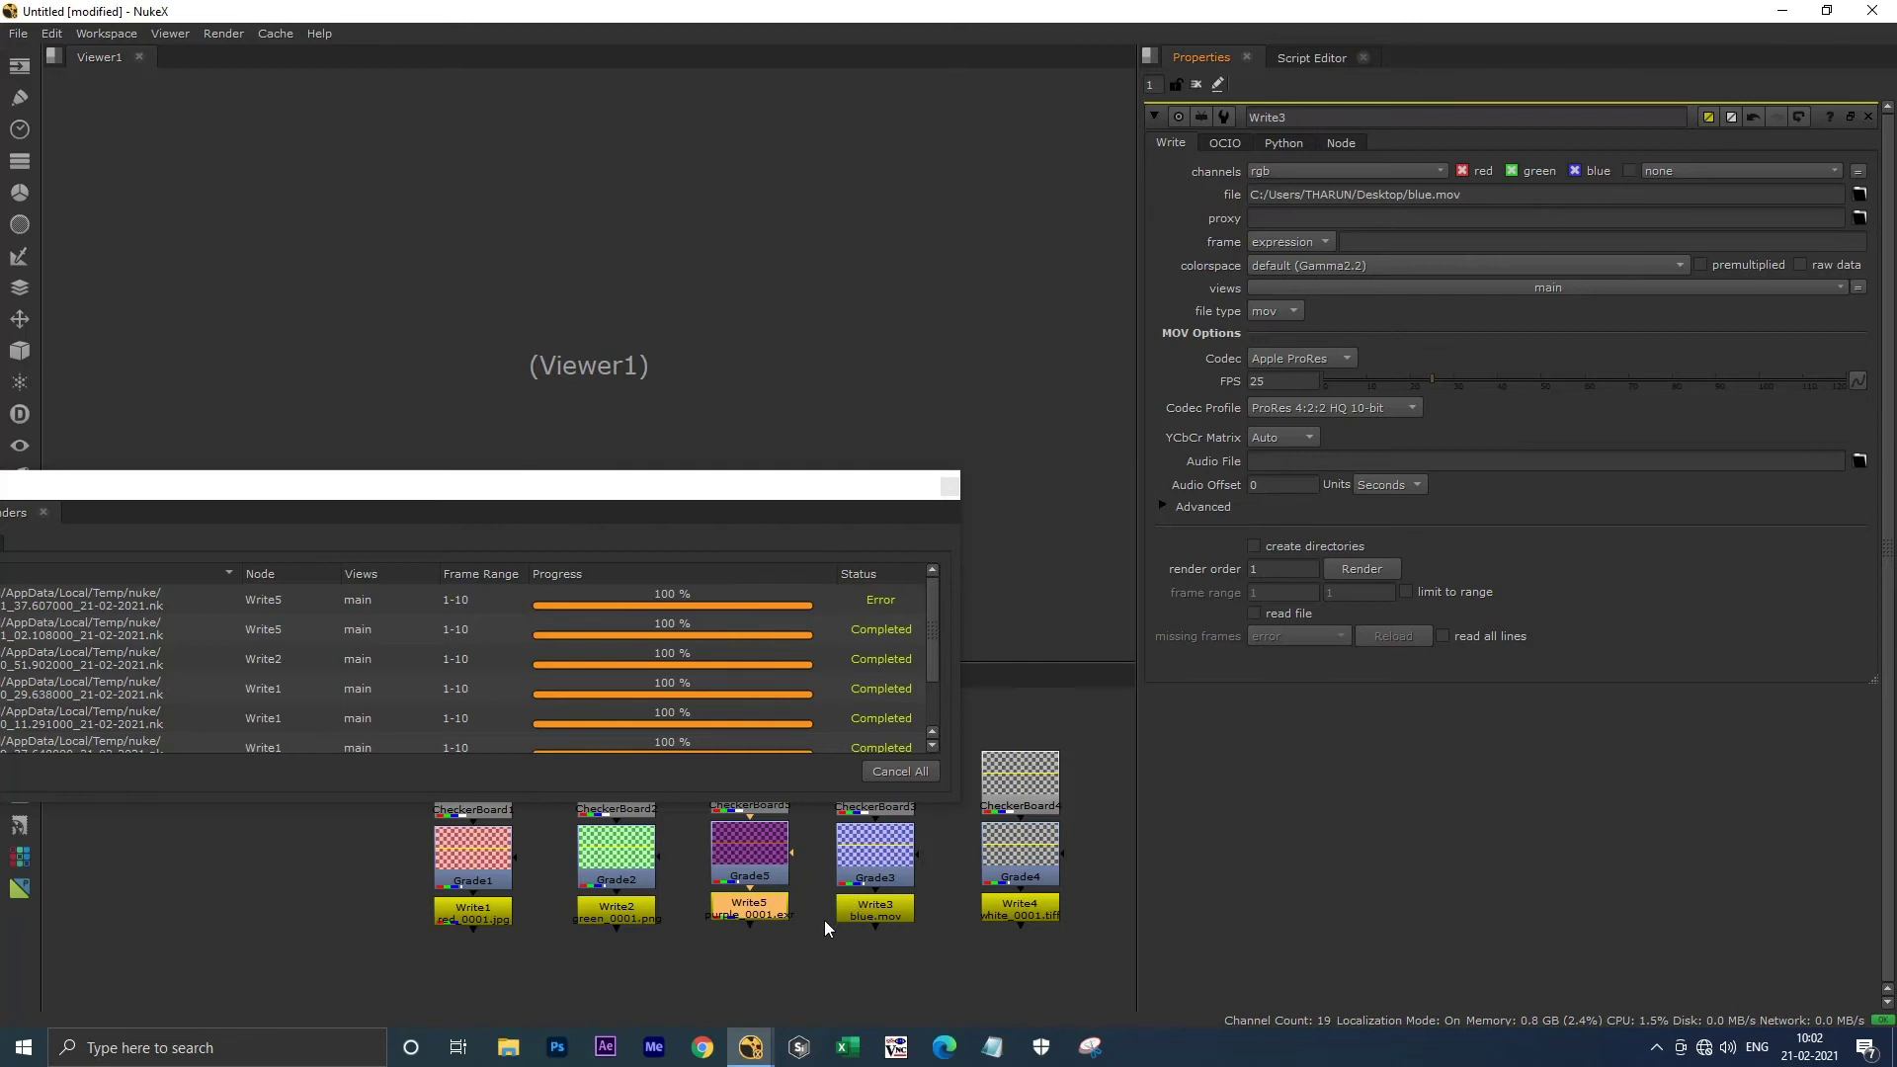
click(949, 487)
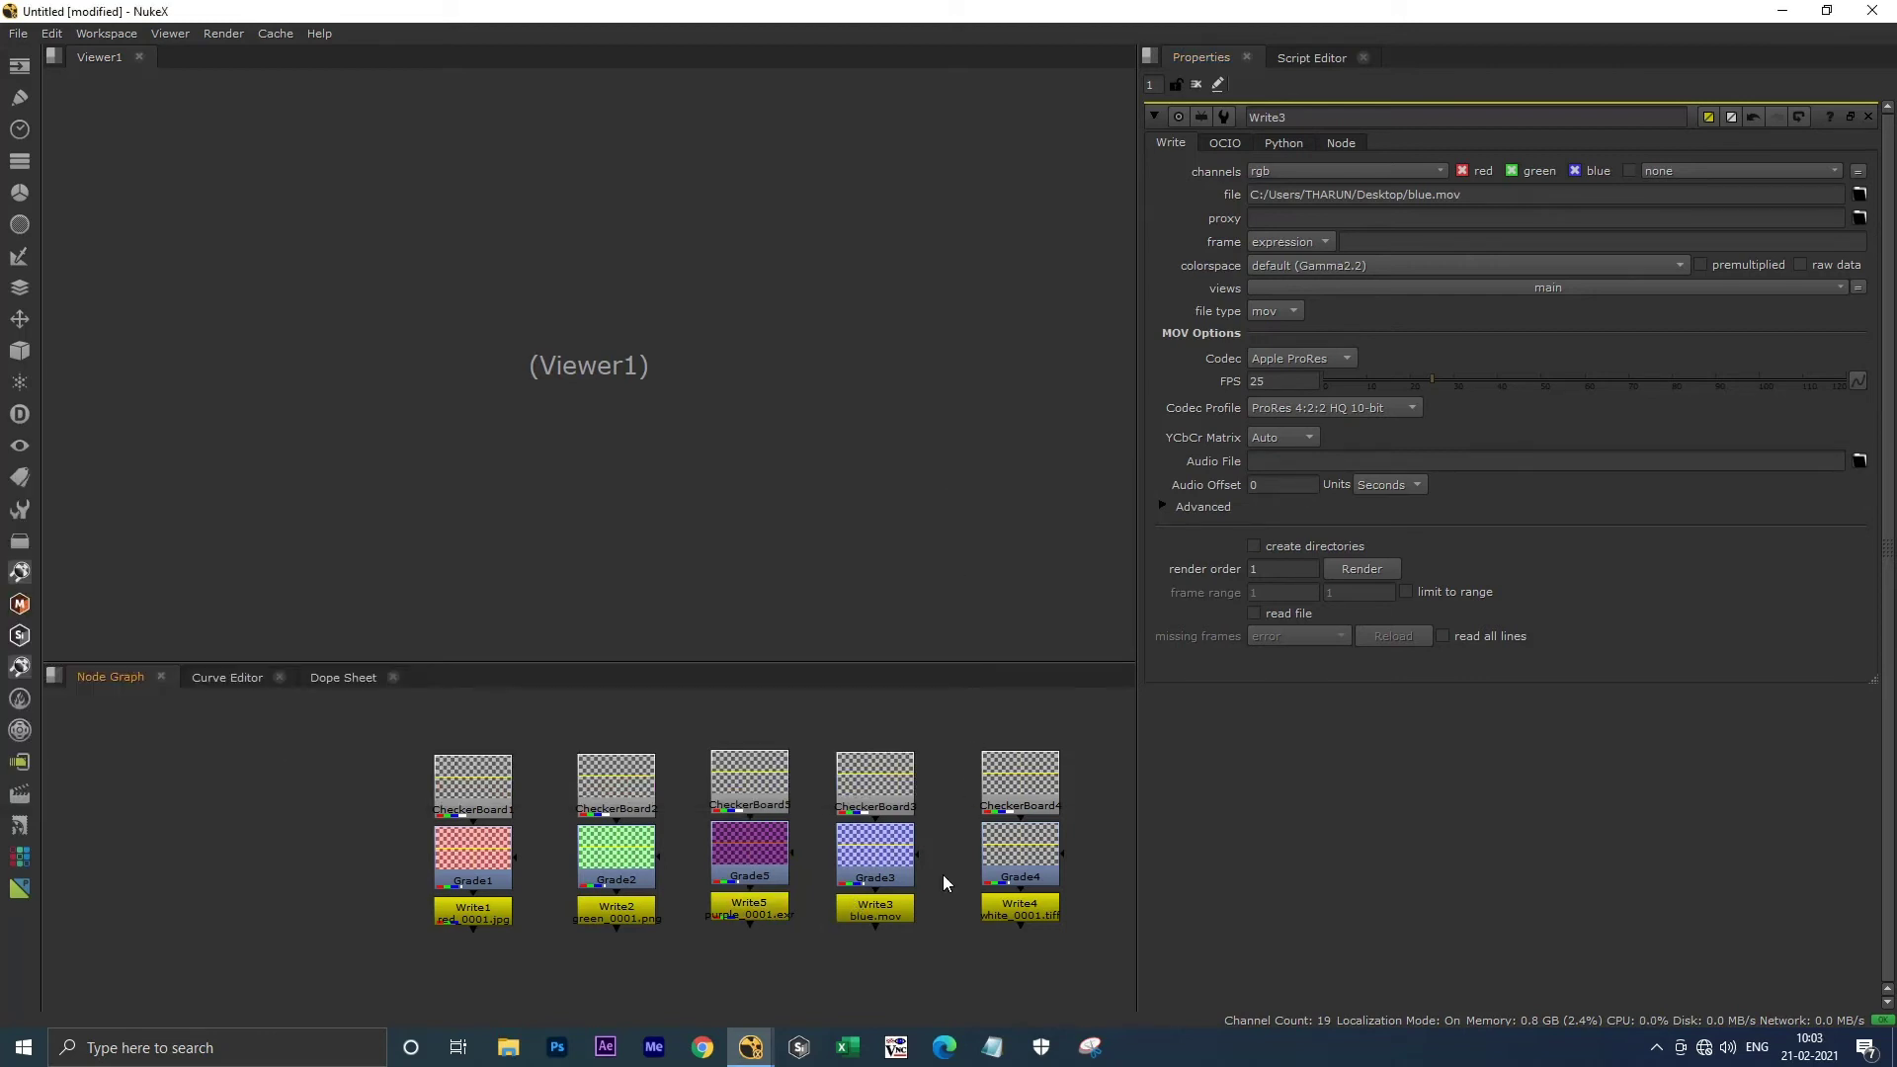
Set the project frame range end to 100, background-render all Write nodes, and view Write1.
key(s)
click(1364, 685)
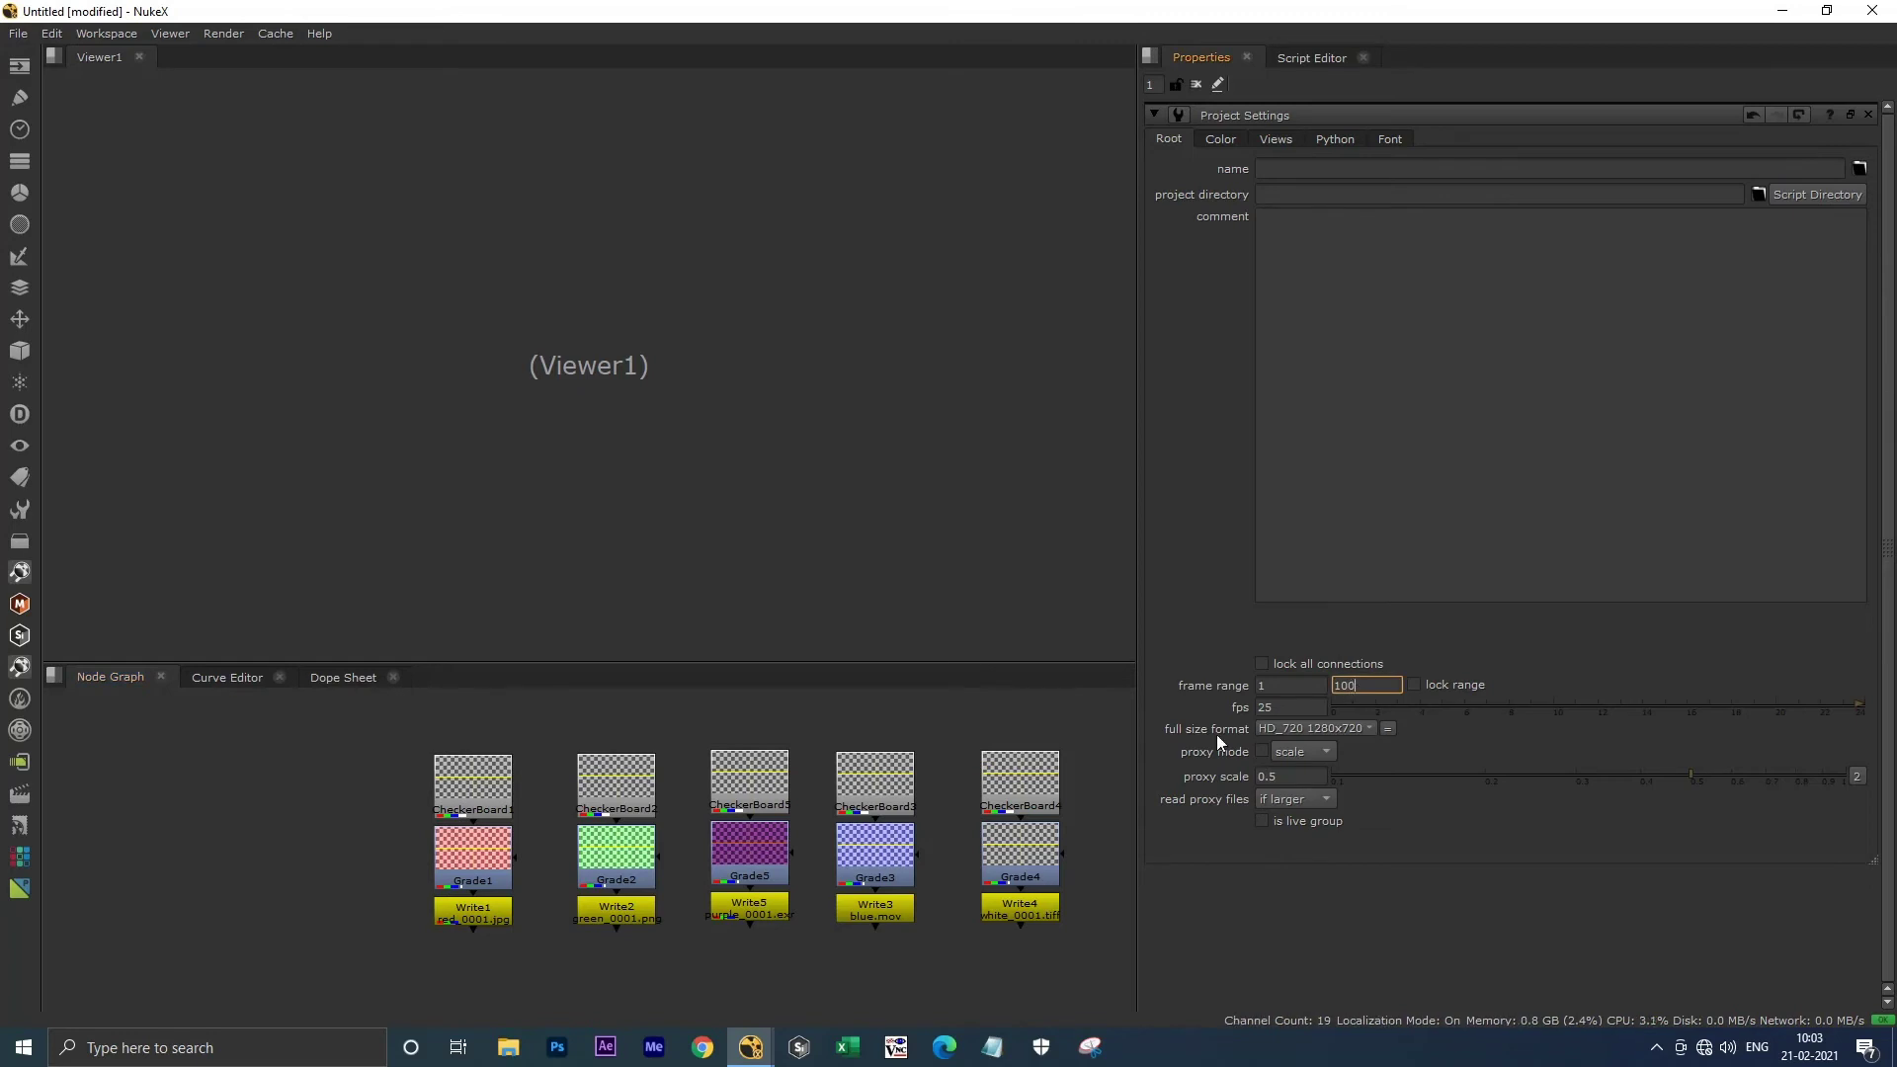
click(224, 33)
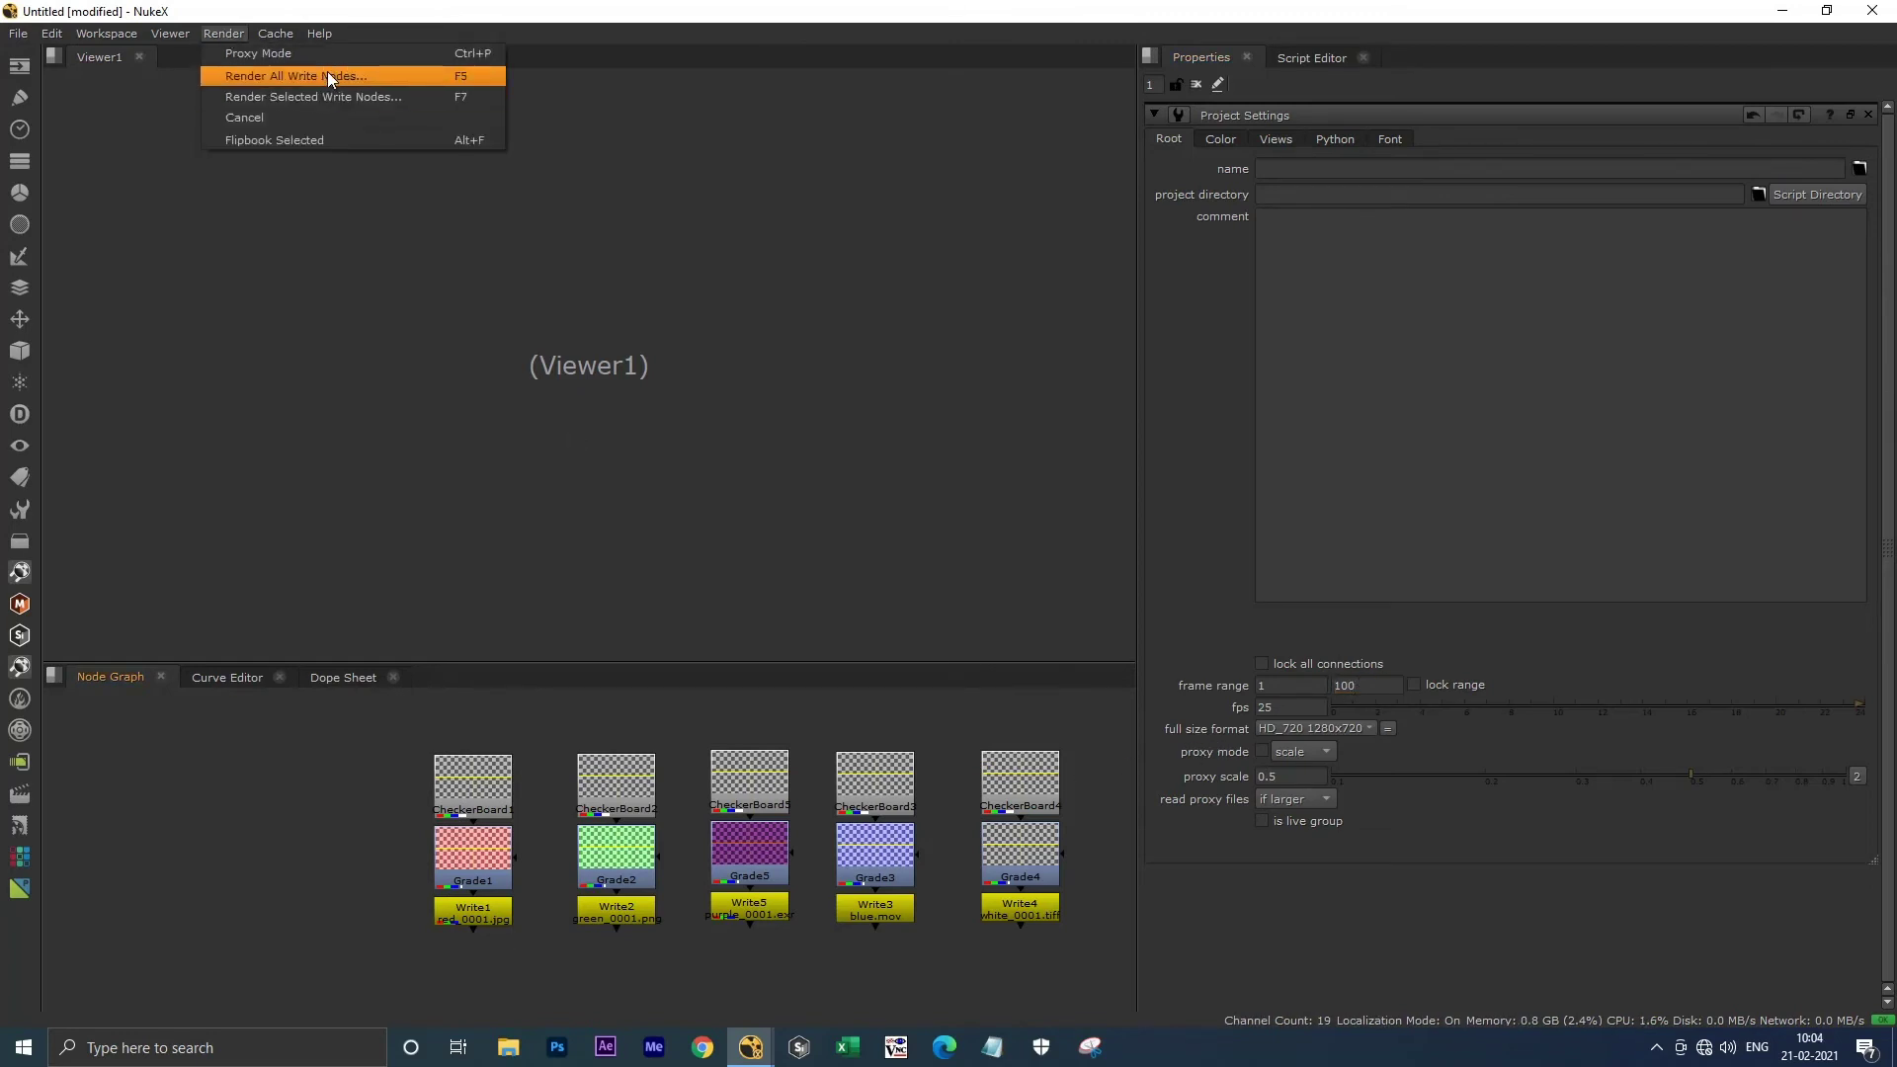
click(329, 76)
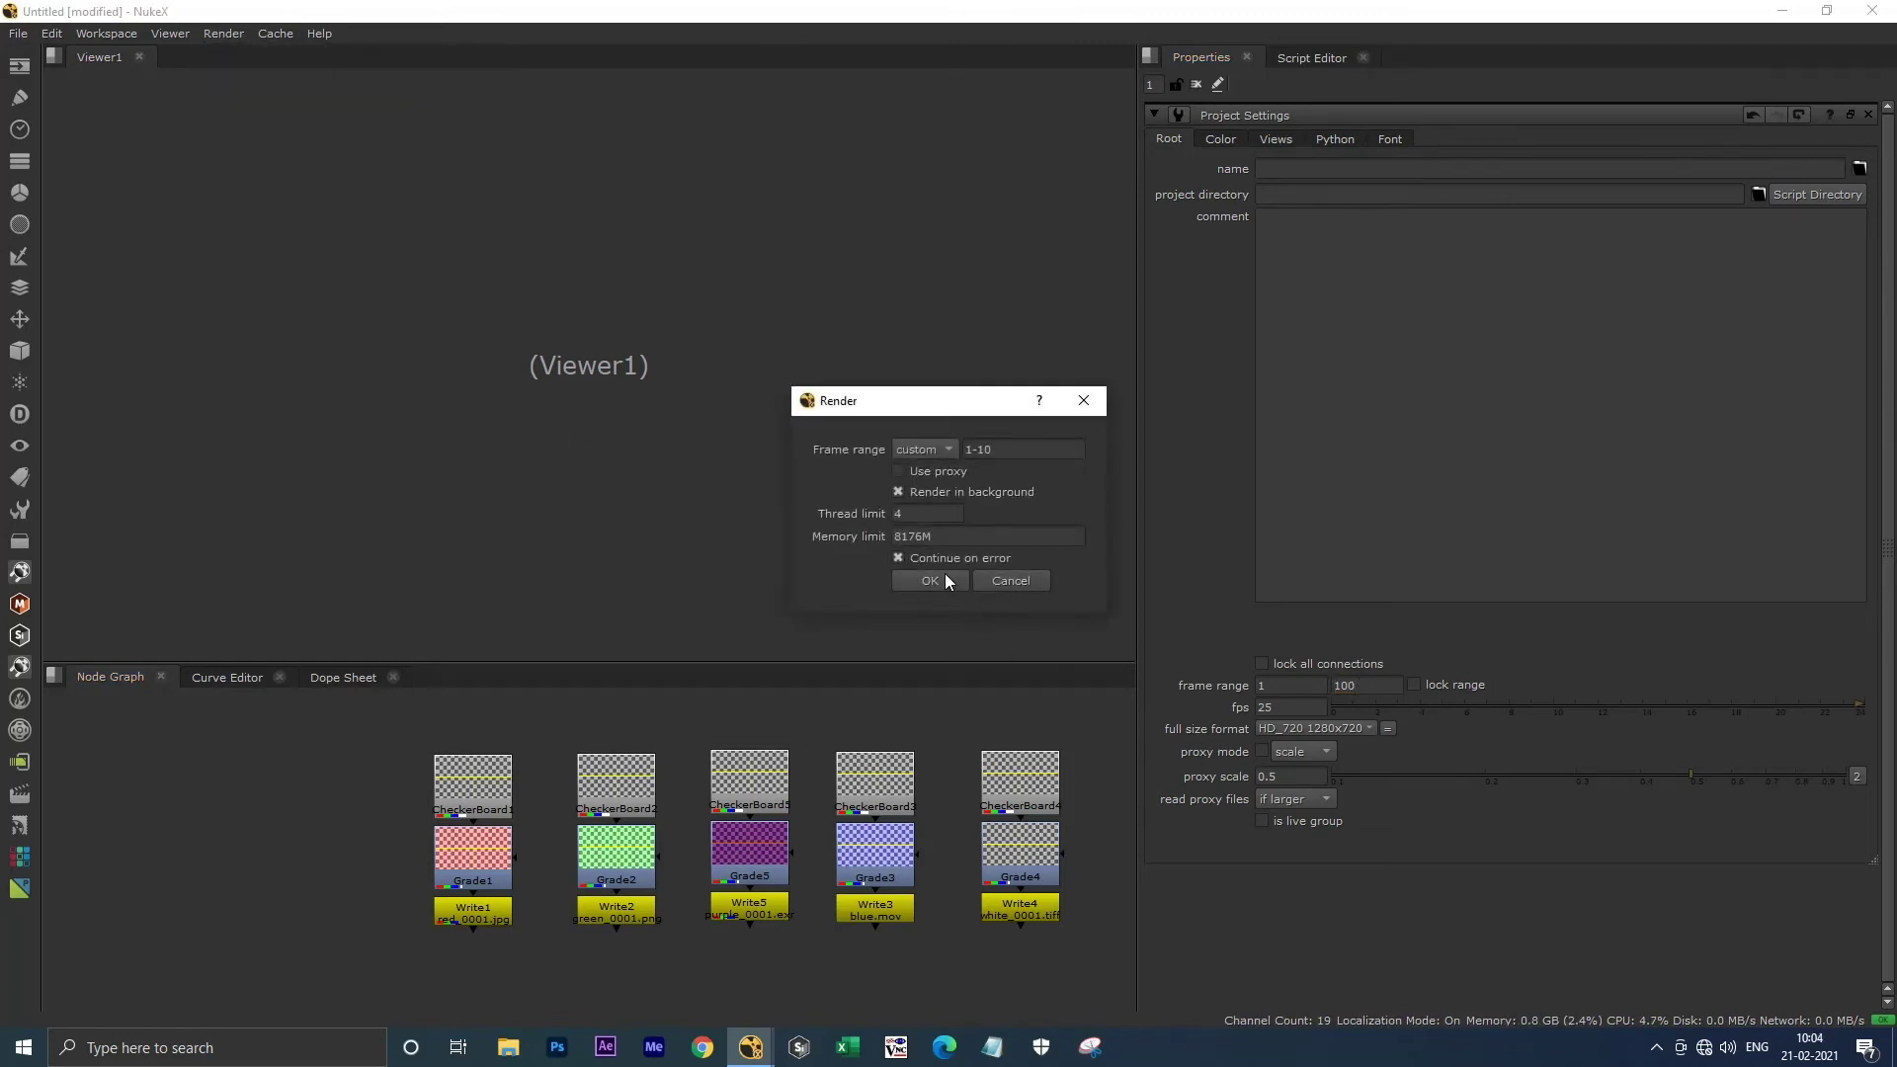
click(945, 578)
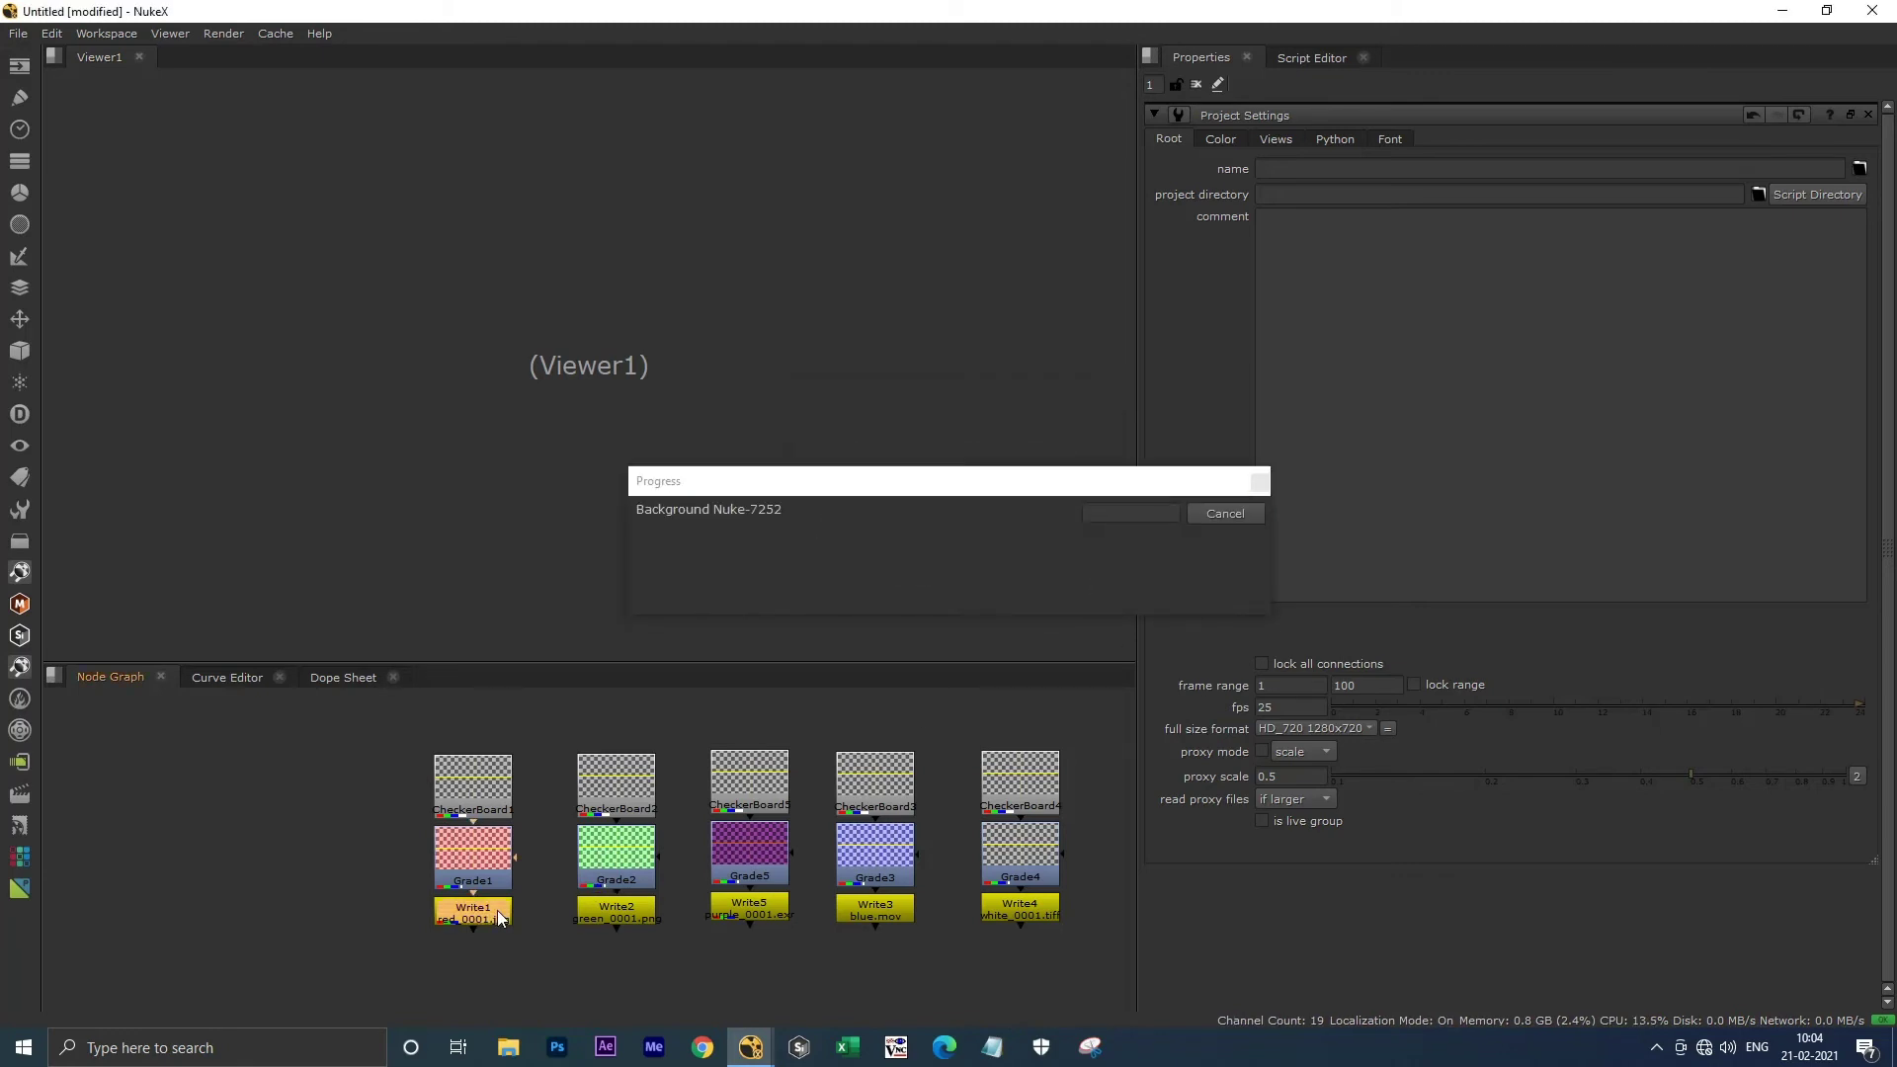
key(1)
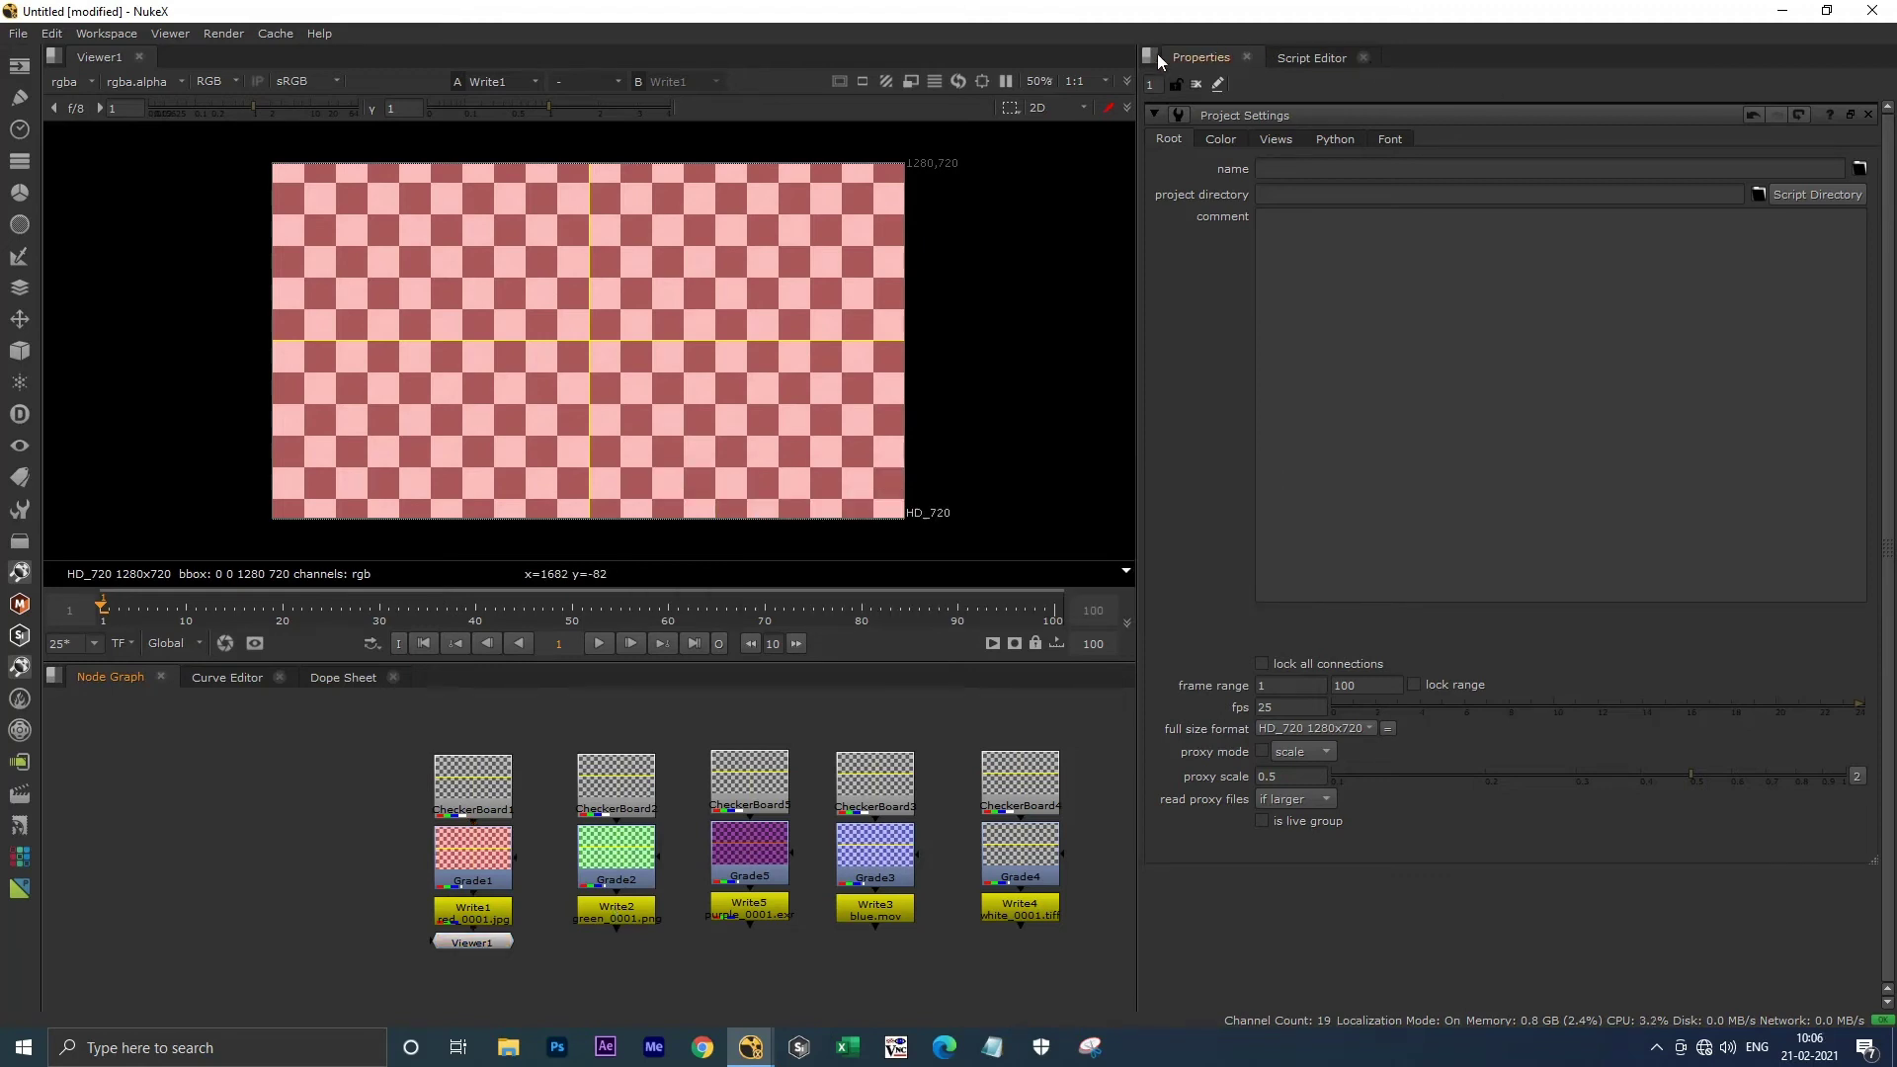
Show the Background Renders panel in the Properties pane and recenter the node graph.
click(1152, 55)
mouse_move(1232, 247)
click(1413, 433)
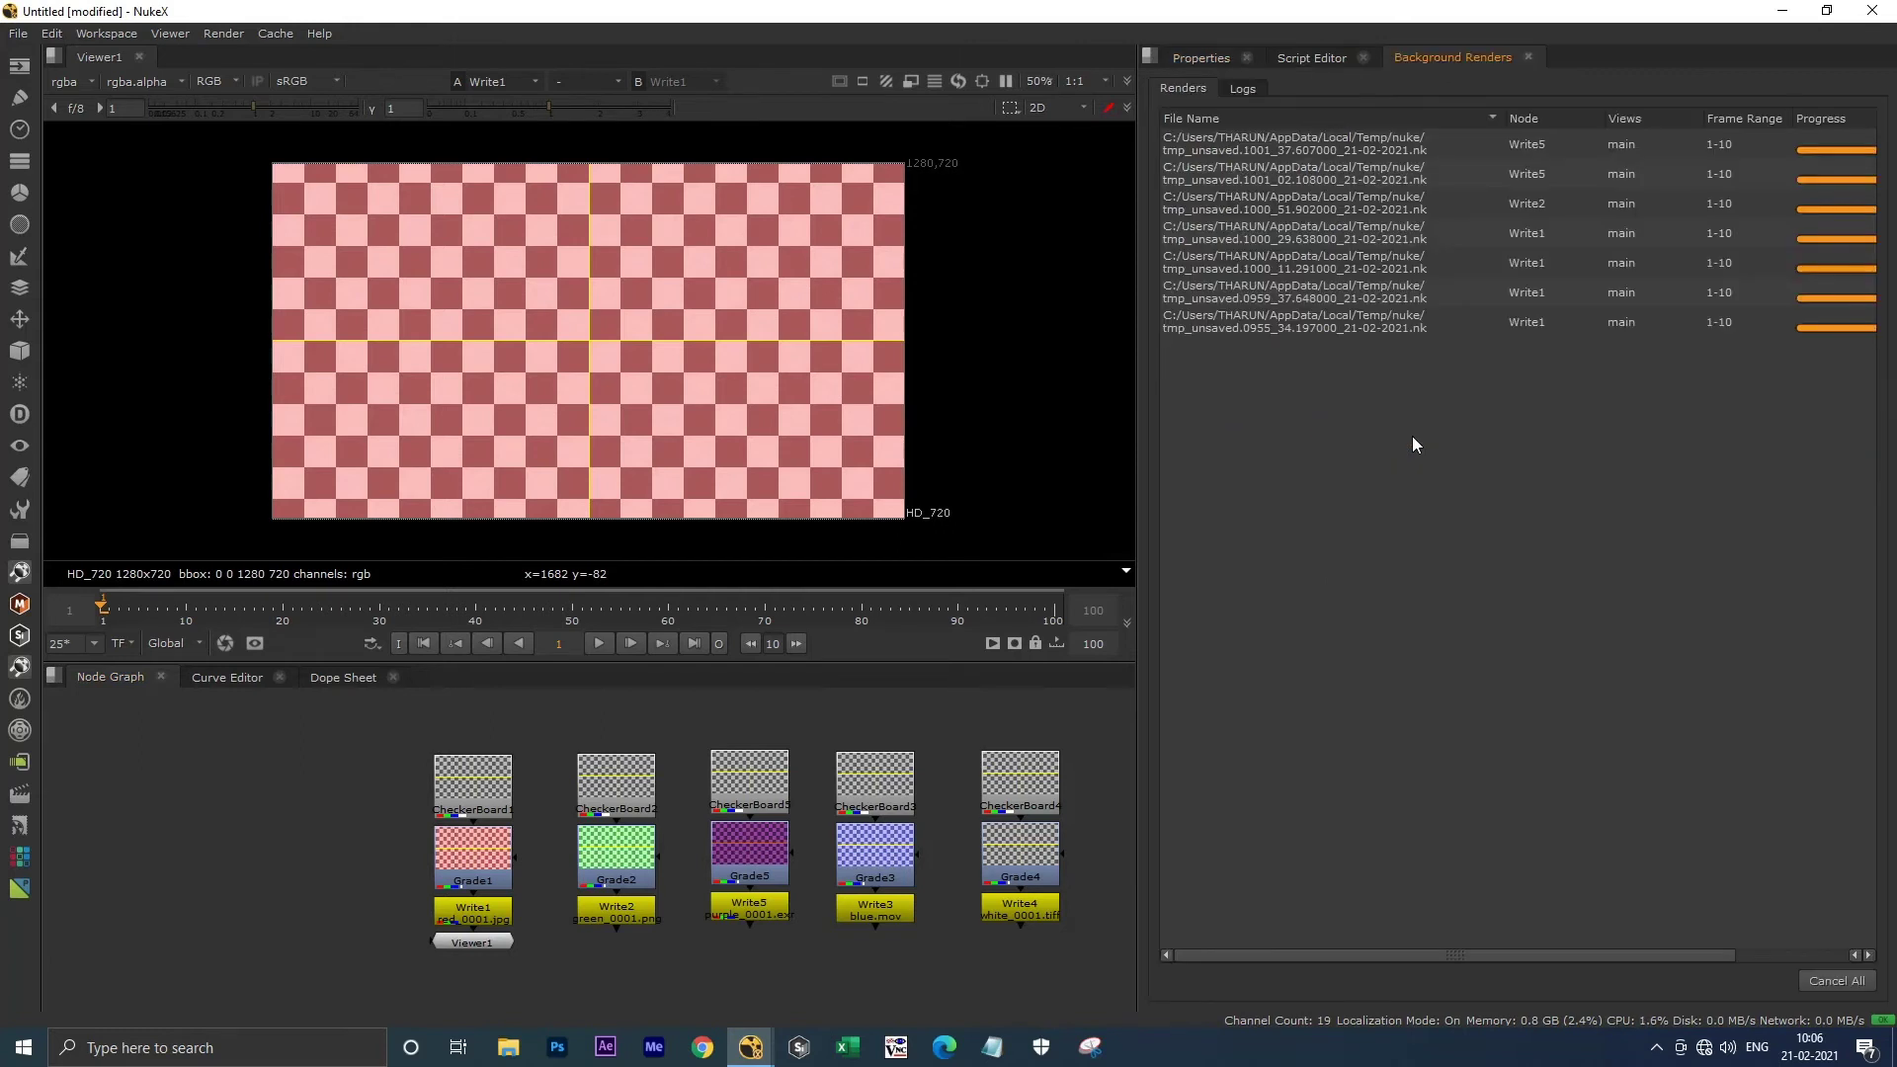
middle_drag(920, 897, 786, 899)
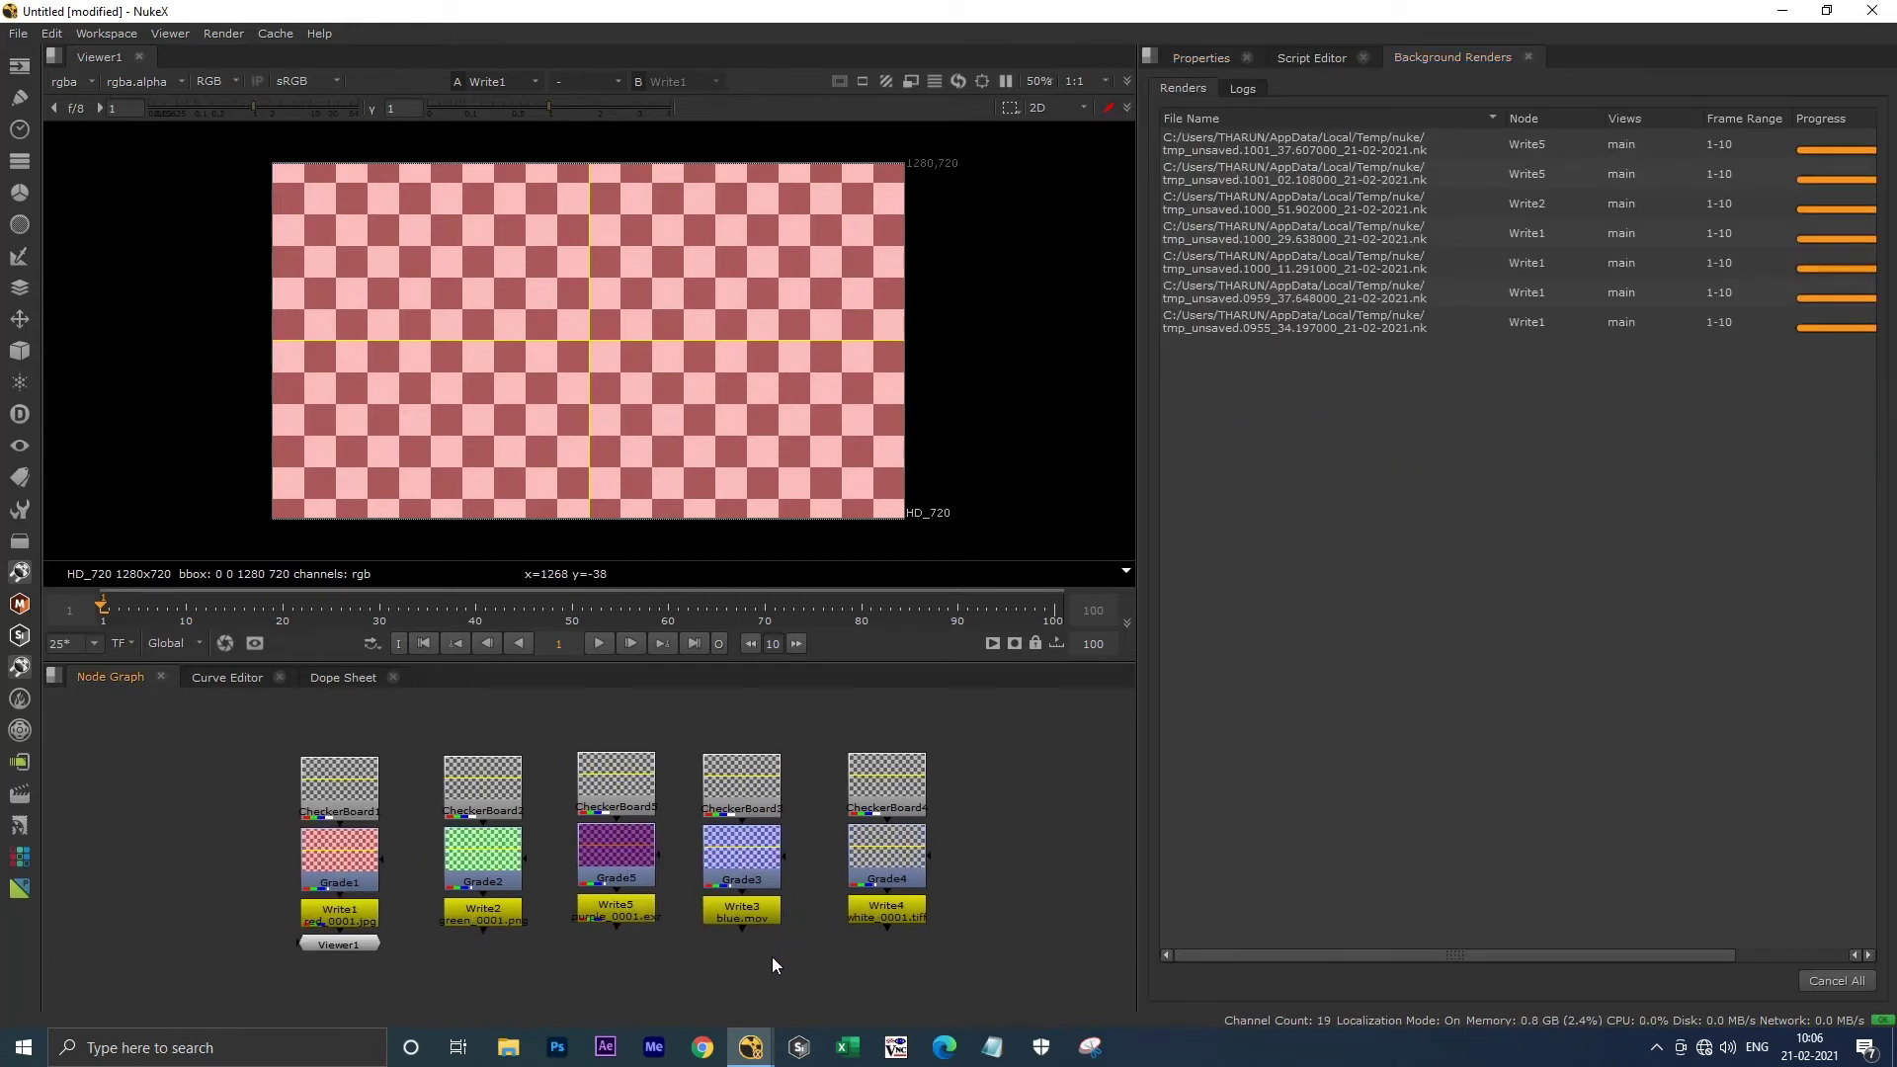
Permanently delete all 41 earlier render files from the desktop, then restore NukeX.
click(1781, 10)
click(964, 118)
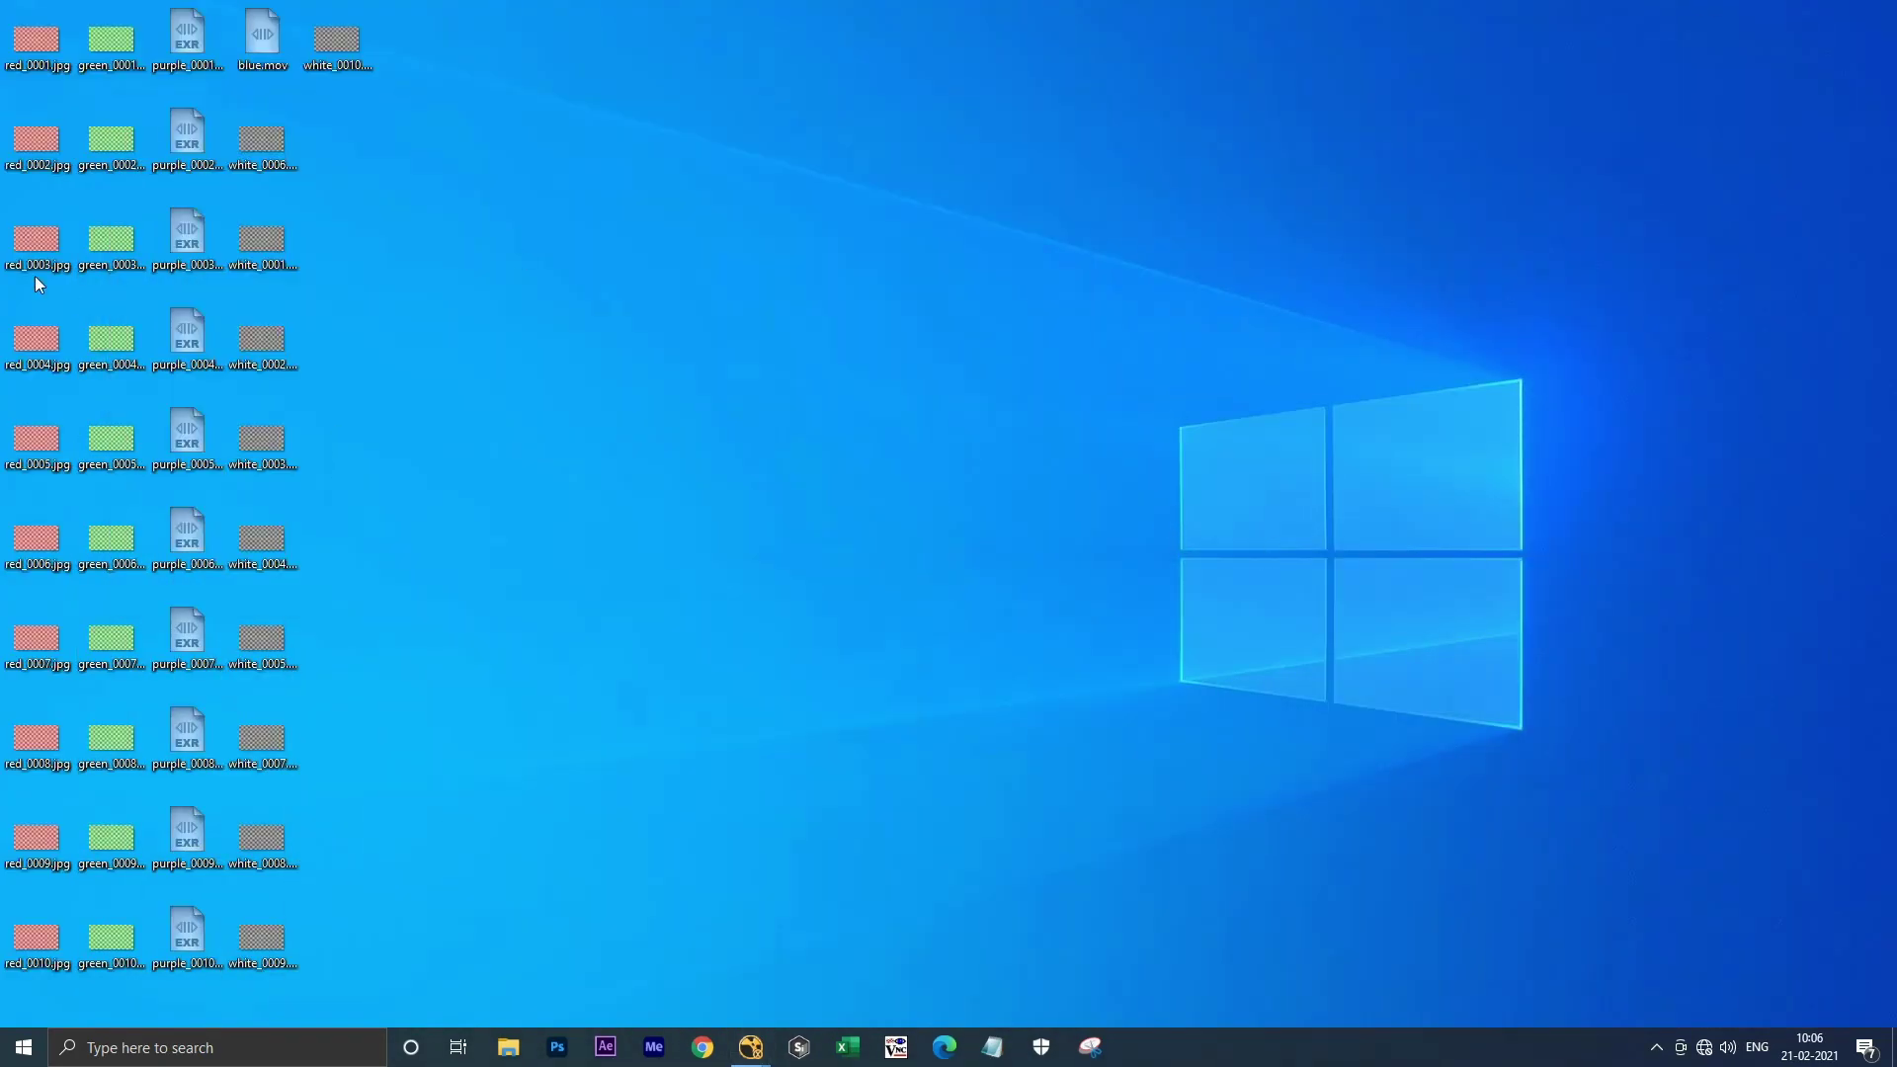
key(ctrl+a)
key(shift+Delete)
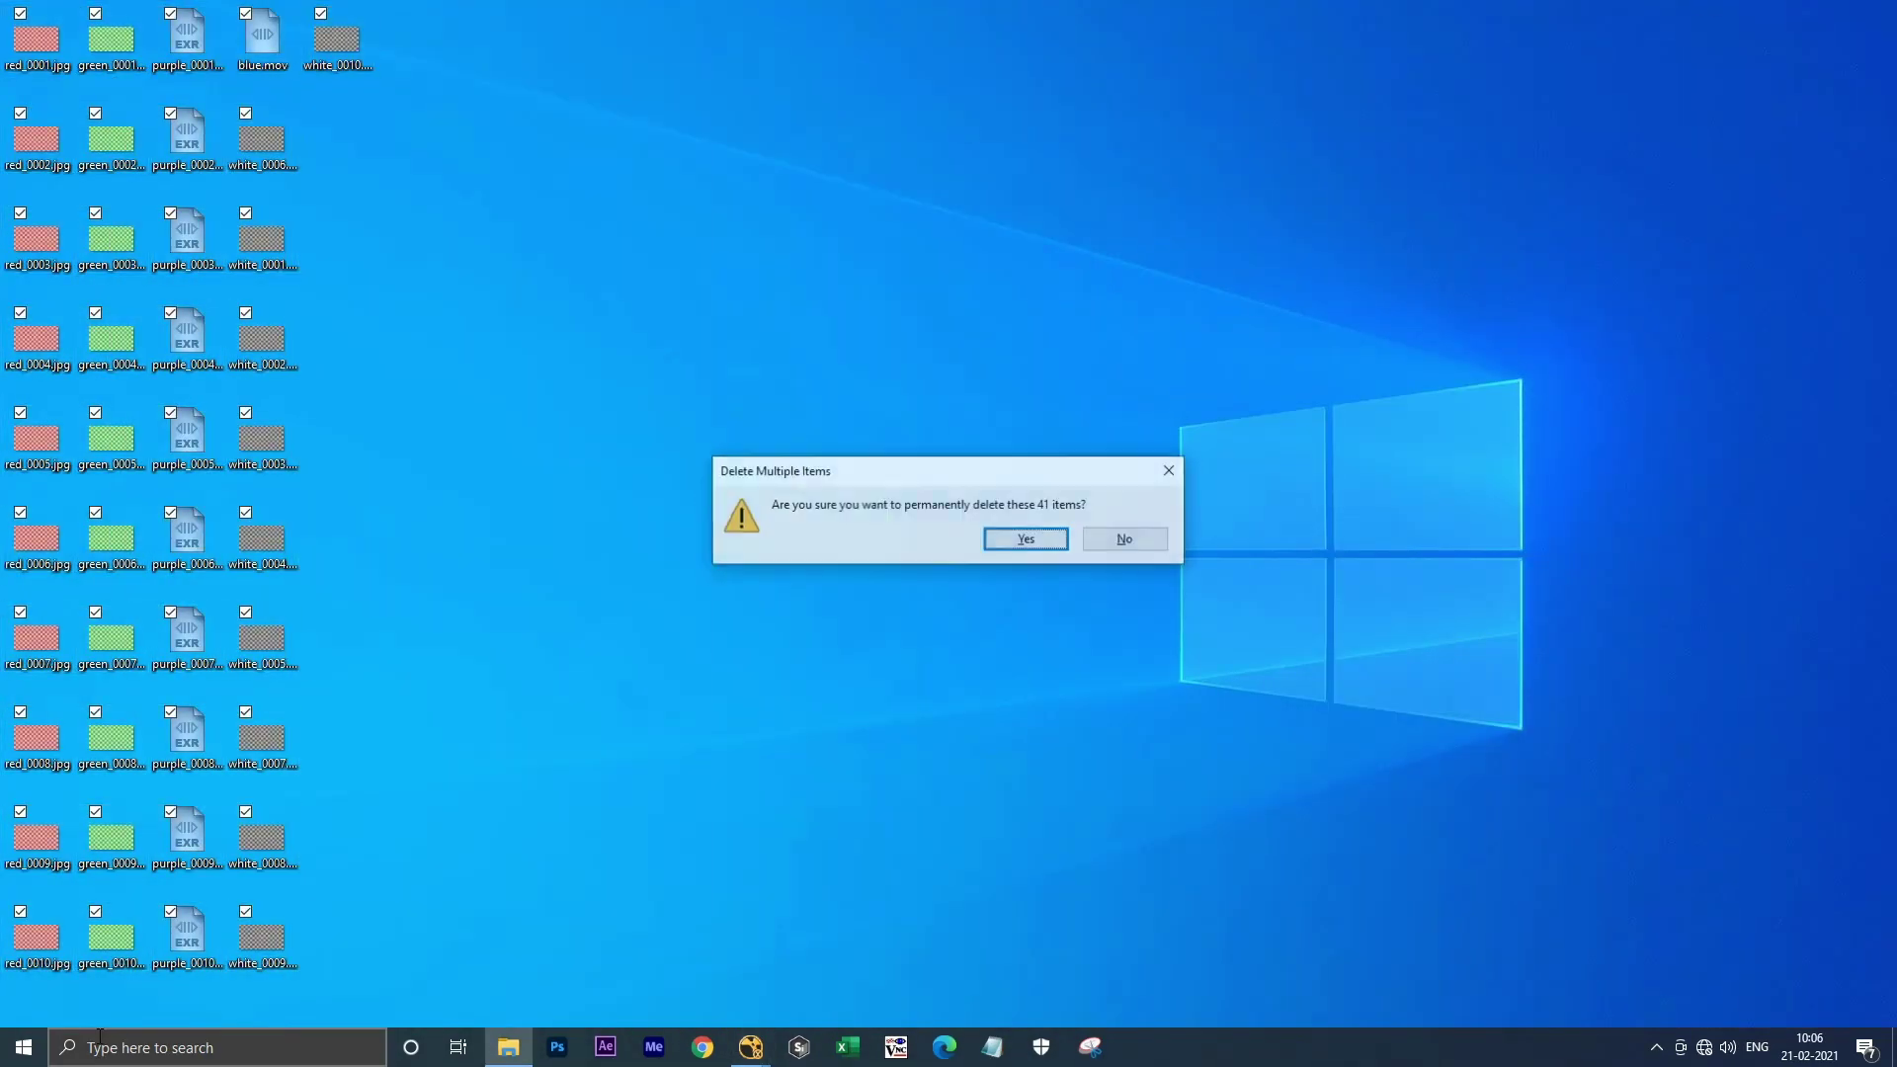
key(Escape)
click(751, 1048)
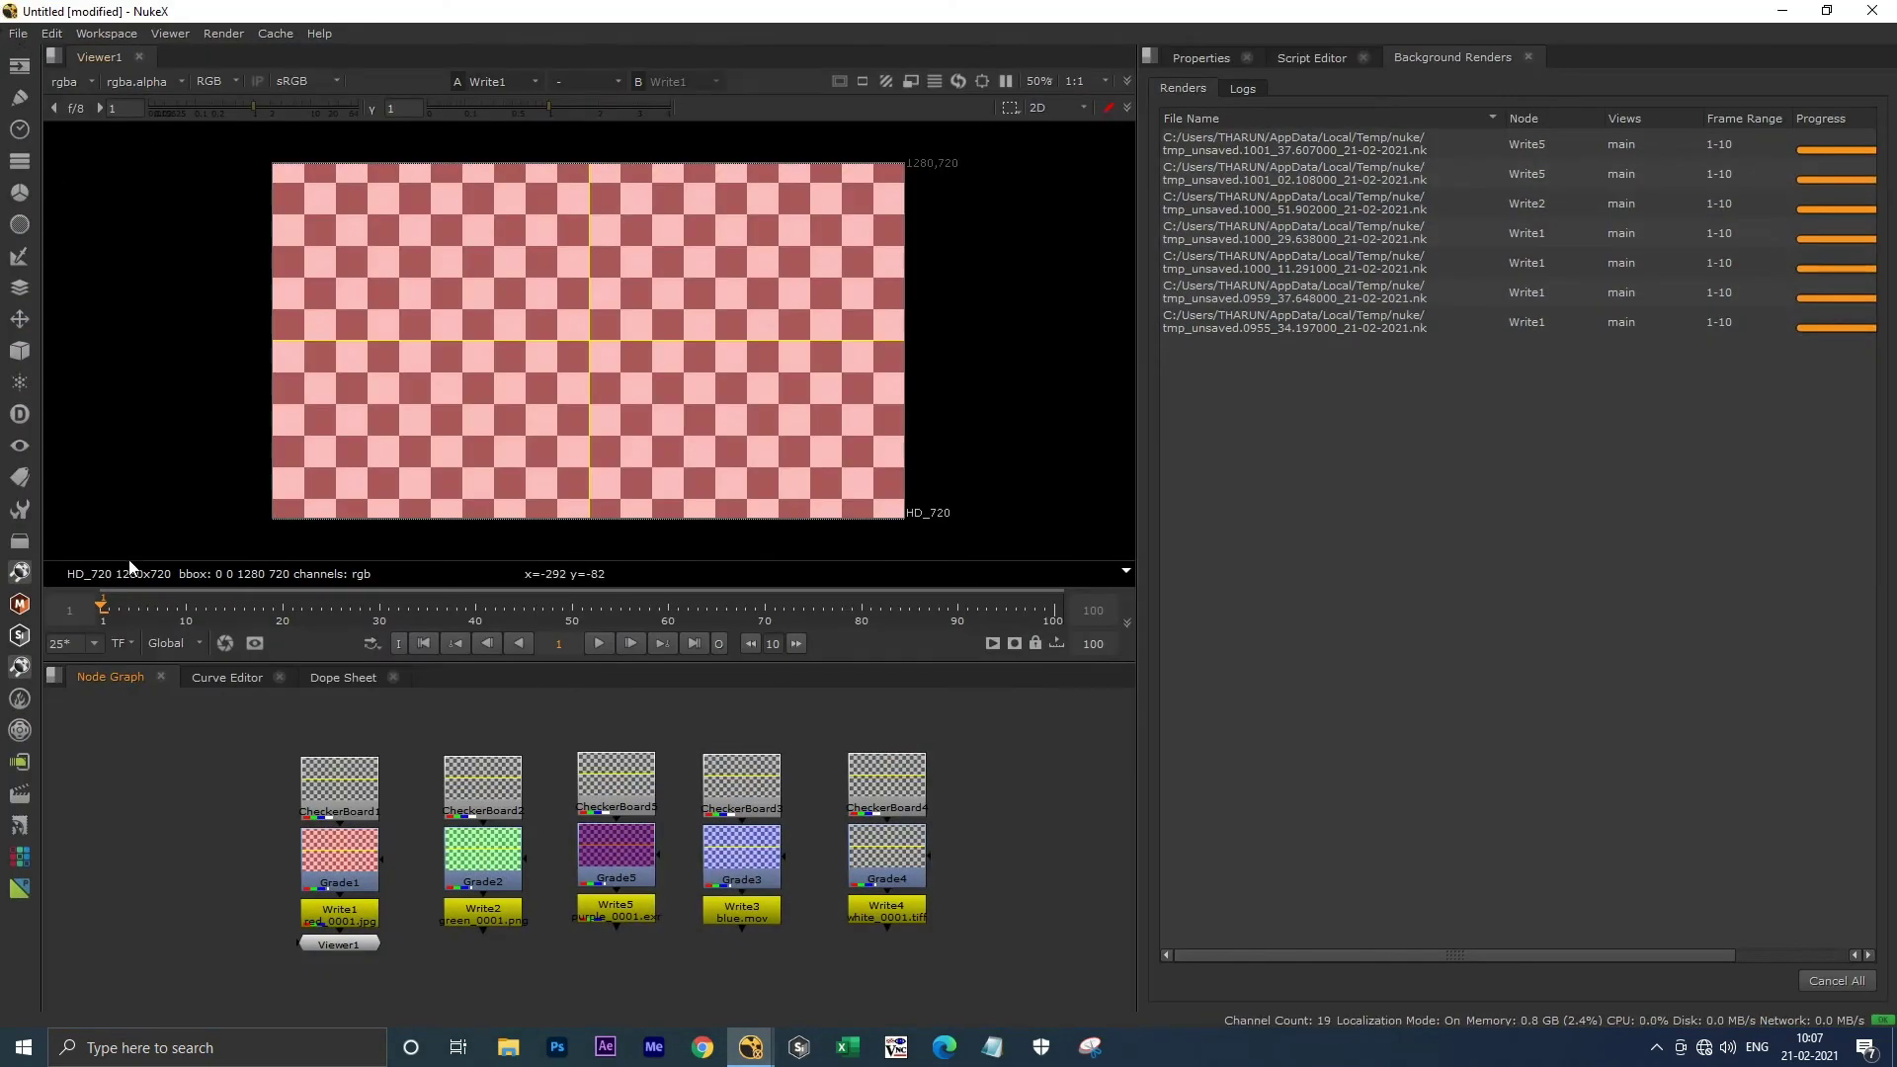
Save the script as test.nk on the desktop and quit NukeX.
key(ctrl+s)
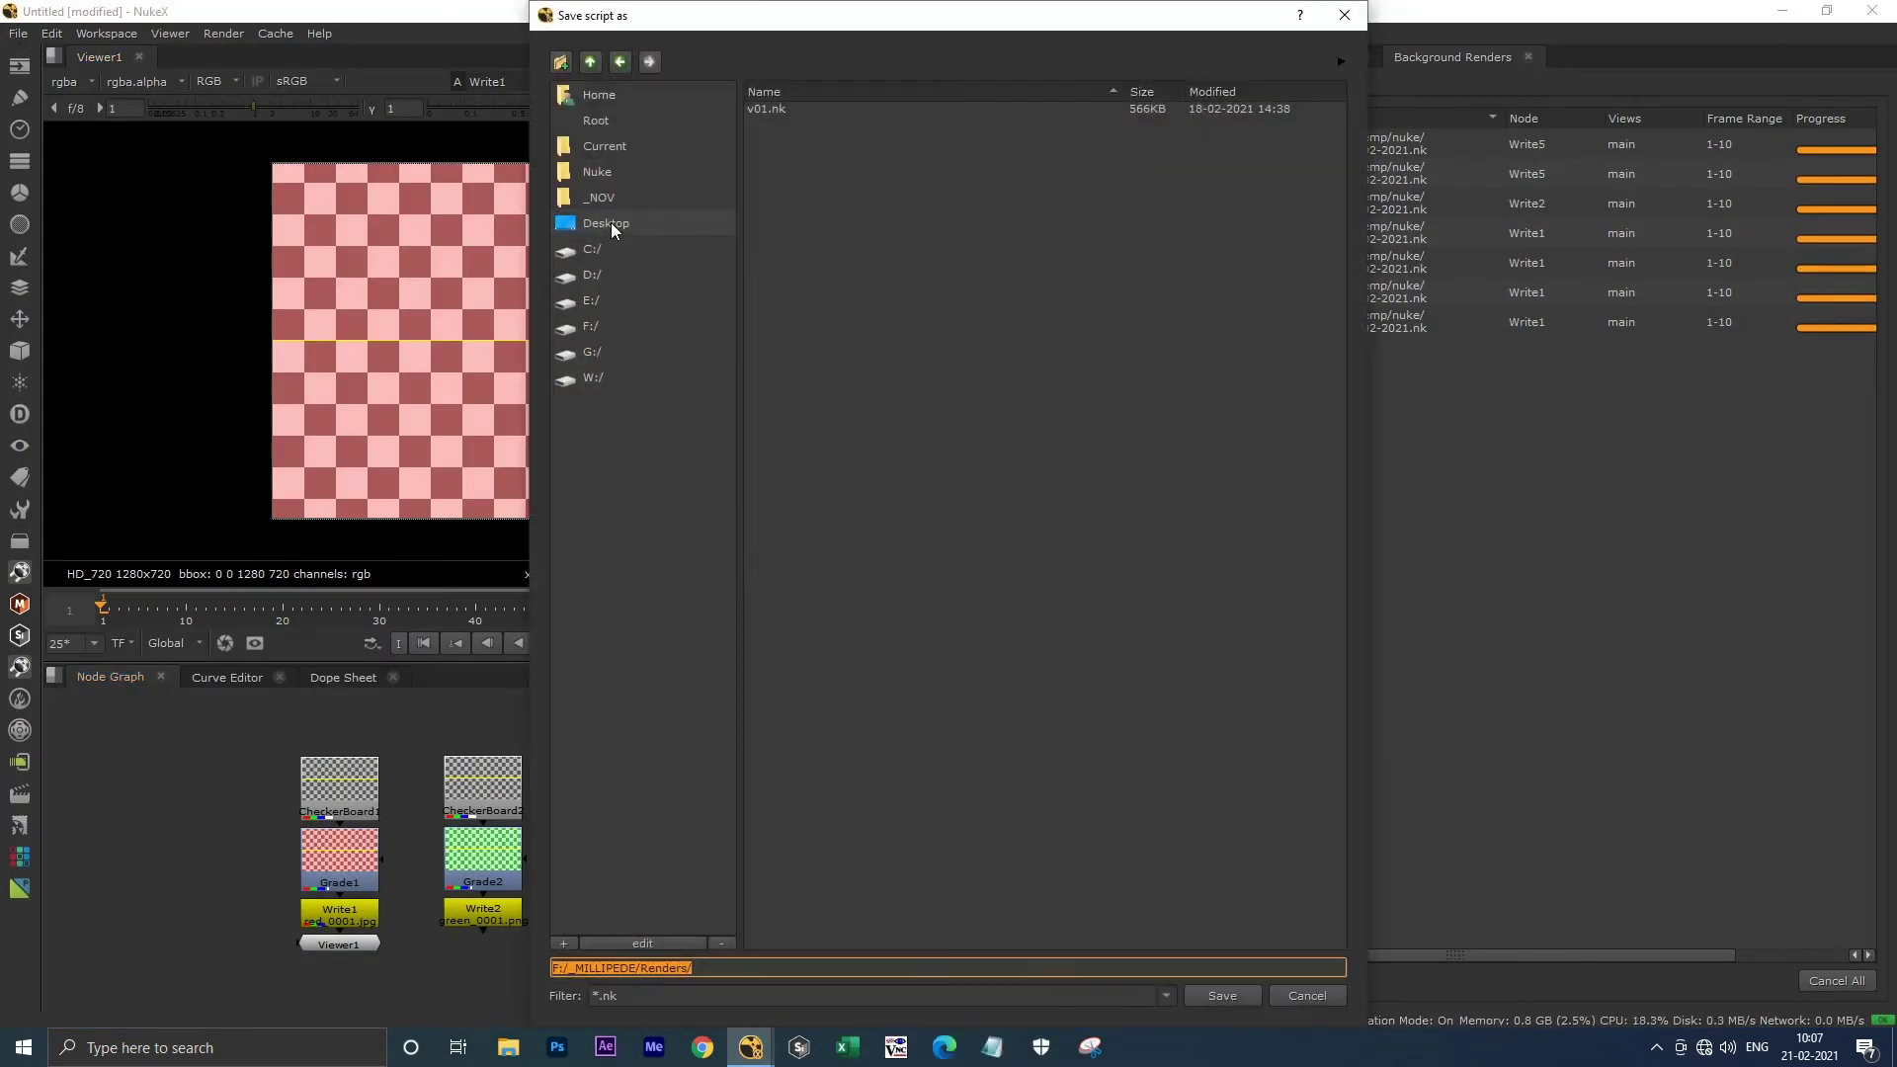
text(top/t)
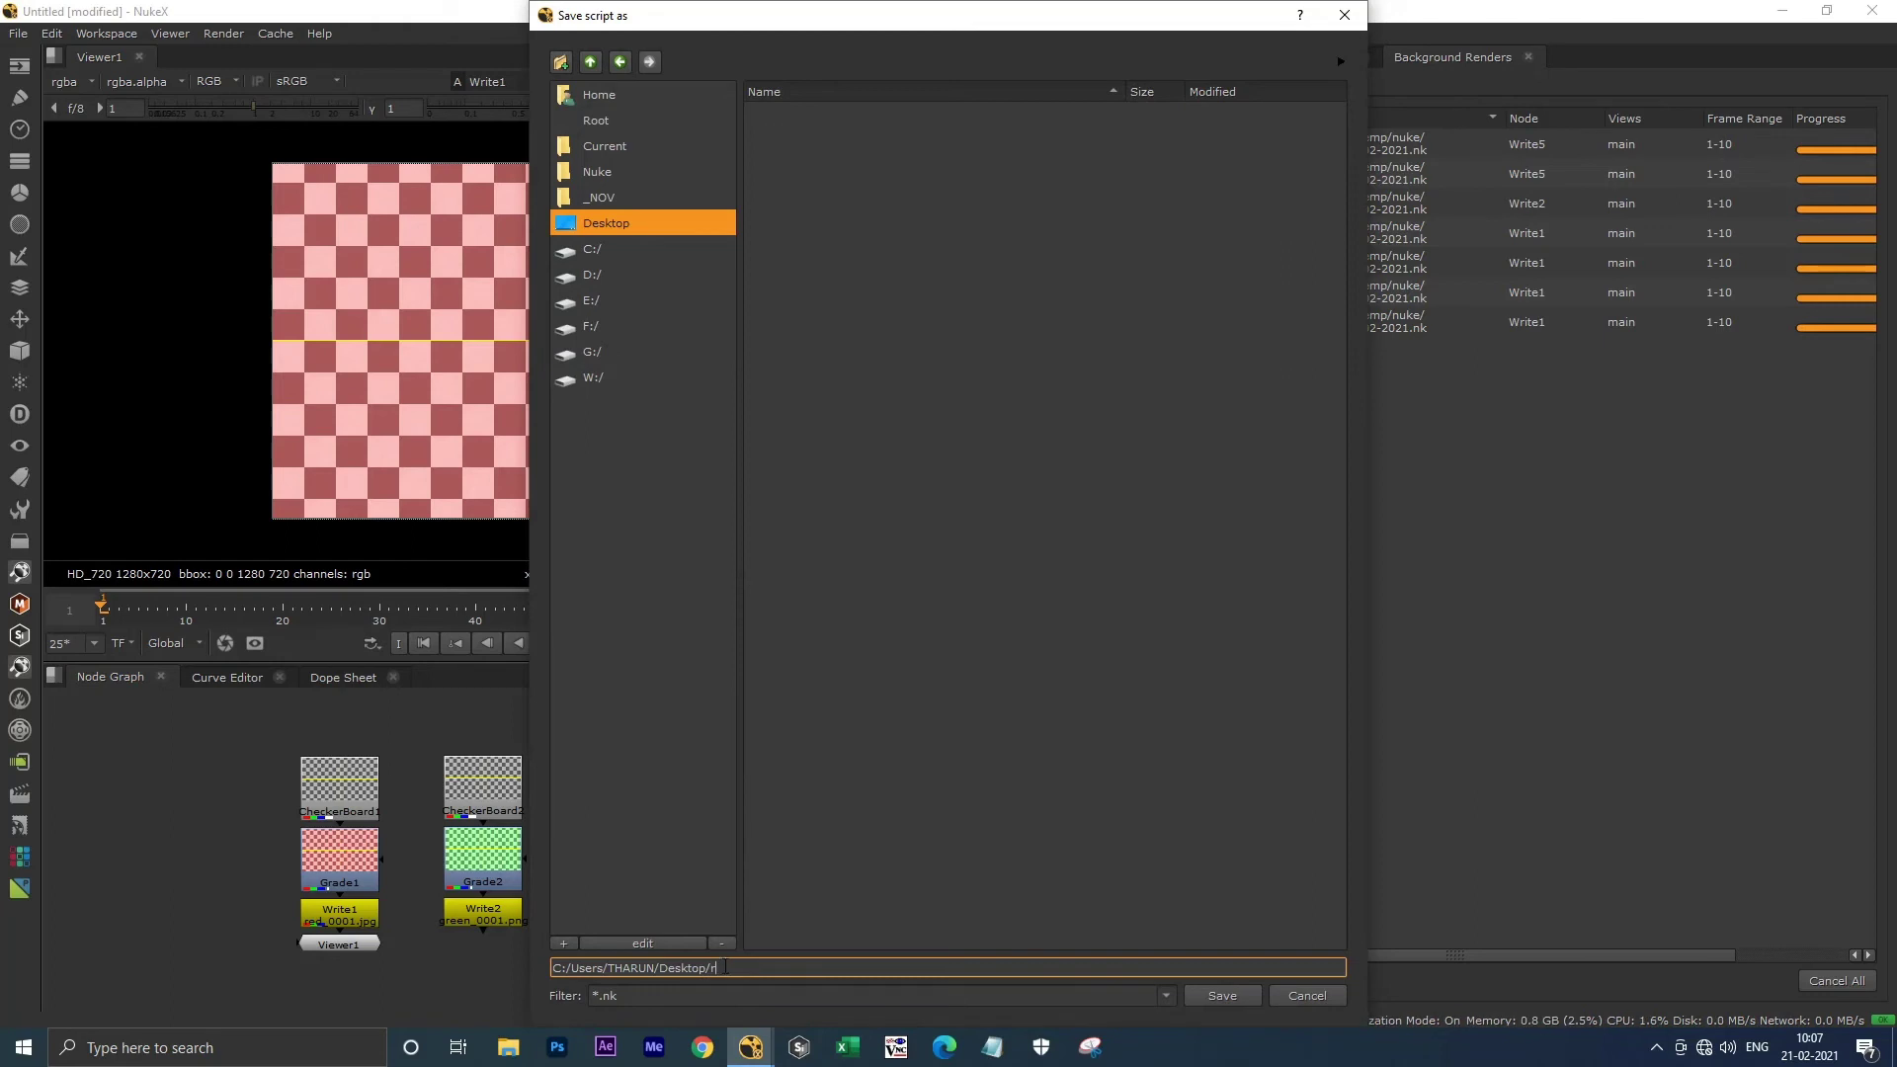
text(est)
key(Return)
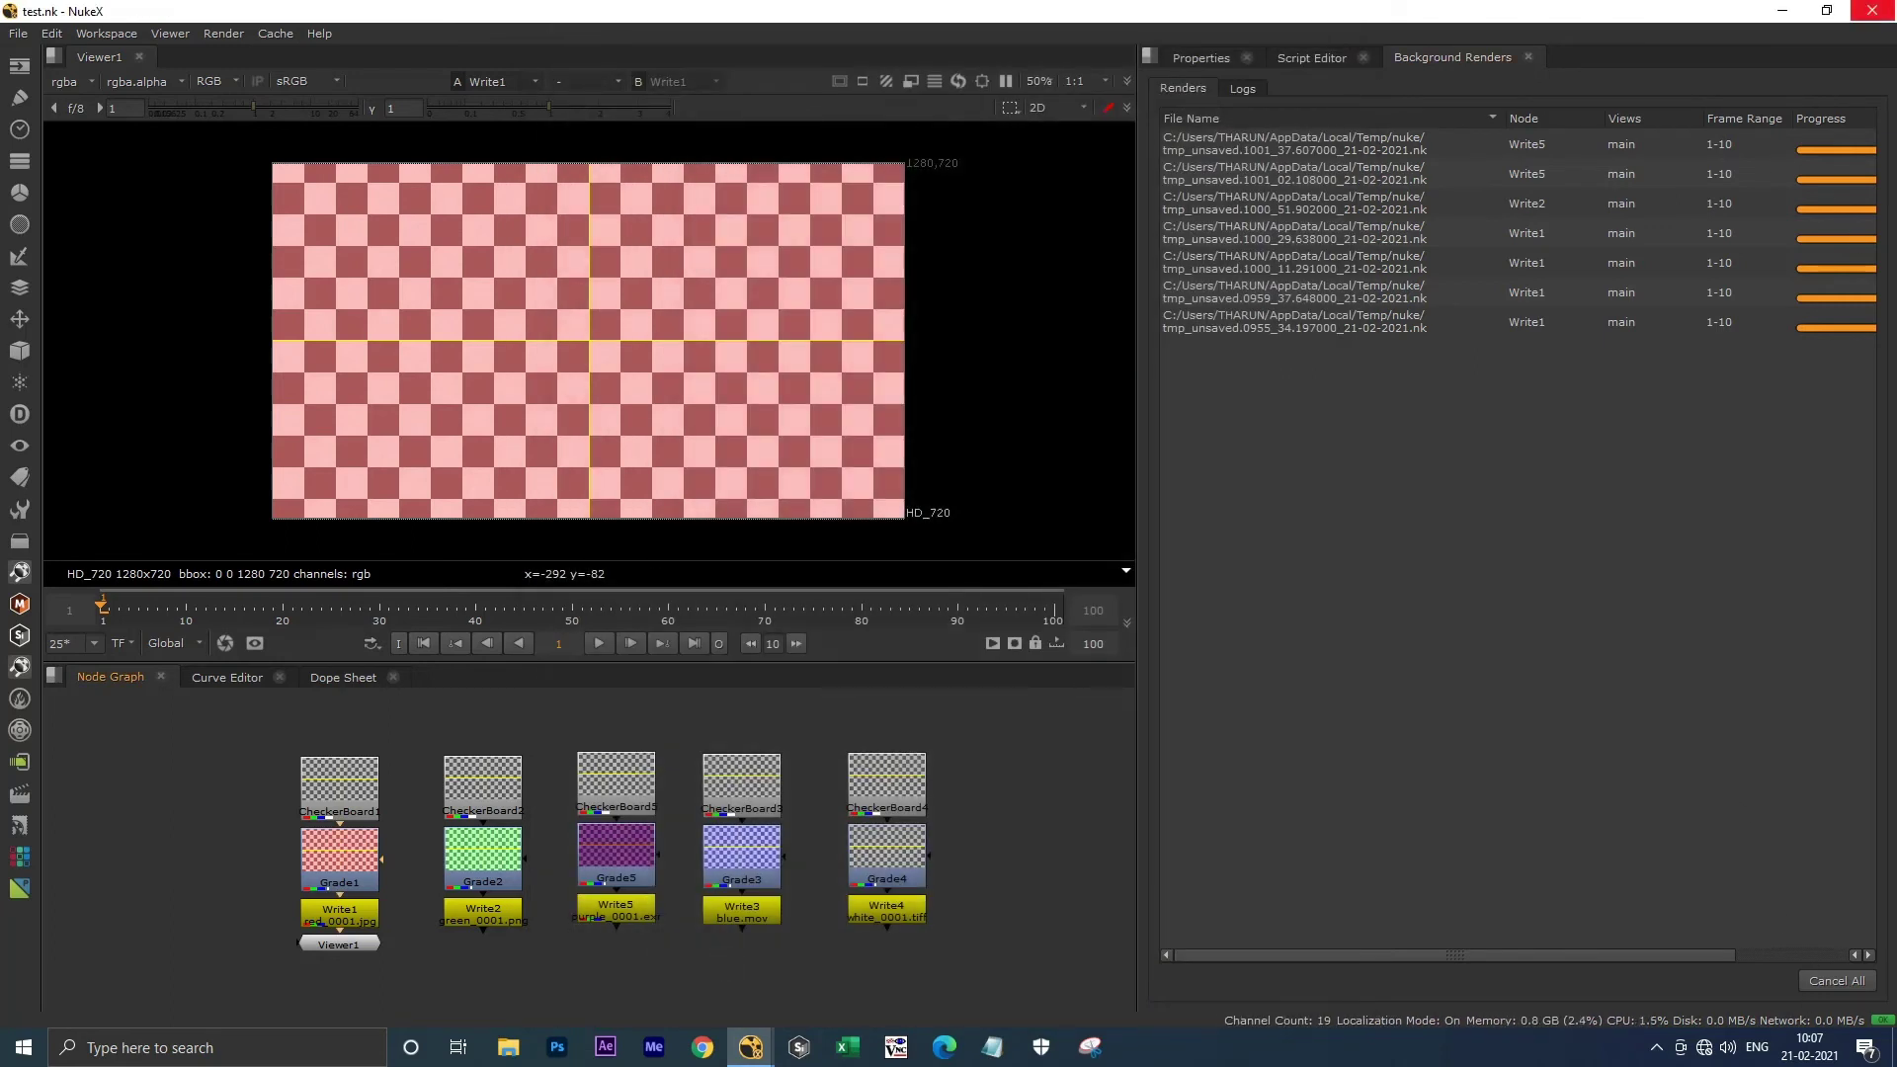
click(1872, 11)
Open the .nuke folder via Run and move menu.py onto the desktop.
key(super+r)
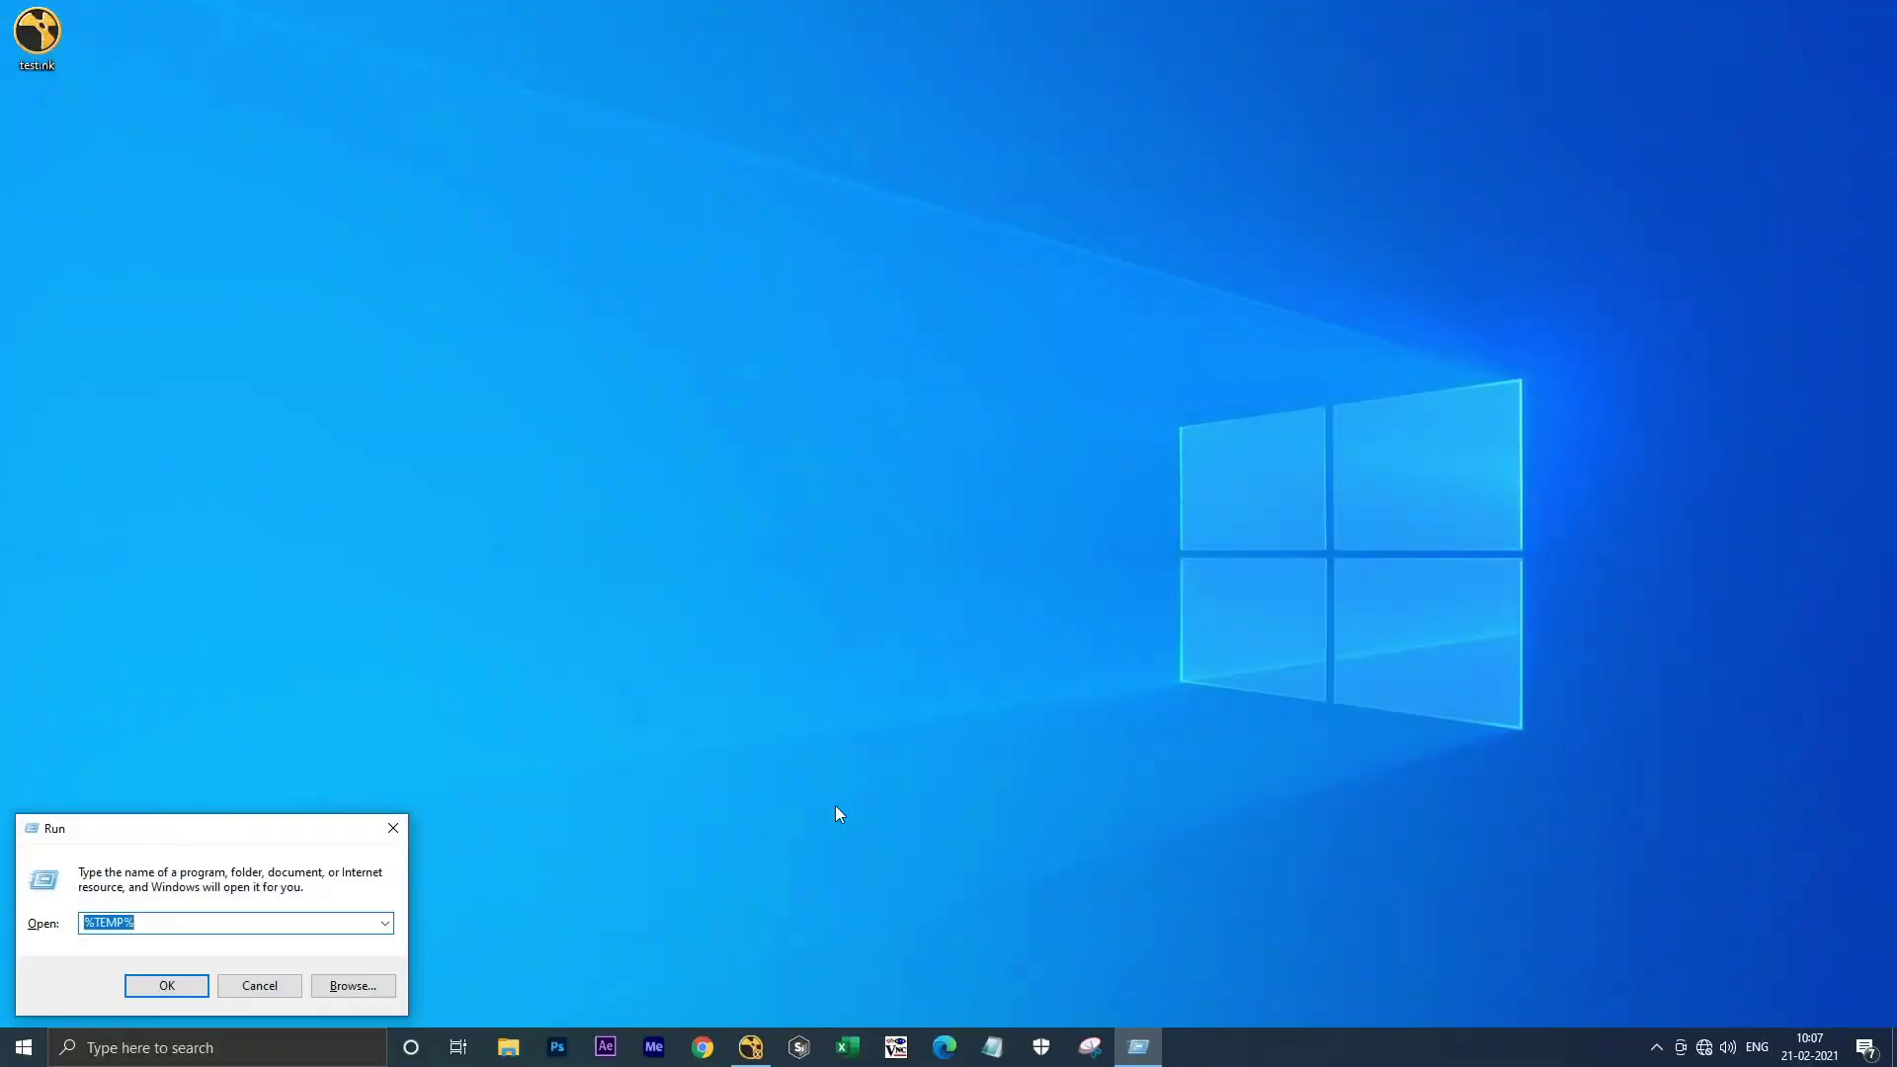
text(.nuke)
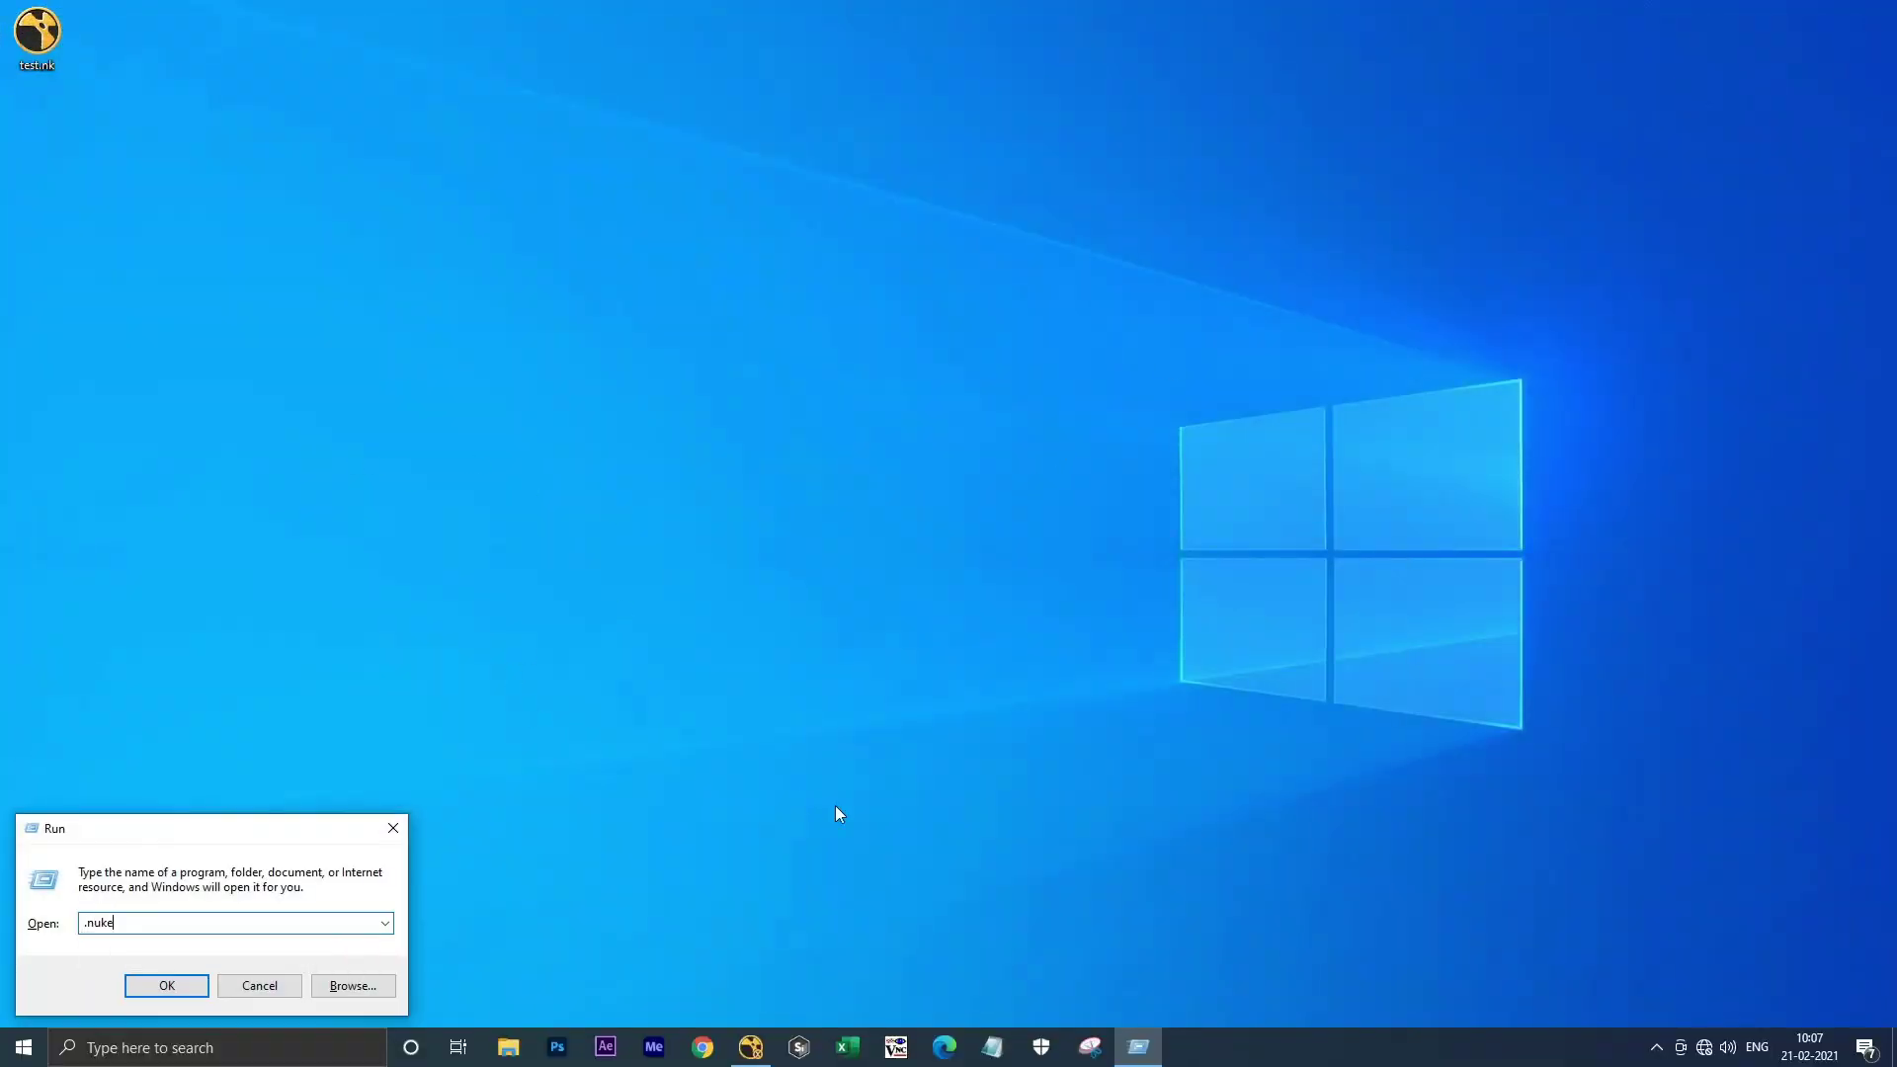
key(Return)
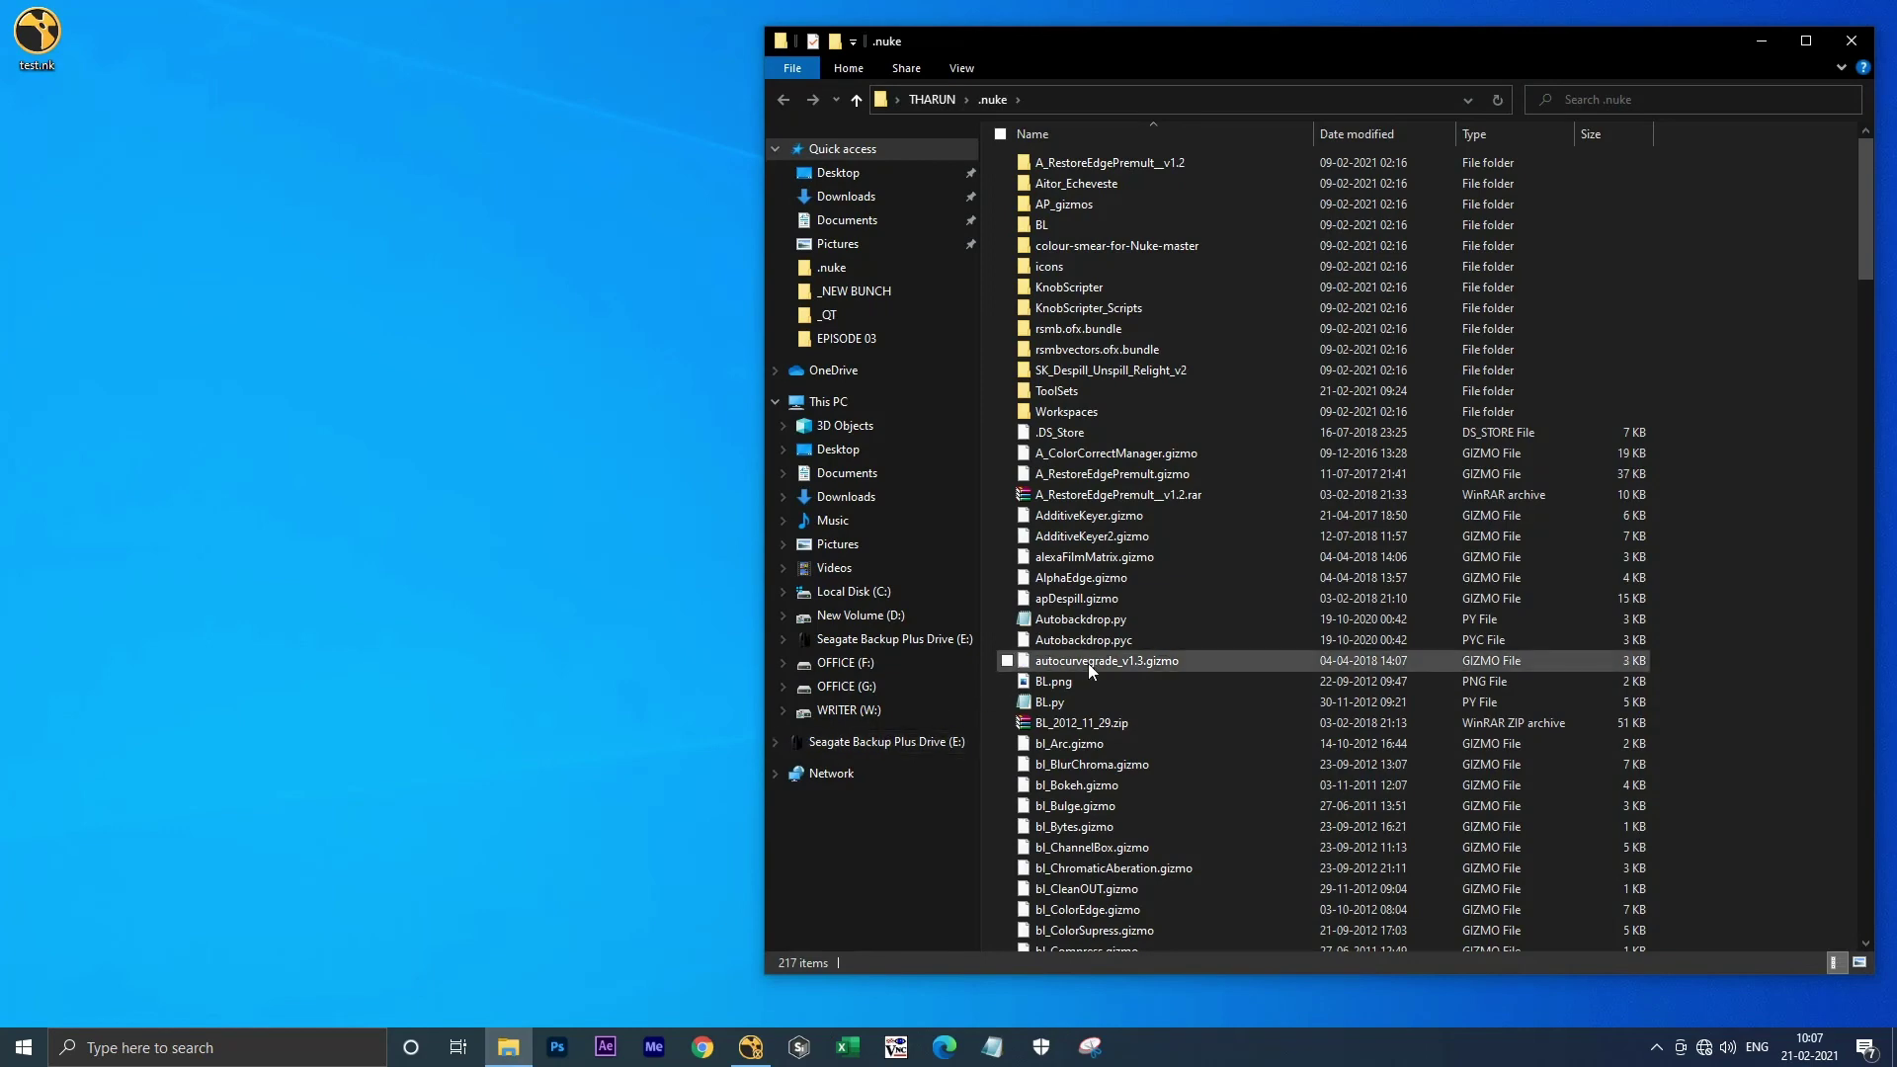
click(1090, 628)
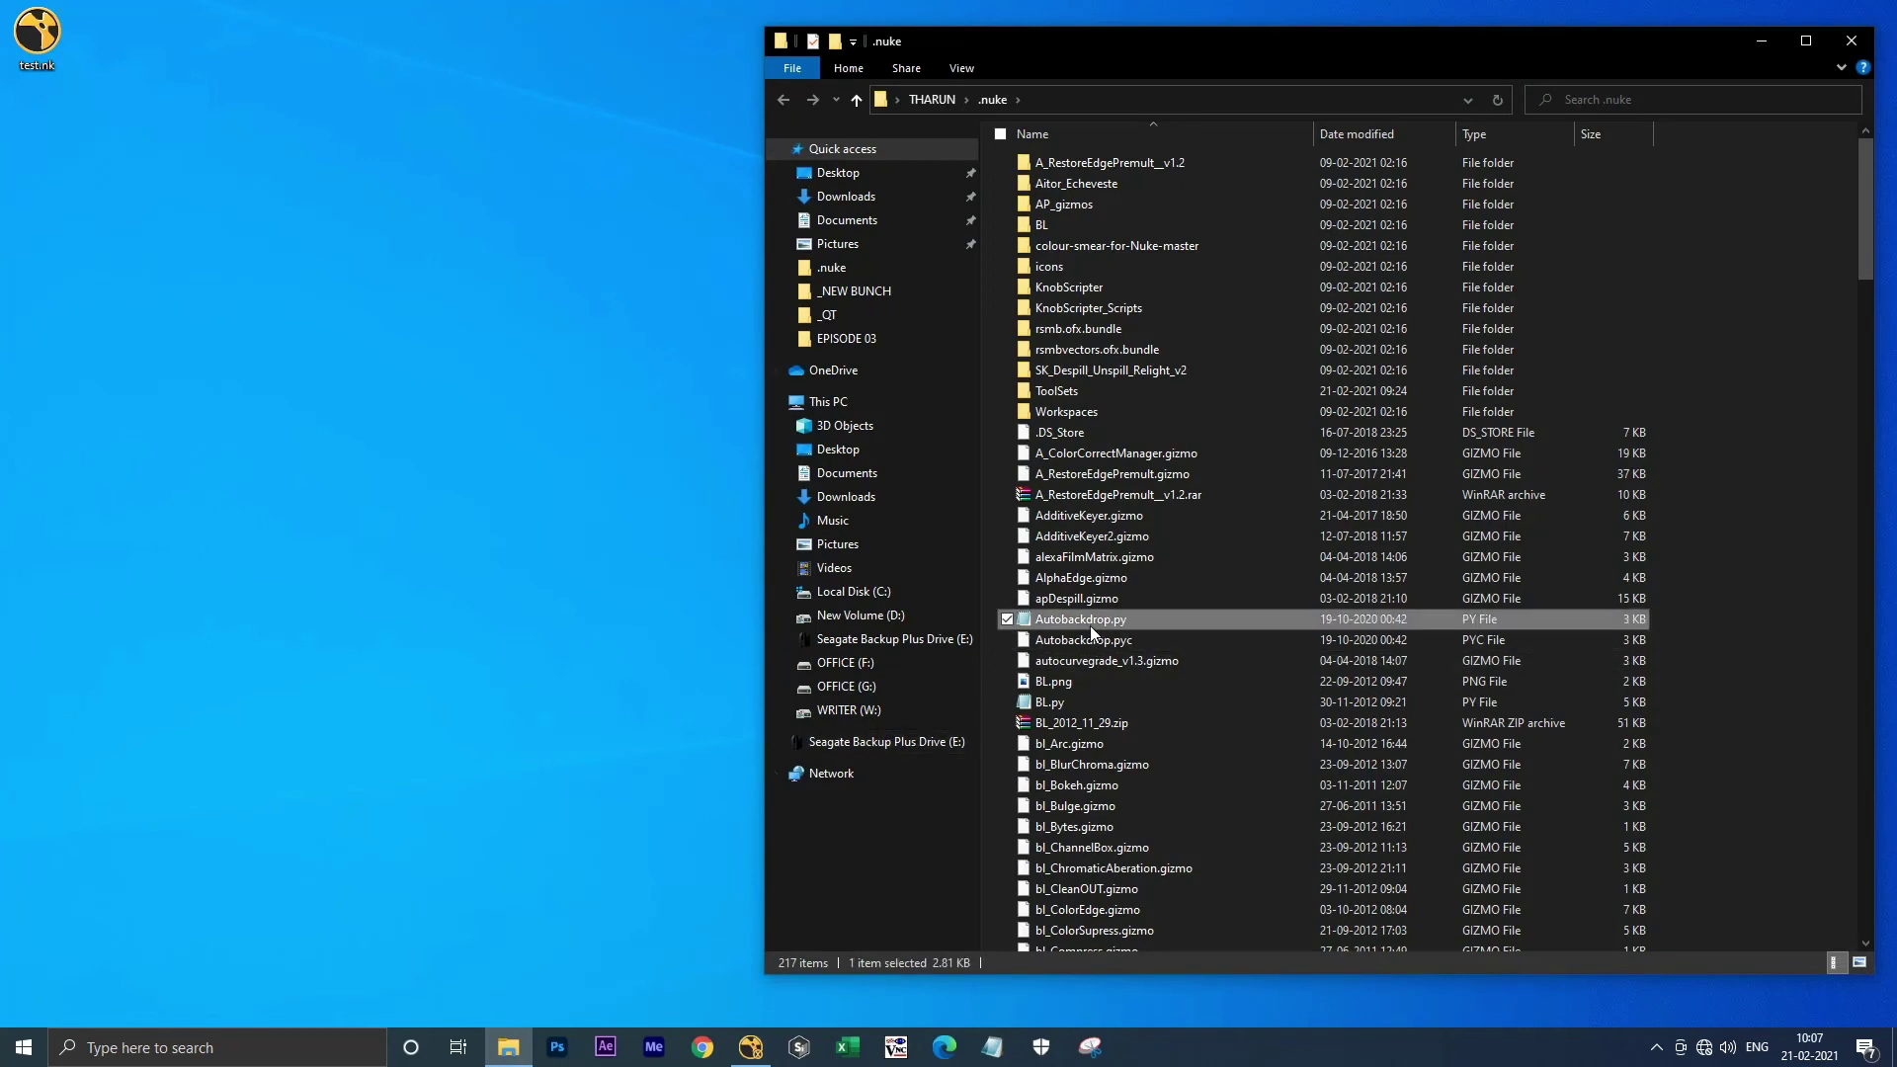
text(menu)
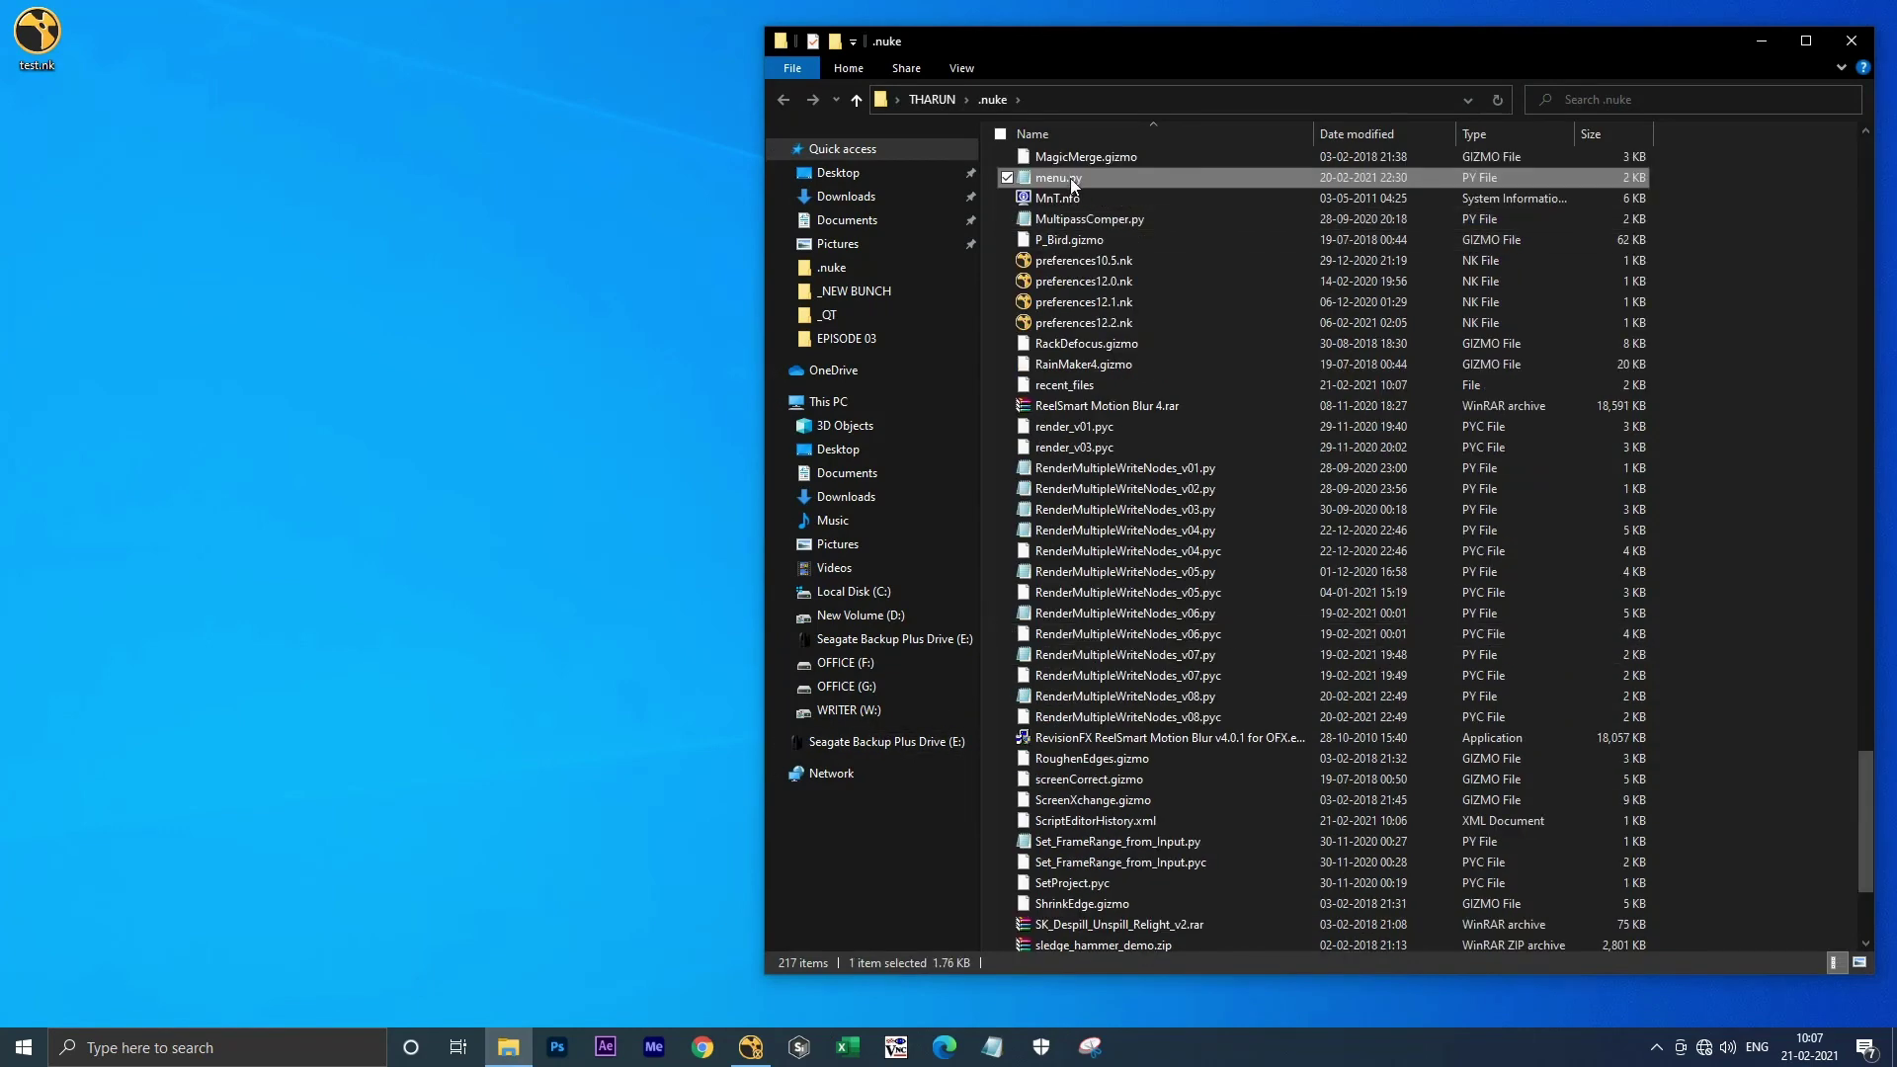
drag(1070, 178, 105, 338)
Move init.py onto the desktop below menu.py, then relaunch NukeX.
click(1096, 243)
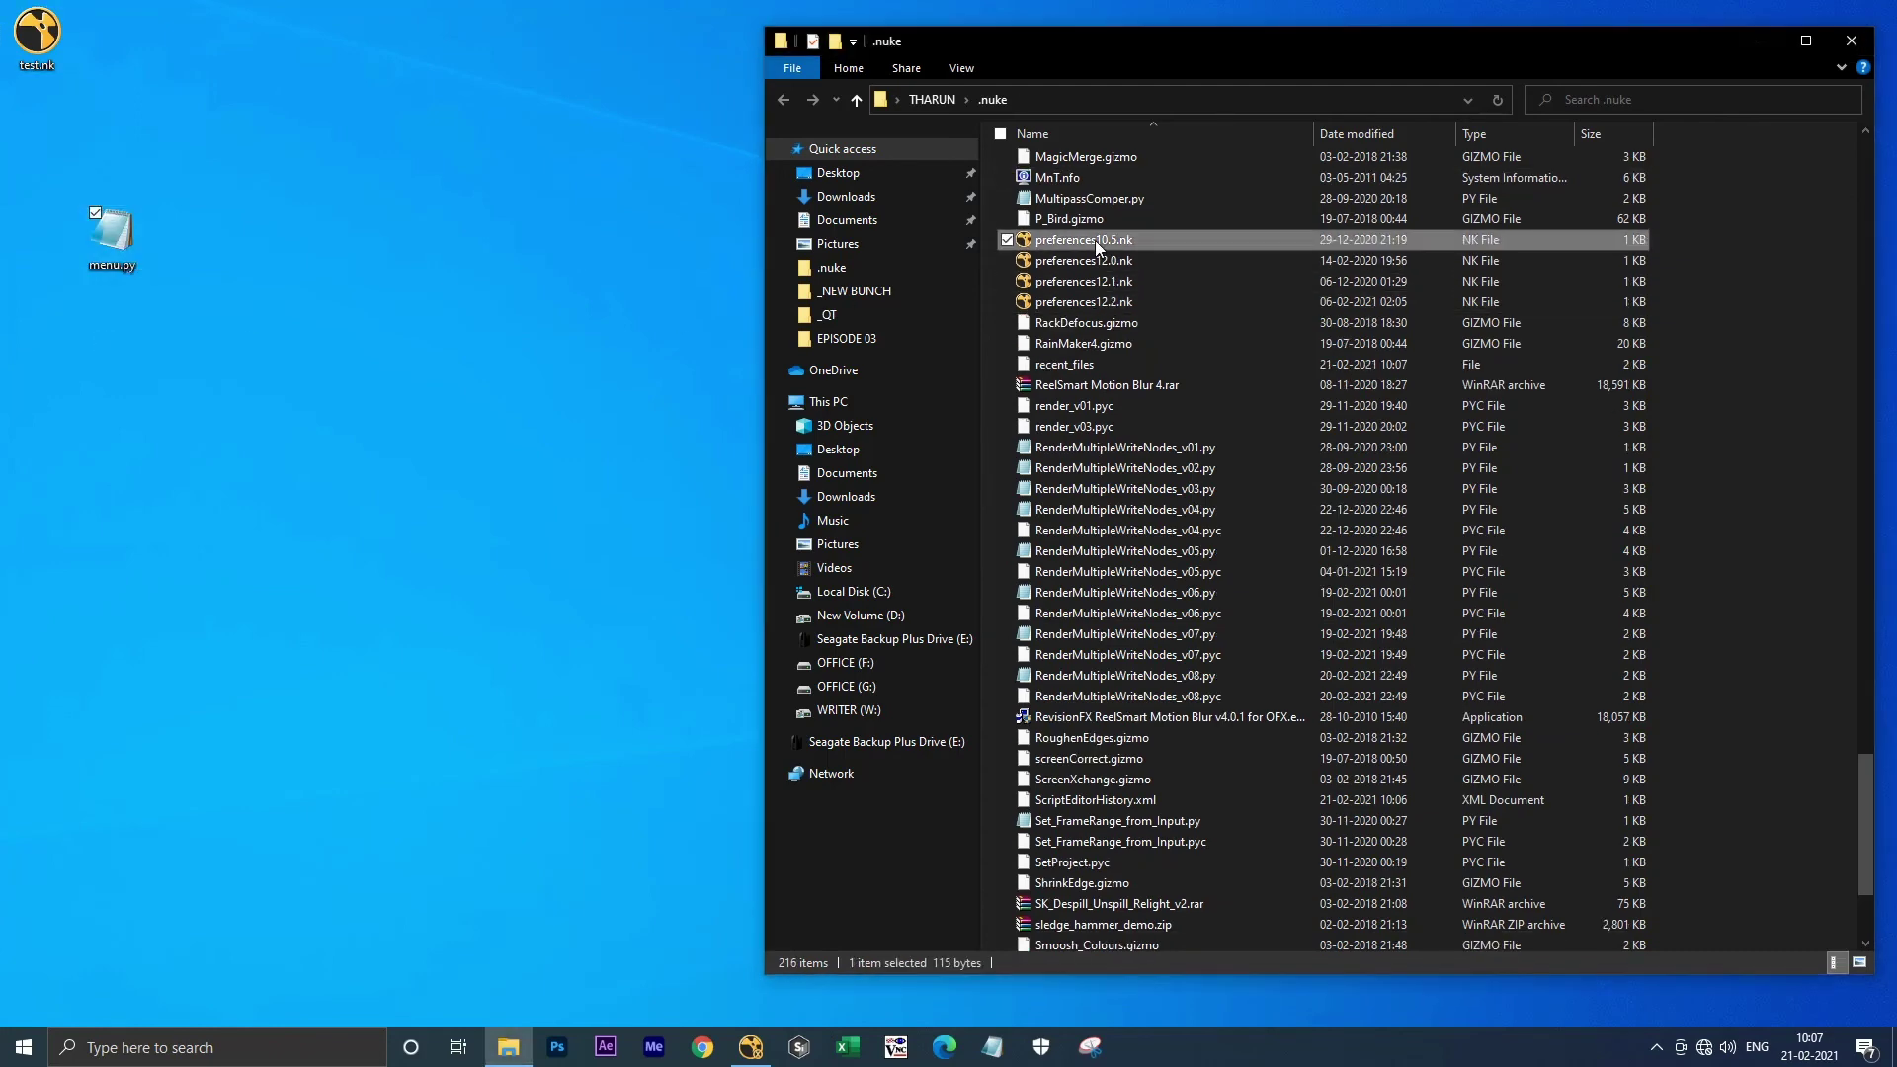
text(init)
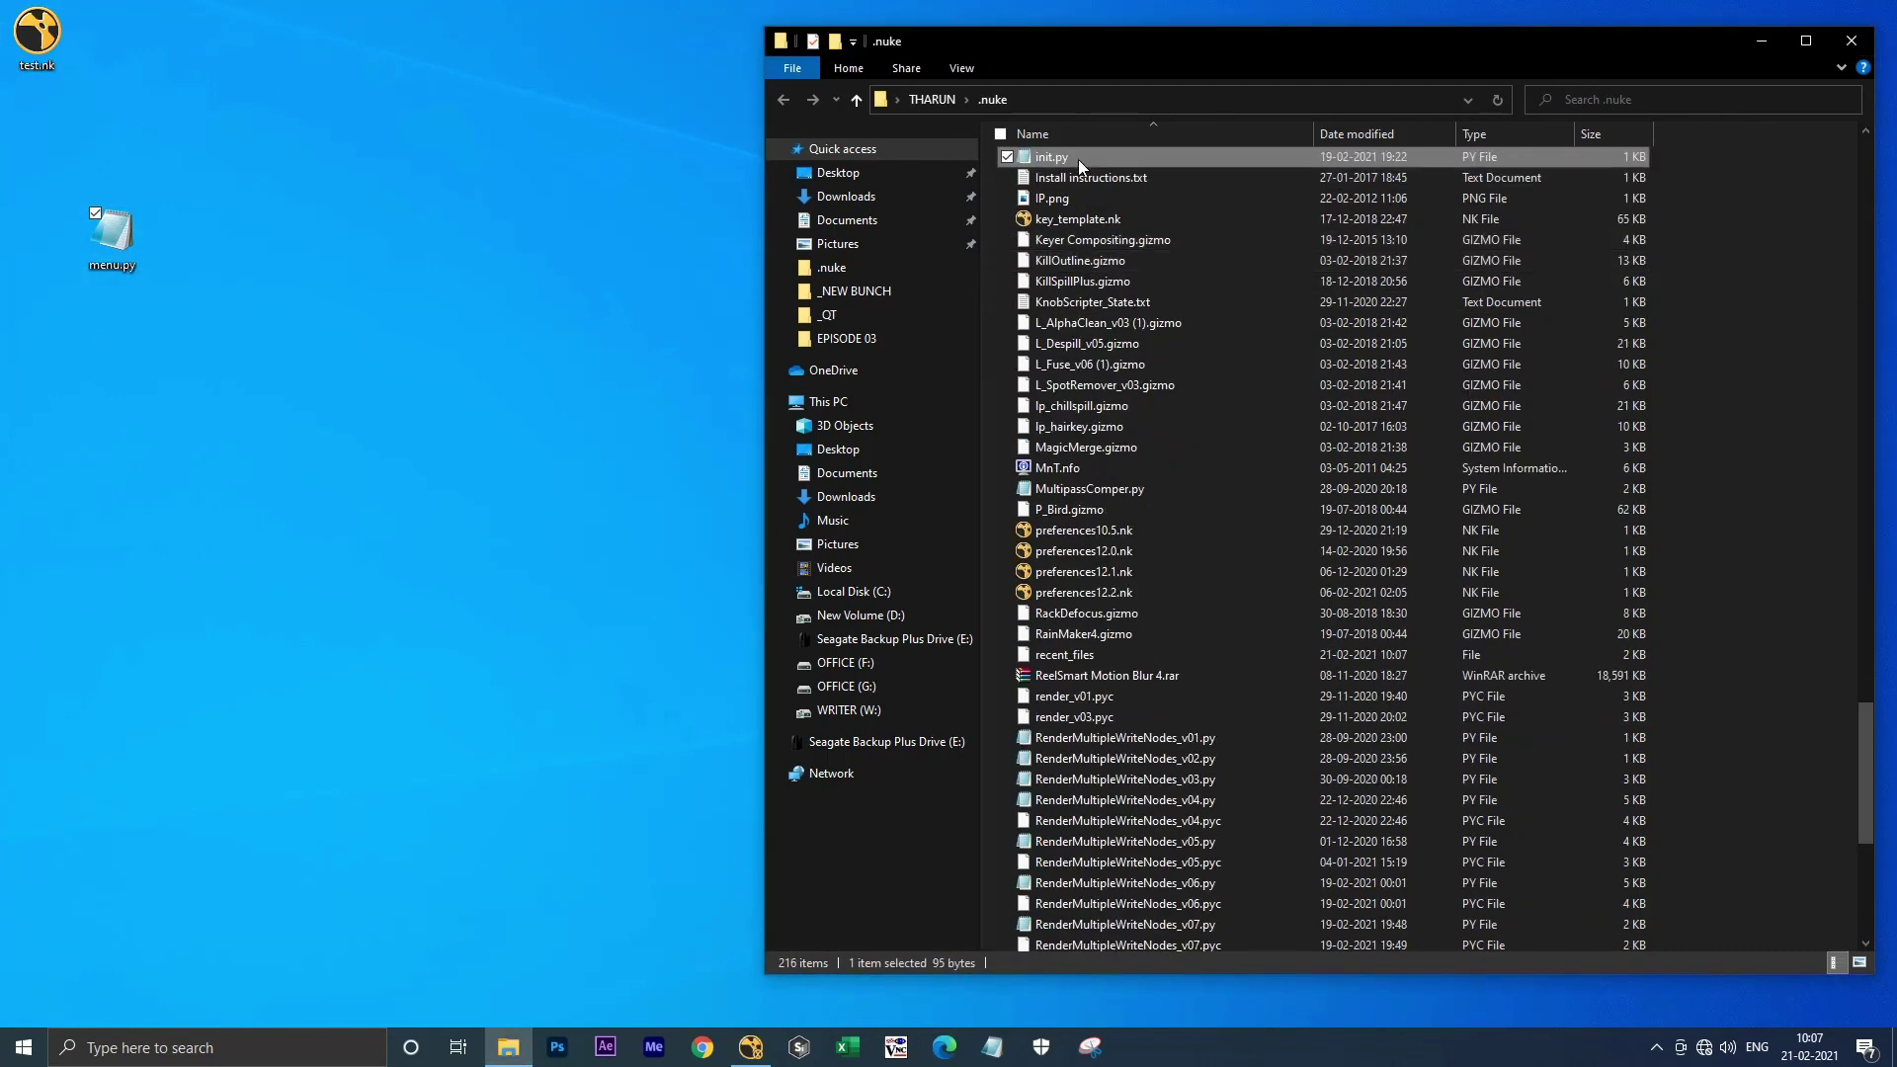
drag(1076, 156, 155, 353)
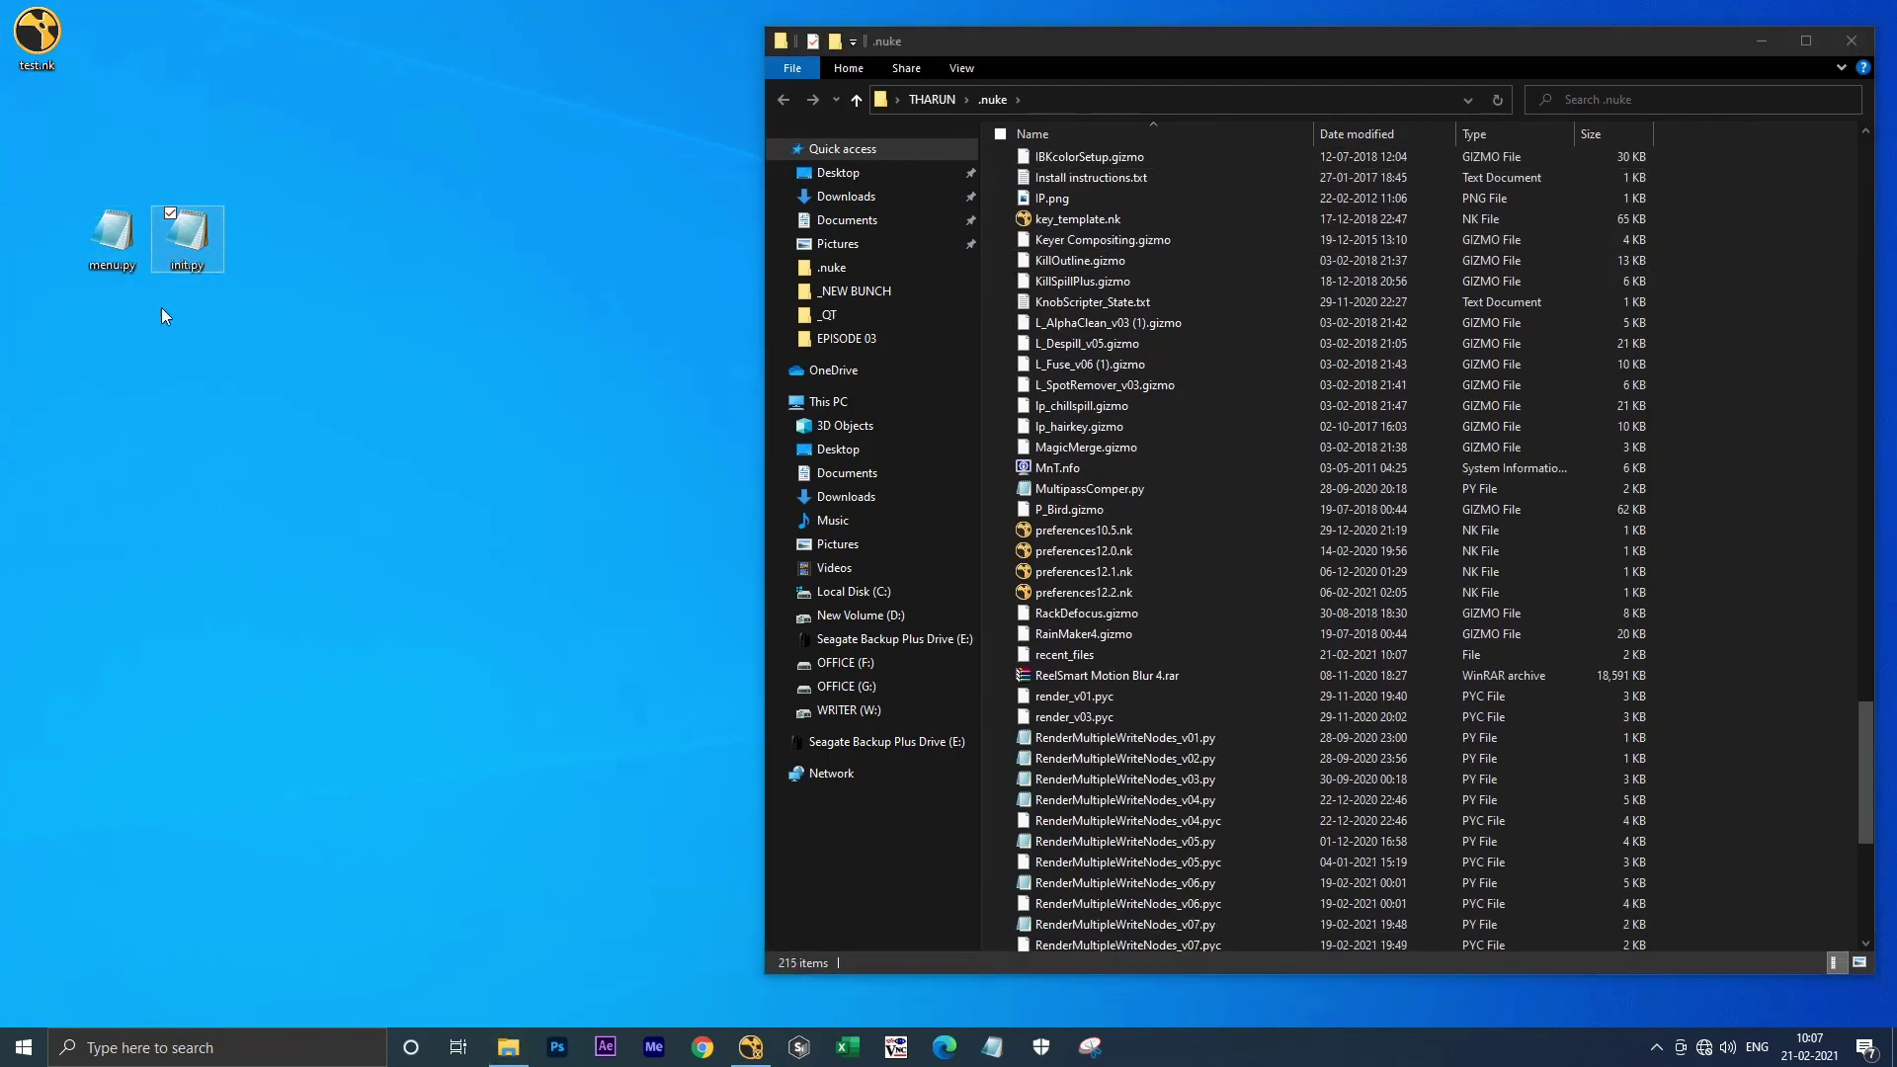
drag(204, 229, 127, 327)
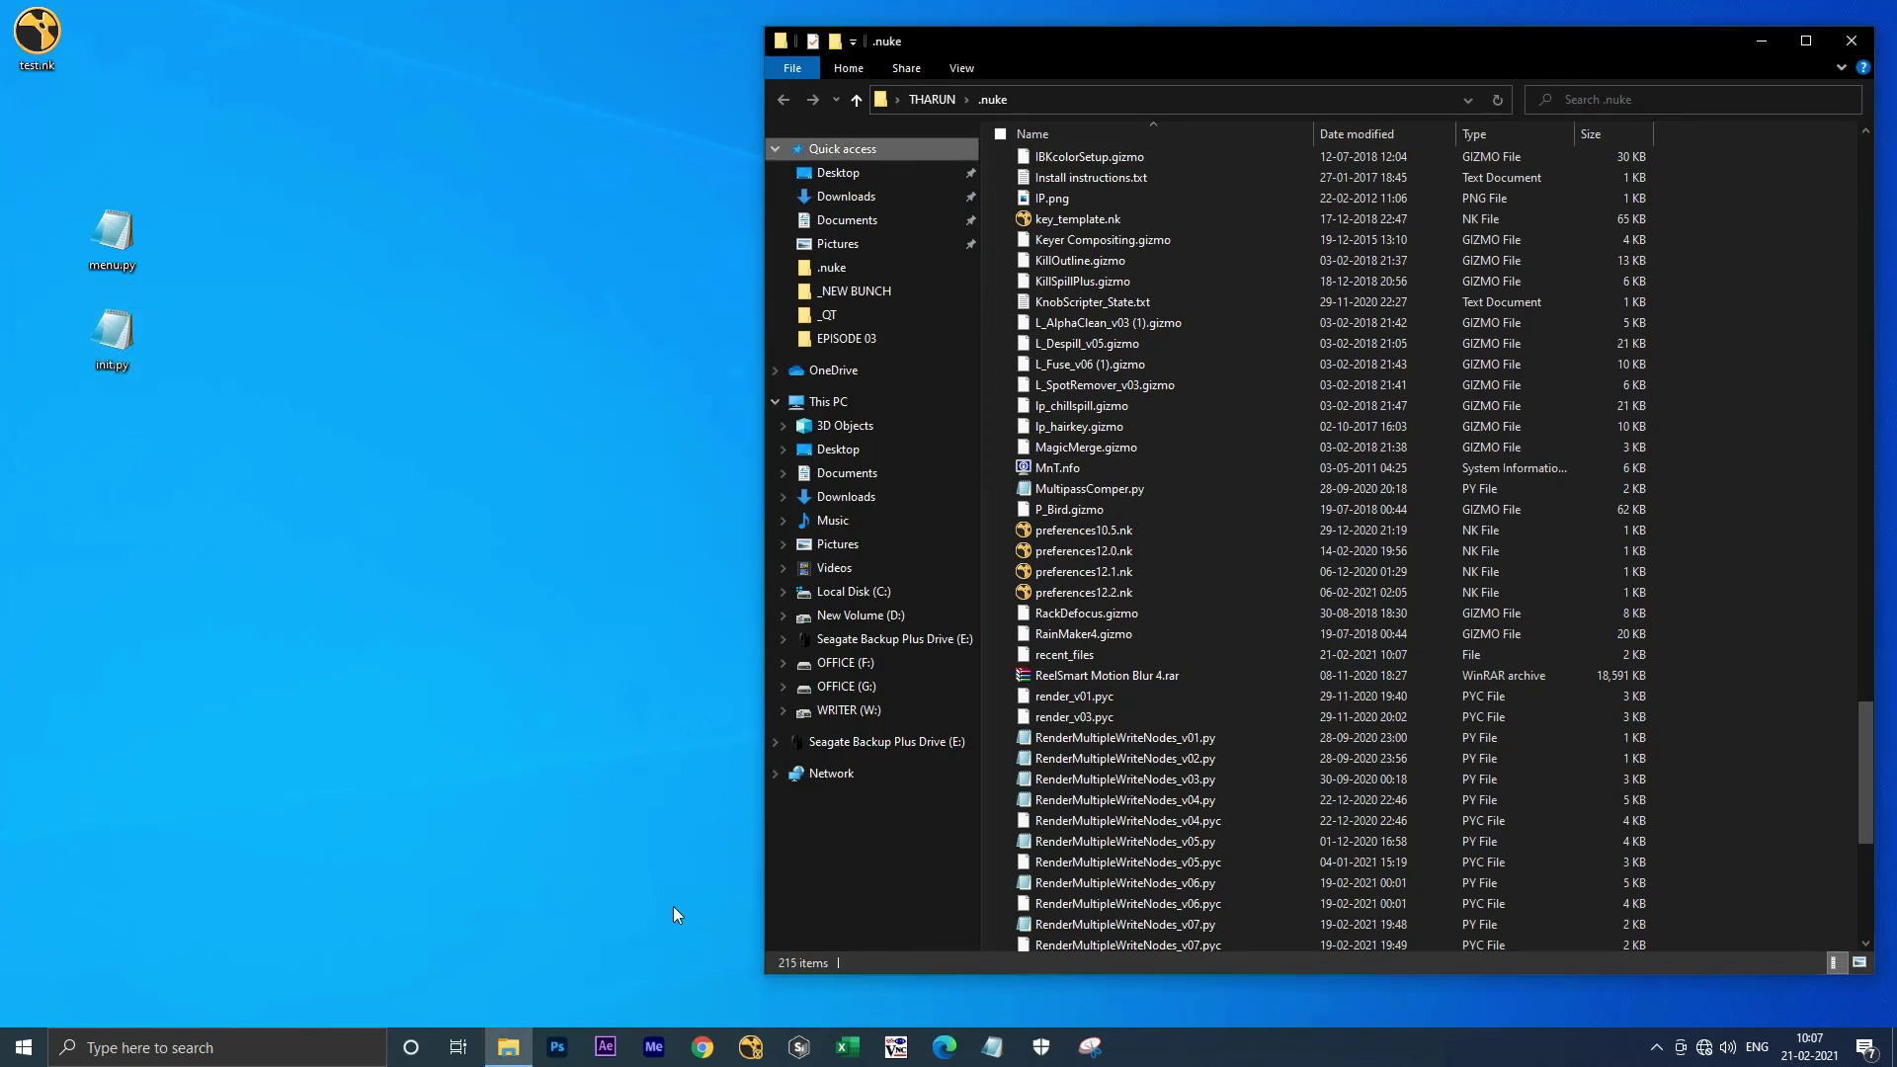
click(751, 1048)
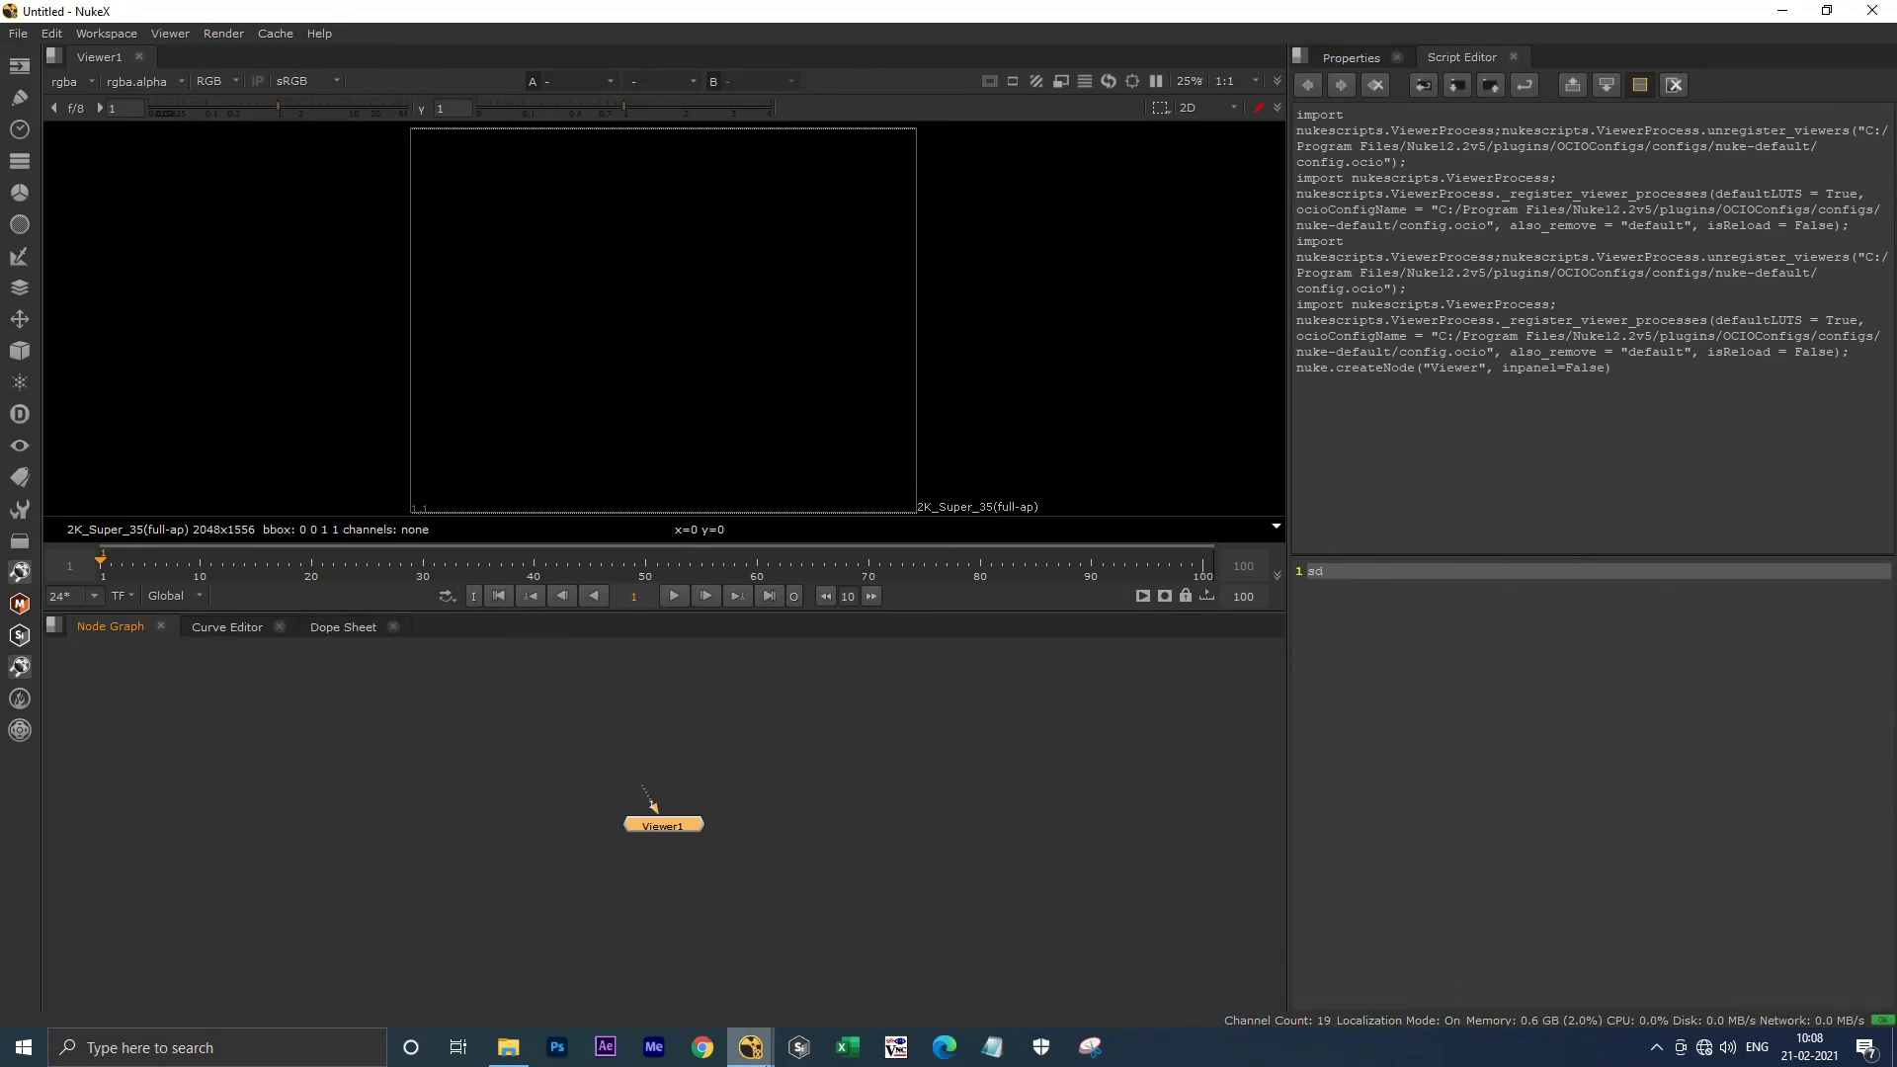
Close the empty untitled comp and reopen test.nk from the recent comps list.
key(ctrl+w)
click(17, 33)
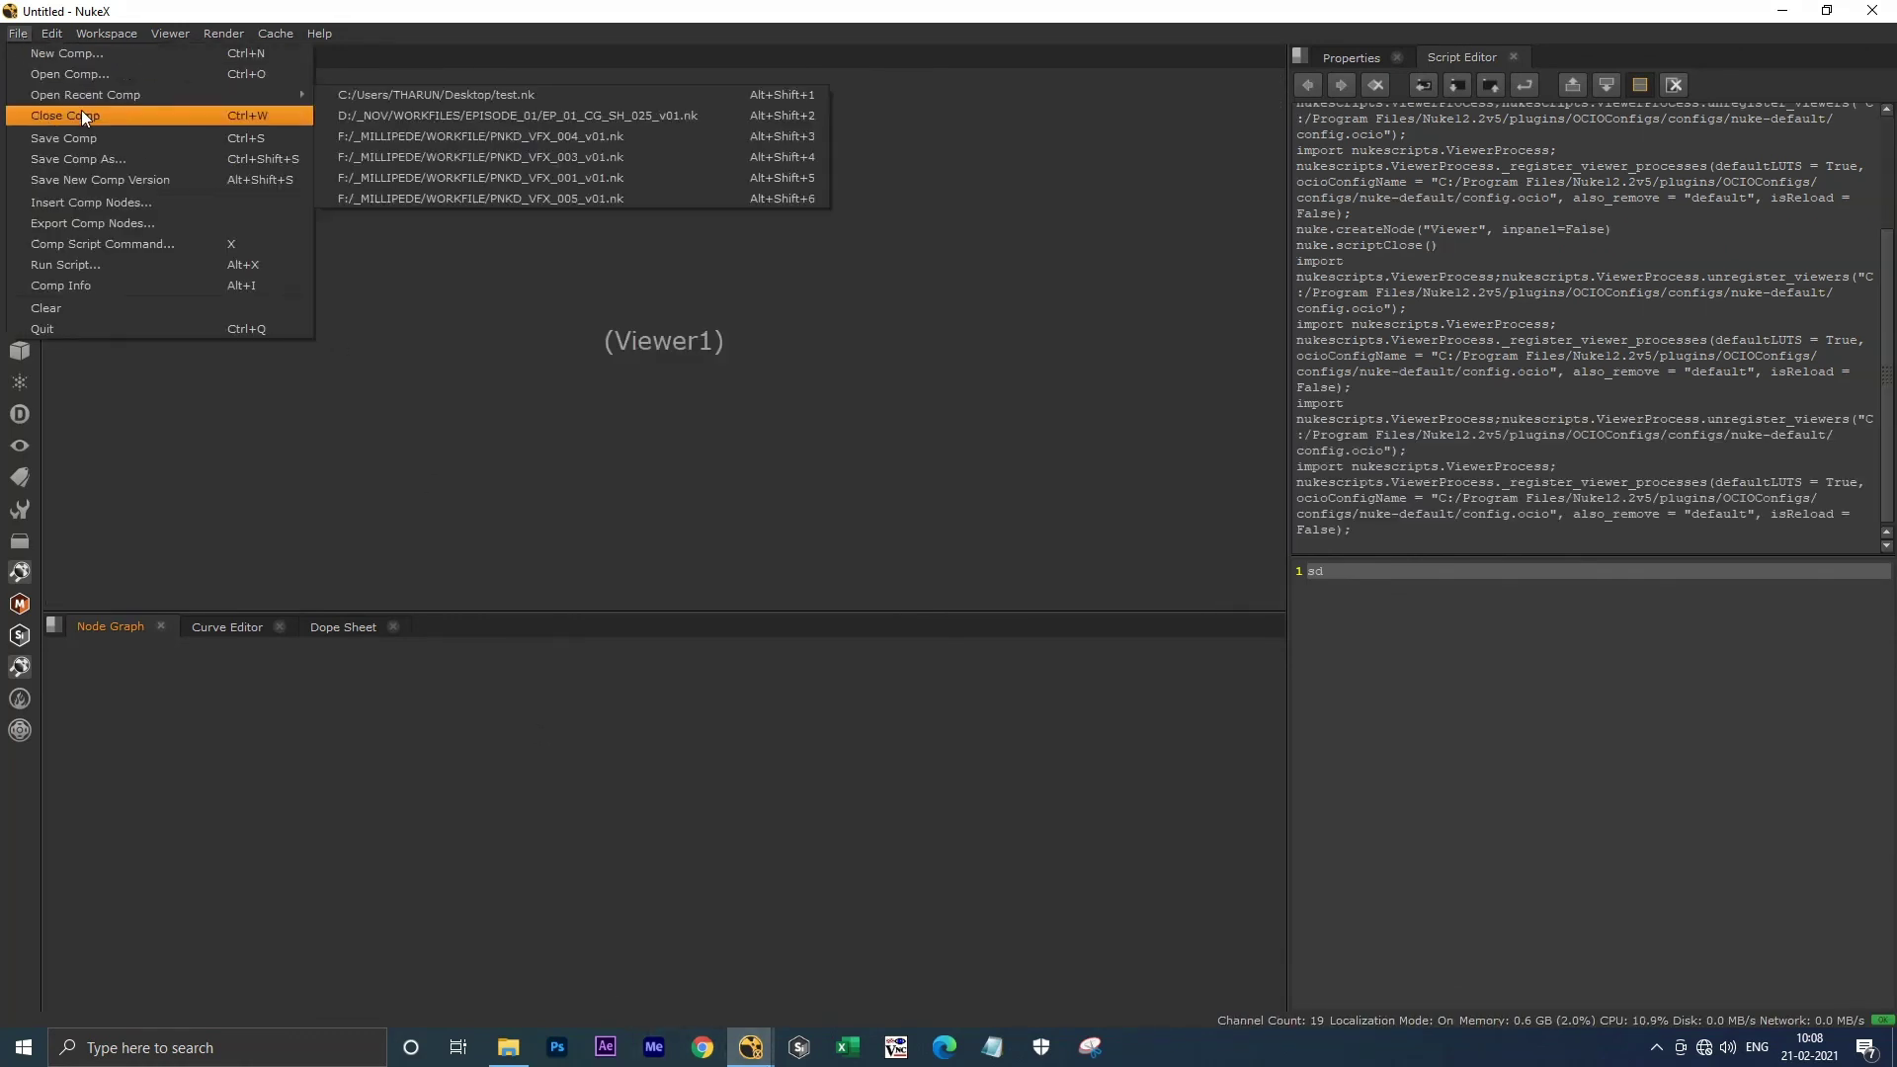
click(563, 94)
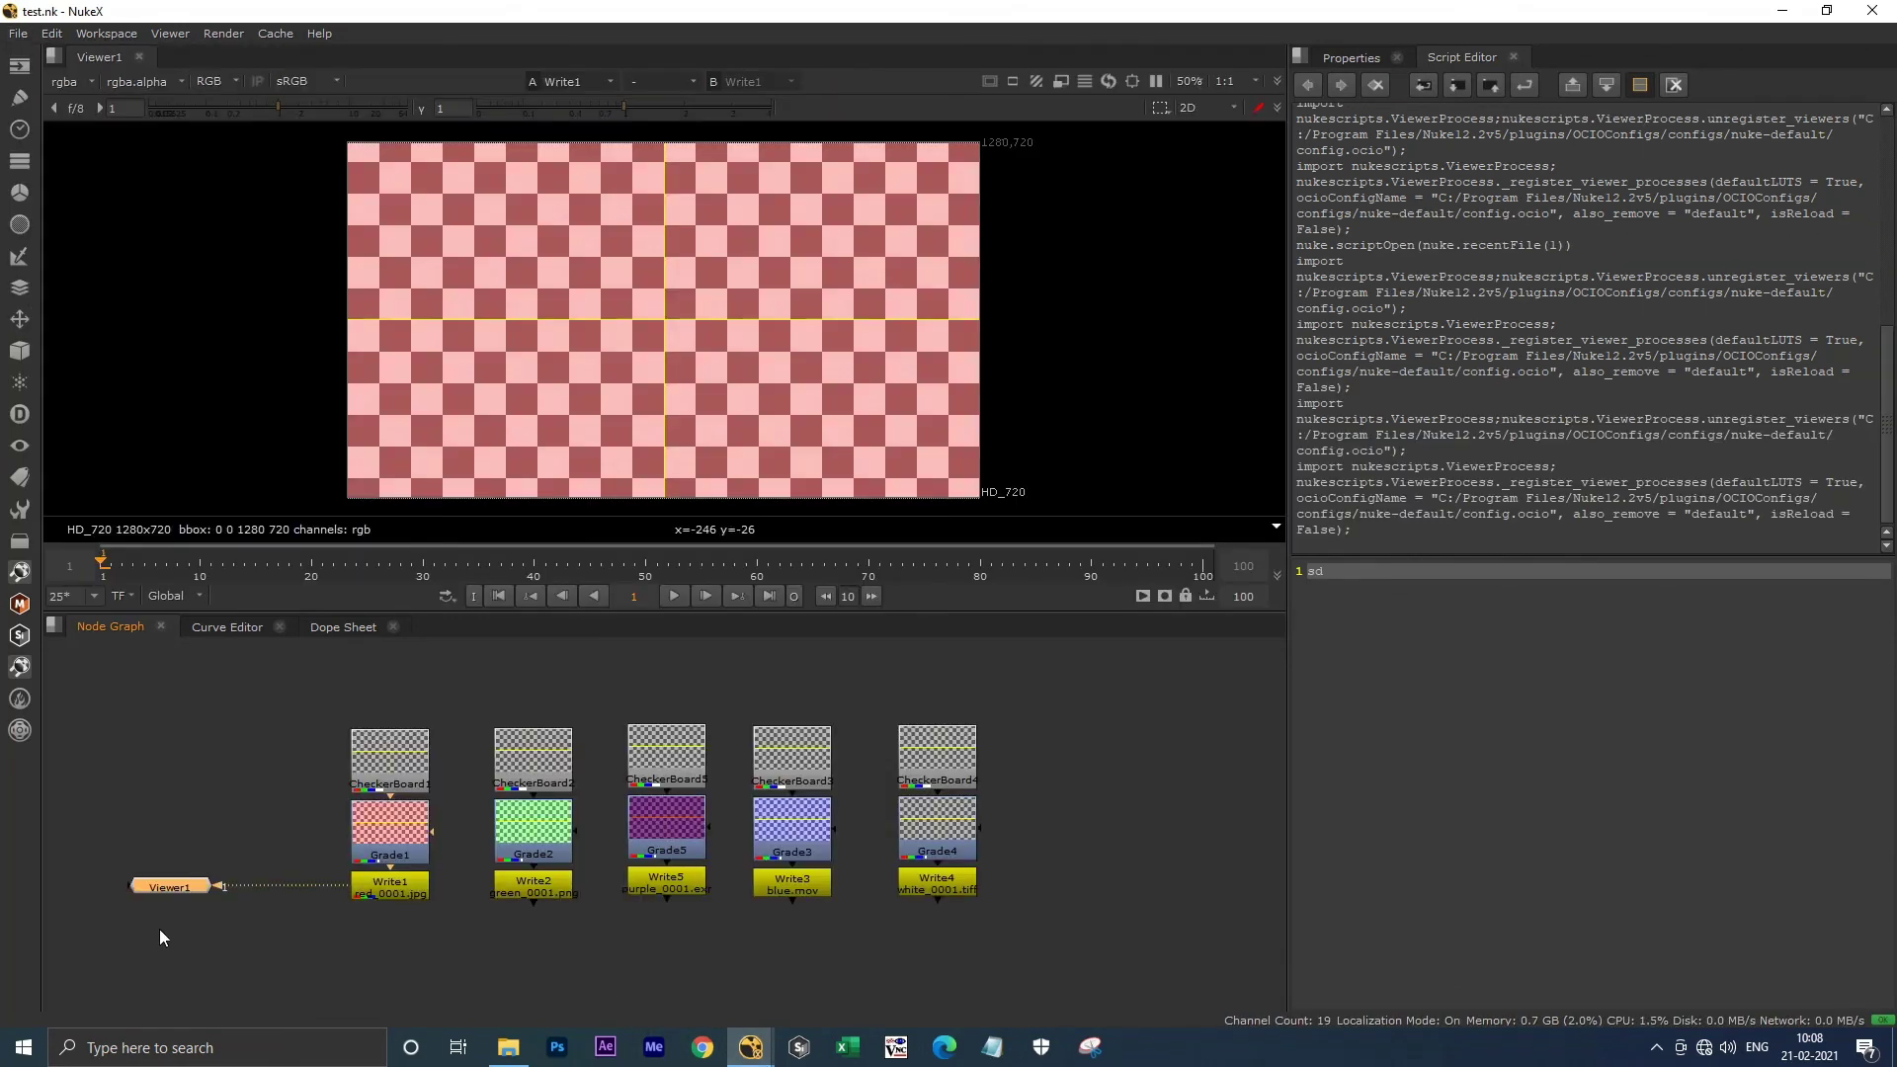
Render all Write nodes over frames 1-100 with Render in background enabled.
click(219, 34)
click(329, 81)
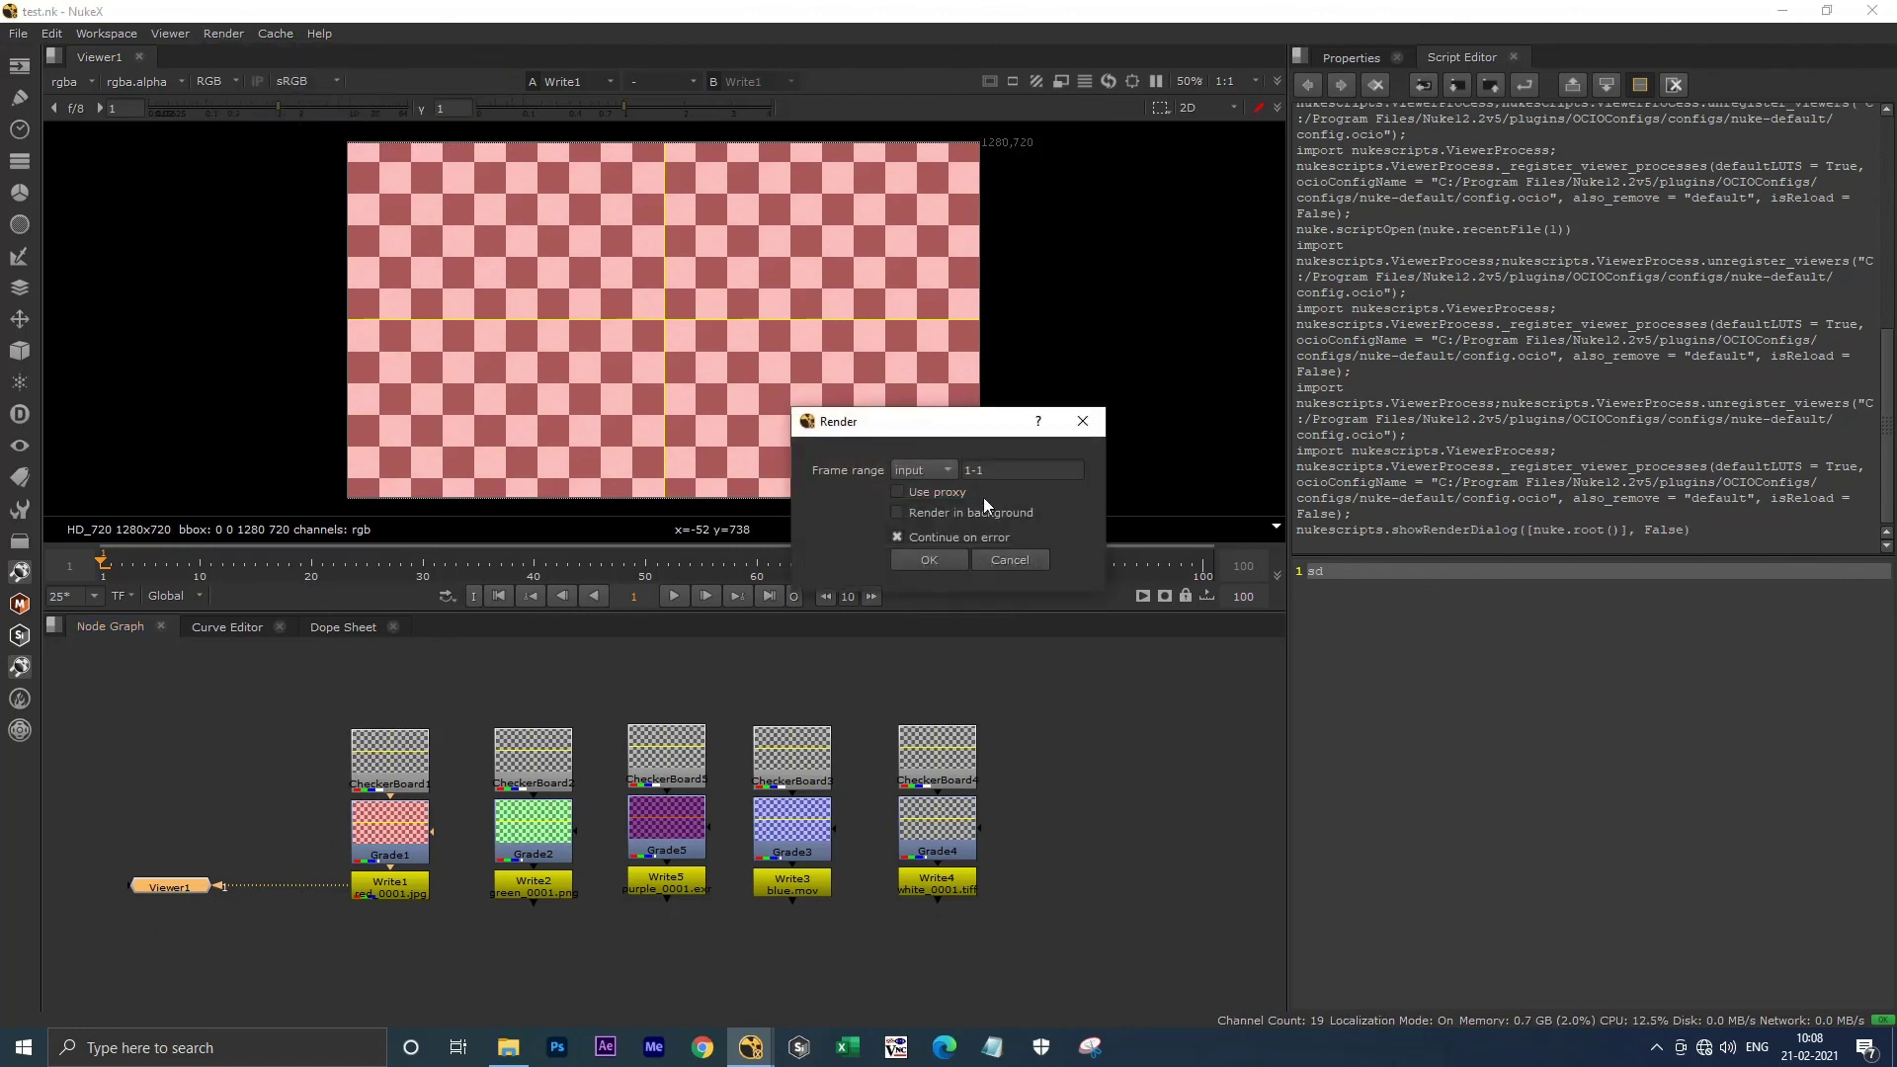
click(1019, 469)
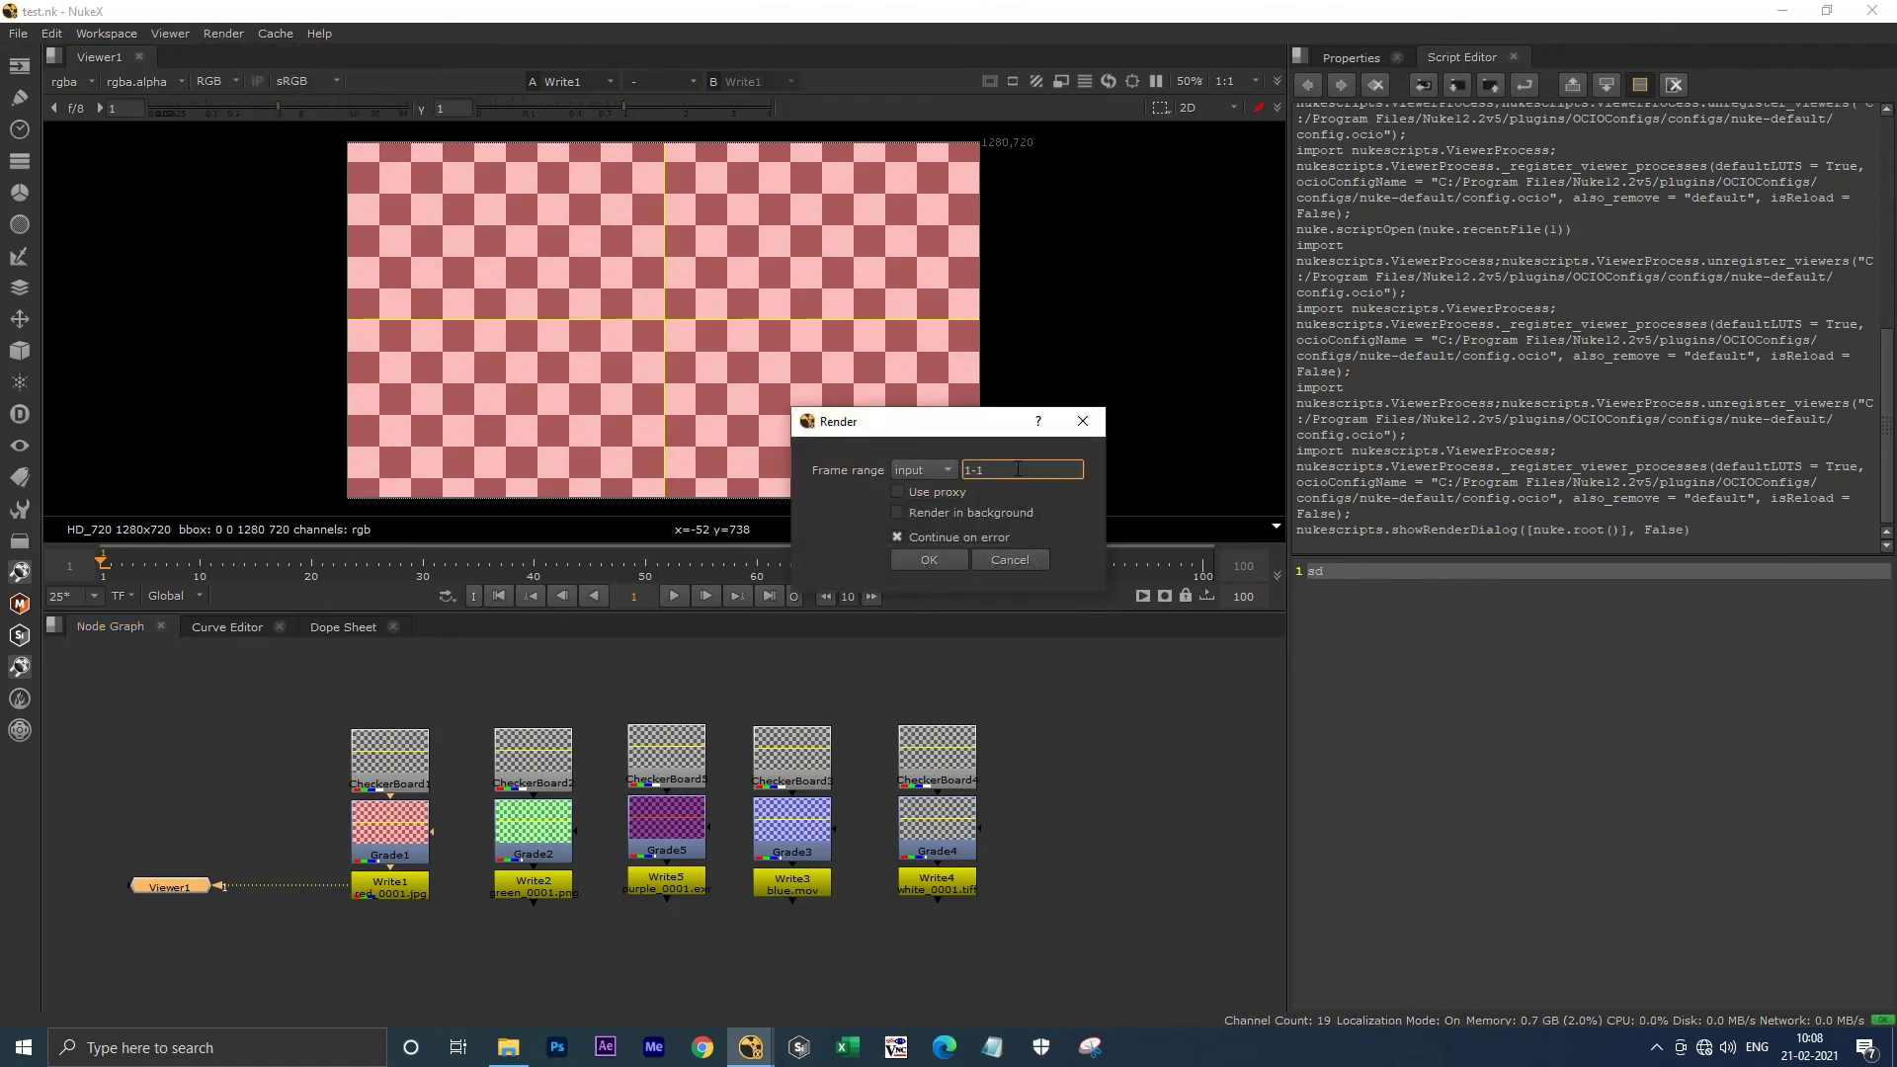
click(955, 513)
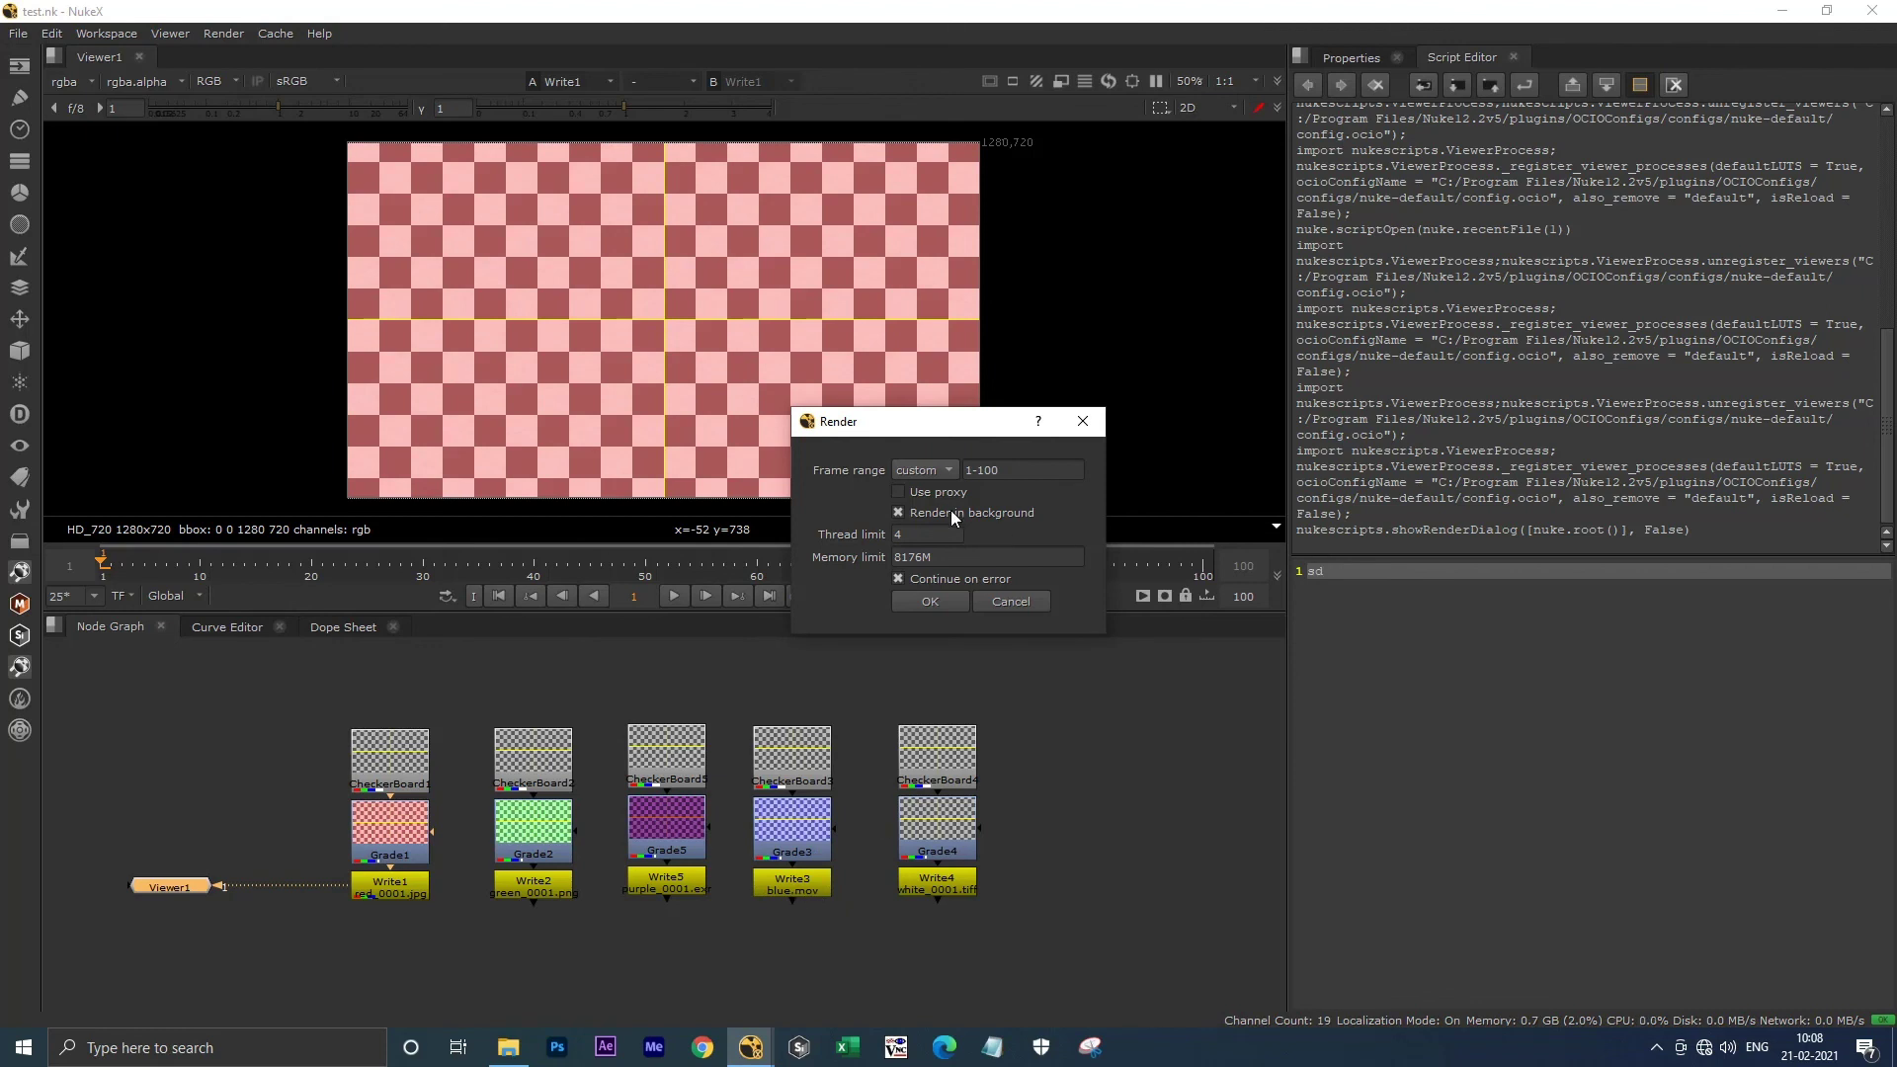
click(930, 600)
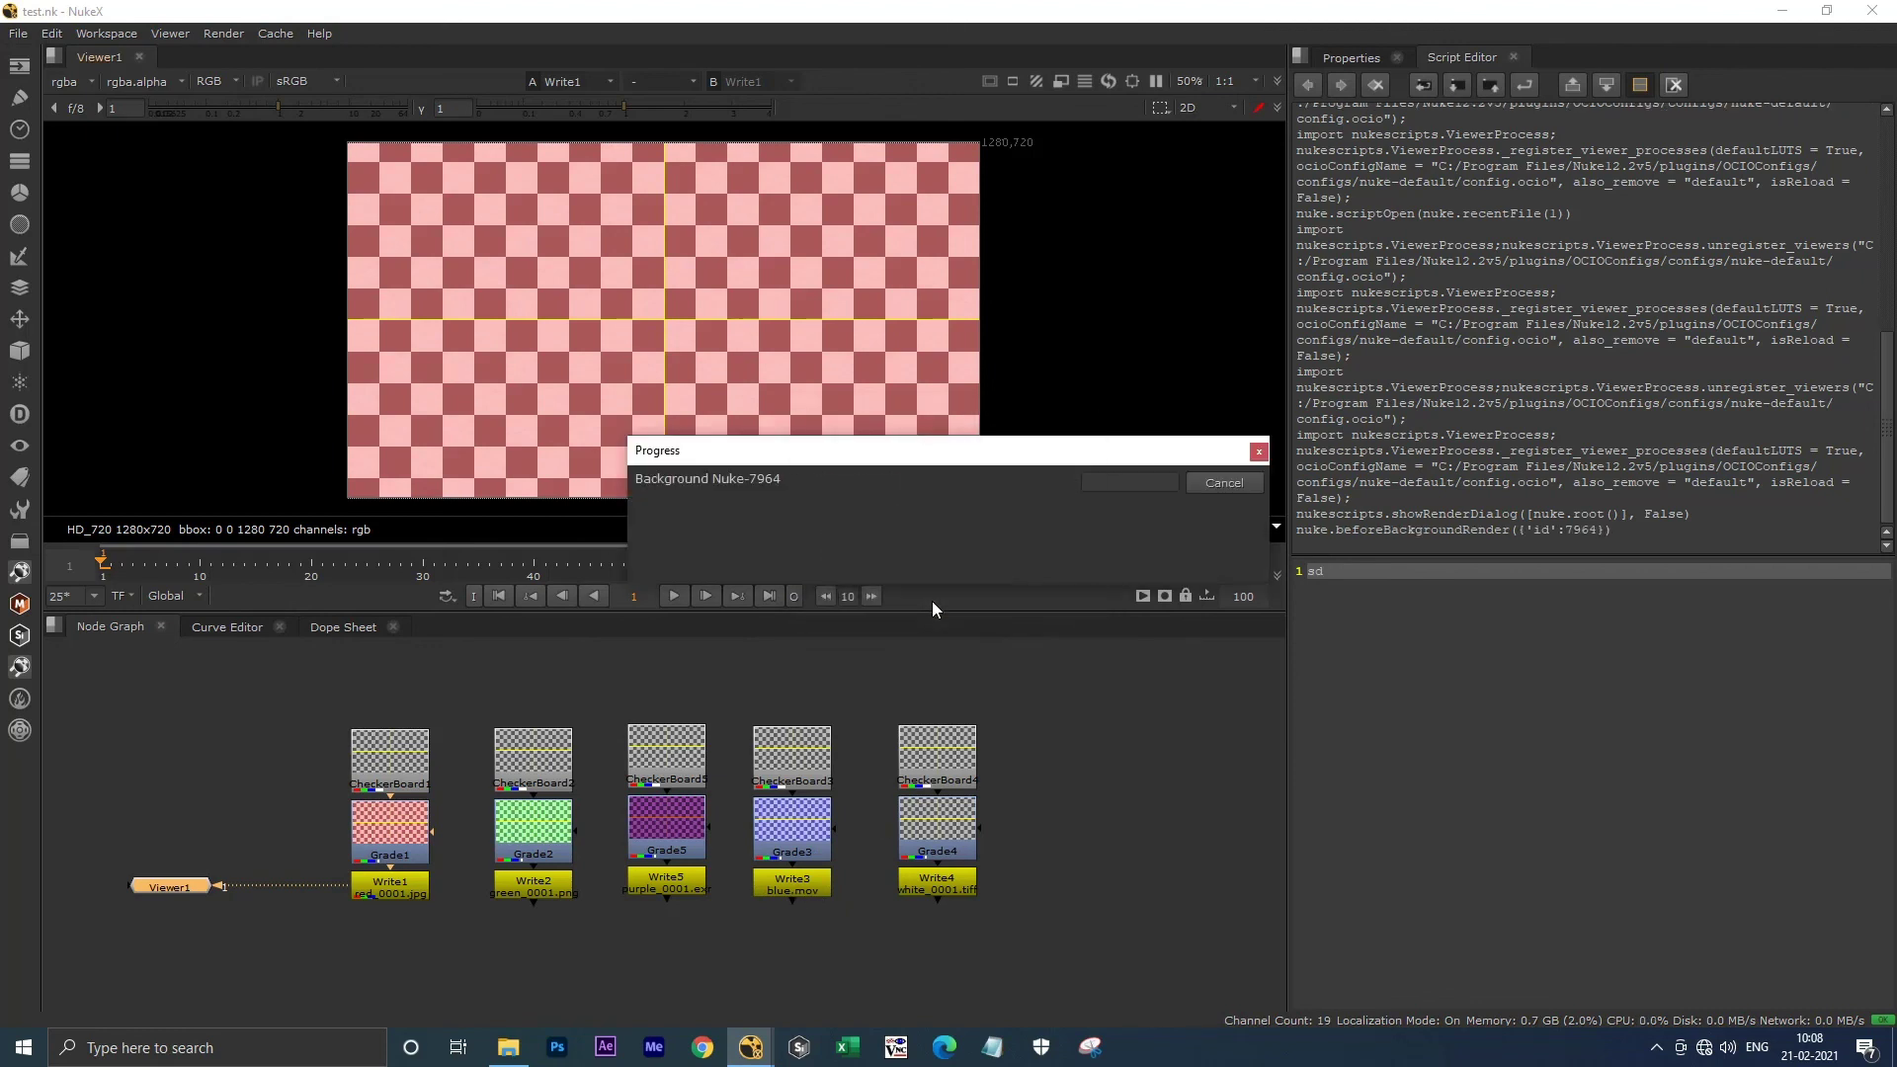